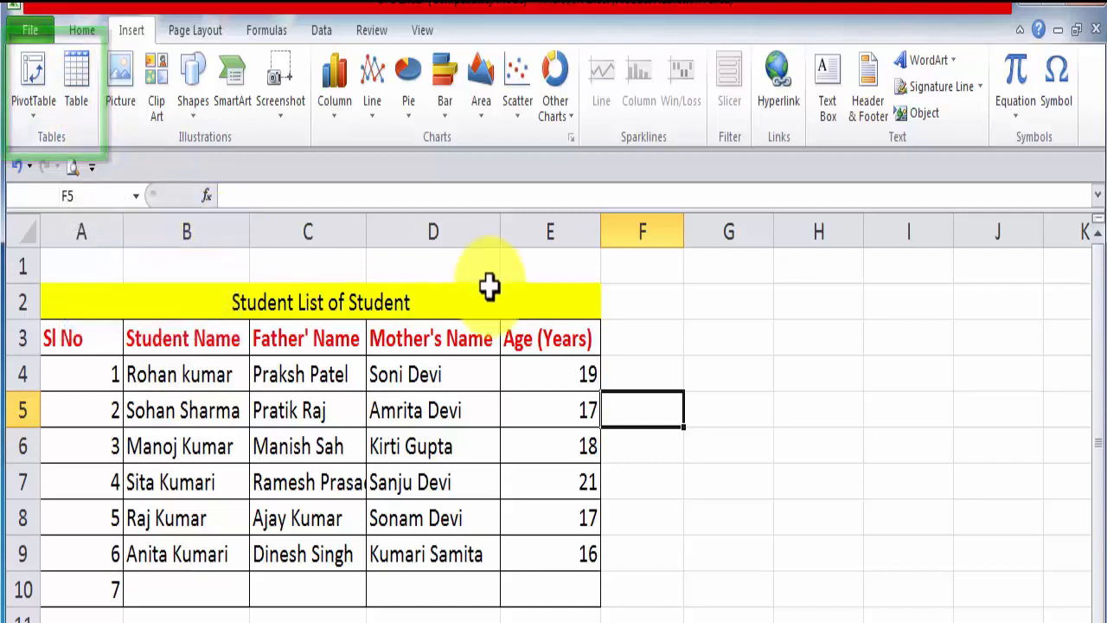
Create a table over the empty range F3:I10, without designating existing headers.
left_click_drag(647, 330, 912, 501)
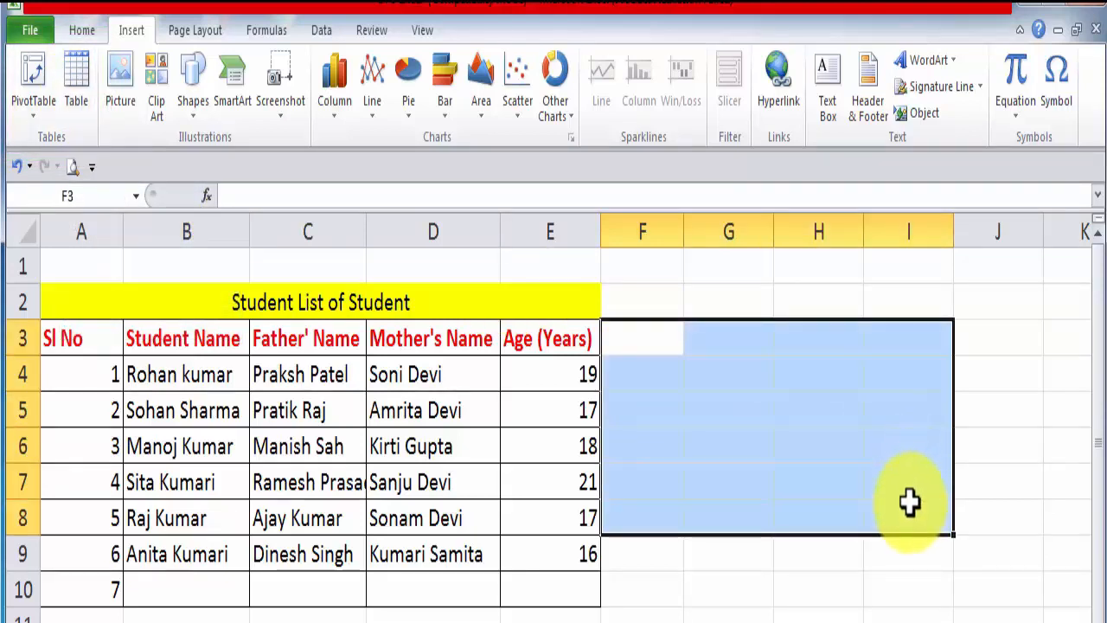
left_click(78, 86)
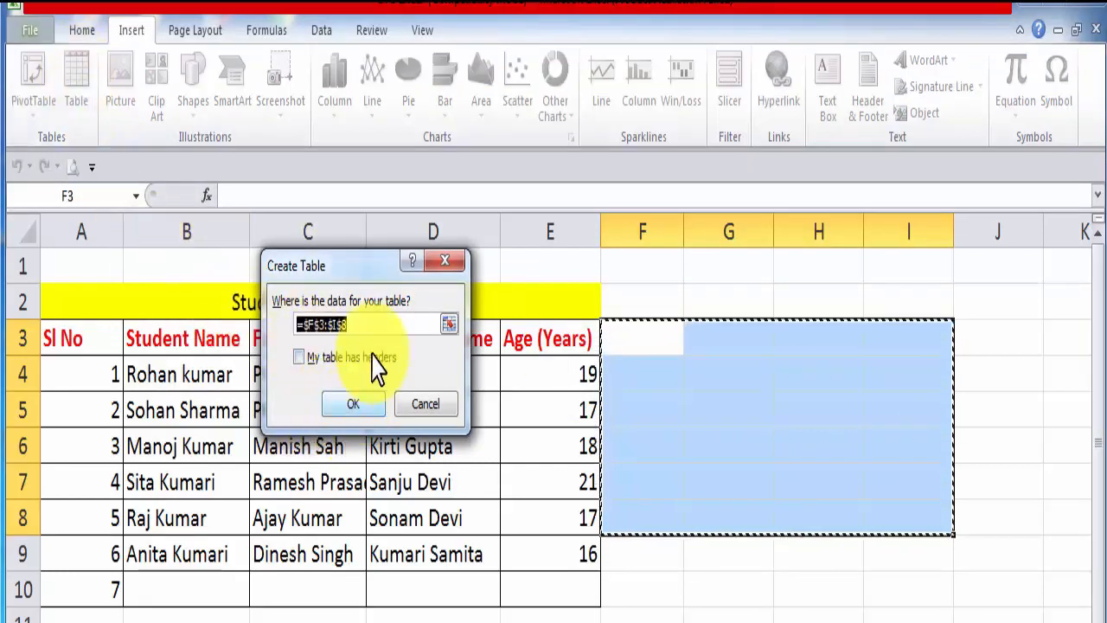
left_click(333, 411)
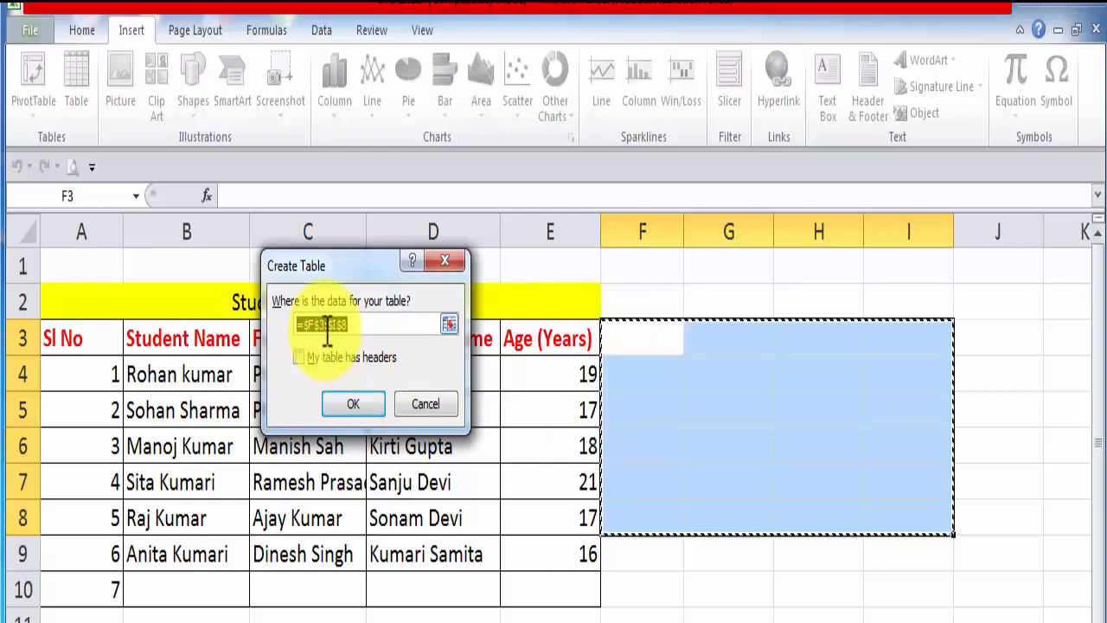
left_click(451, 323)
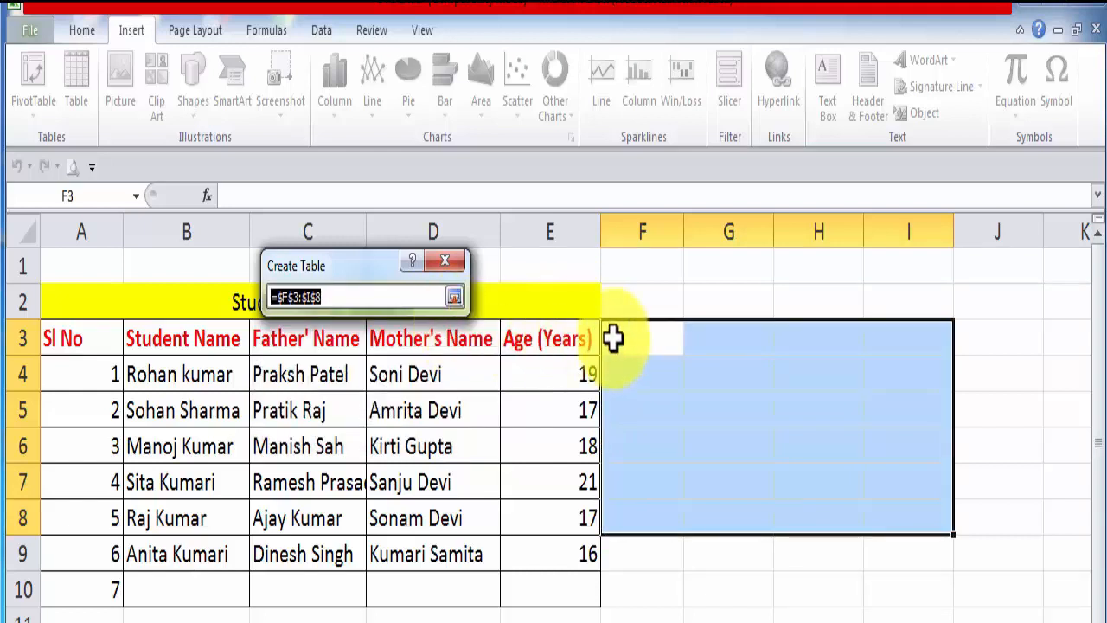
left_click_drag(613, 339, 926, 575)
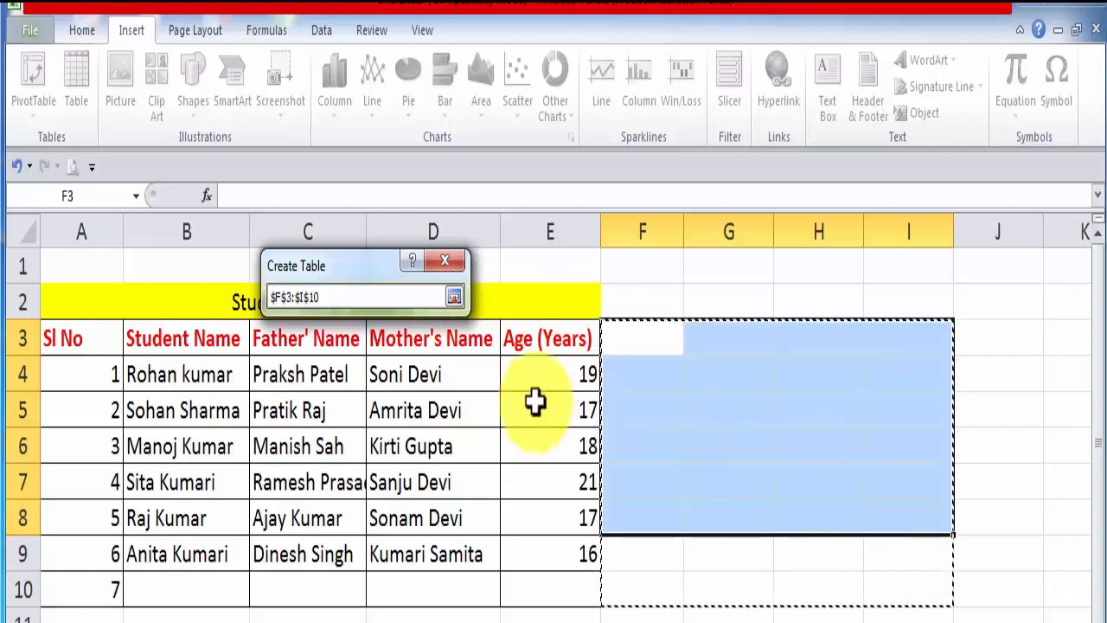
left_click(453, 297)
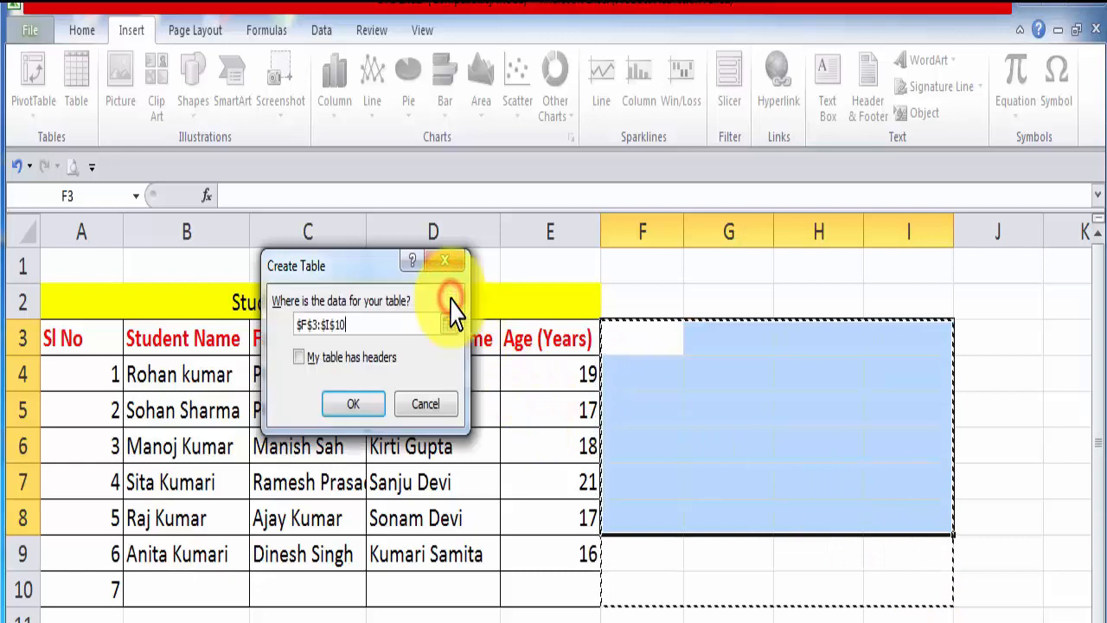
left_click(355, 405)
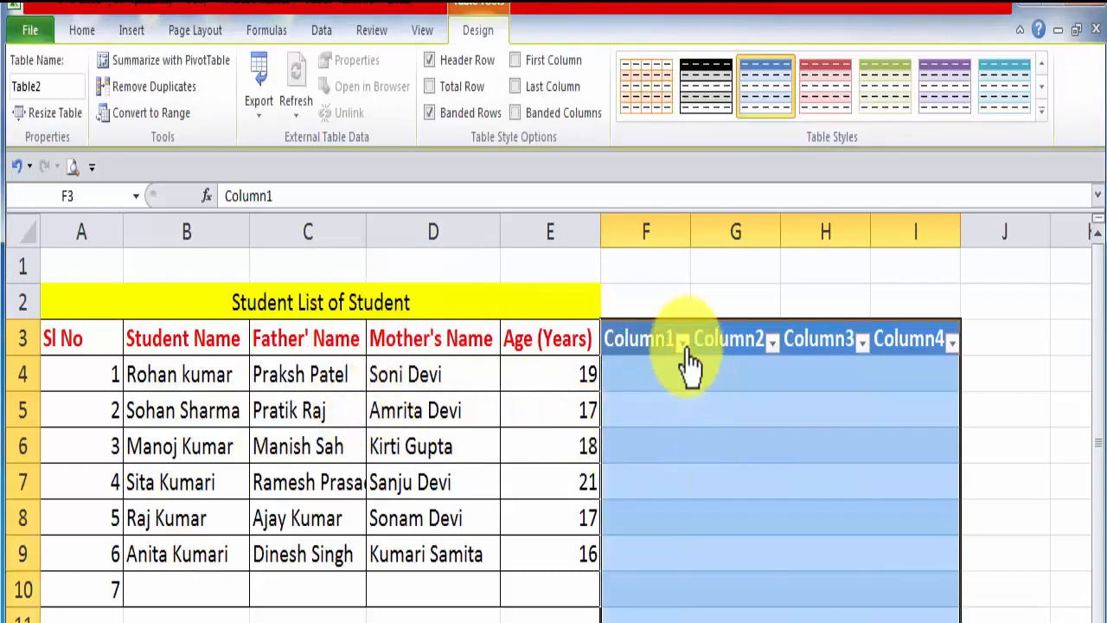
left_click(682, 474)
left_click(749, 478)
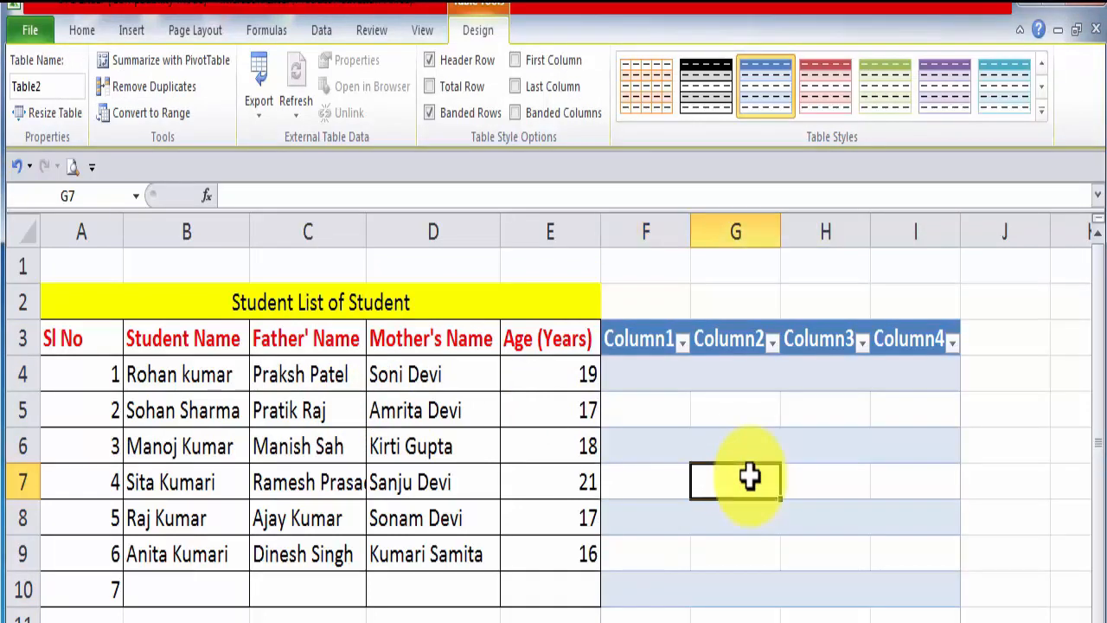
left_click(837, 480)
left_click(924, 476)
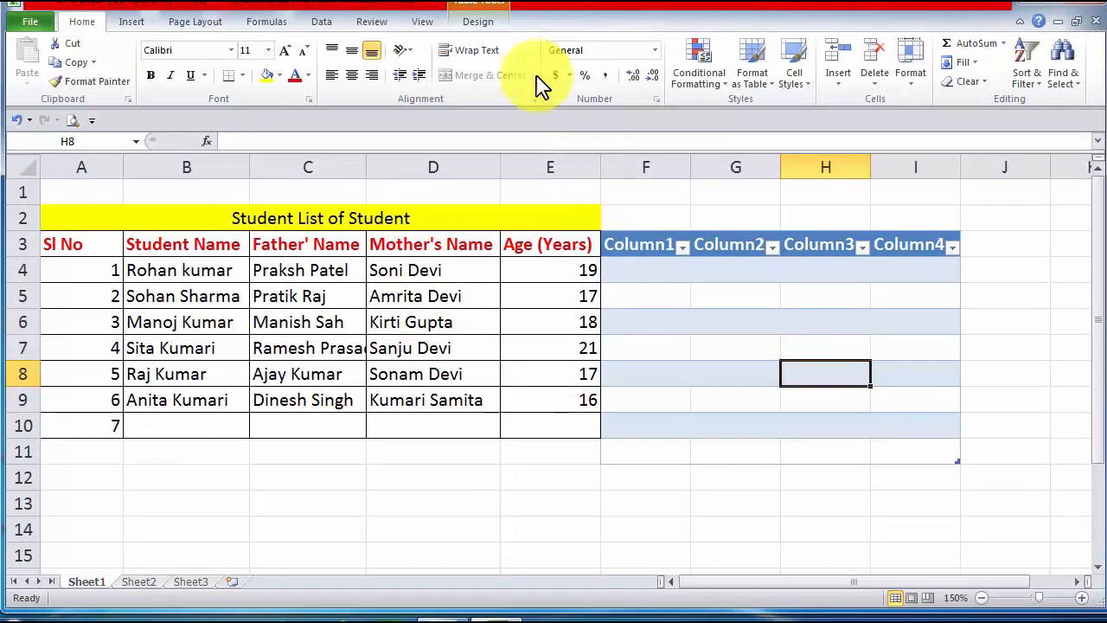
left_click(478, 23)
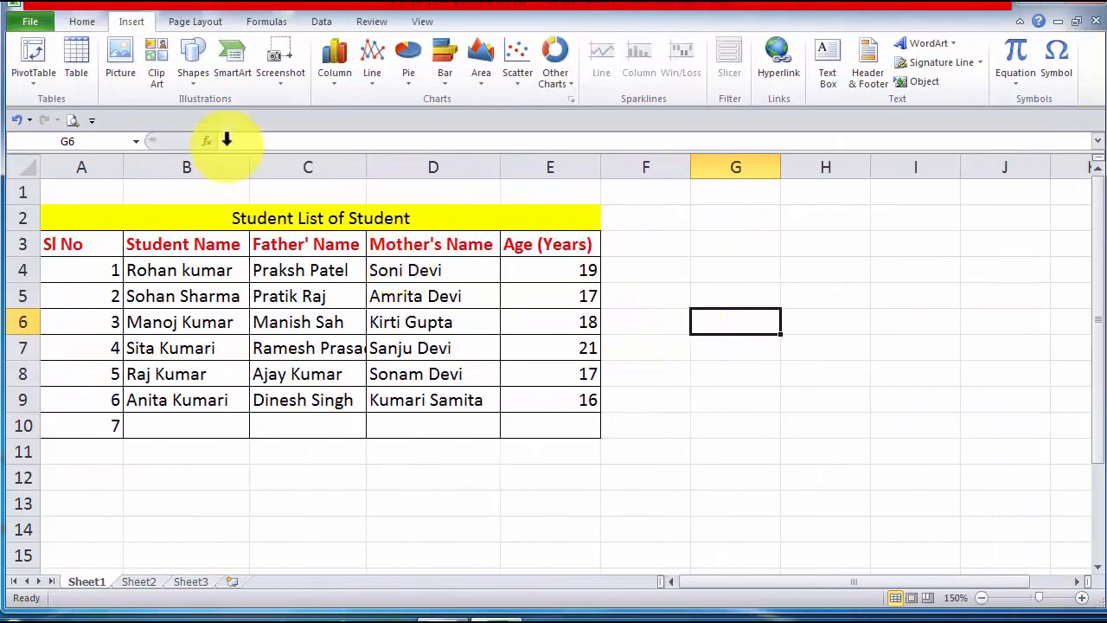
Insert the Penguins picture from the Sample Pictures folder into the sheet.
left_click(121, 61)
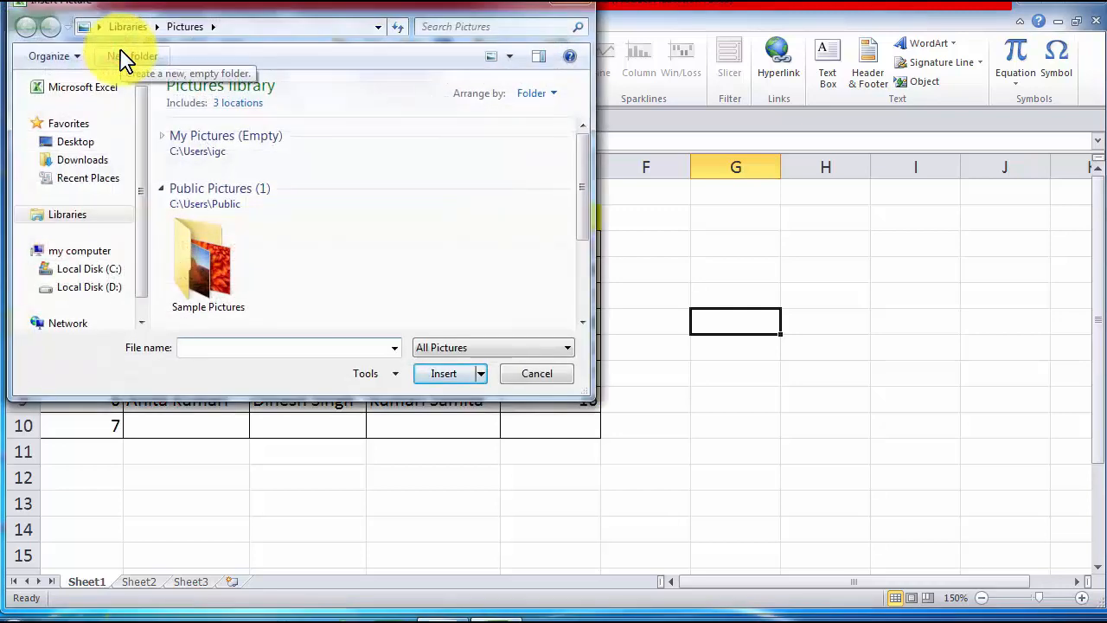
double_click(205, 266)
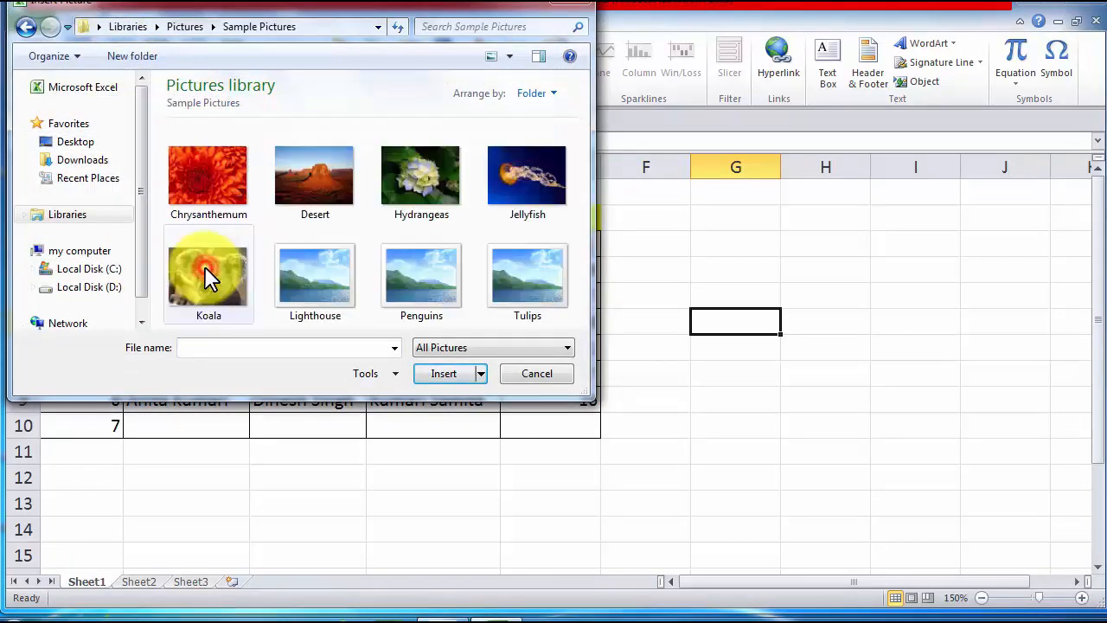
left_click(416, 273)
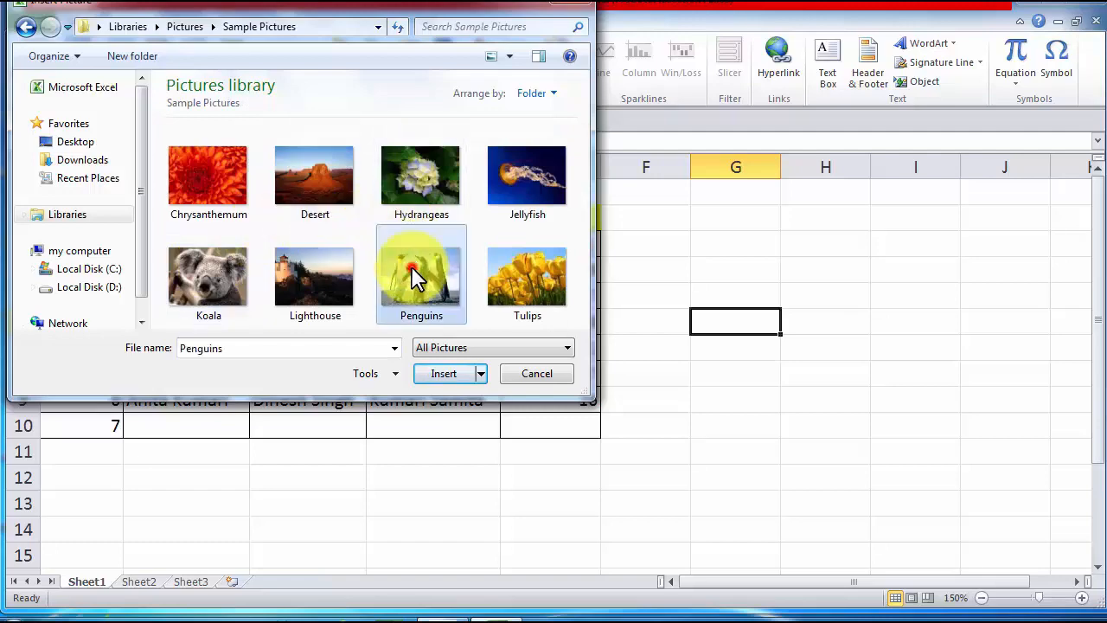
left_click(448, 374)
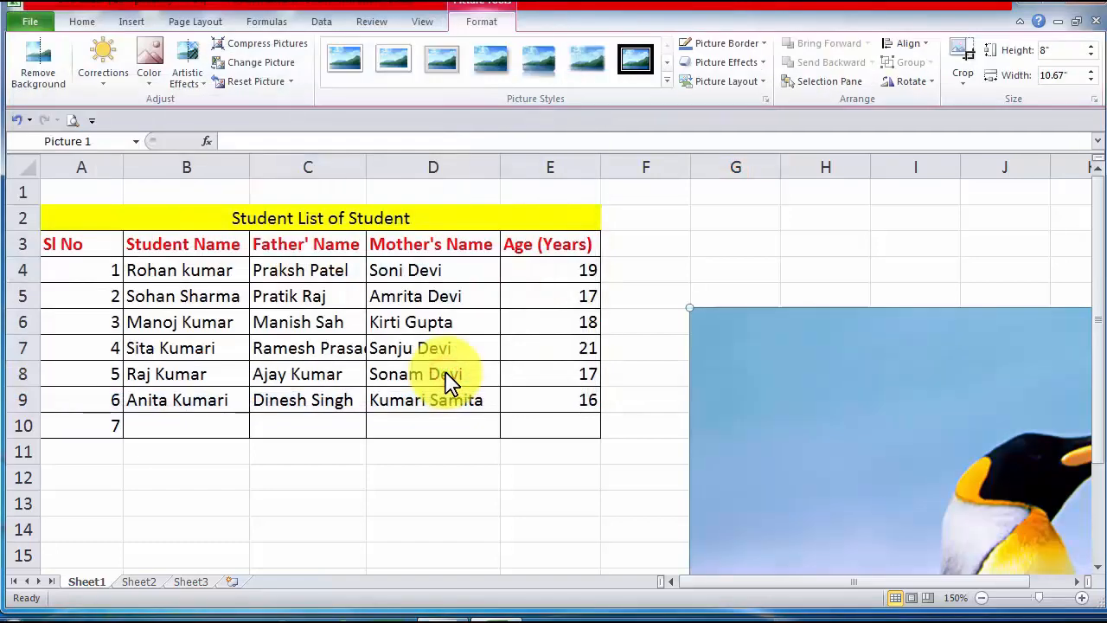
Shrink the penguin picture to about 2.31" high by 3.07" wide and place it over columns B to E of the student list.
left_click_drag(726, 346, 264, 264)
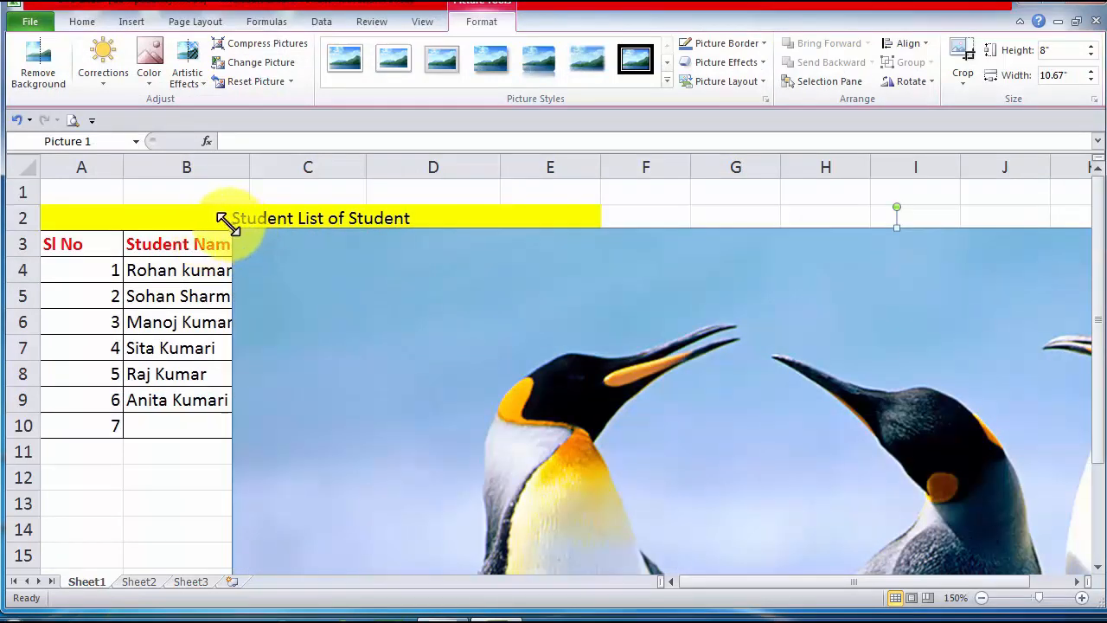
left_click_drag(223, 219, 737, 467)
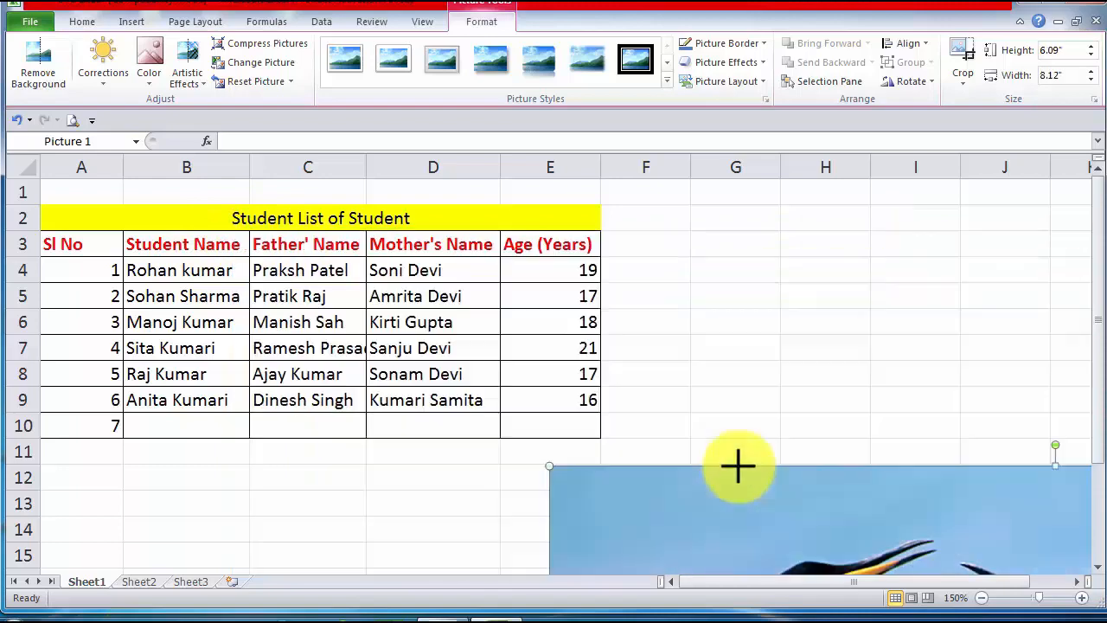
left_click_drag(786, 539, 387, 264)
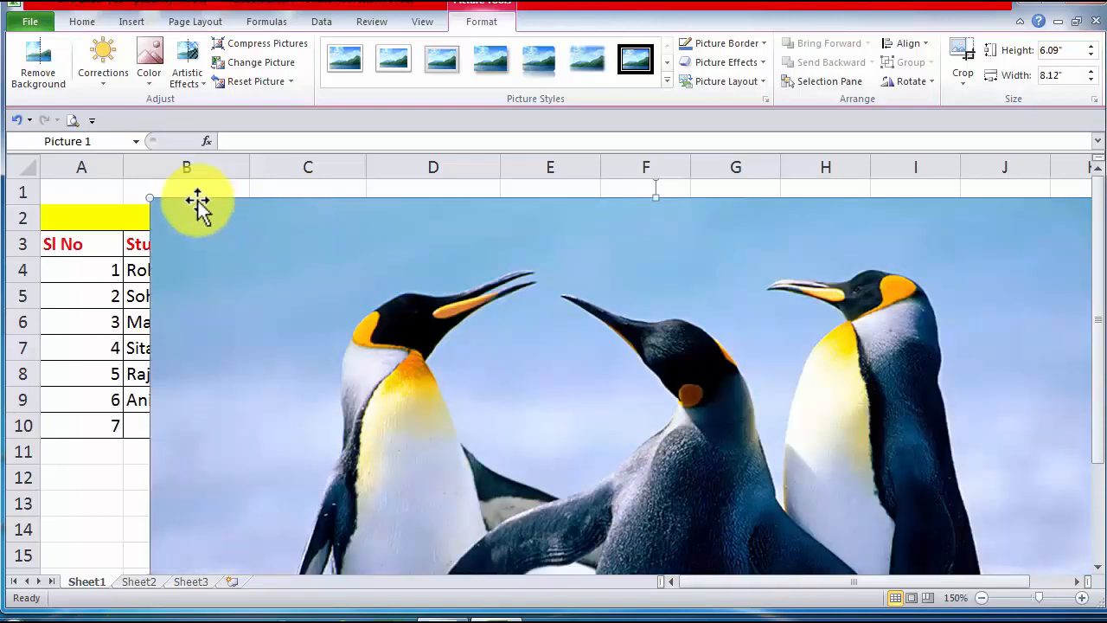
left_click_drag(150, 199, 762, 521)
left_click_drag(826, 553, 393, 201)
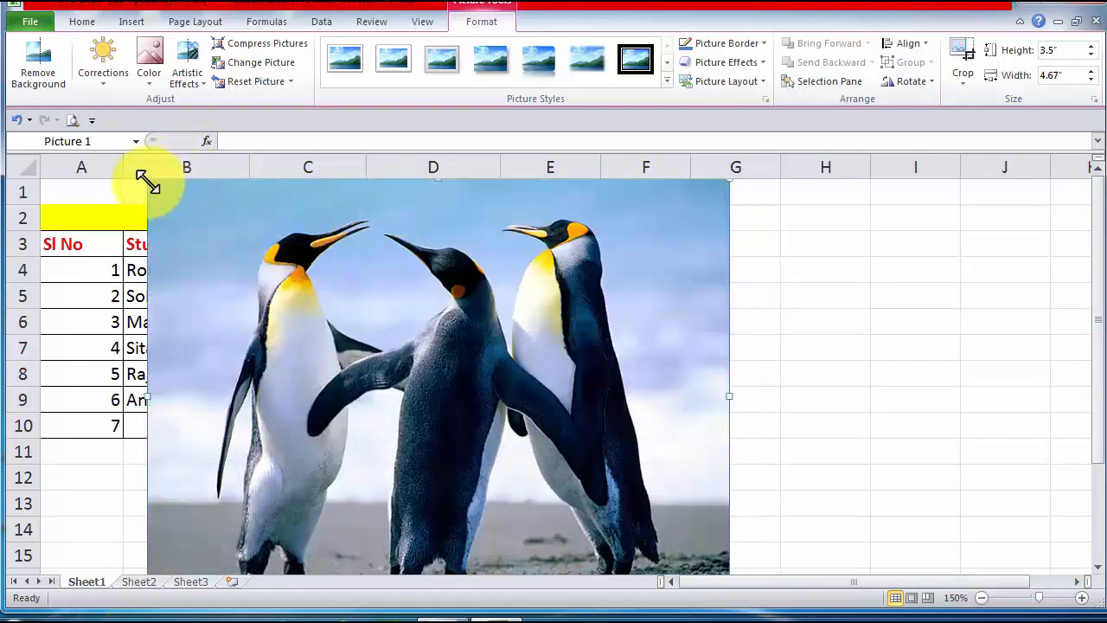
left_click_drag(143, 179, 399, 326)
left_click_drag(488, 418, 335, 282)
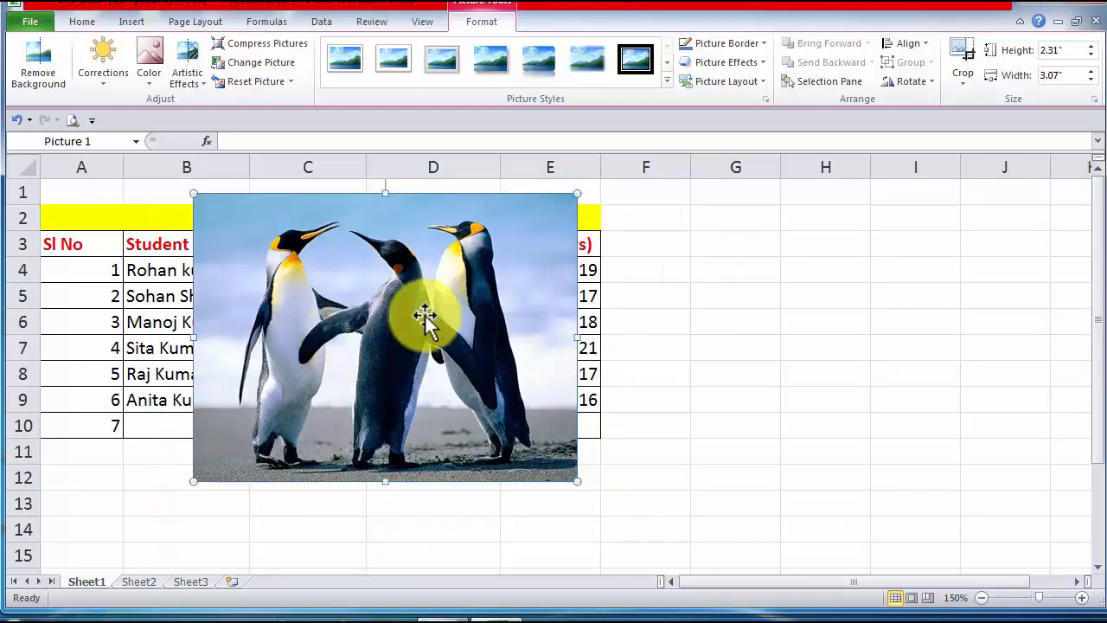
left_click_drag(425, 303, 451, 311)
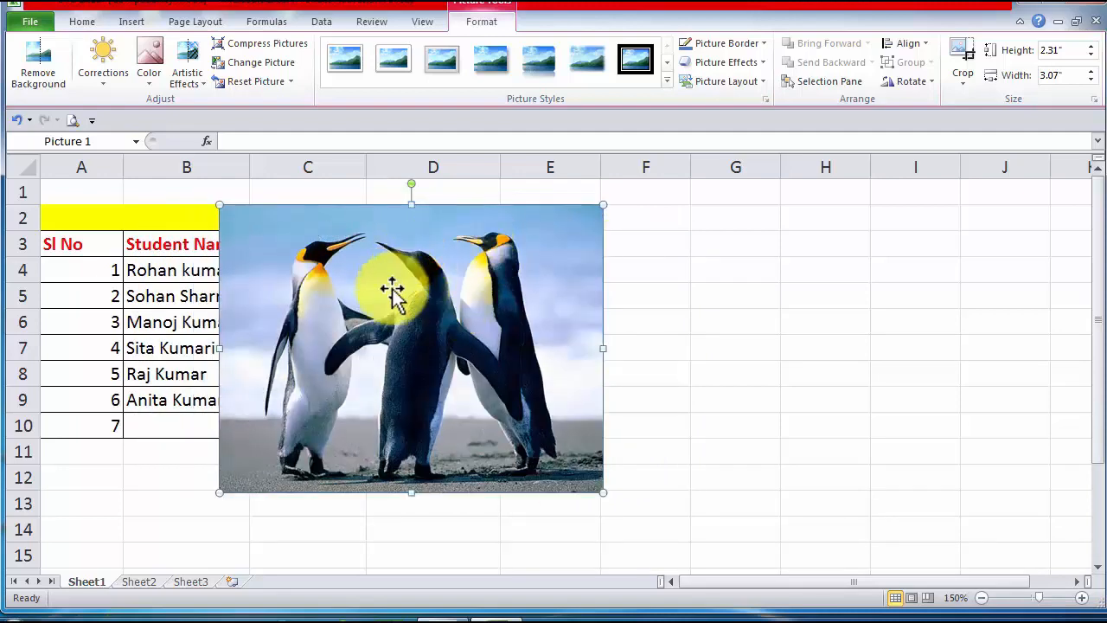
left_click(695, 311)
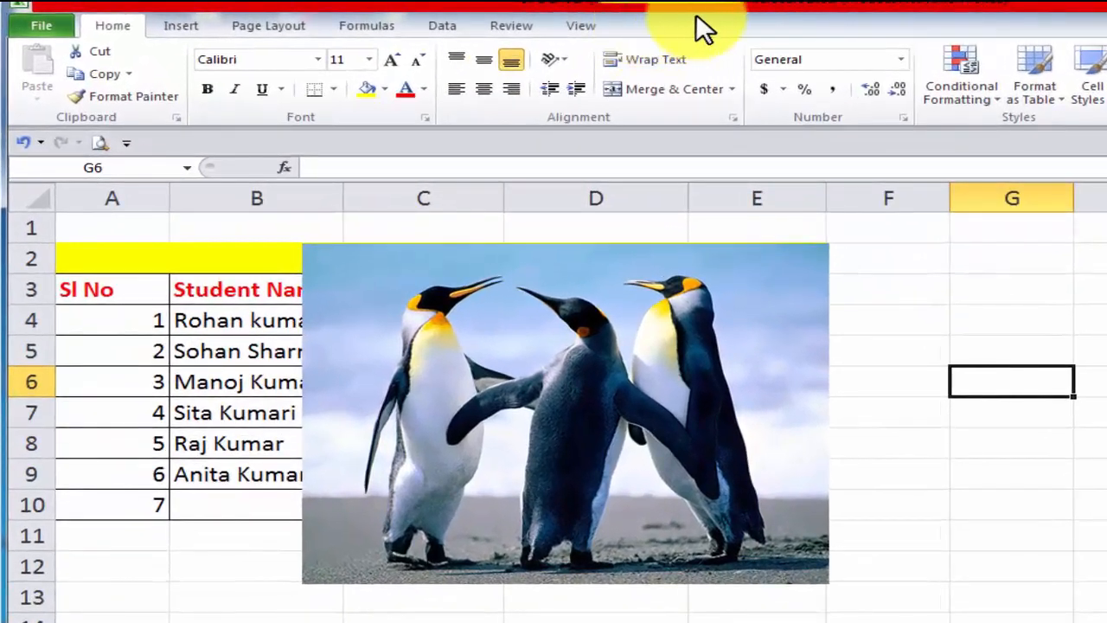
Move the penguin picture sideways so it spans from the Mother's Name column to column H.
left_click(532, 374)
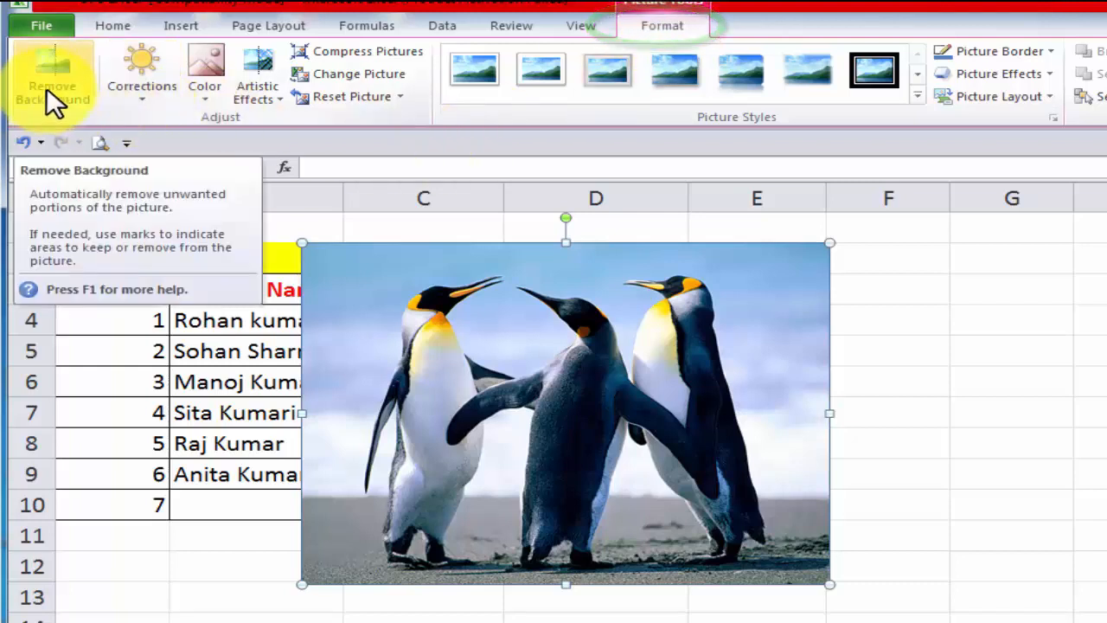
left_click(152, 94)
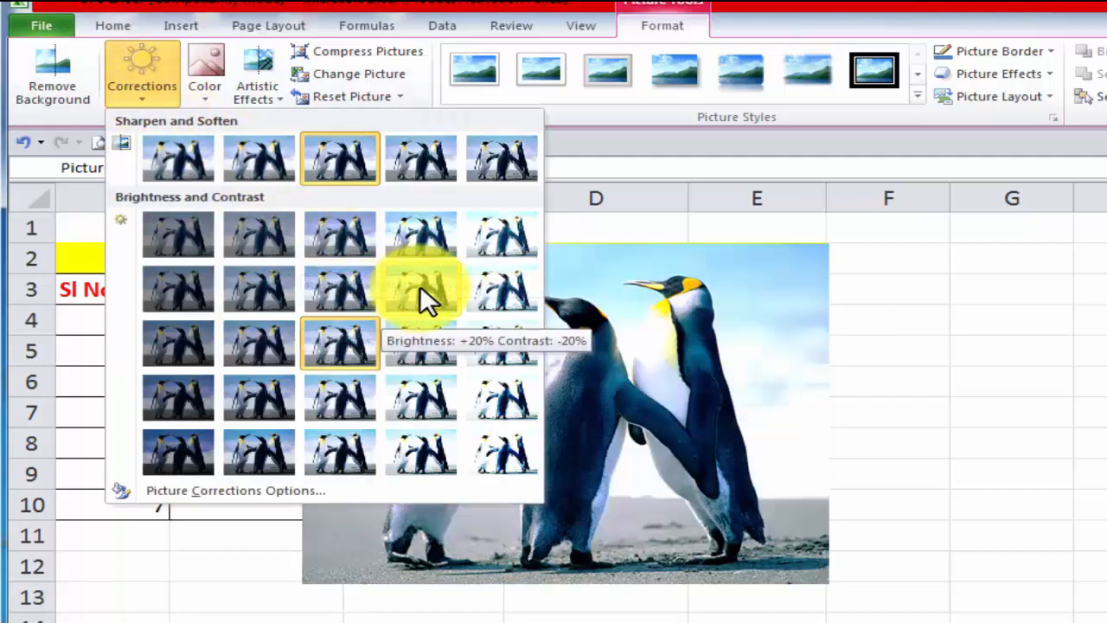
left_click(420, 285)
left_click_drag(766, 358, 1088, 363)
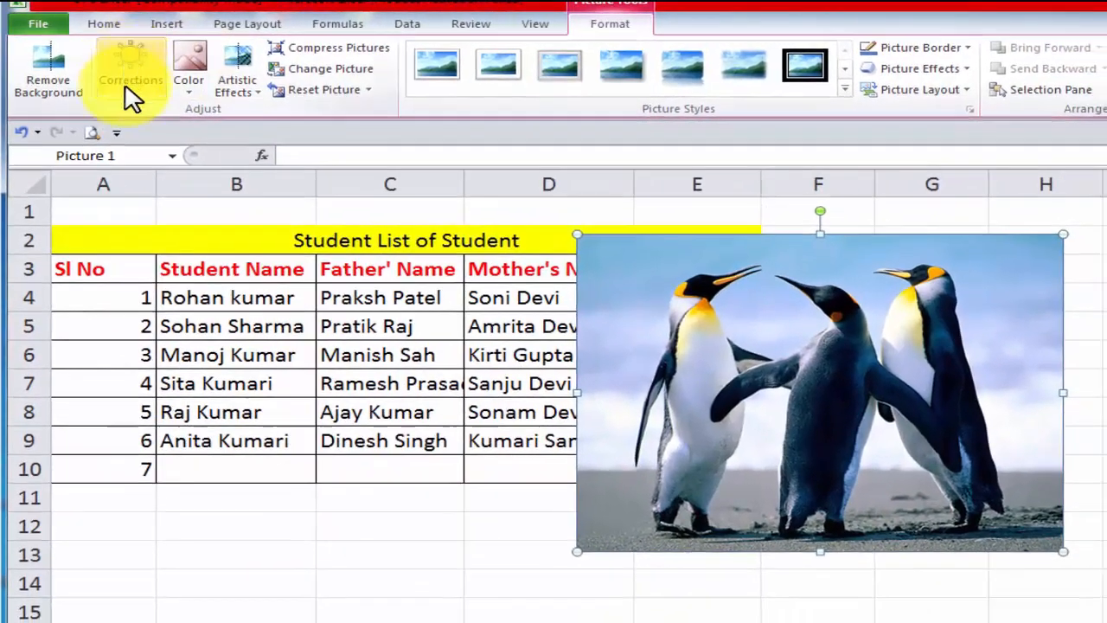
left_click(131, 91)
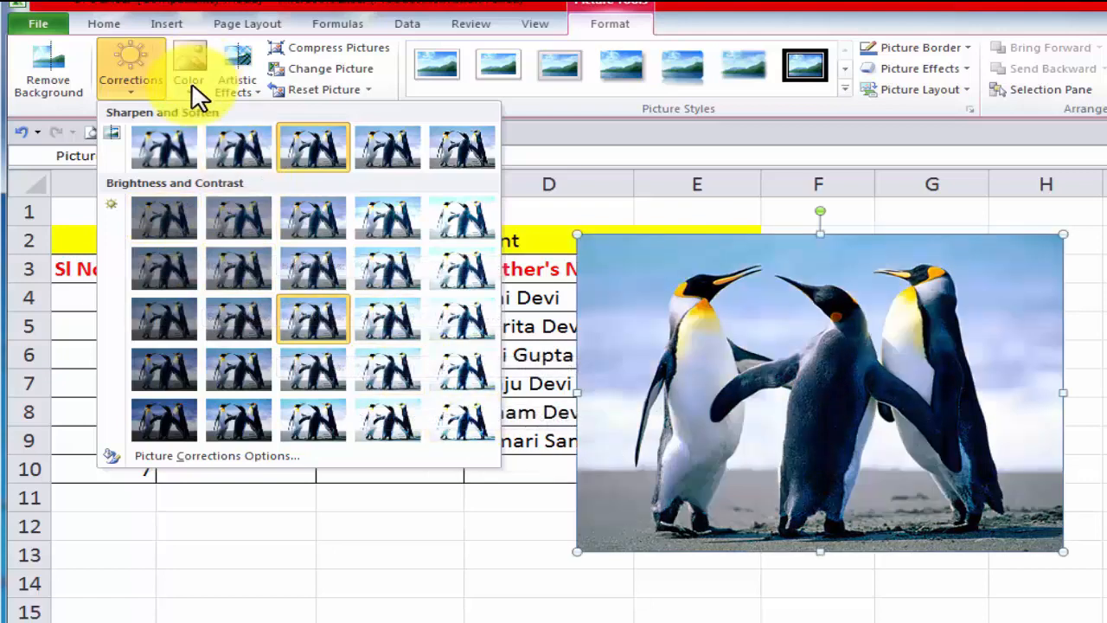
left_click(192, 90)
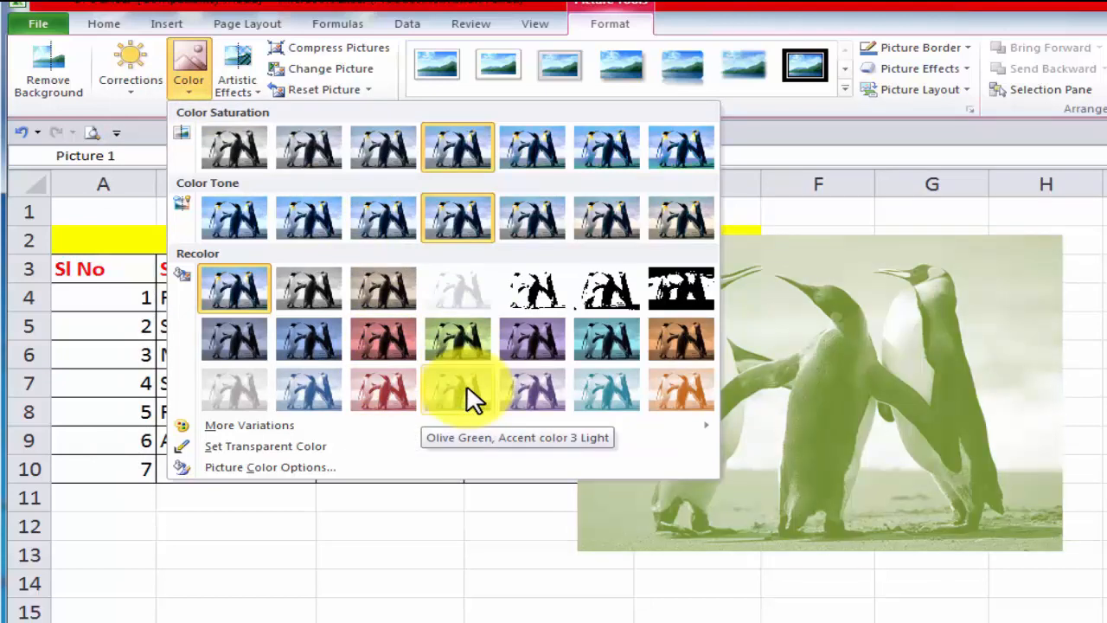
left_click(257, 88)
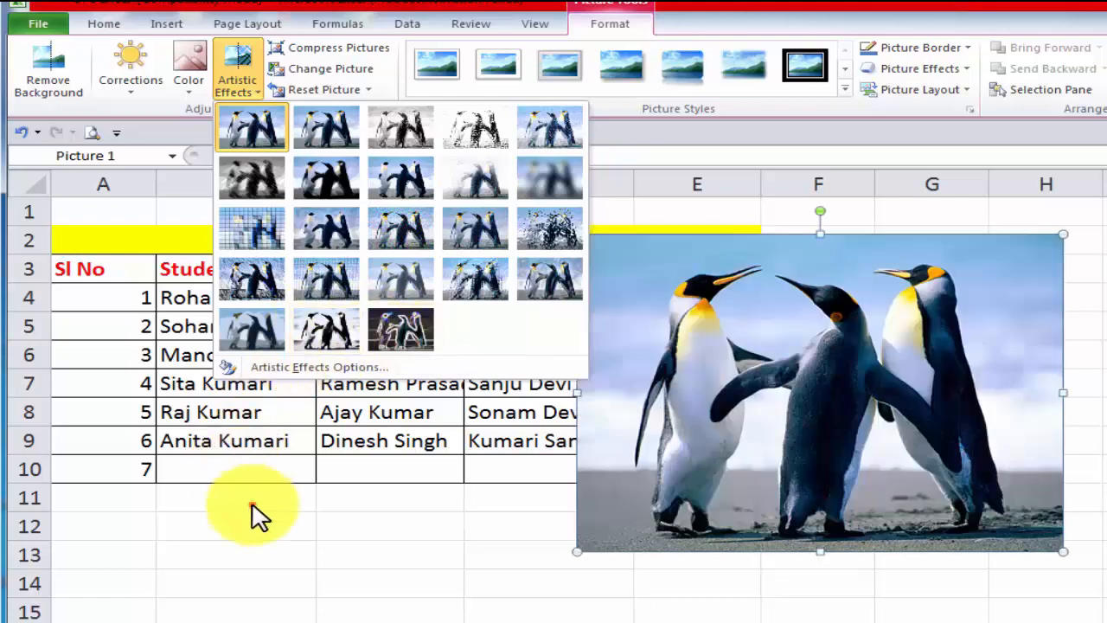
left_click(253, 504)
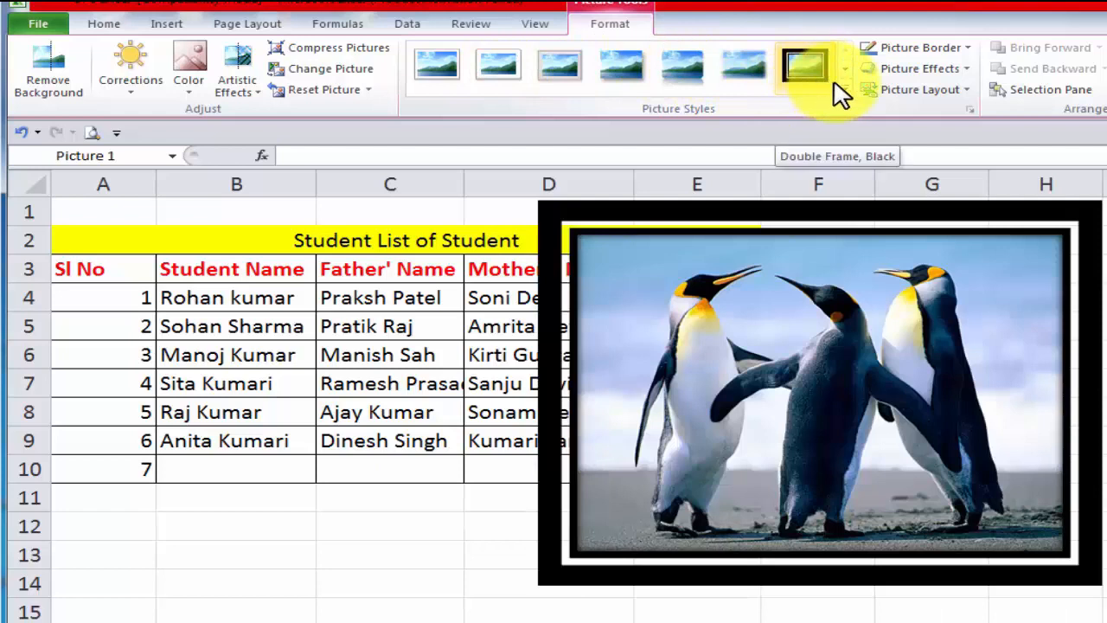
Apply the oval metal frame picture style to the penguin picture and color its border yellow.
left_click(843, 84)
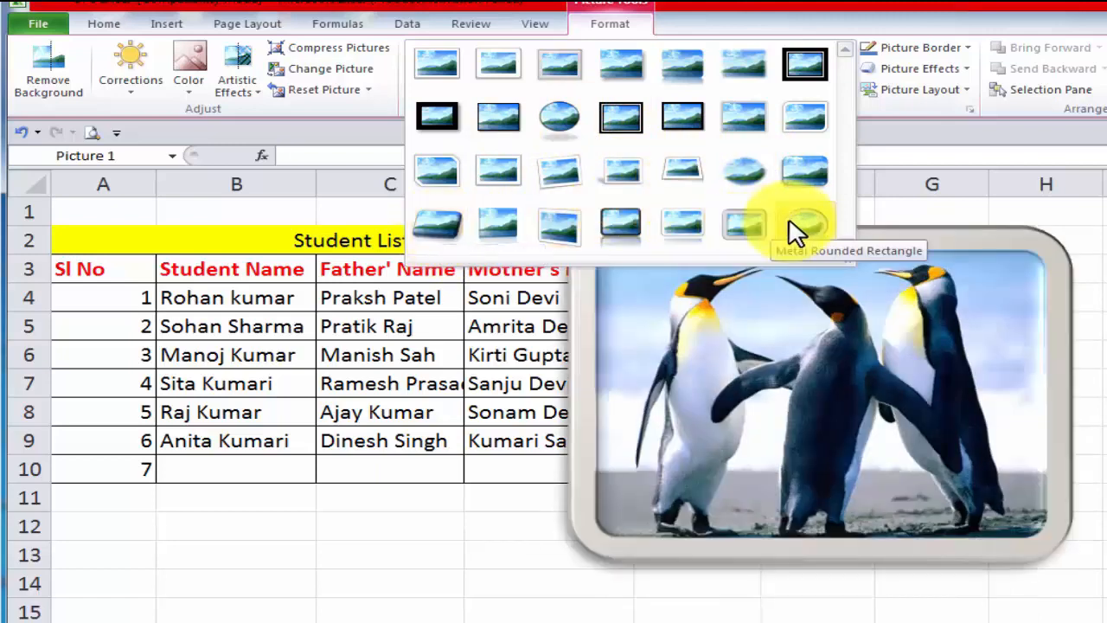
left_click(799, 230)
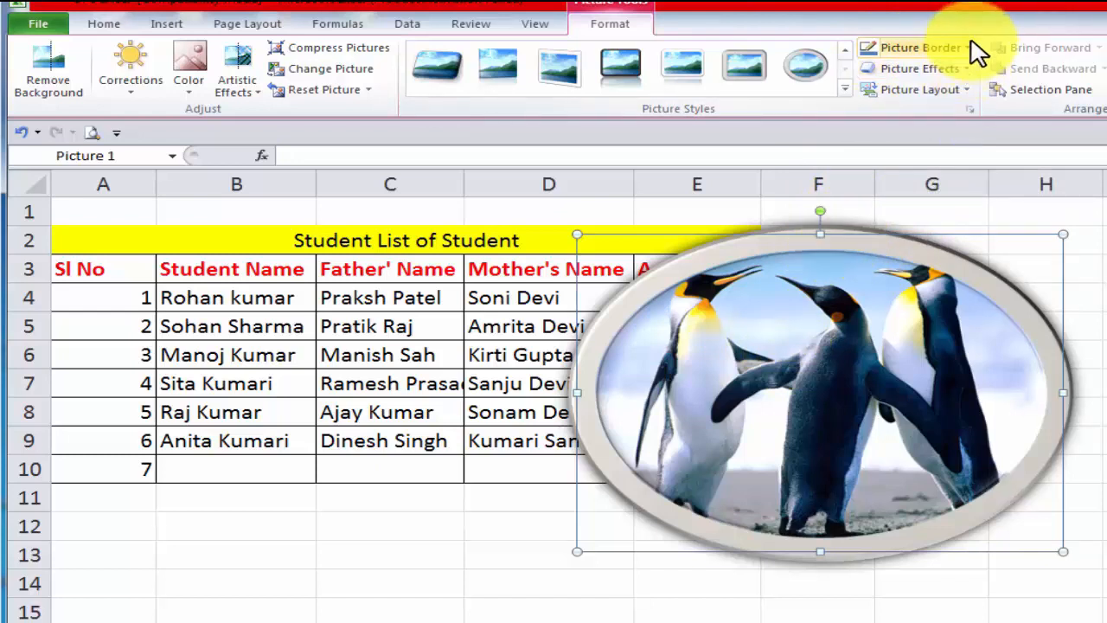
left_click(968, 48)
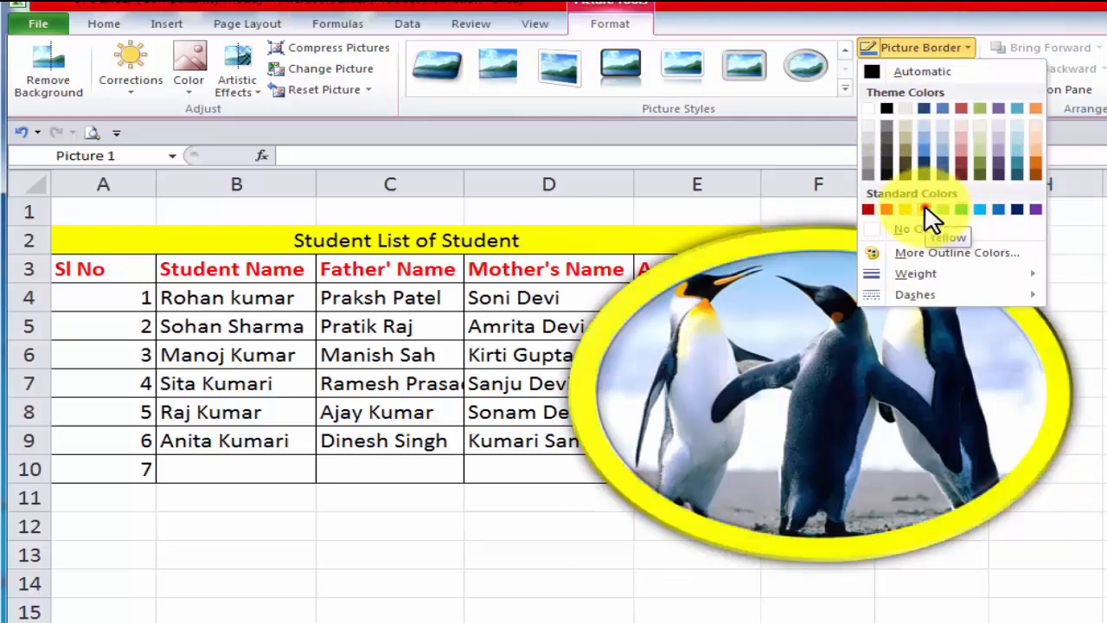
left_click(925, 210)
left_click(925, 213)
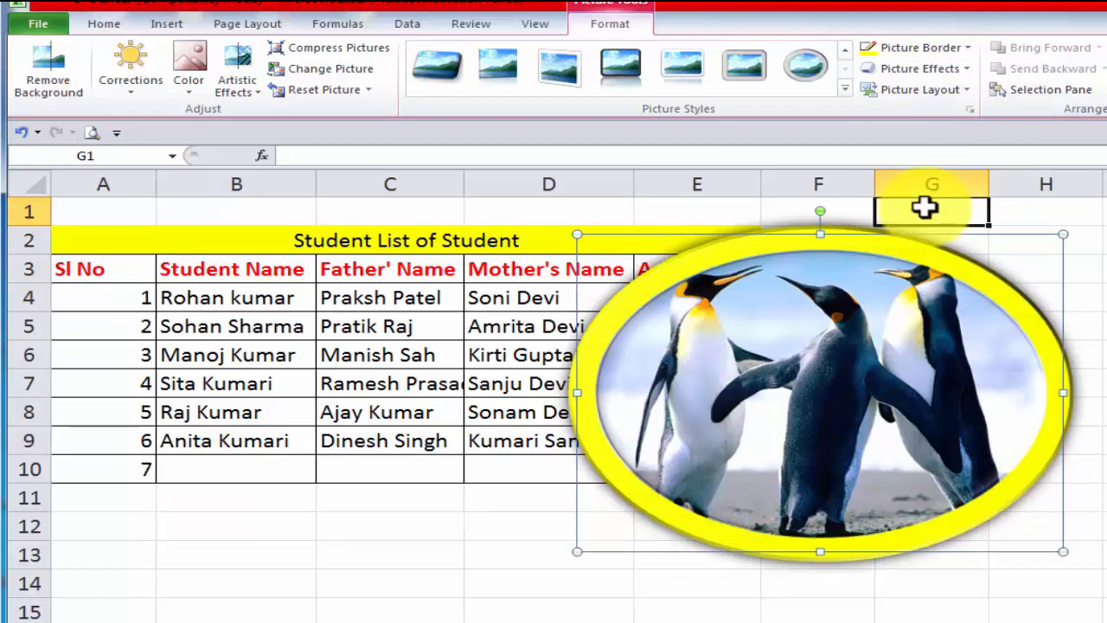
Move the penguin picture back over the student list so it spans columns B to D.
left_click(841, 296)
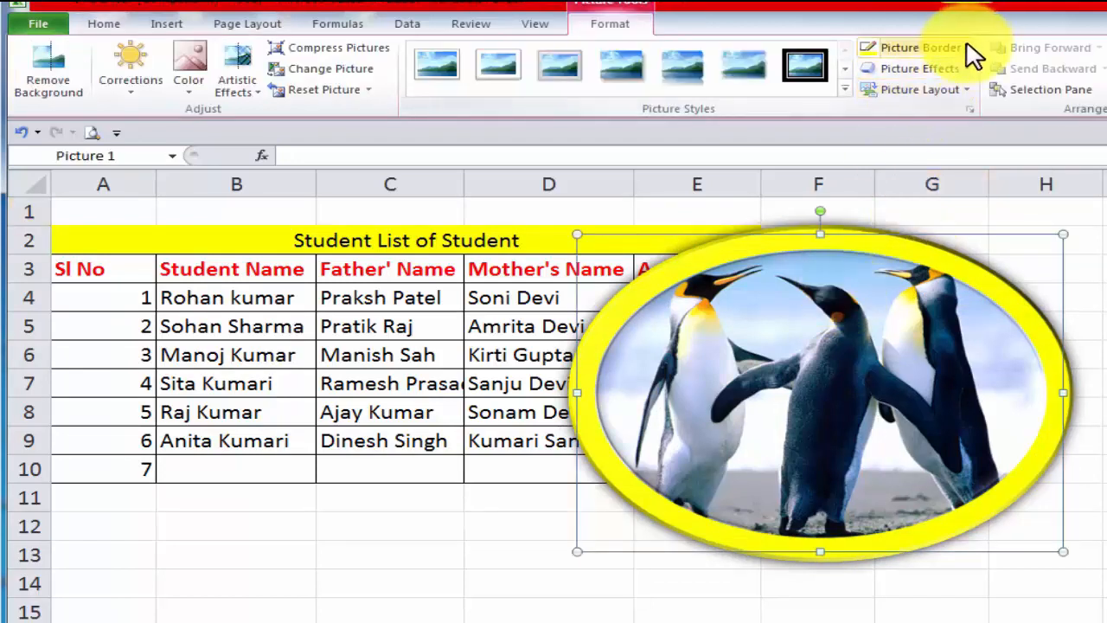
left_click(966, 45)
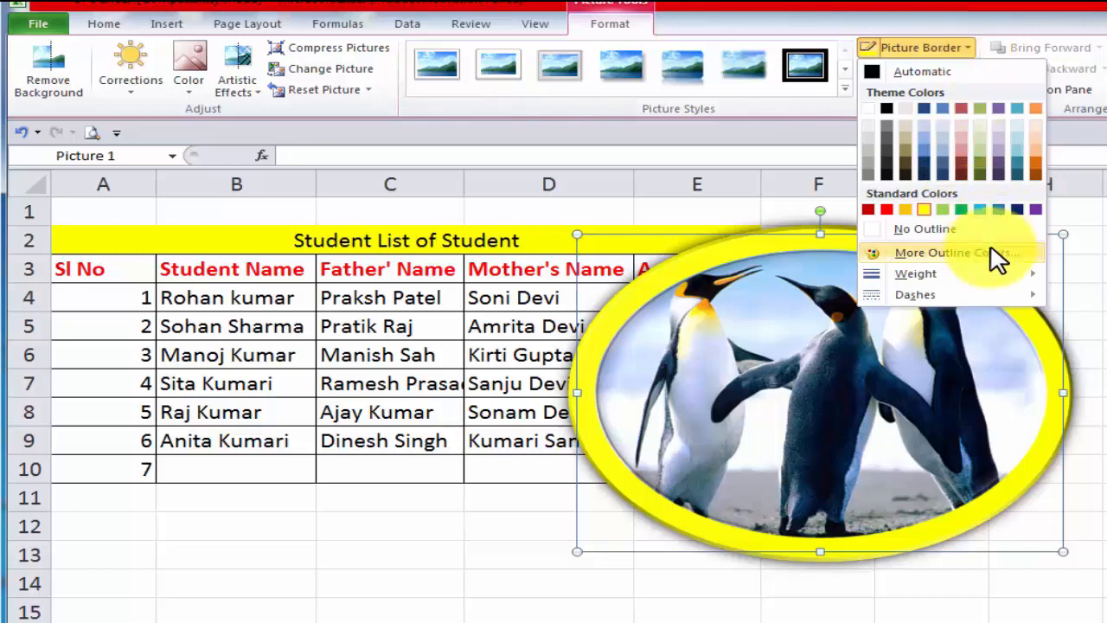
mouse_move(1024, 296)
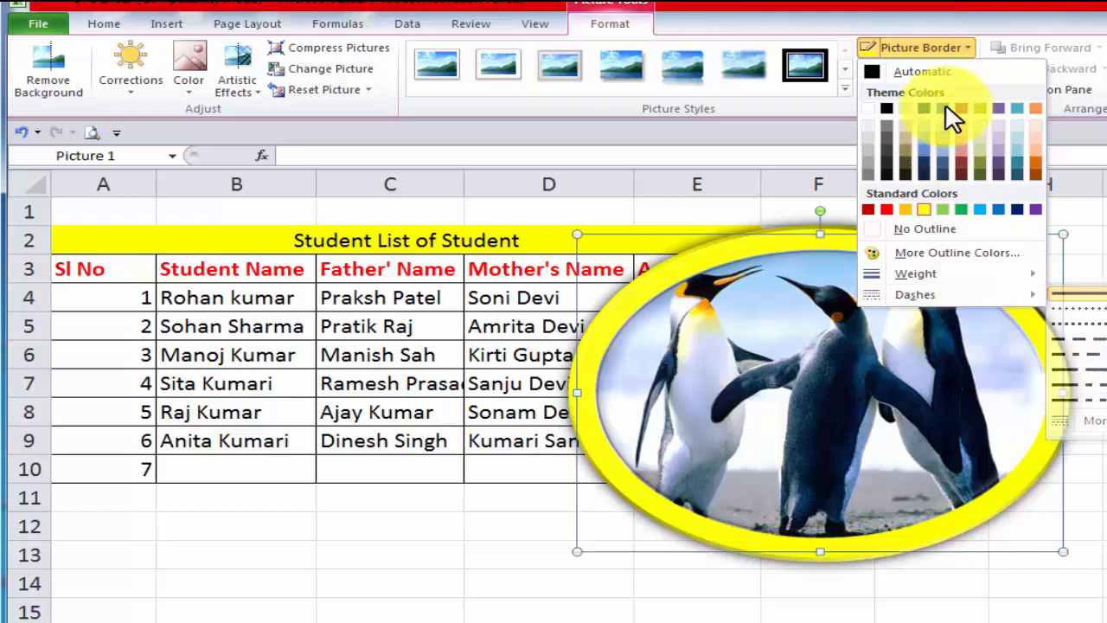
left_click(781, 304)
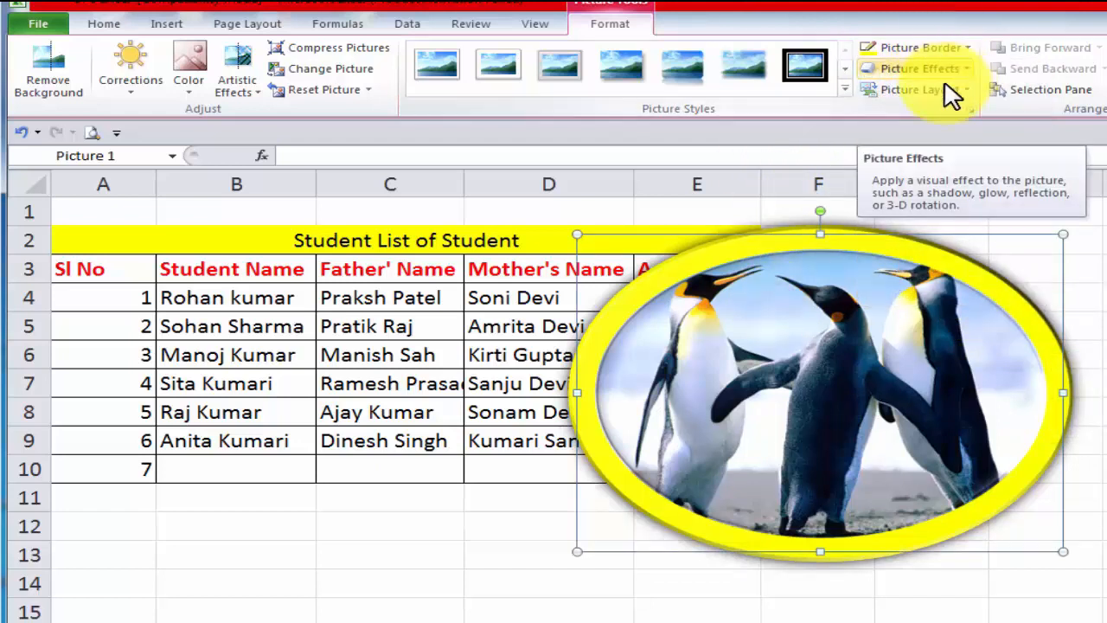
left_click_drag(796, 357, 375, 373)
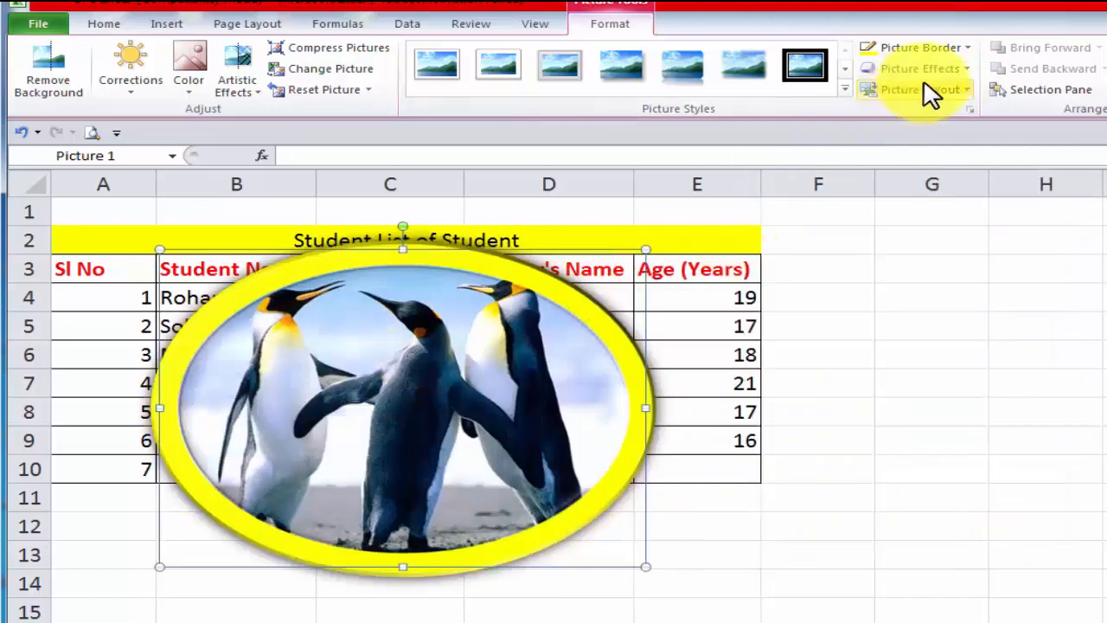
Apply the Relaxed Inset bevel effect to the penguin picture.
left_click(967, 69)
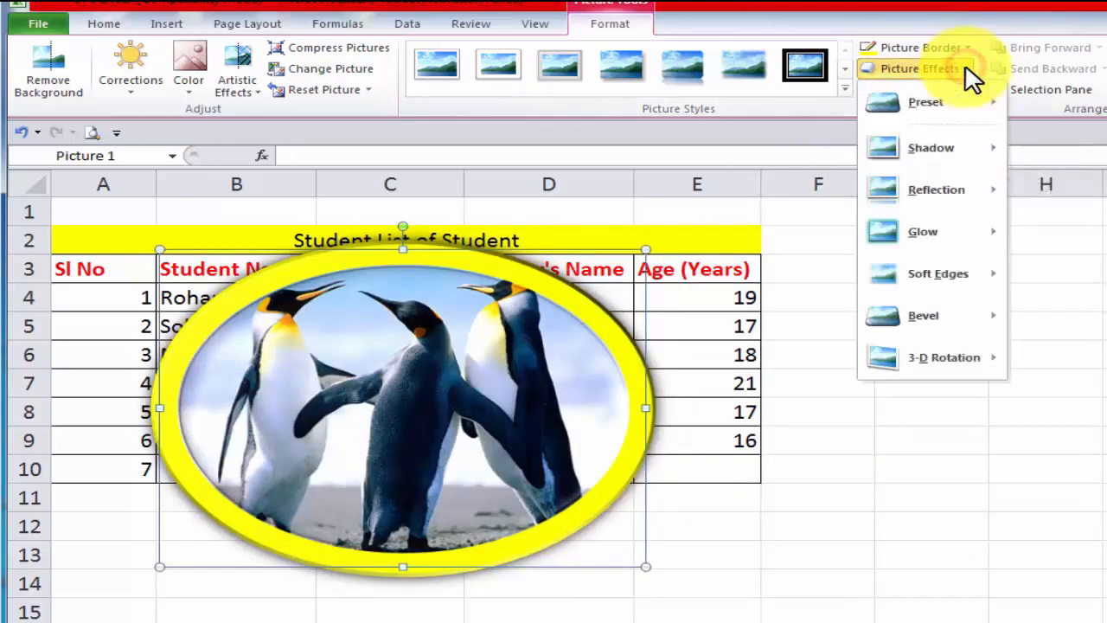
mouse_move(960, 98)
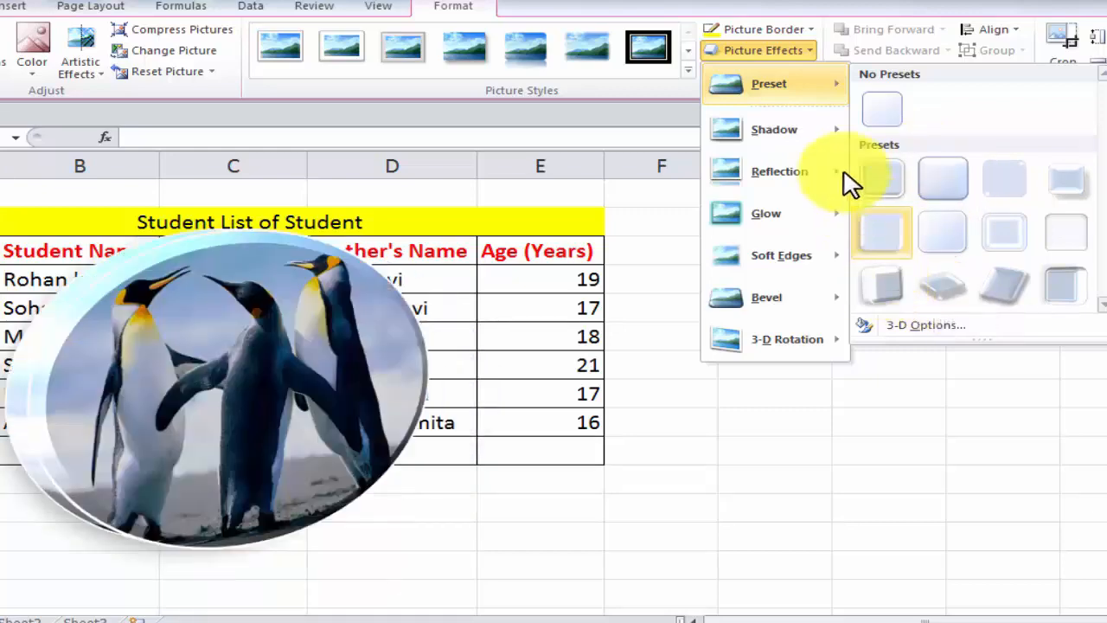
mouse_move(821, 143)
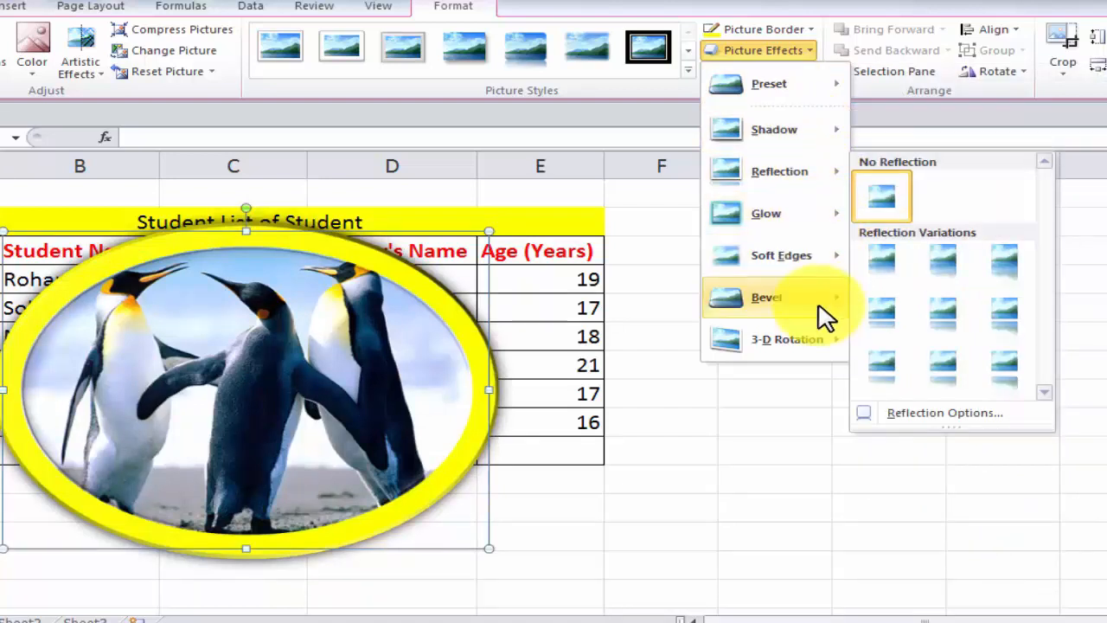
mouse_move(826, 350)
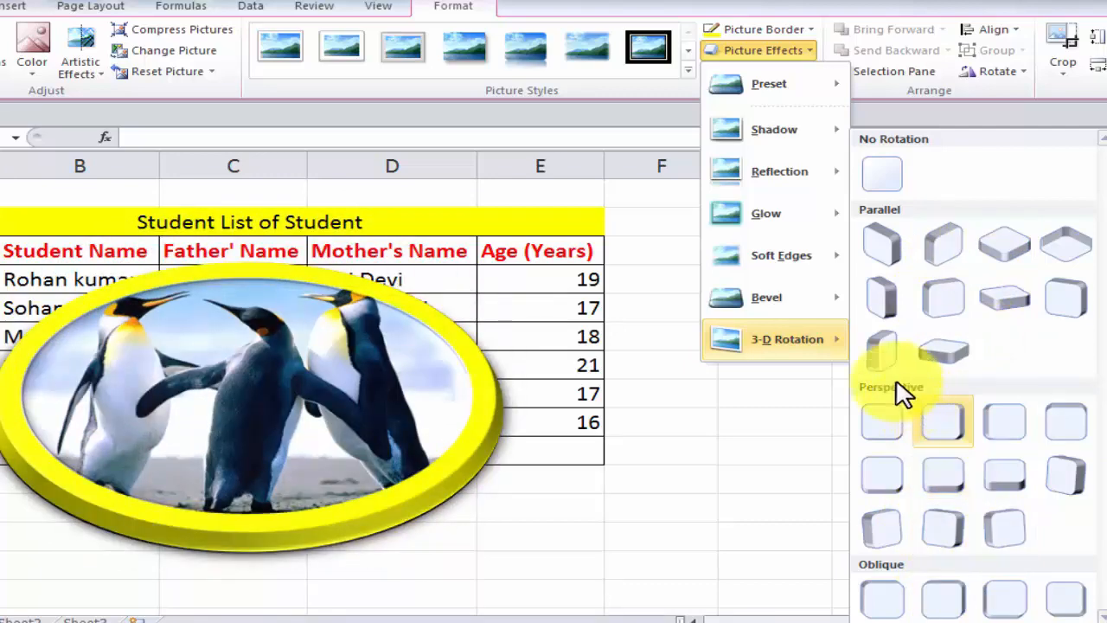
mouse_move(821, 309)
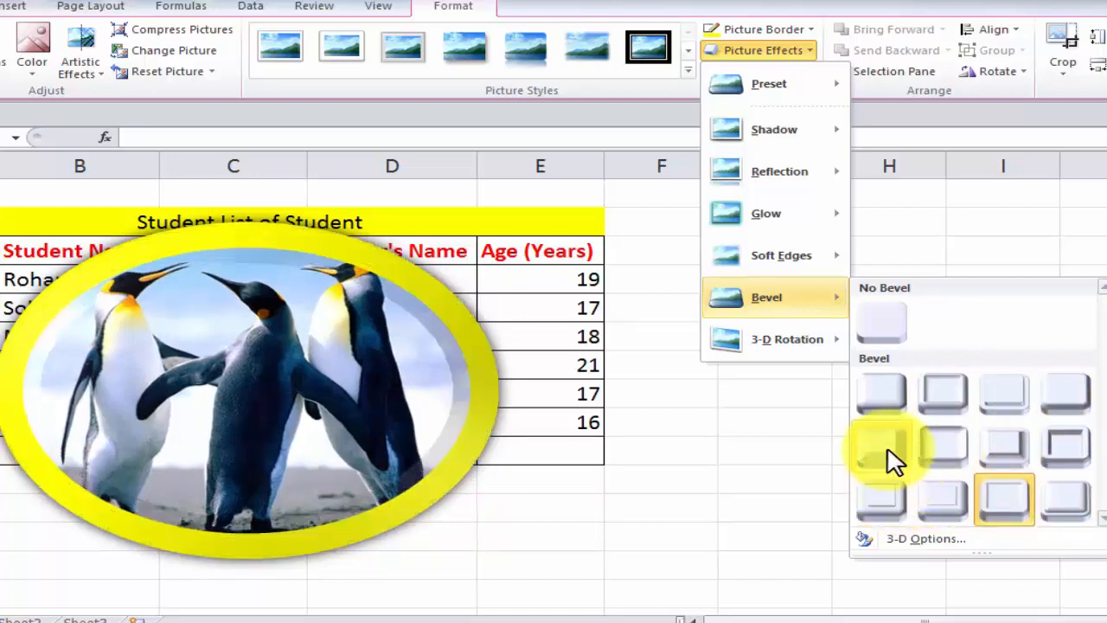
left_click(930, 395)
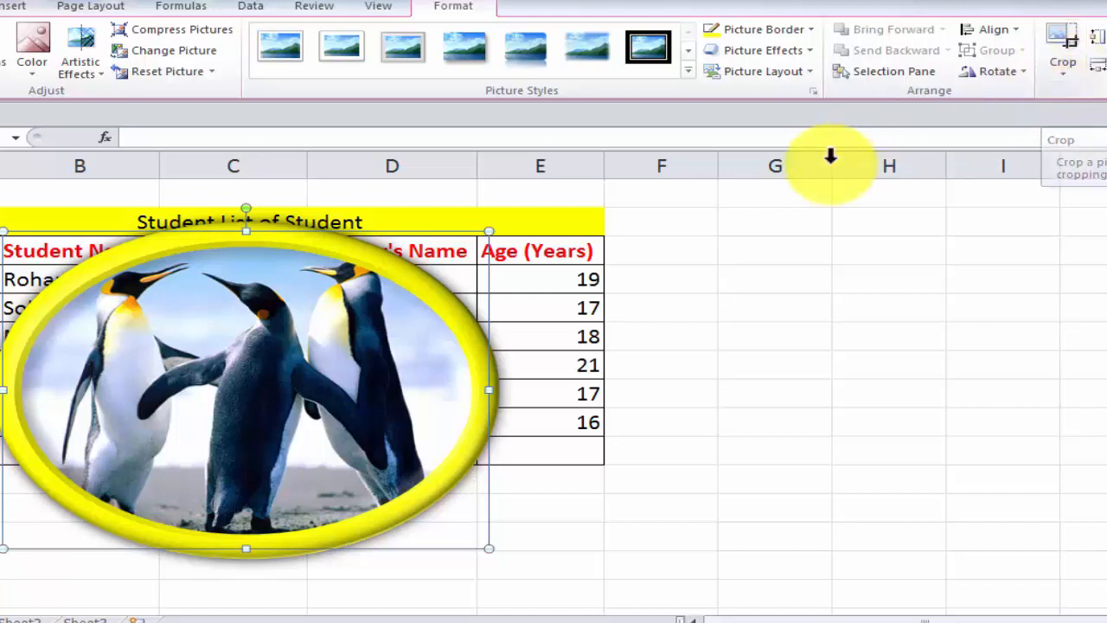
Crop the third penguin's side of the picture away so the picture is about 2.35" wide.
left_click(1065, 69)
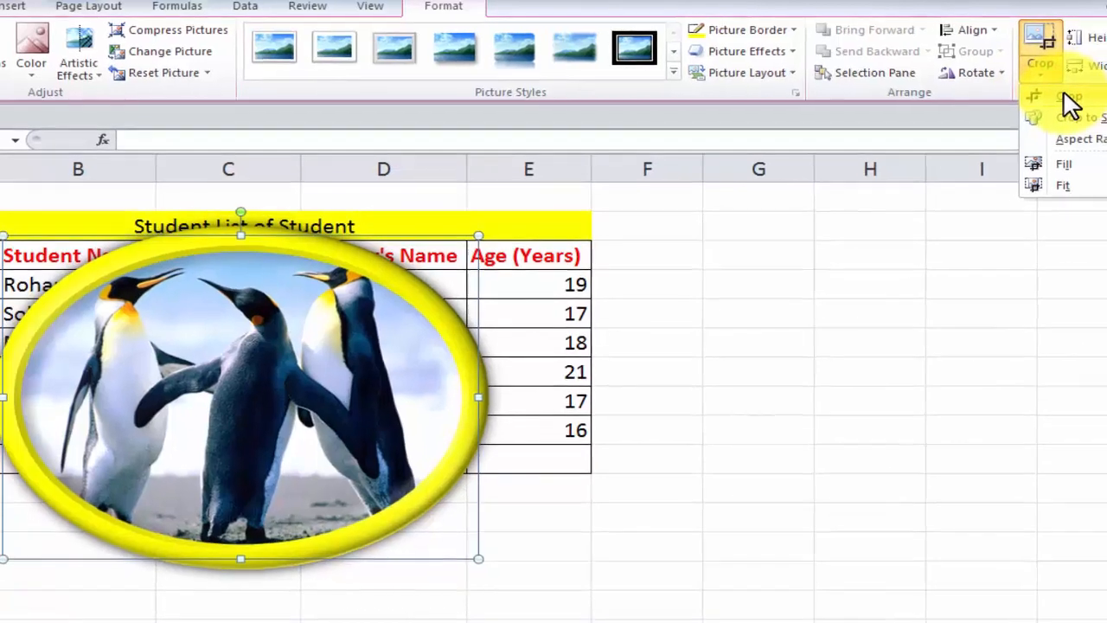
left_click(1088, 115)
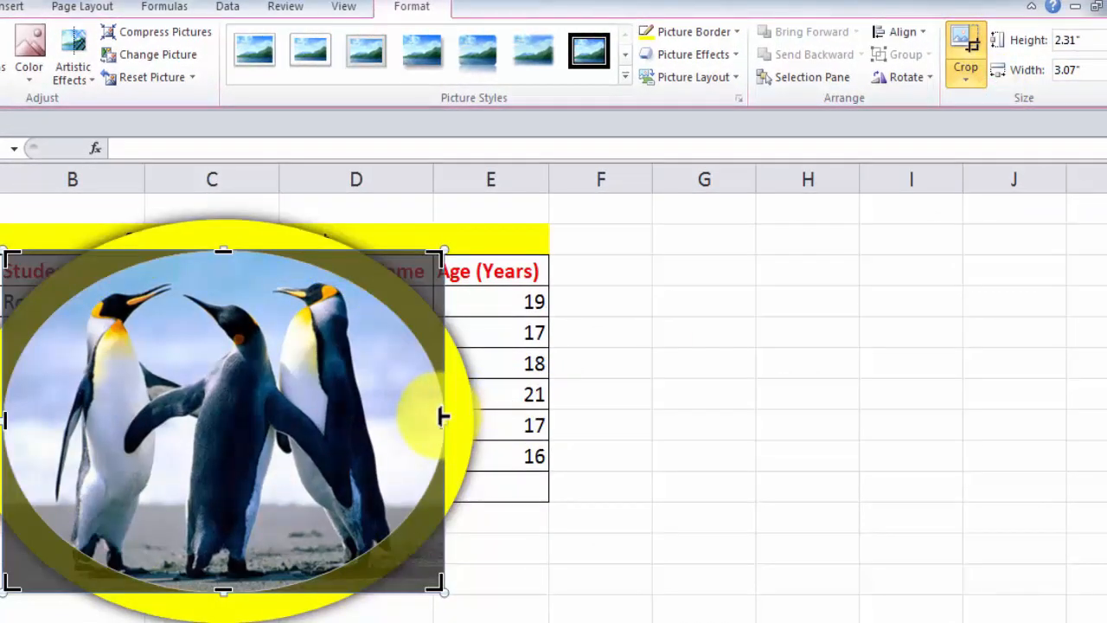
left_click_drag(441, 417, 337, 402)
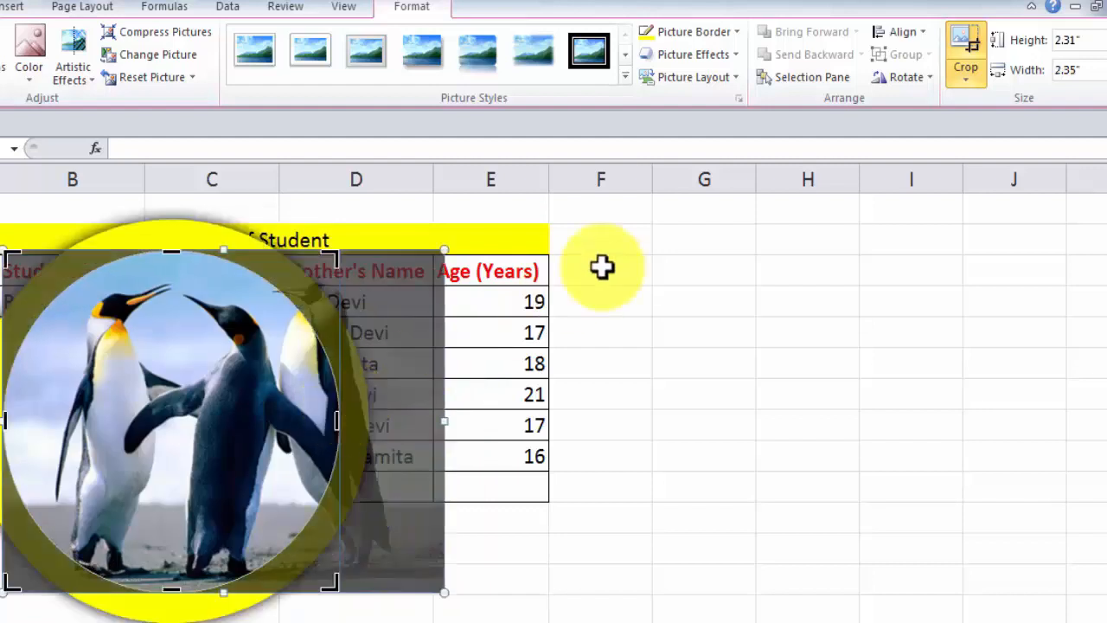
left_click(962, 57)
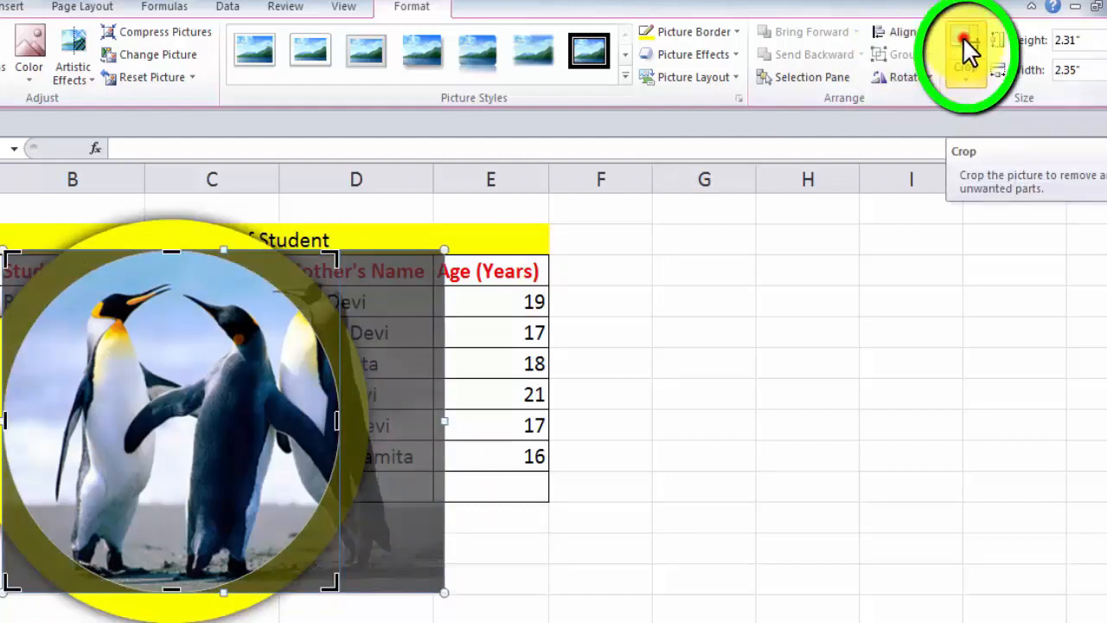
left_click(968, 52)
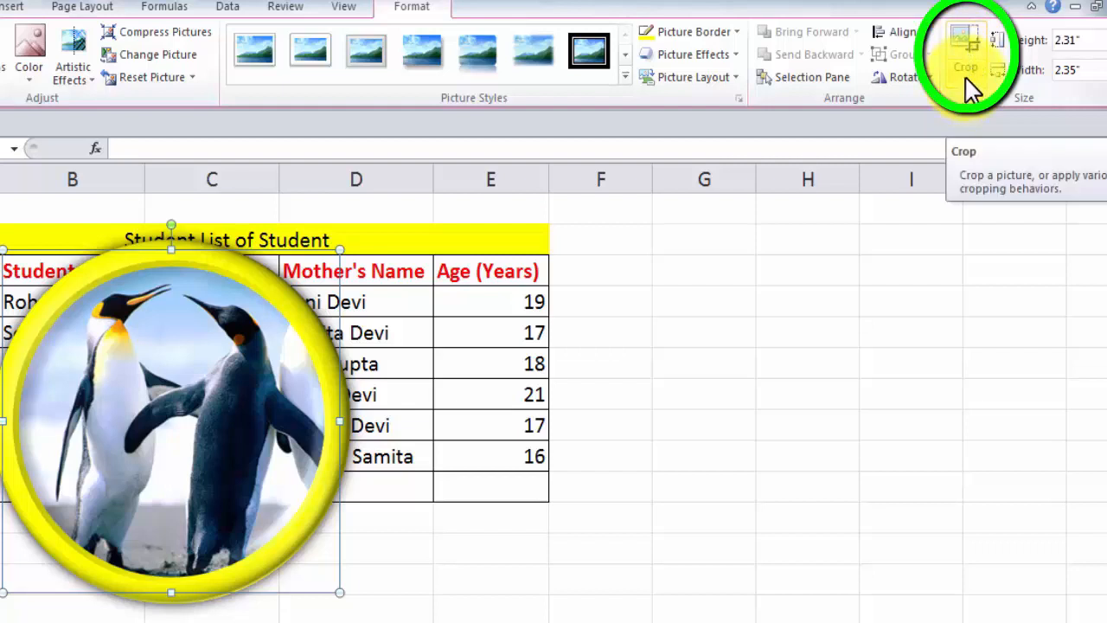
Crop the penguin picture to the right block arrow shape.
left_click(964, 75)
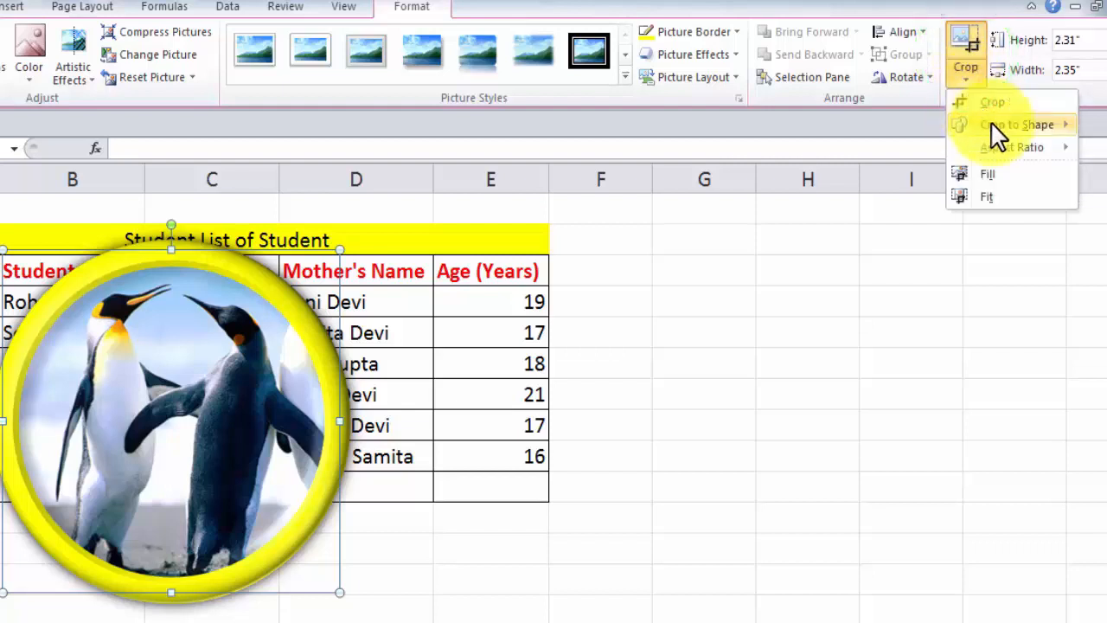
mouse_move(1013, 134)
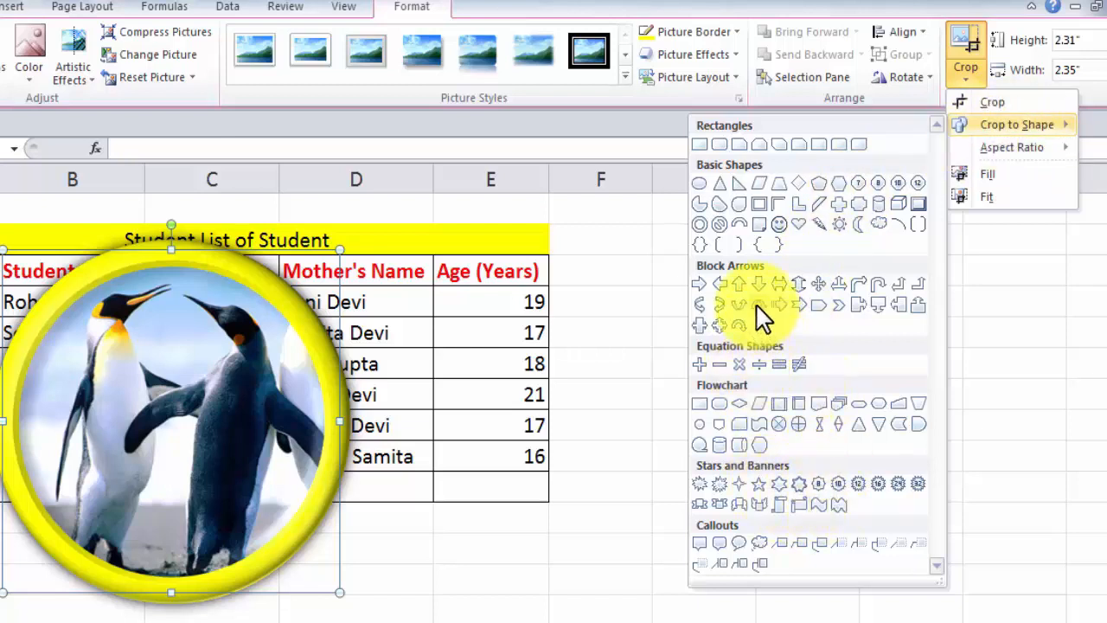
left_click(700, 284)
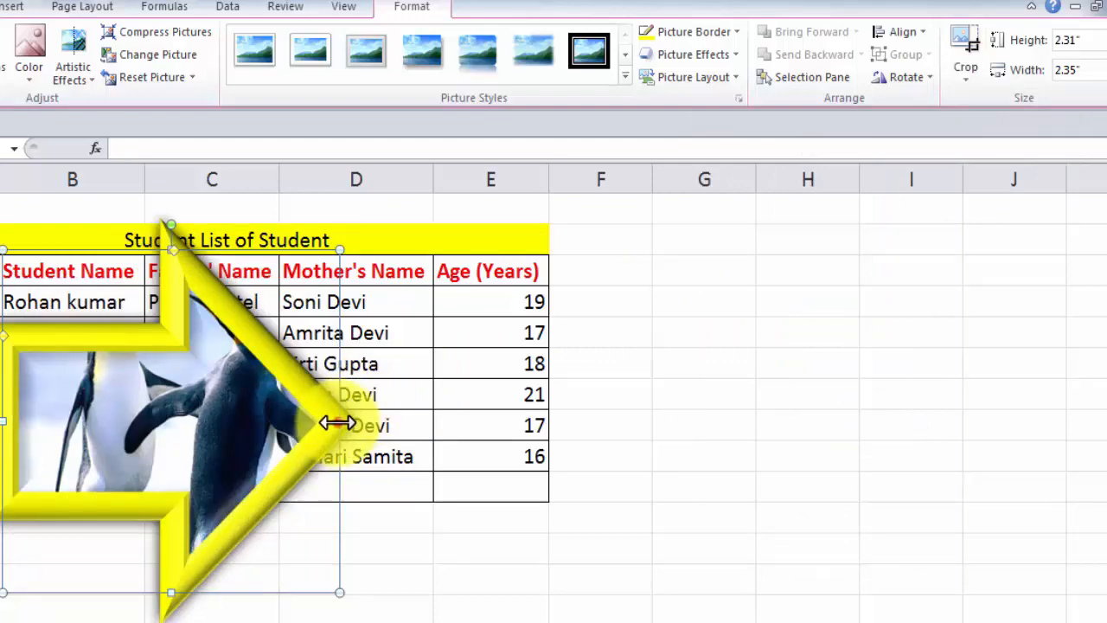
Stretch the arrow-shaped picture to about 4.7" wide and color its border red.
left_click_drag(337, 422, 676, 426)
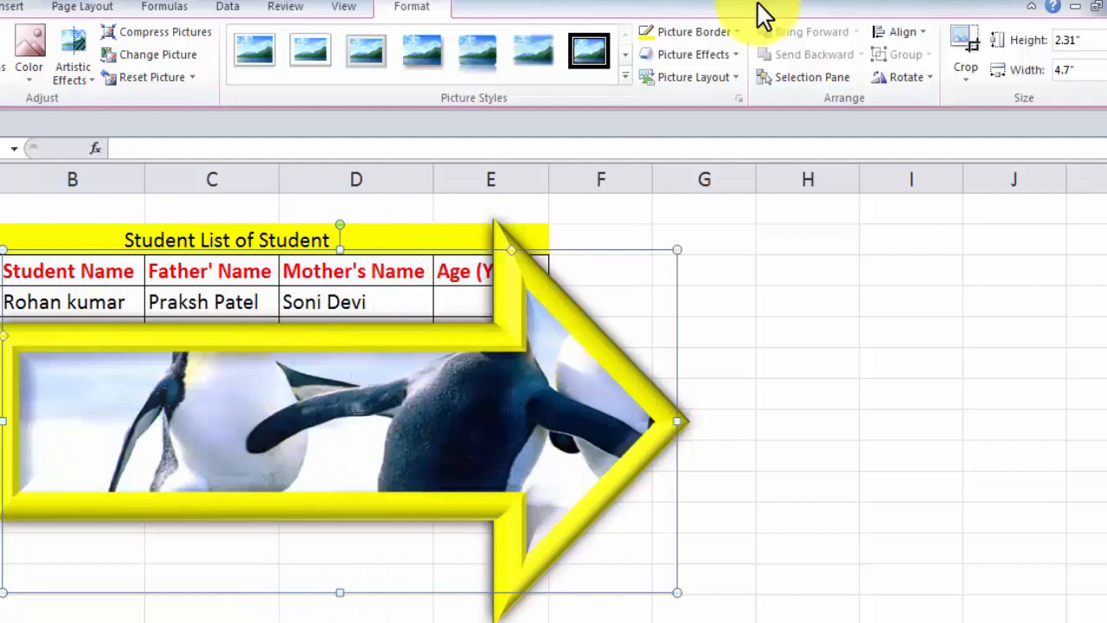
left_click(734, 33)
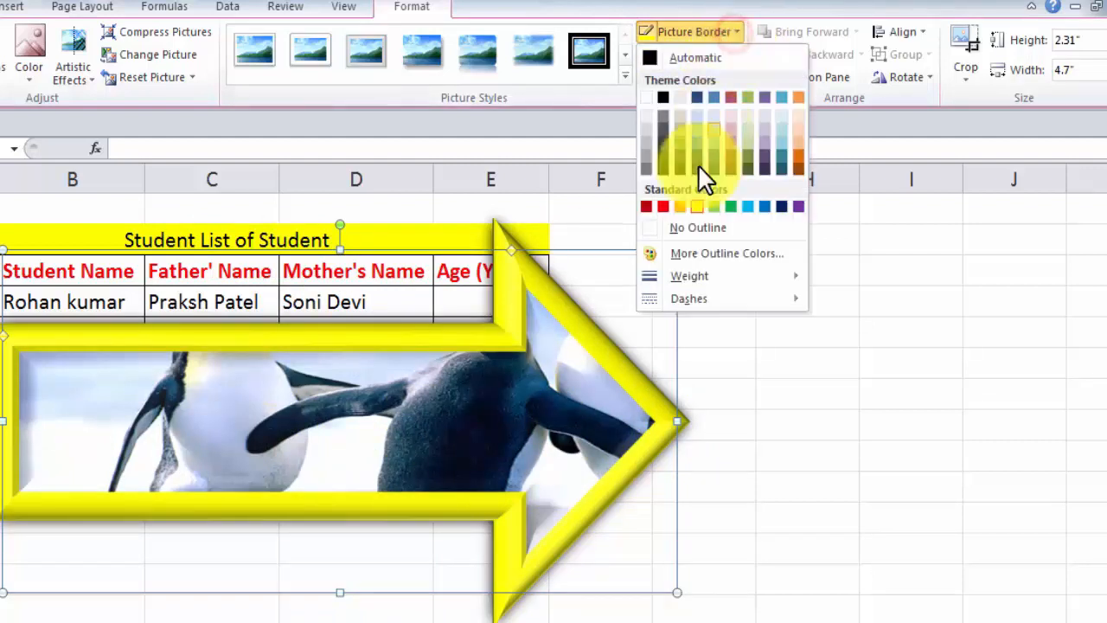
left_click(662, 208)
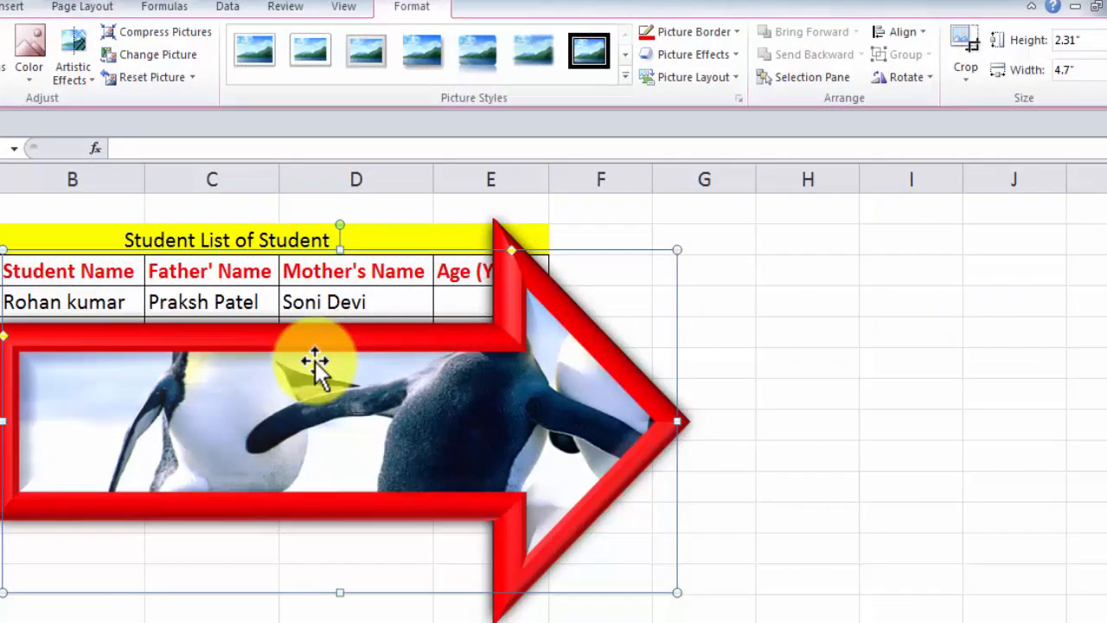
Delete the arrow-shaped penguin picture and list the available clip art of all media types.
key("Delete")
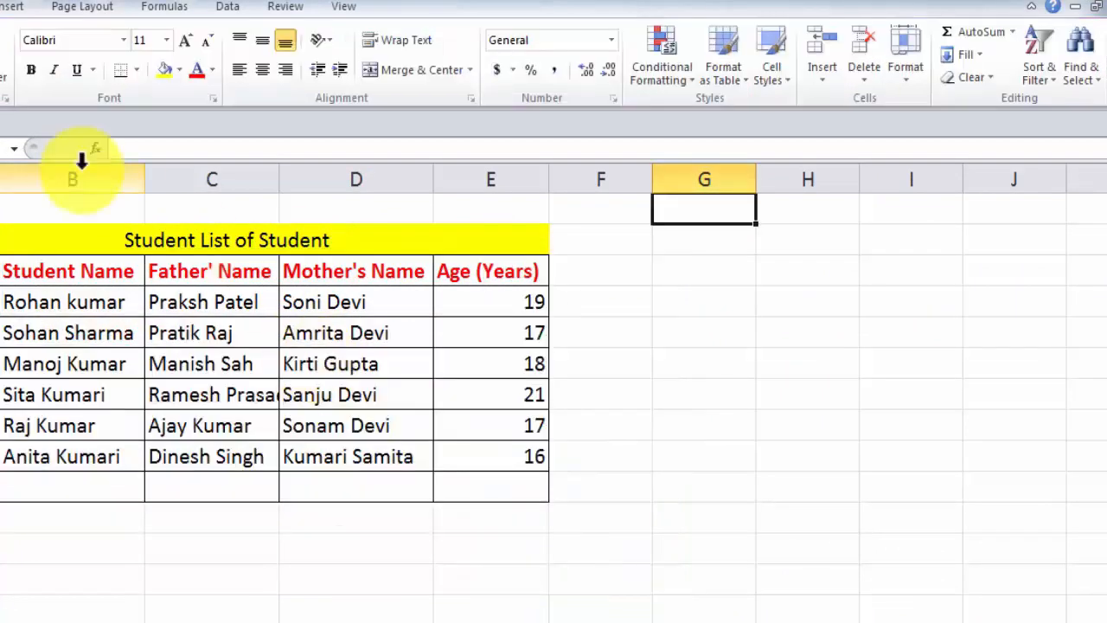
left_click(11, 9)
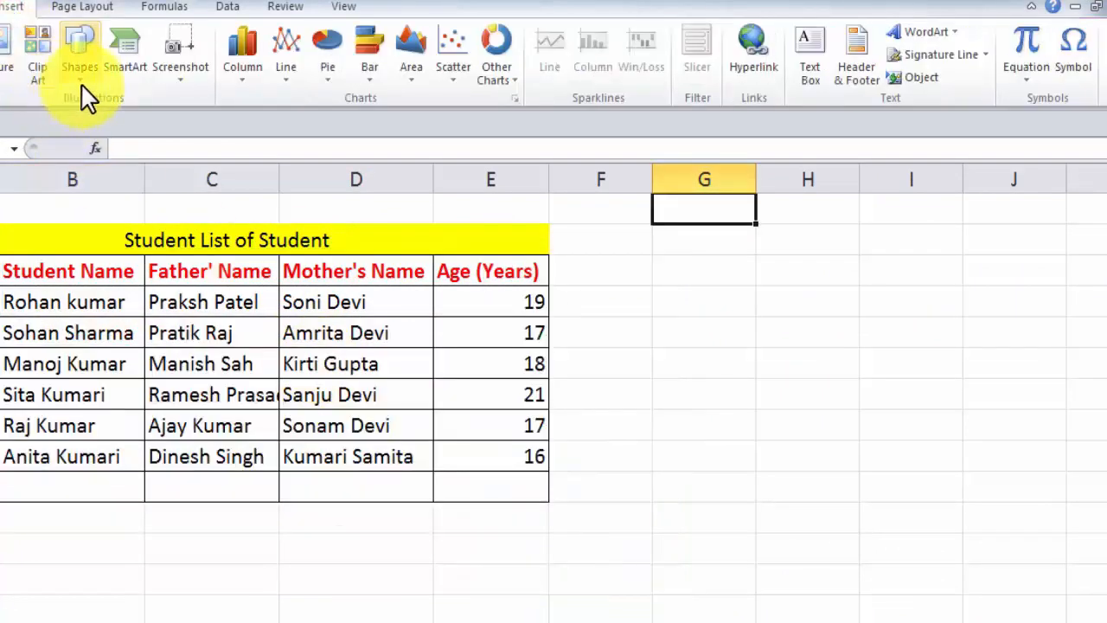
left_click(39, 60)
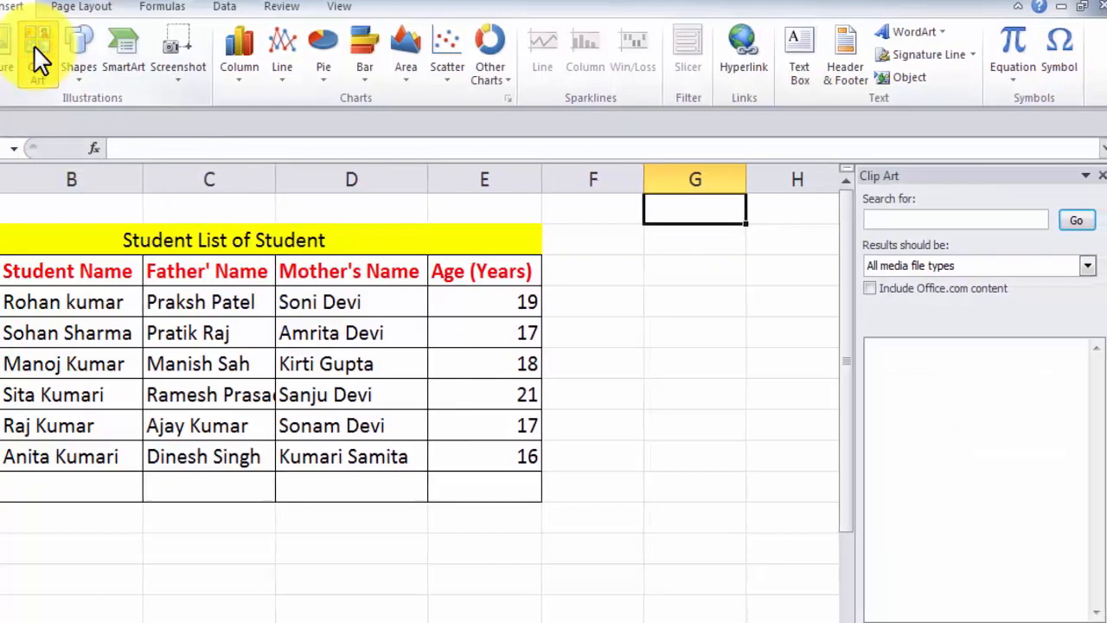
left_click(1068, 220)
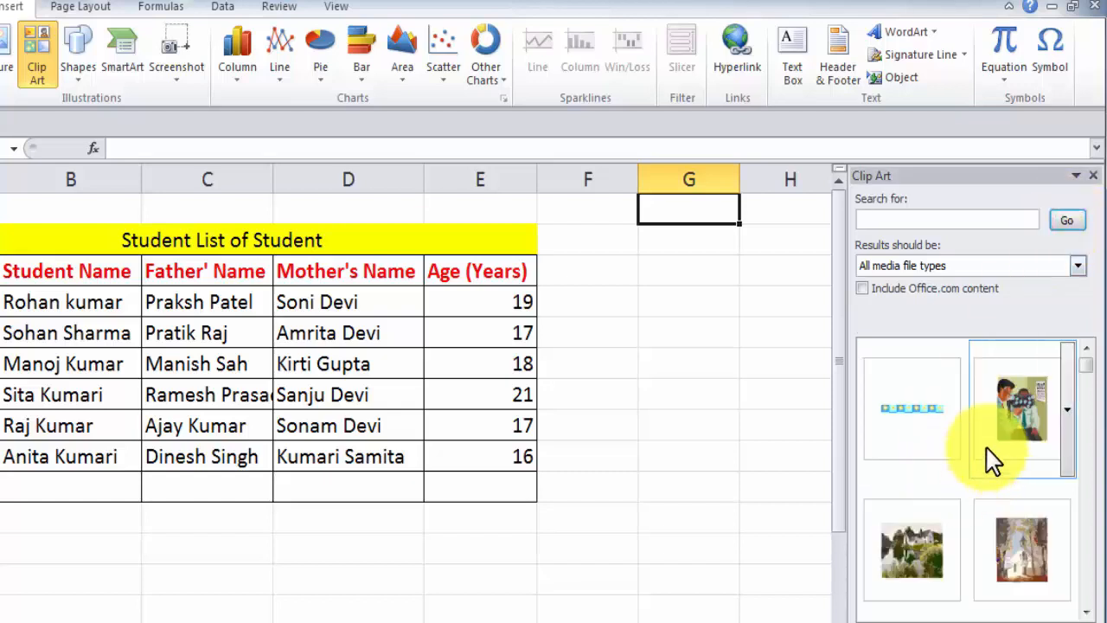
Place the eye-examination clip art over columns C to E of the student list and delete it again.
left_click(1010, 407)
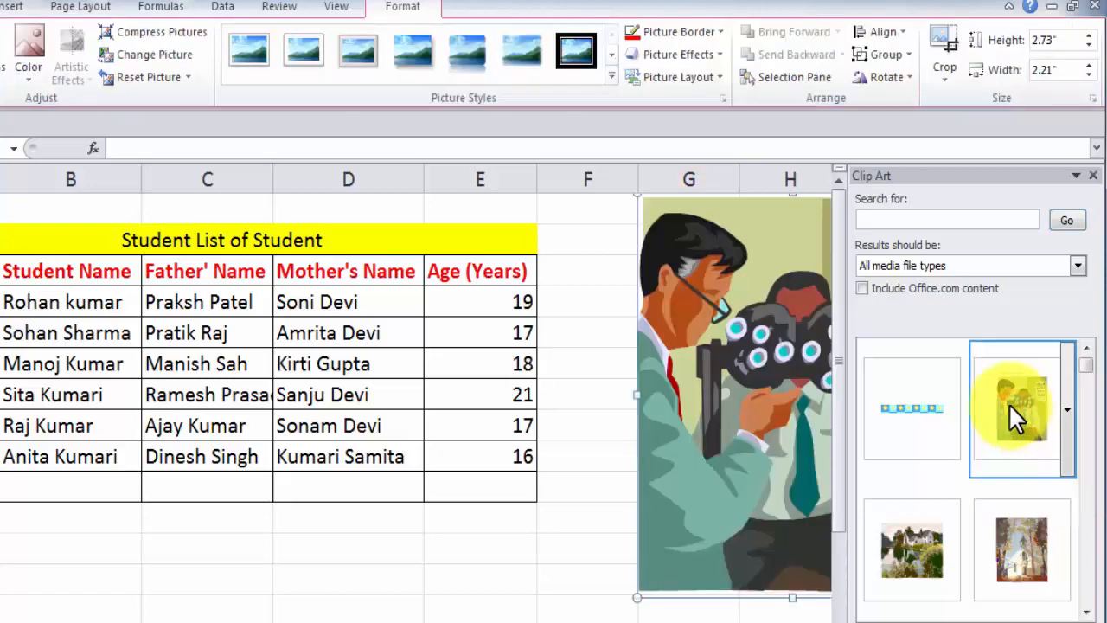
left_click_drag(704, 354, 270, 386)
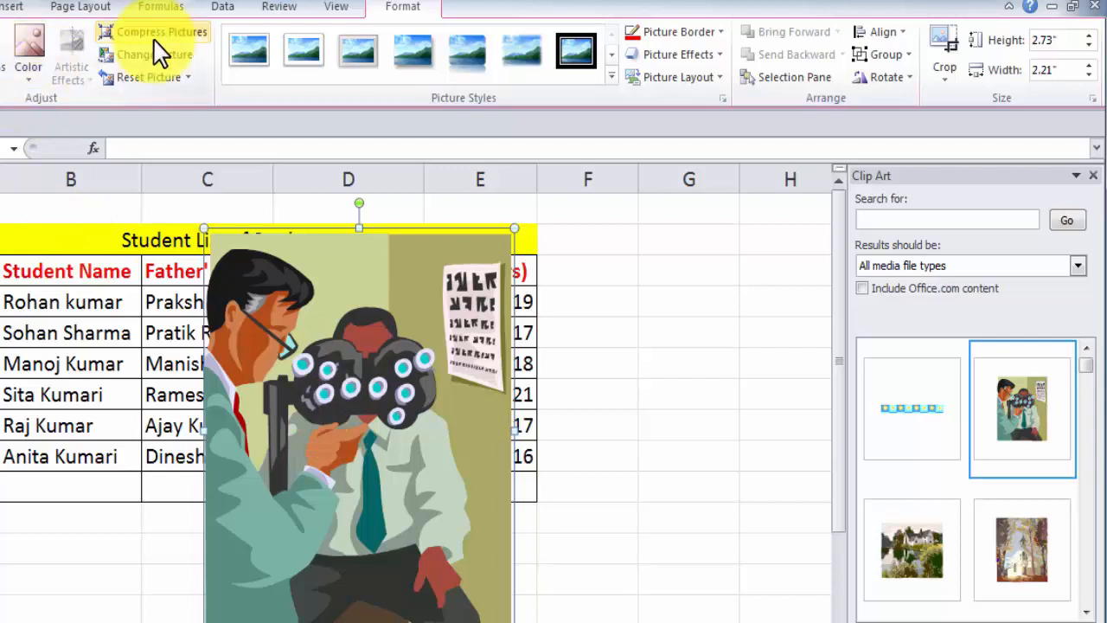
left_click(579, 52)
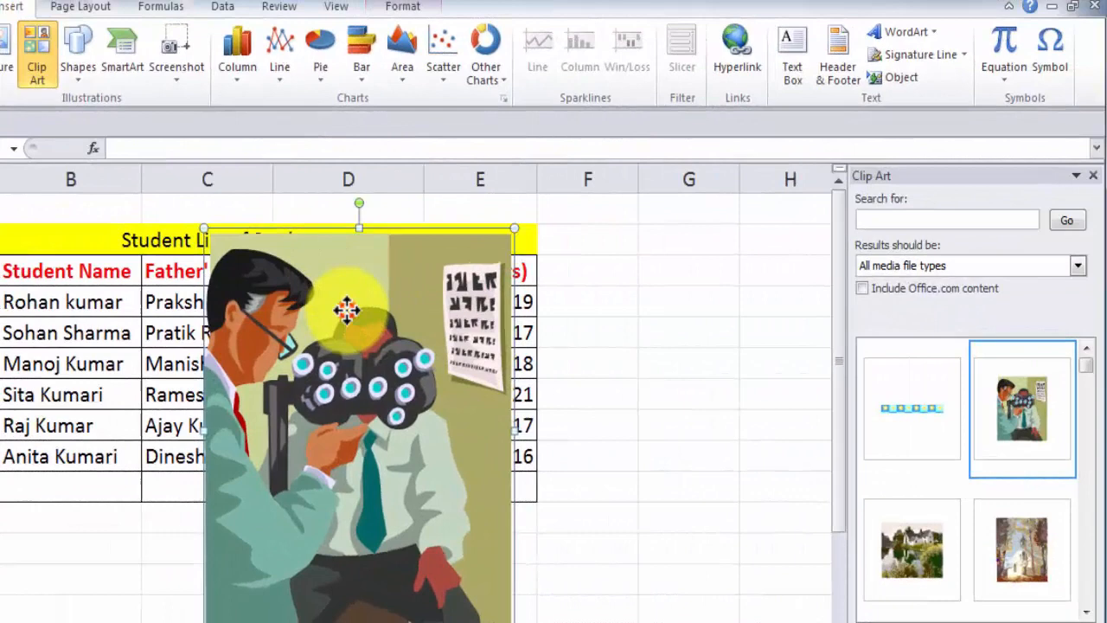
key("Delete")
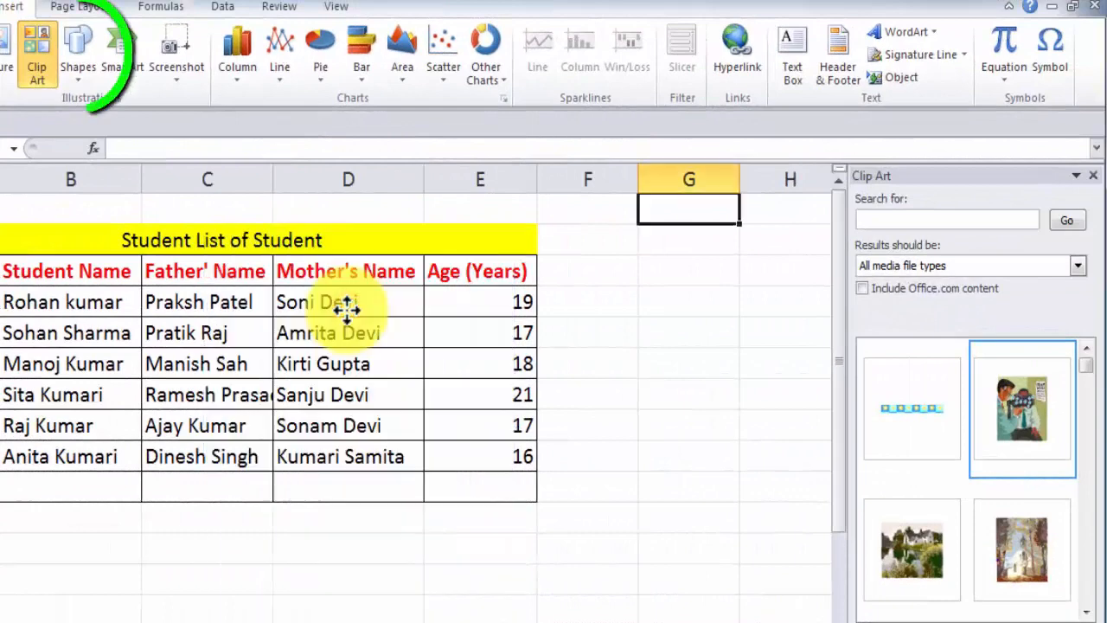
Draw a right block arrow about 1.52" high by 3.74" wide, place it over the upper student list rows and leave it selected.
left_click(82, 91)
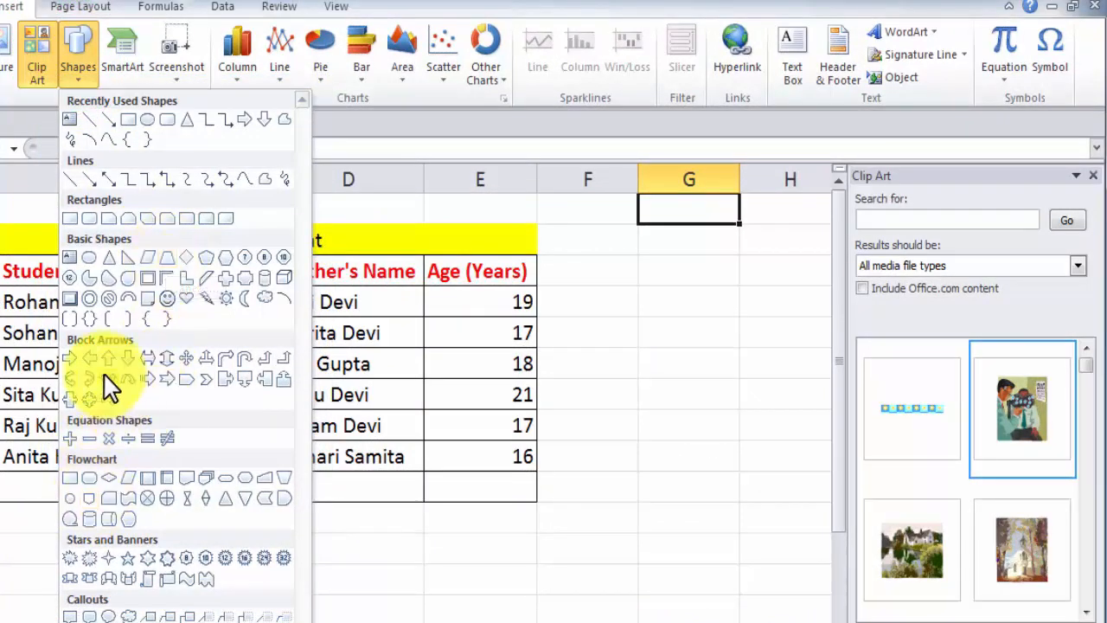
left_click(68, 360)
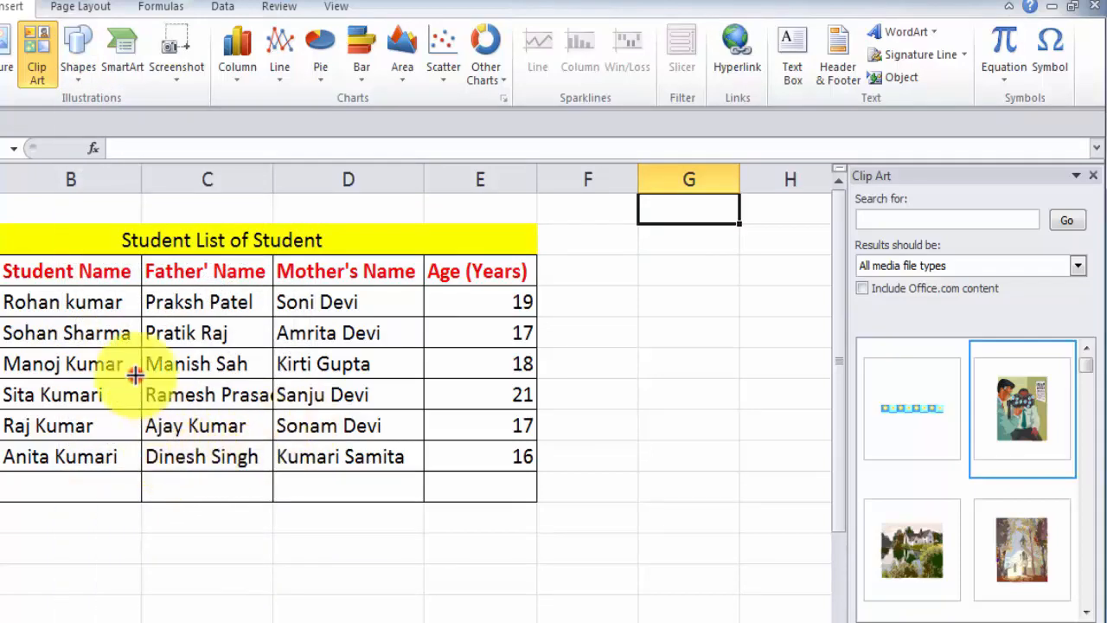
mouse_move(135, 373)
left_mouse_down()
mouse_move(341, 511)
mouse_move(539, 548)
mouse_move(660, 596)
left_mouse_up()
left_click_drag(519, 504, 435, 329)
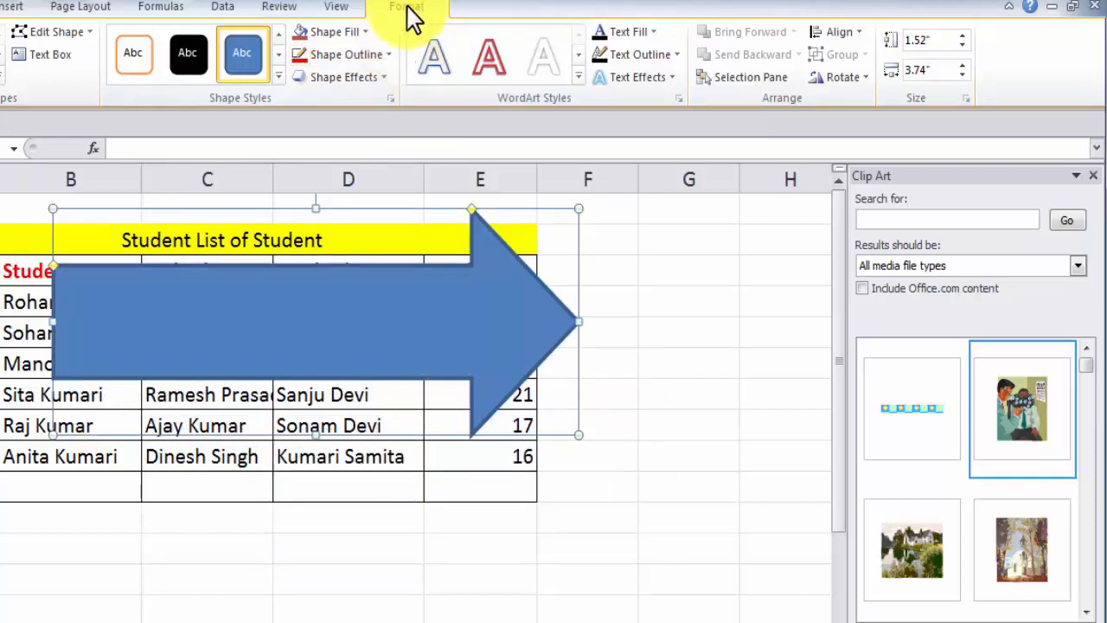
left_click(671, 331)
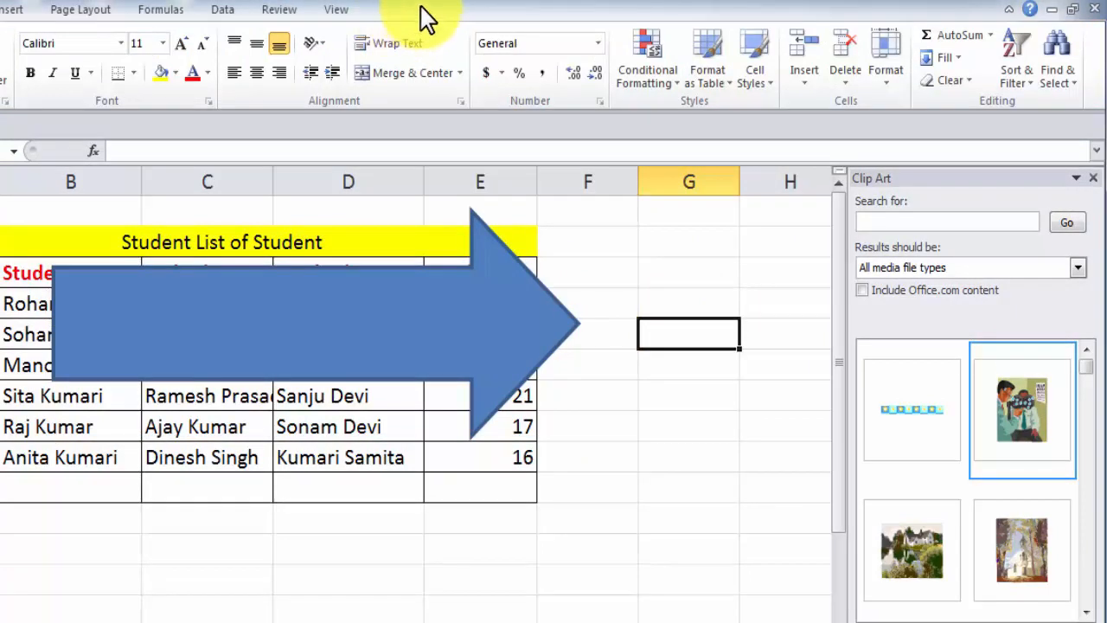
left_click(327, 308)
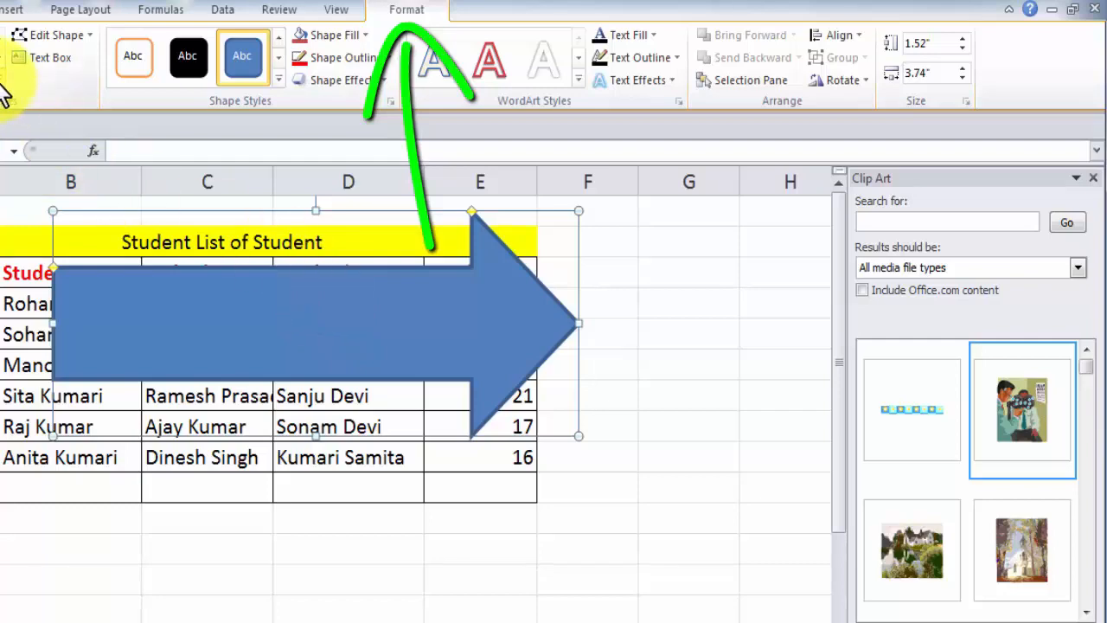
Add the text "Internet Here" inside the right block arrow.
left_click(3, 94)
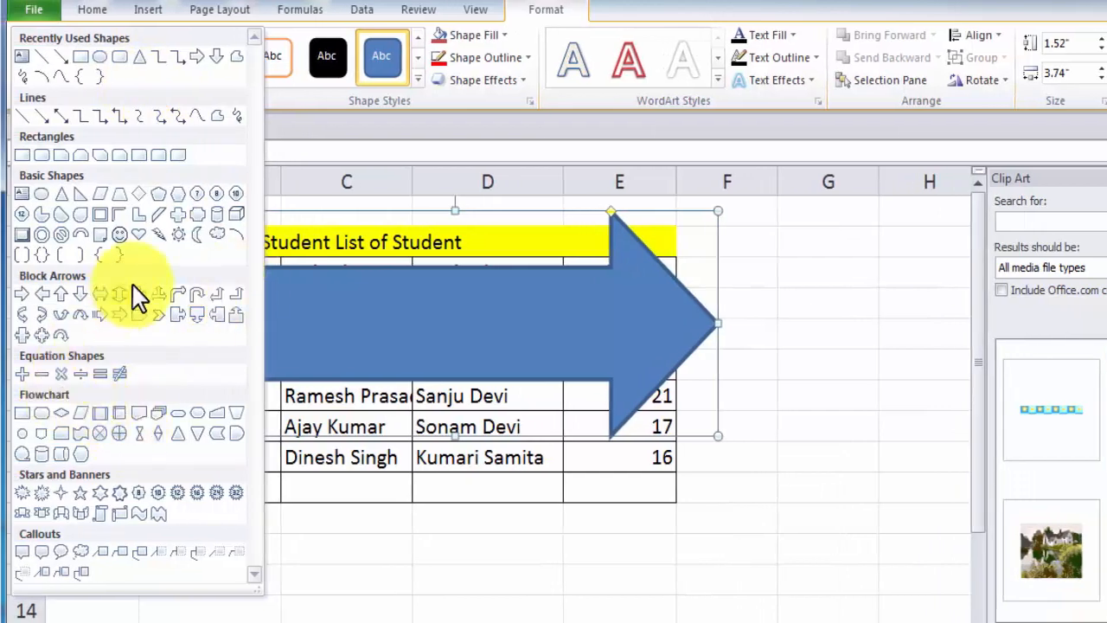
left_click(338, 561)
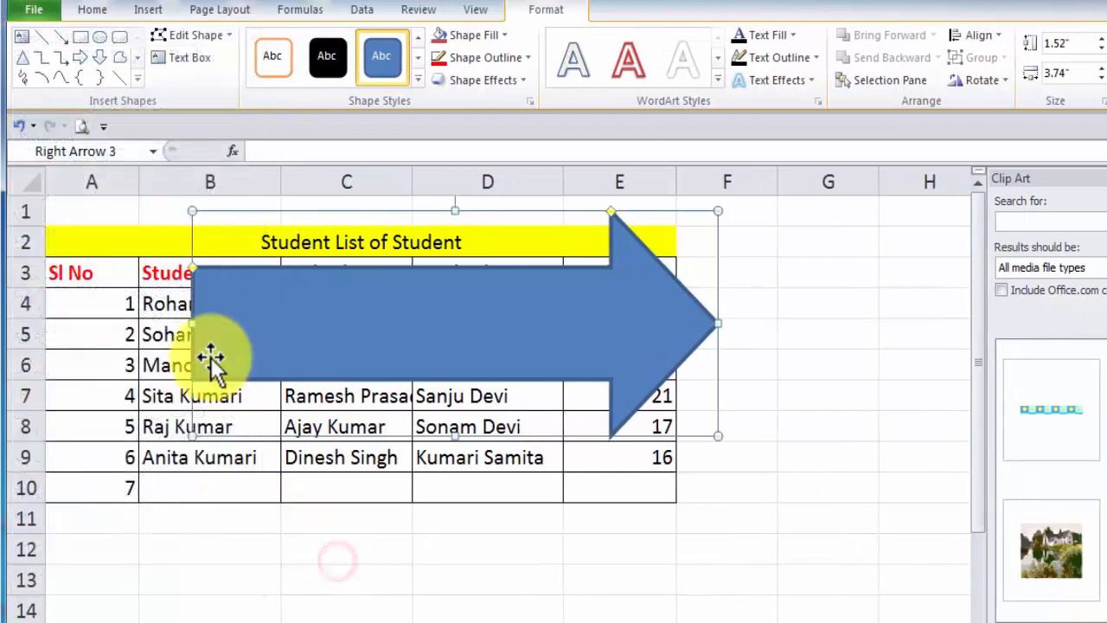
left_click(183, 54)
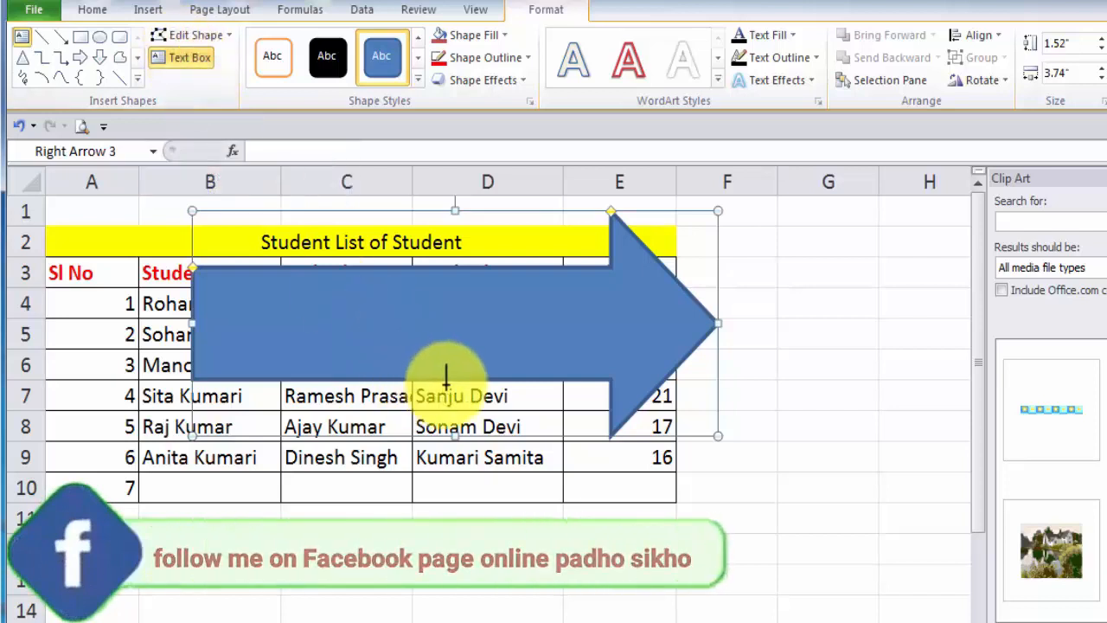
left_click(417, 334)
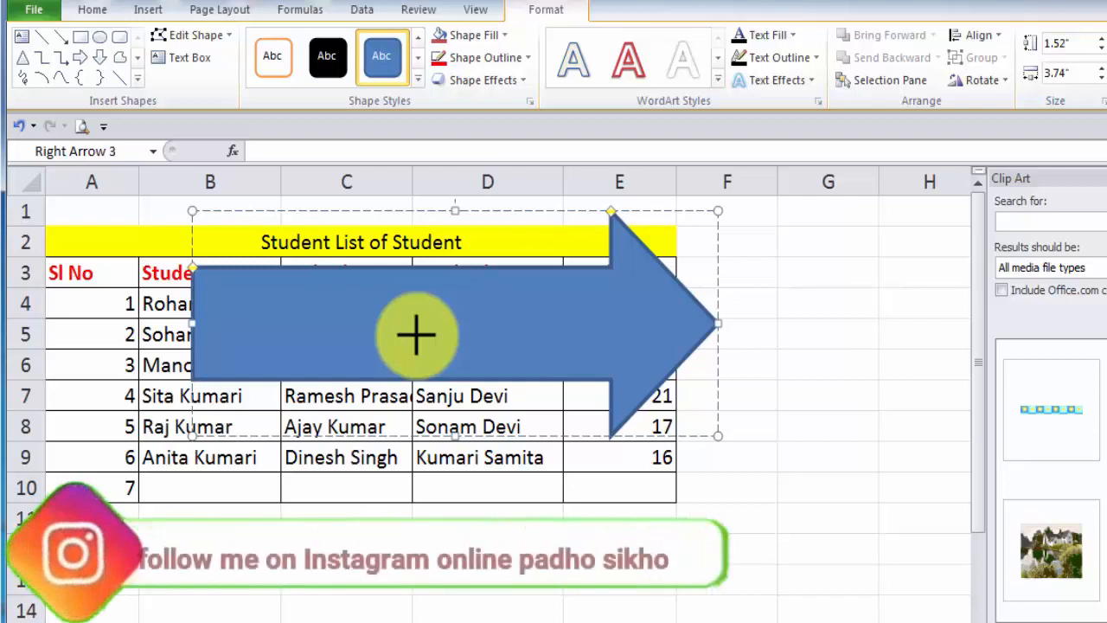
type("In")
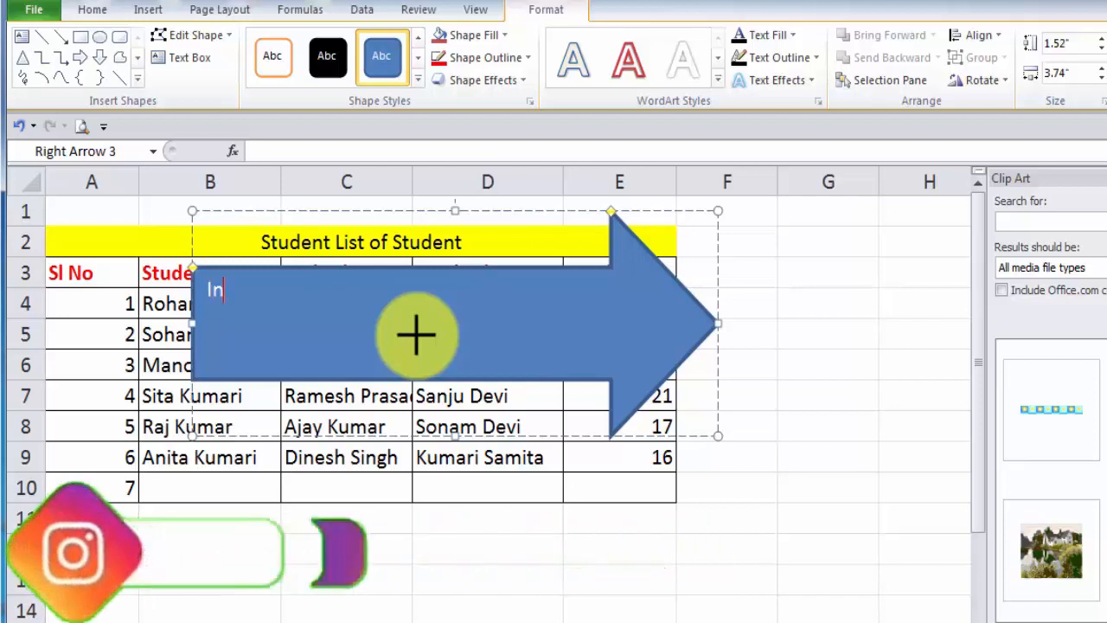
type("ternet")
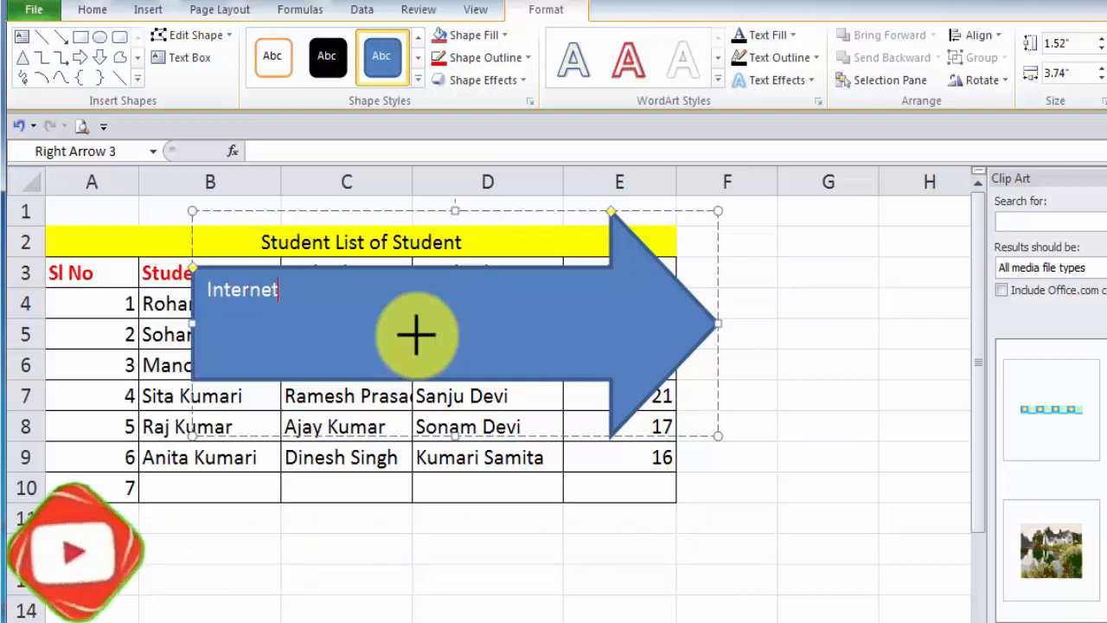
type(" Here")
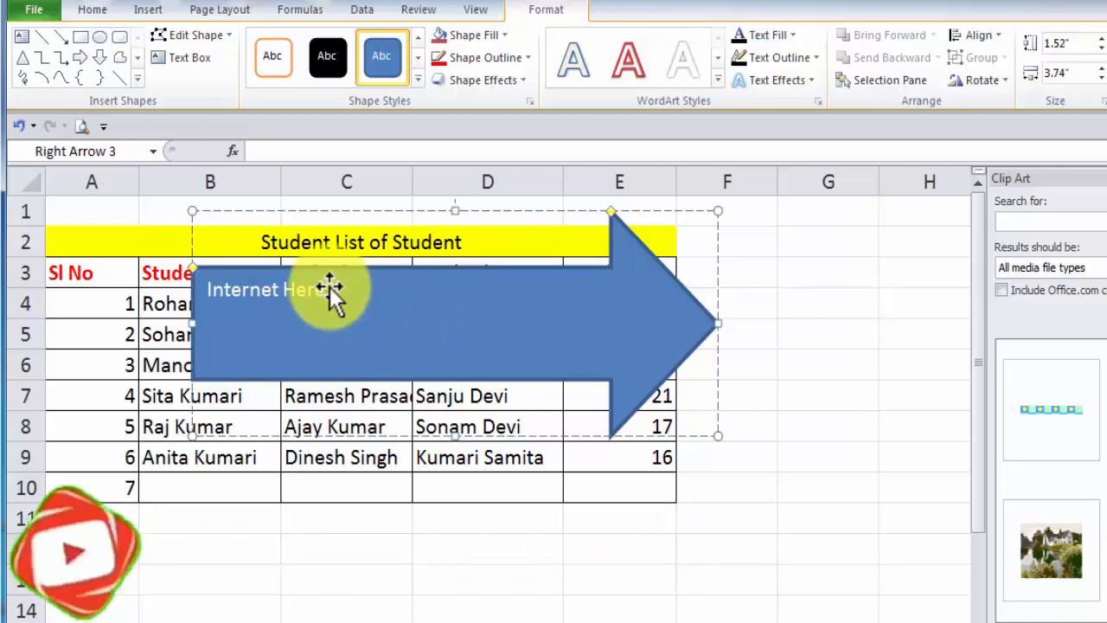
Enlarge the arrow's "Internet Here" text to font size 28 and reselect the whole arrow shape.
left_click_drag(331, 291, 202, 291)
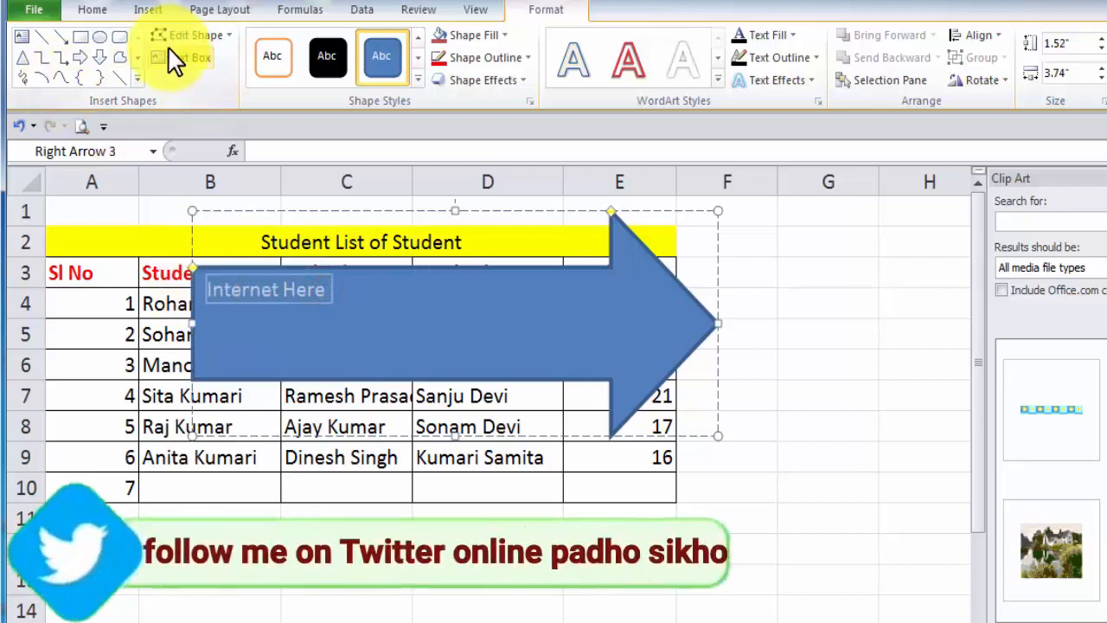
left_click(102, 15)
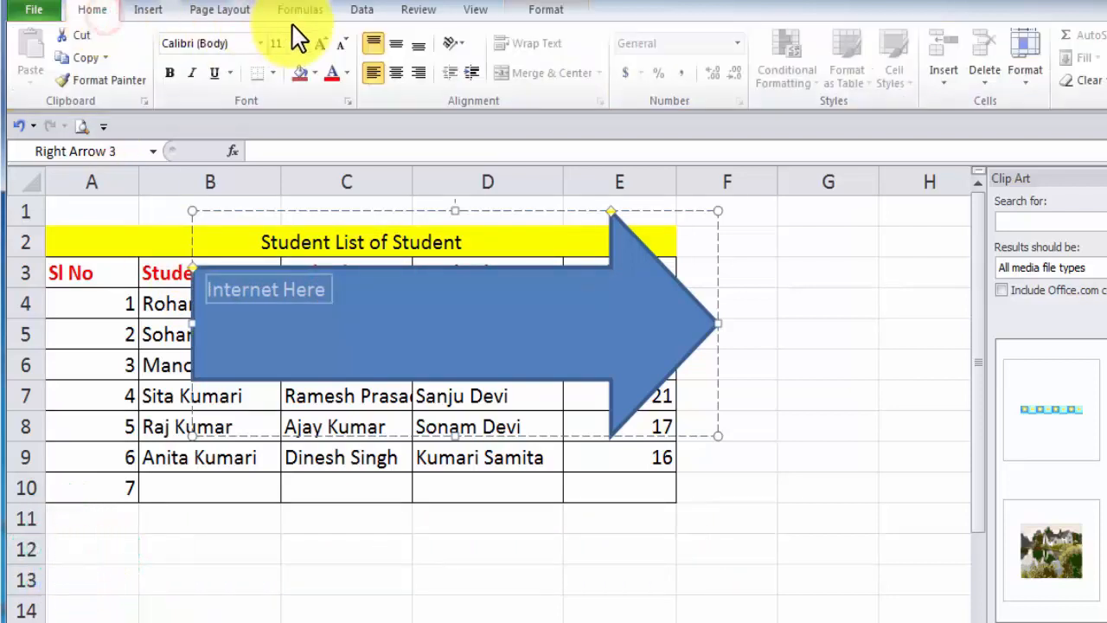
left_click(319, 43)
left_click(319, 43)
left_click(319, 44)
left_click(319, 43)
left_click(319, 43)
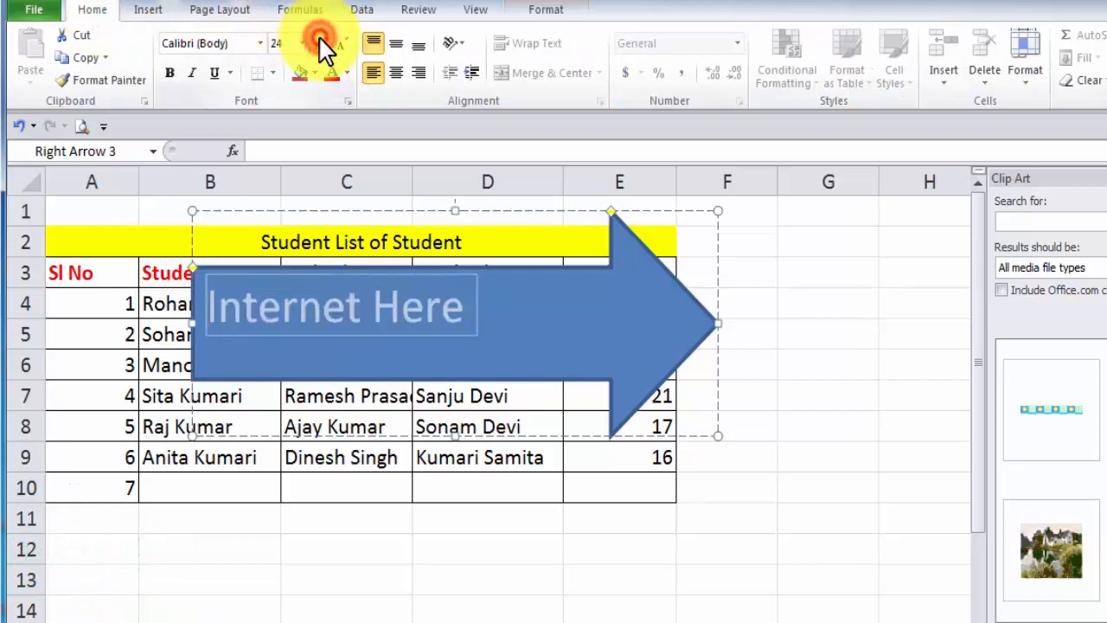
left_click(319, 43)
left_click(320, 43)
left_click(320, 43)
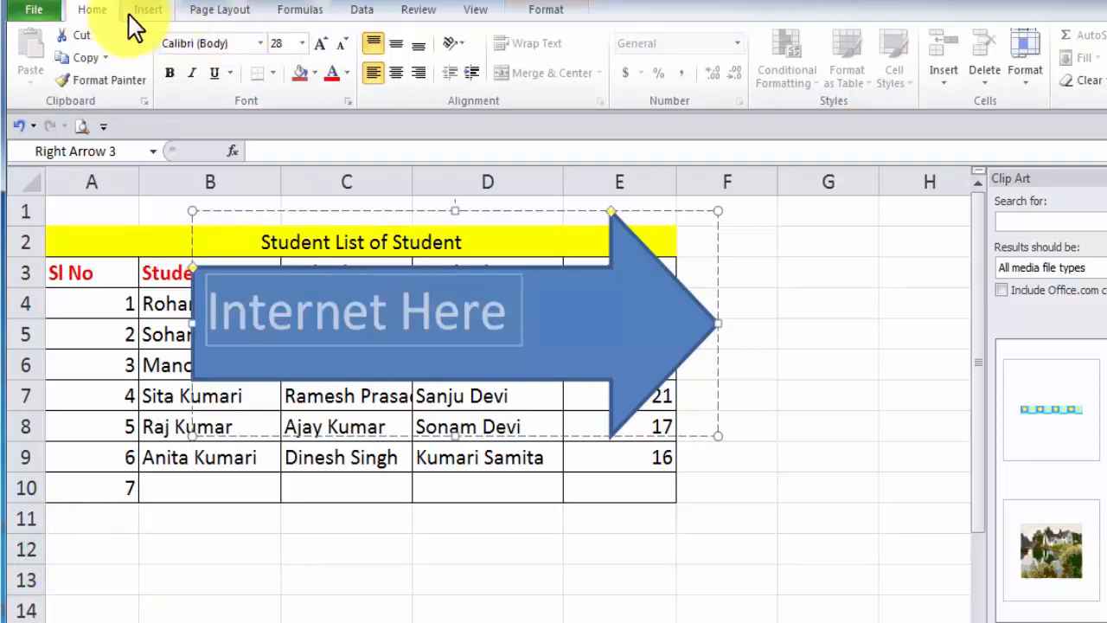
left_click(564, 293)
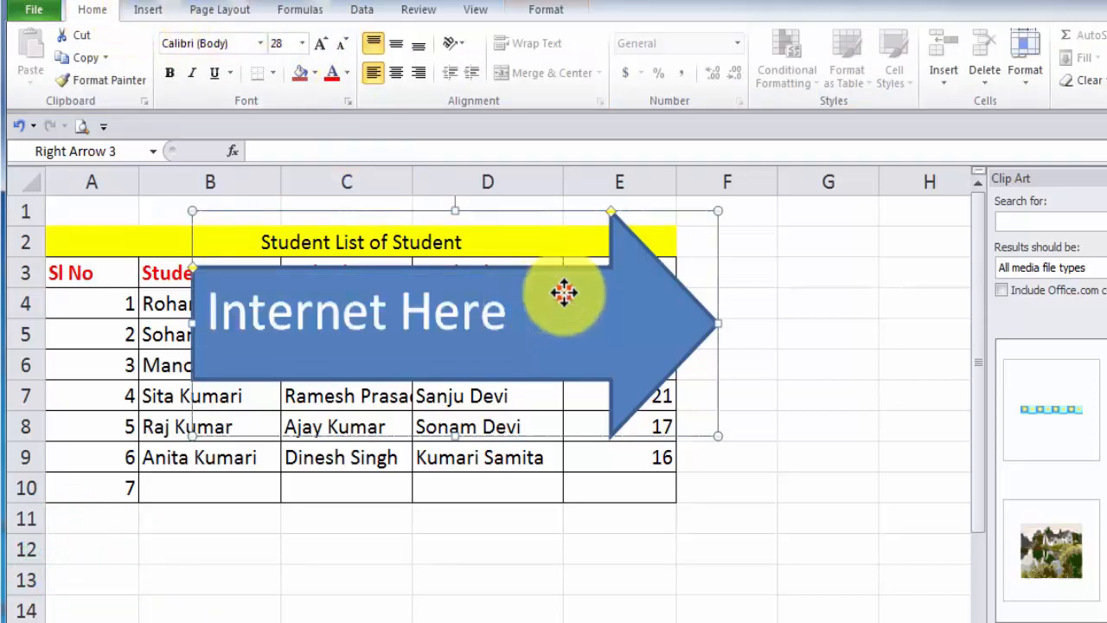
Apply the glossy aqua preset shape style from the last style row to the arrow.
left_click(543, 10)
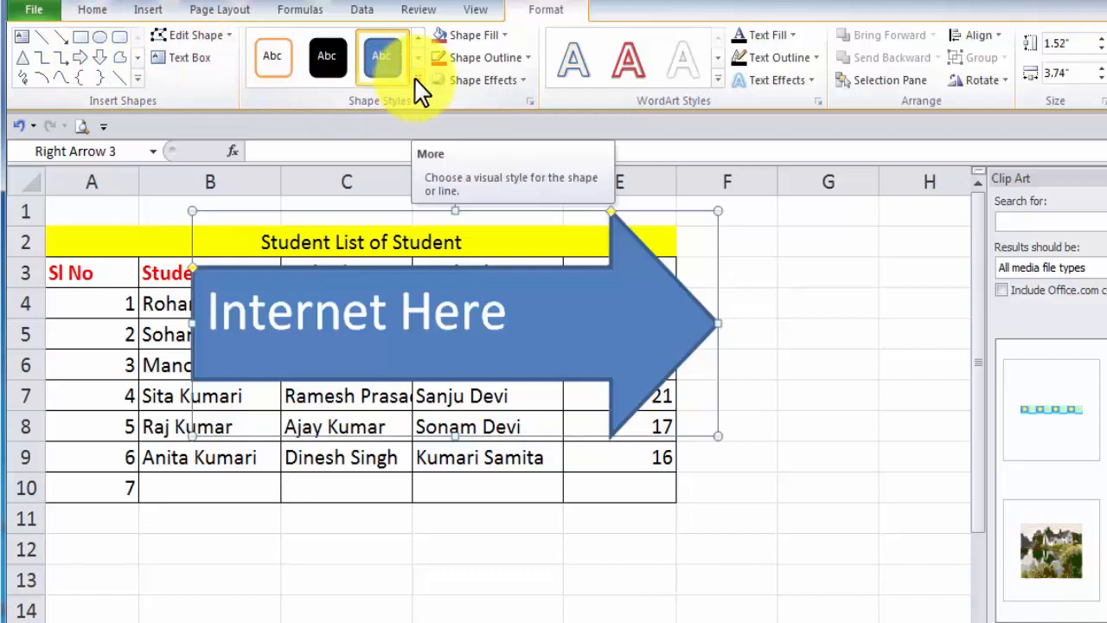
left_click(415, 80)
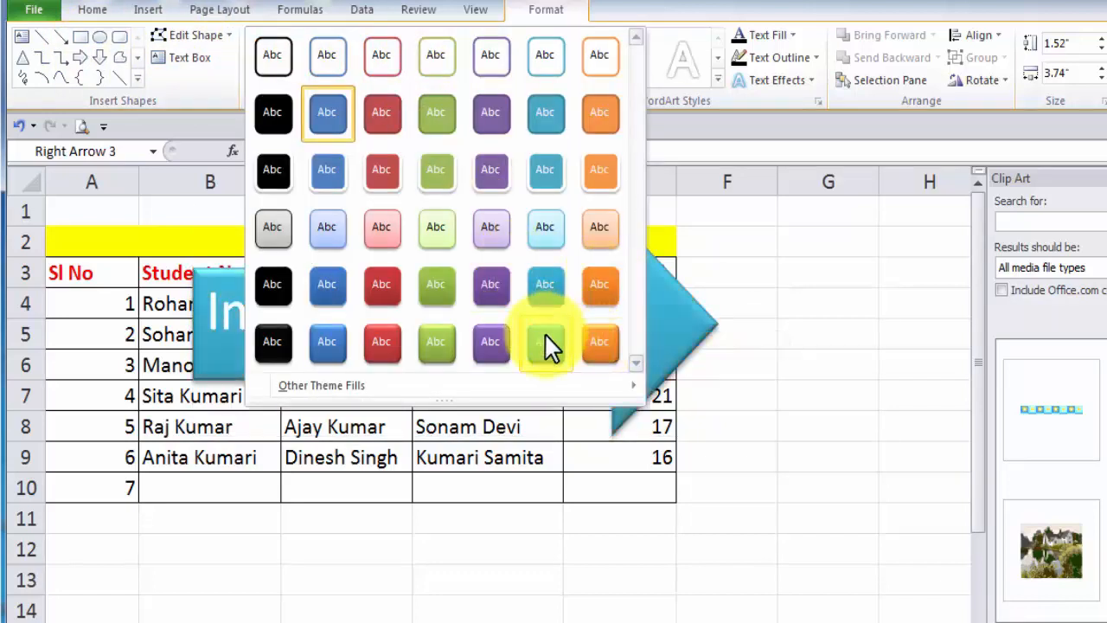
left_click(546, 336)
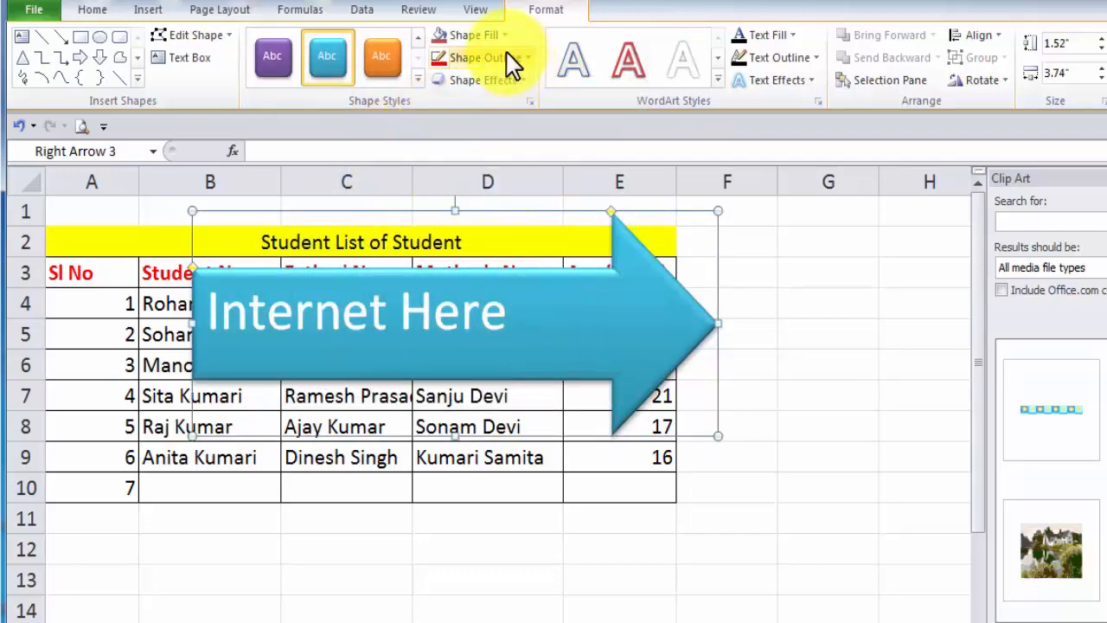
left_click(418, 79)
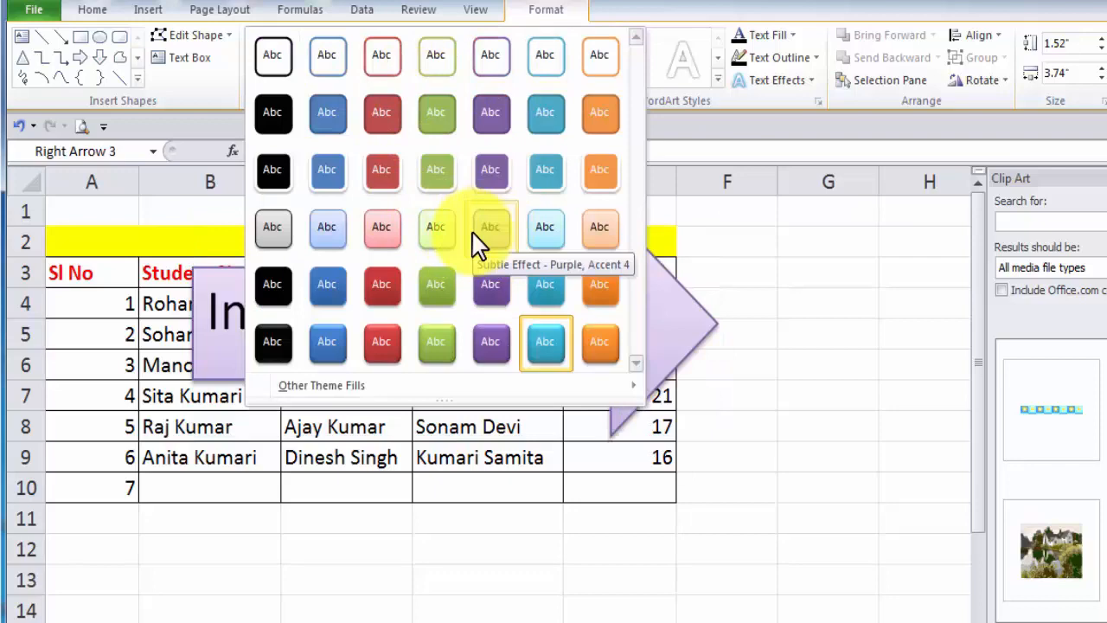
left_click(665, 309)
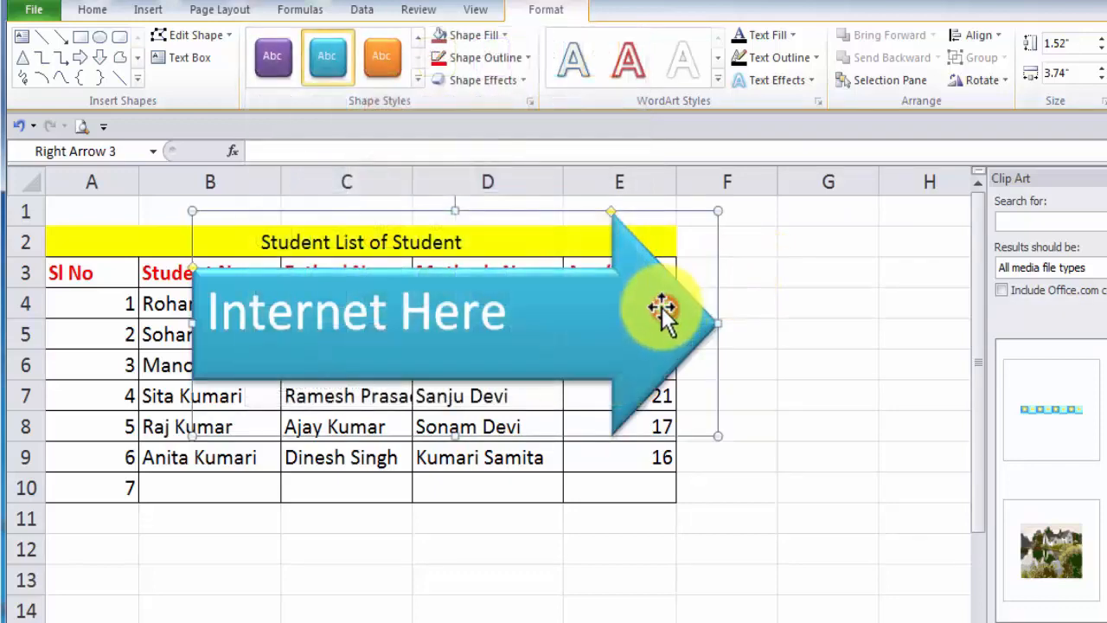
Fill the arrow with the standard blue color and give it a dark orange outline.
left_click(504, 35)
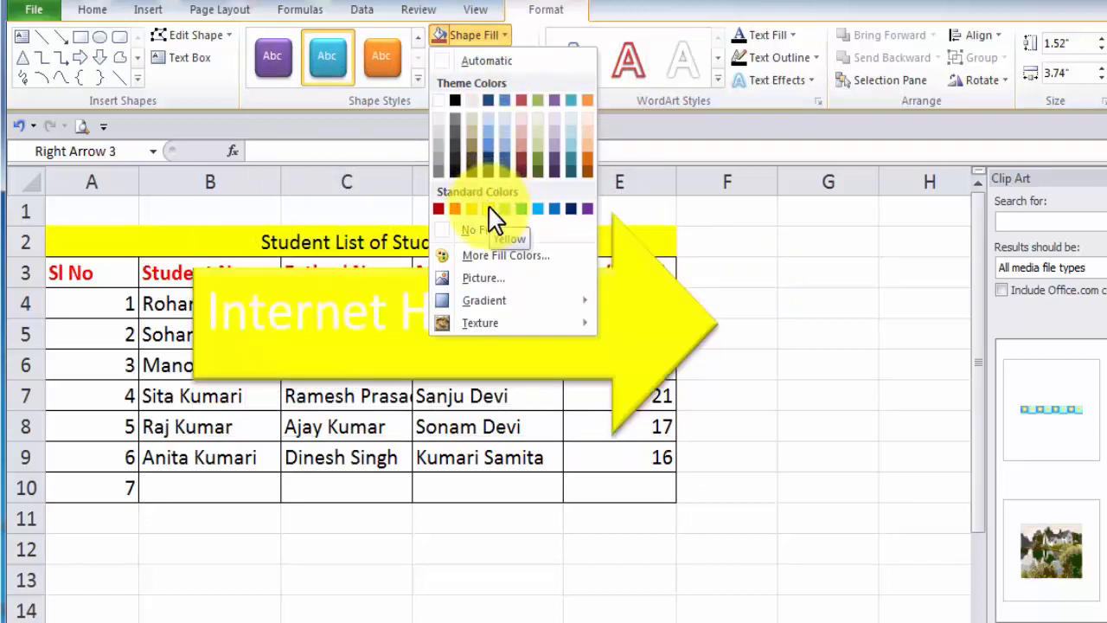
left_click(554, 210)
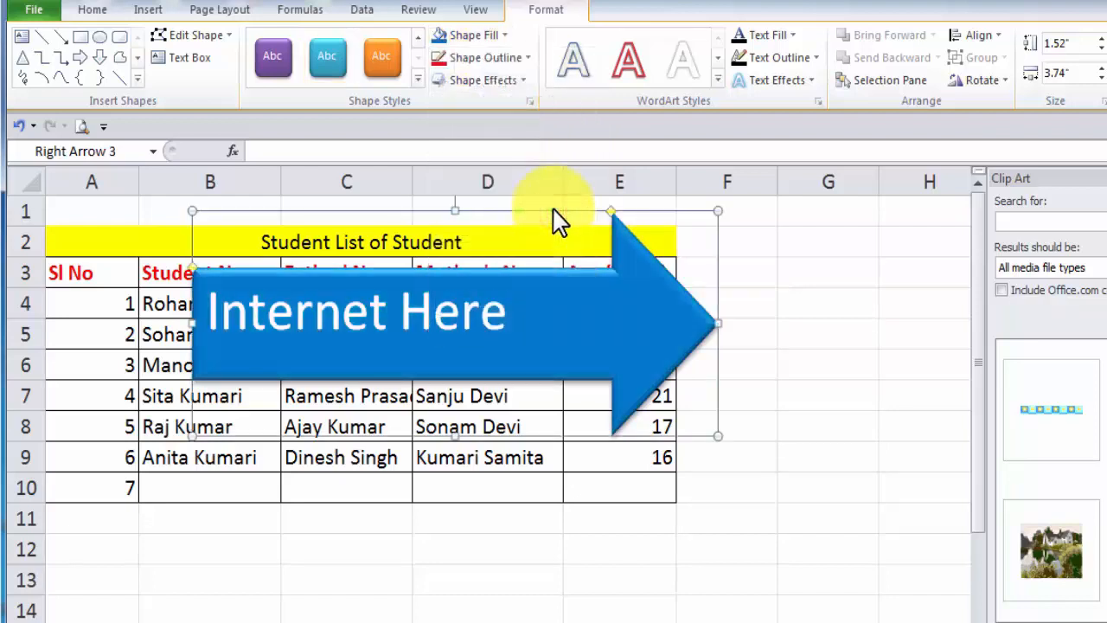
left_click(522, 59)
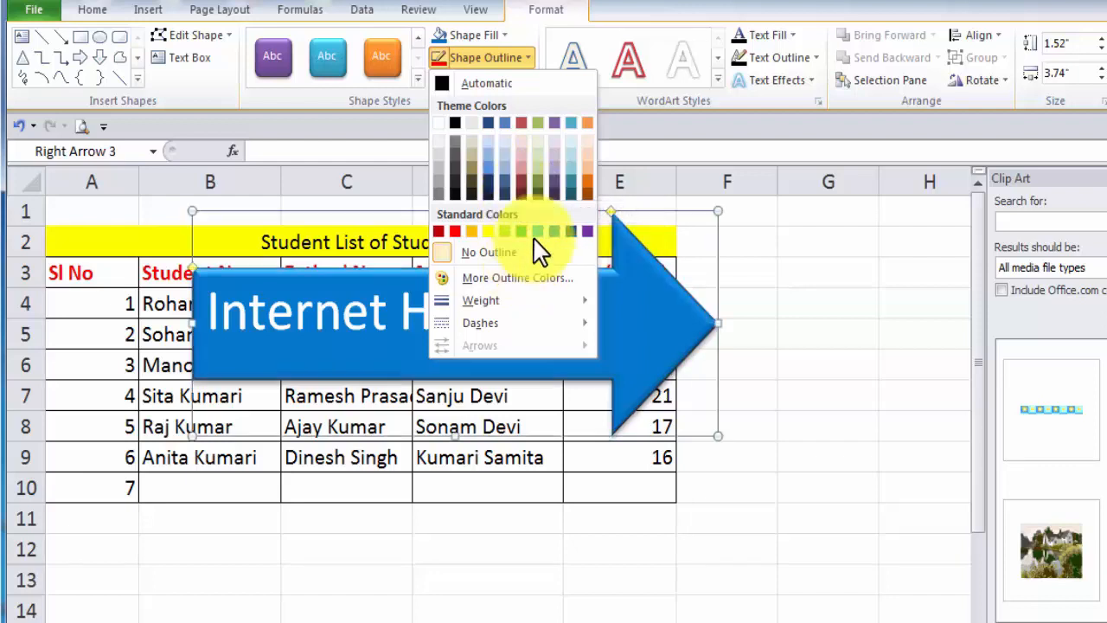
left_click(586, 181)
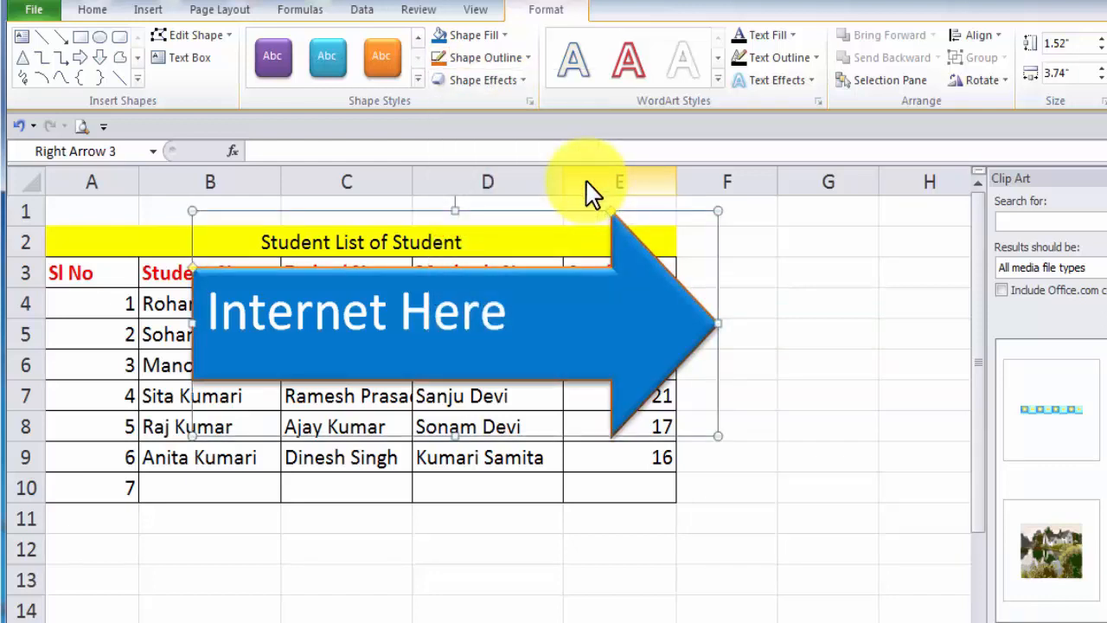
Set the arrow's outline weight to 3 pt.
left_click(524, 58)
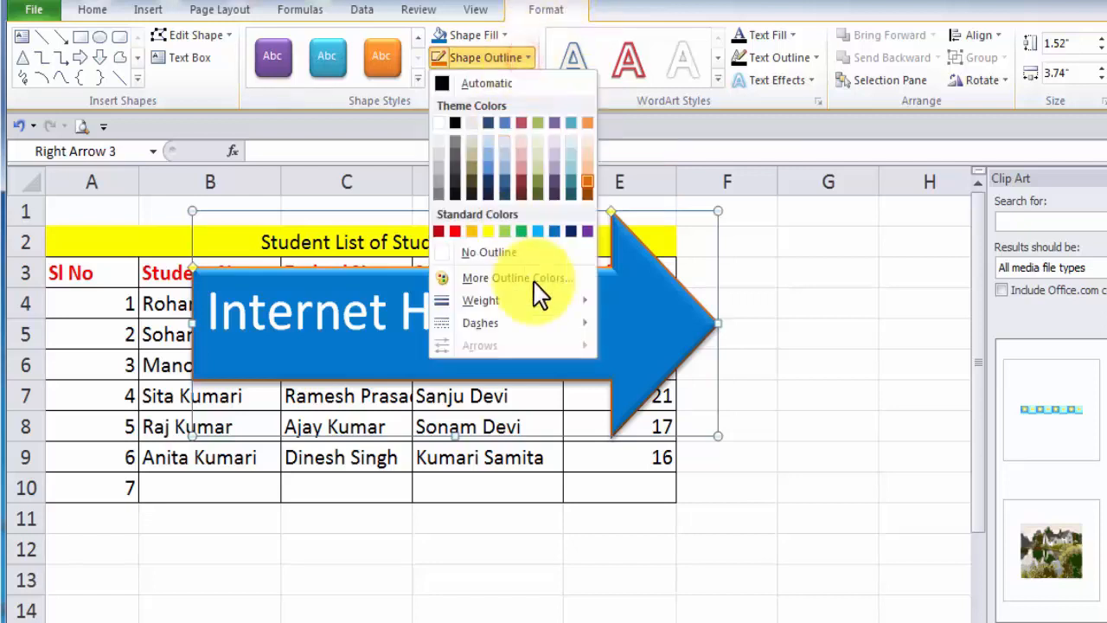
mouse_move(568, 296)
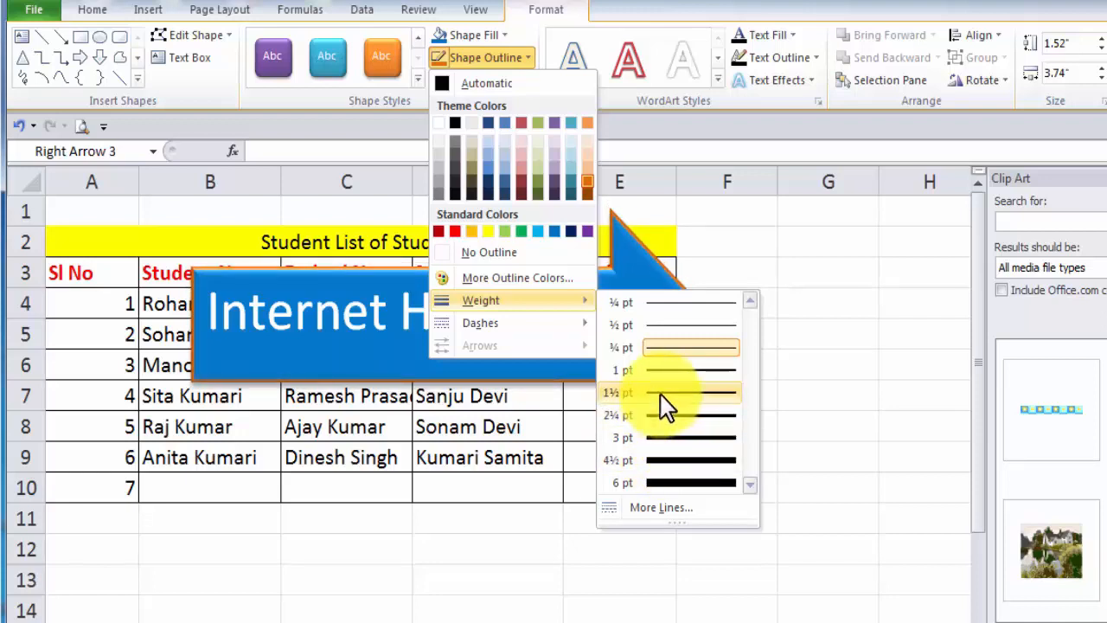
left_click(665, 439)
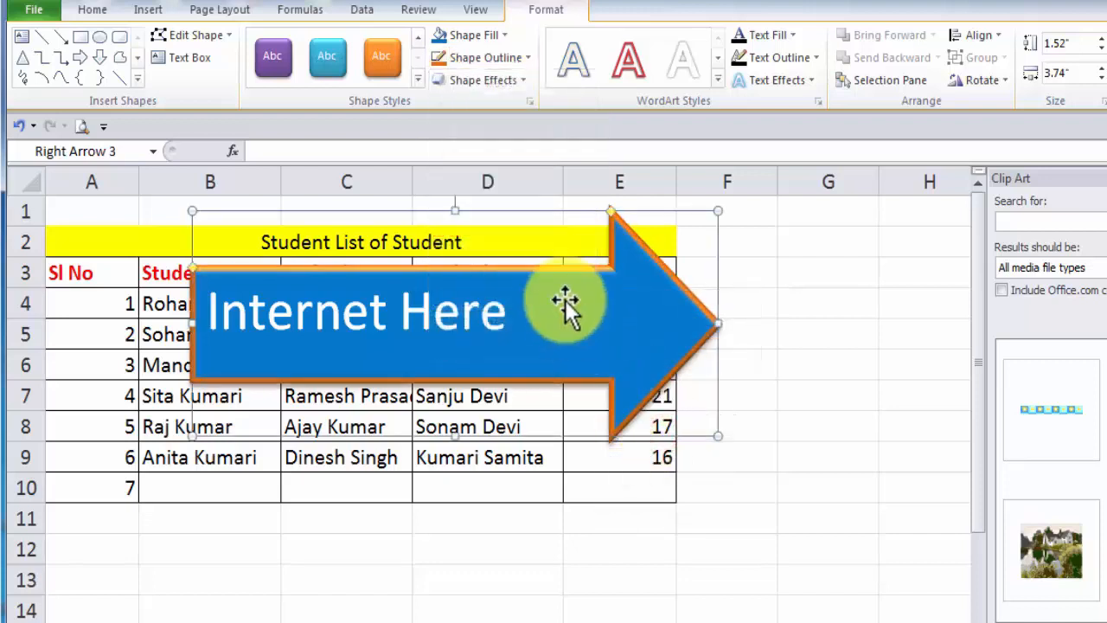
left_click(522, 62)
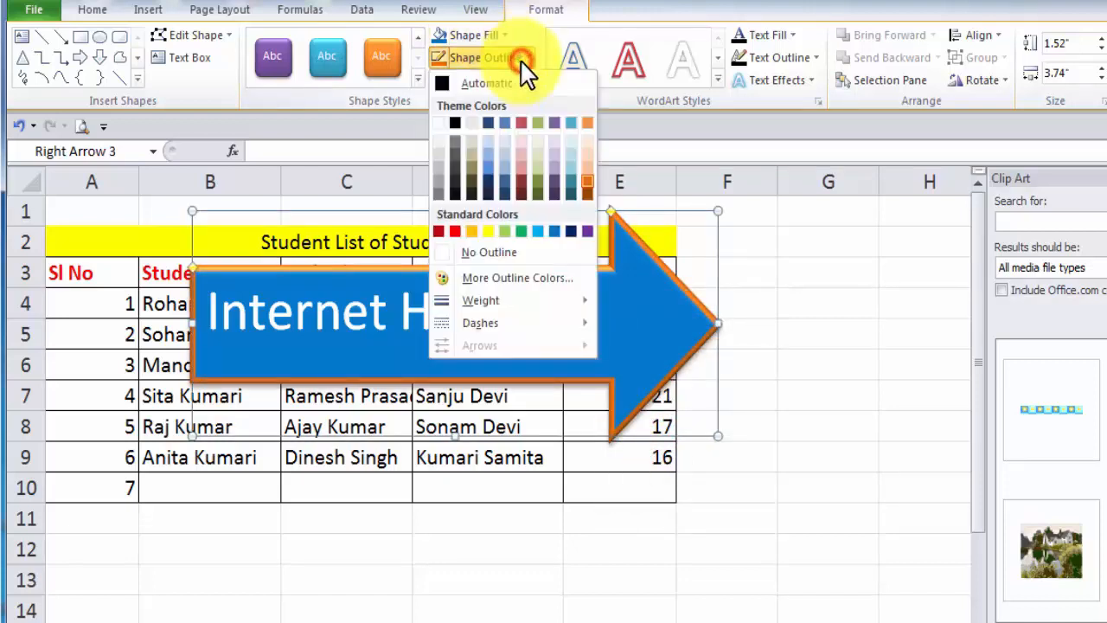
mouse_move(544, 324)
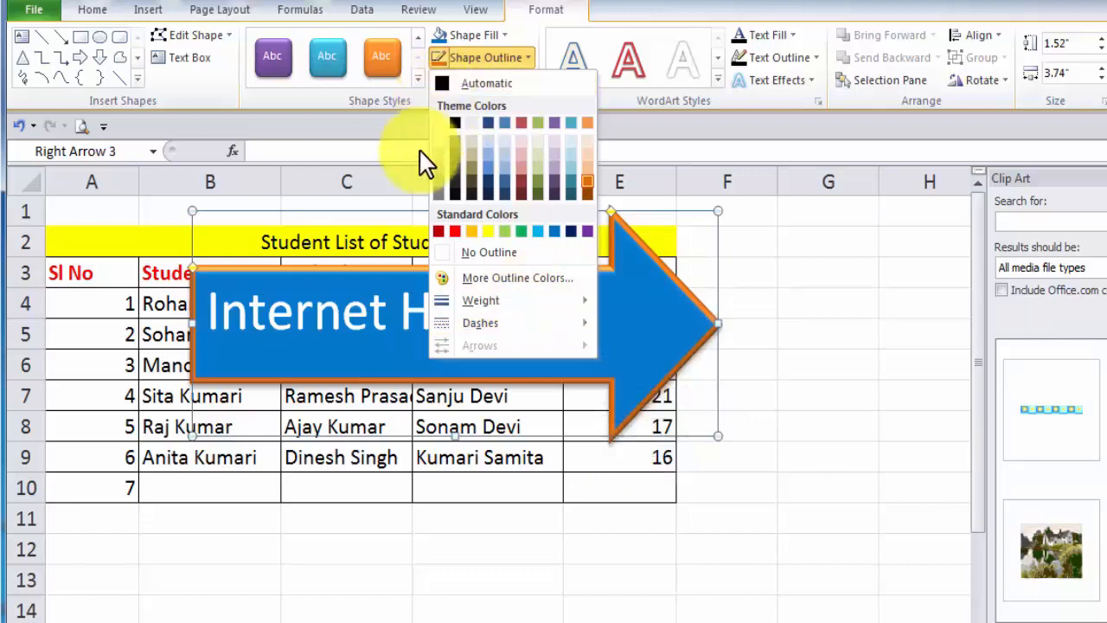
left_click(370, 316)
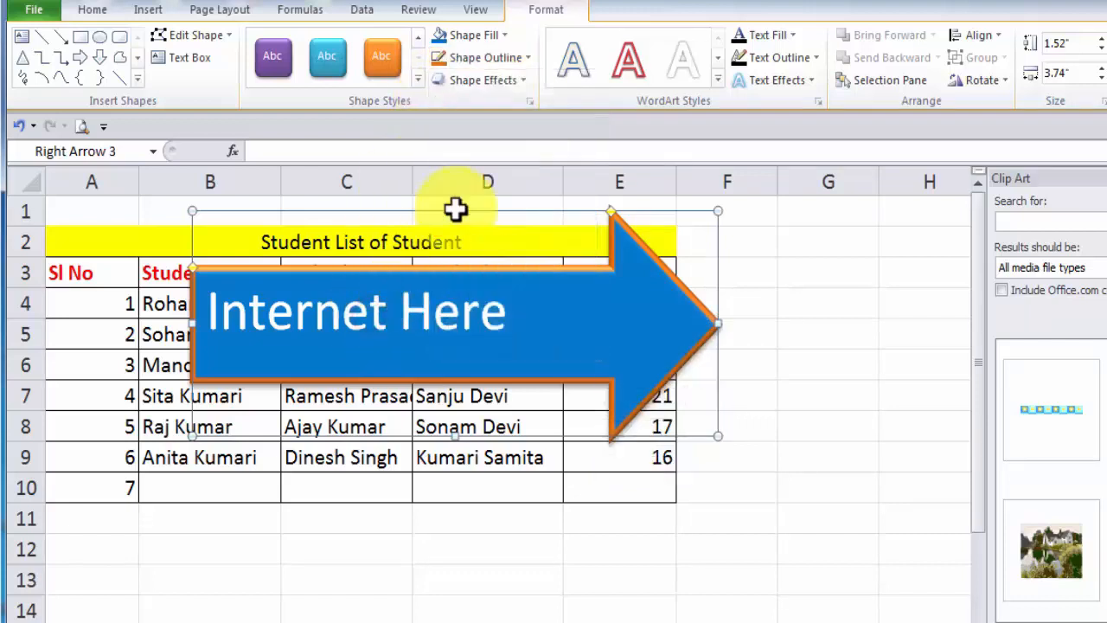
left_click(520, 82)
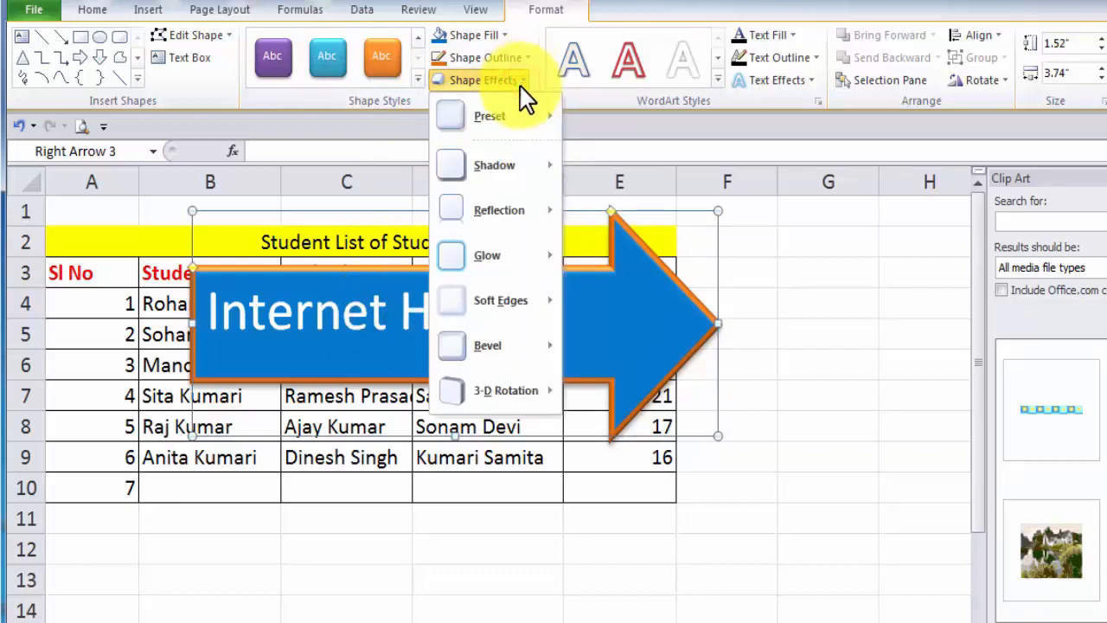
left_click(514, 114)
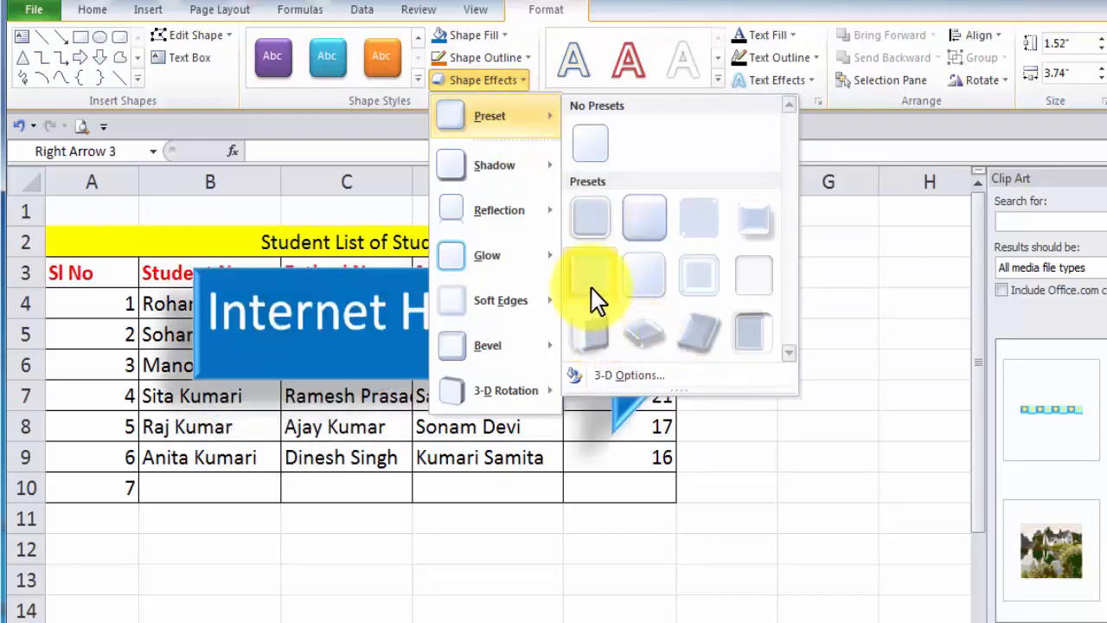
left_click(283, 300)
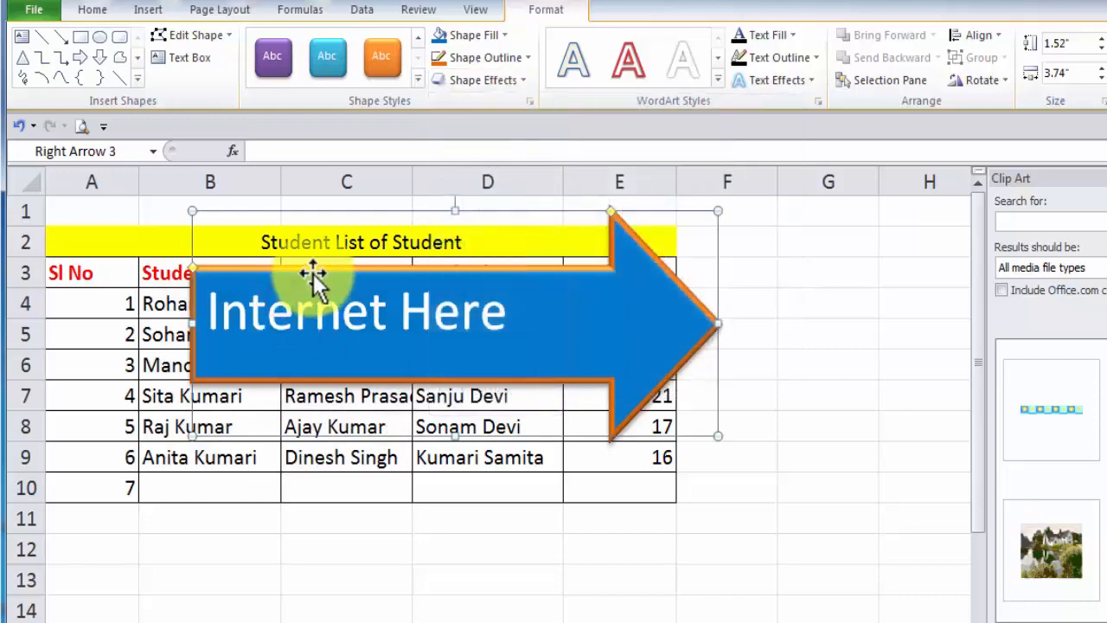
Move the arrow down over columns A to E, starting at row 8, and apply the first listed bevel effect.
left_click_drag(313, 273, 193, 481)
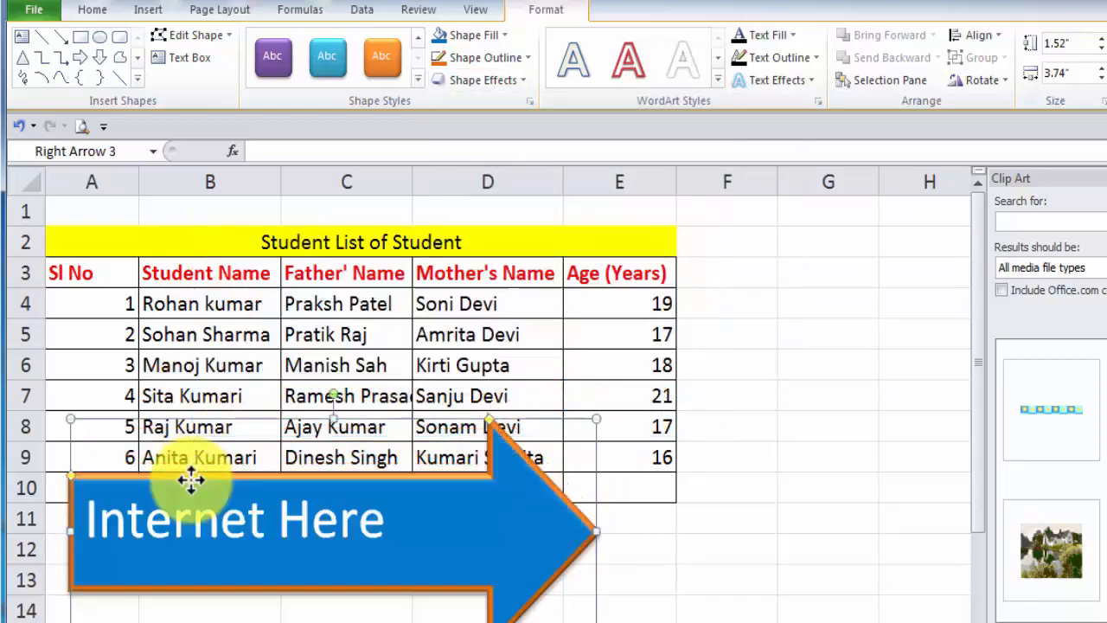
left_click(516, 80)
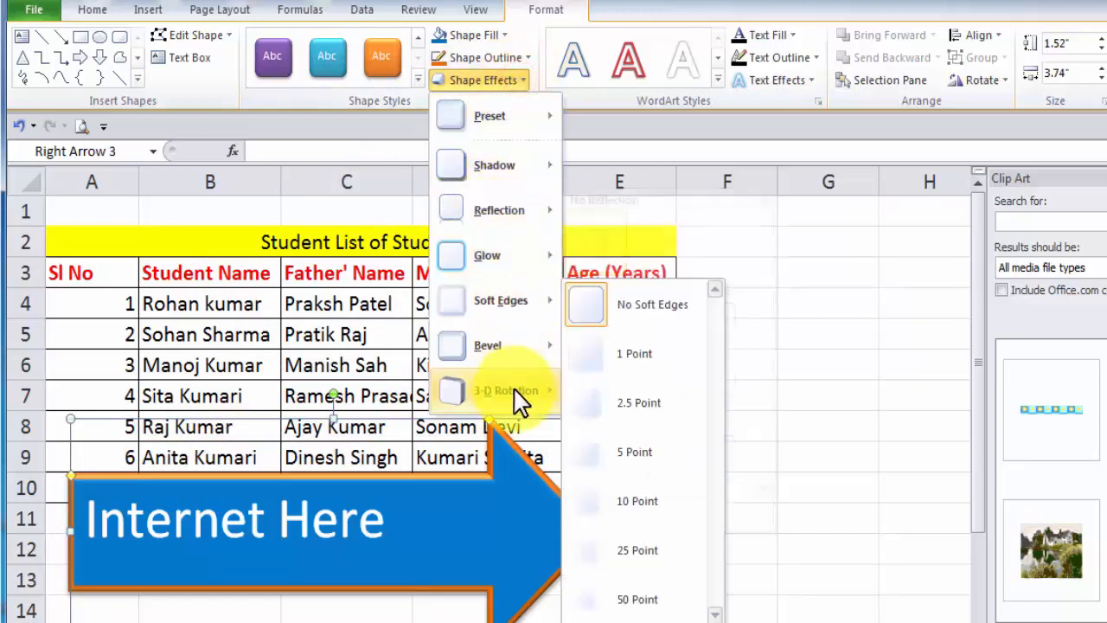
mouse_move(519, 394)
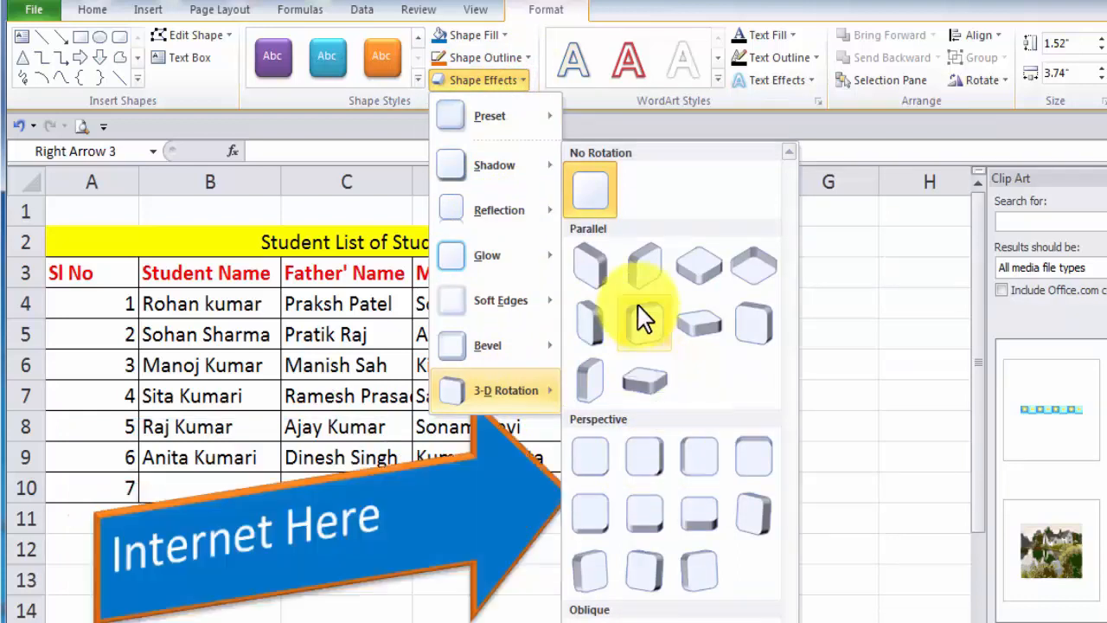
mouse_move(521, 339)
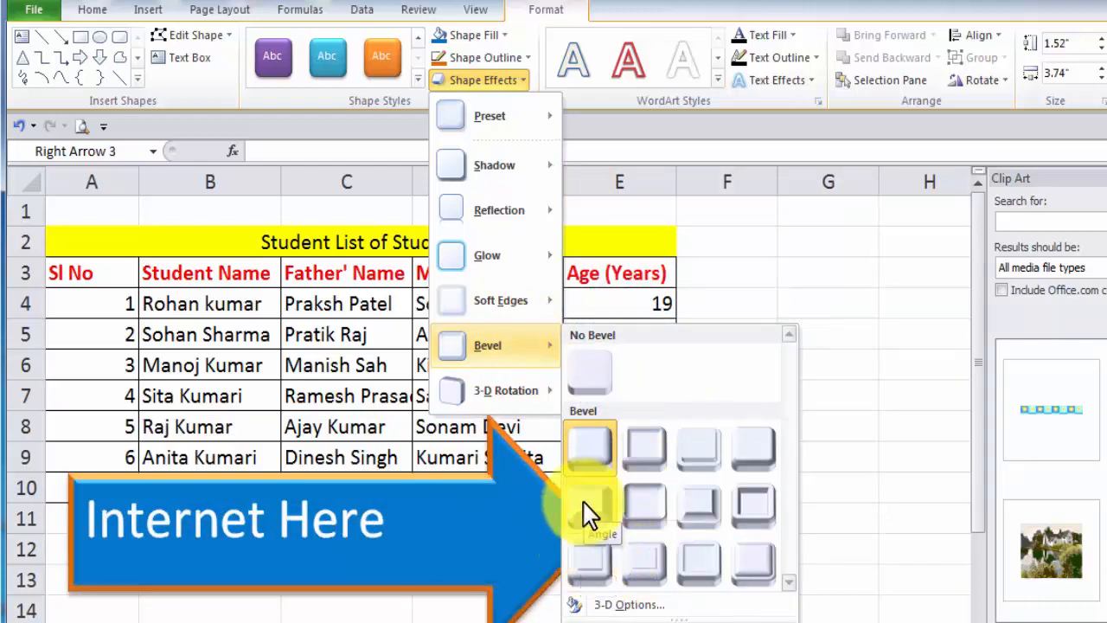
left_click(590, 447)
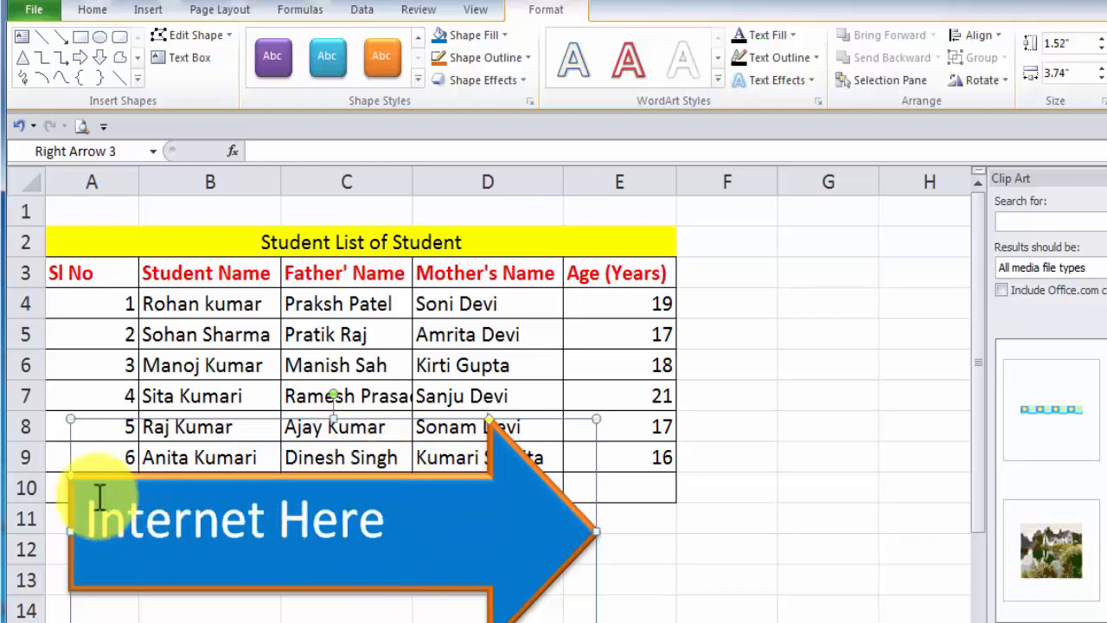
Reshape the arrow by making its shaft thinner and adjusting the length of its arrowhead.
left_click(74, 484)
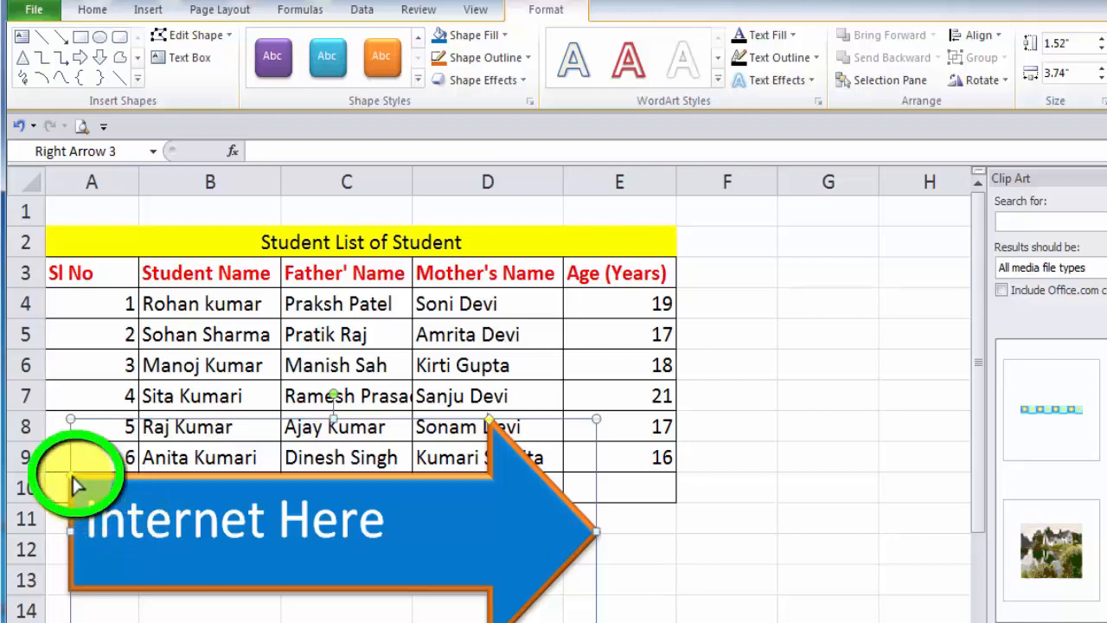
left_click_drag(75, 485, 74, 504)
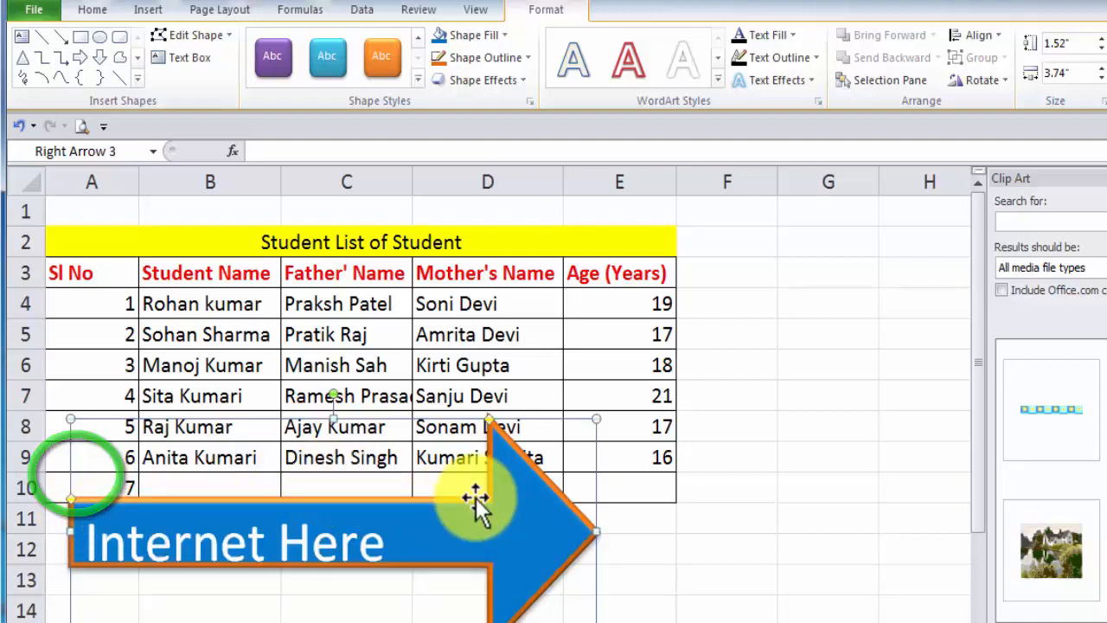
left_click(500, 429)
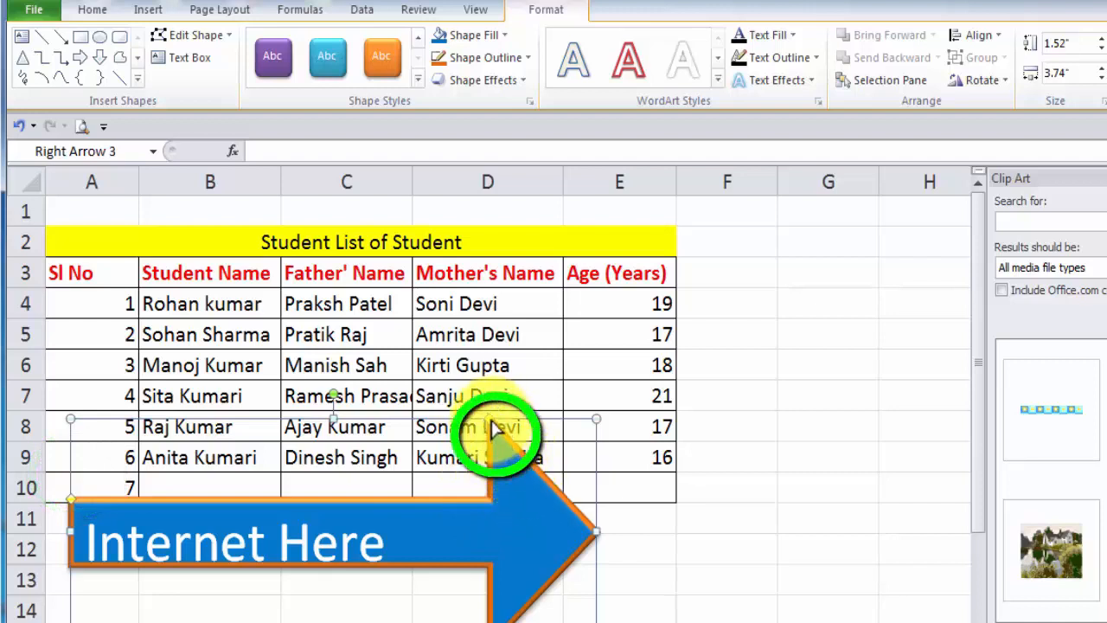
left_click_drag(490, 427, 556, 400)
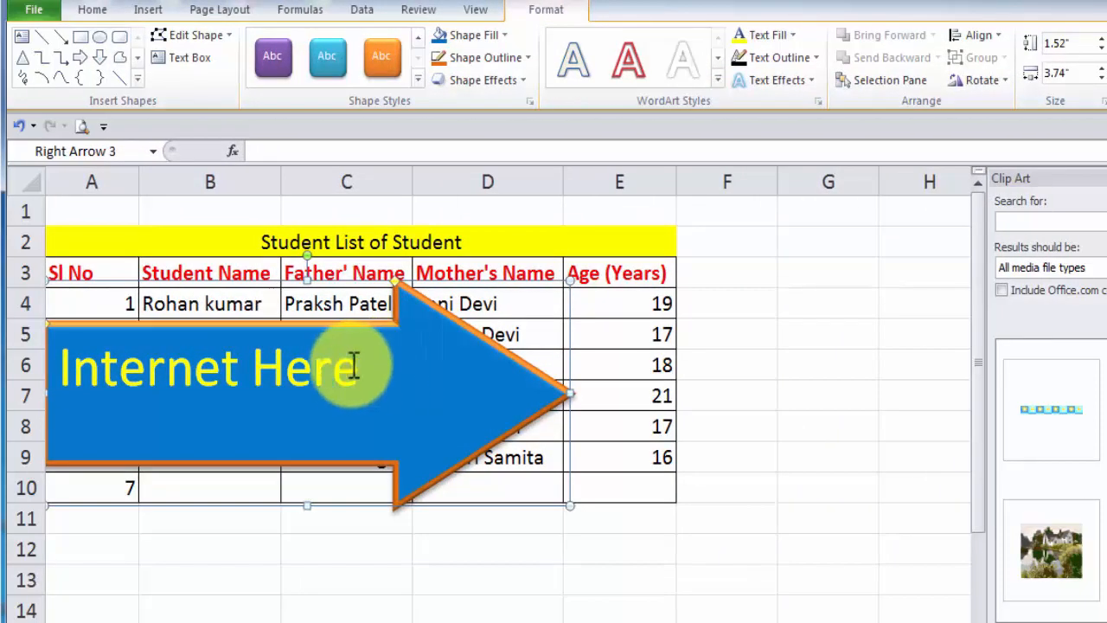
Apply the WordArt style in the fourth row, third column of the selected-text styles to "Internet Here" in the arrow.
left_click(352, 370)
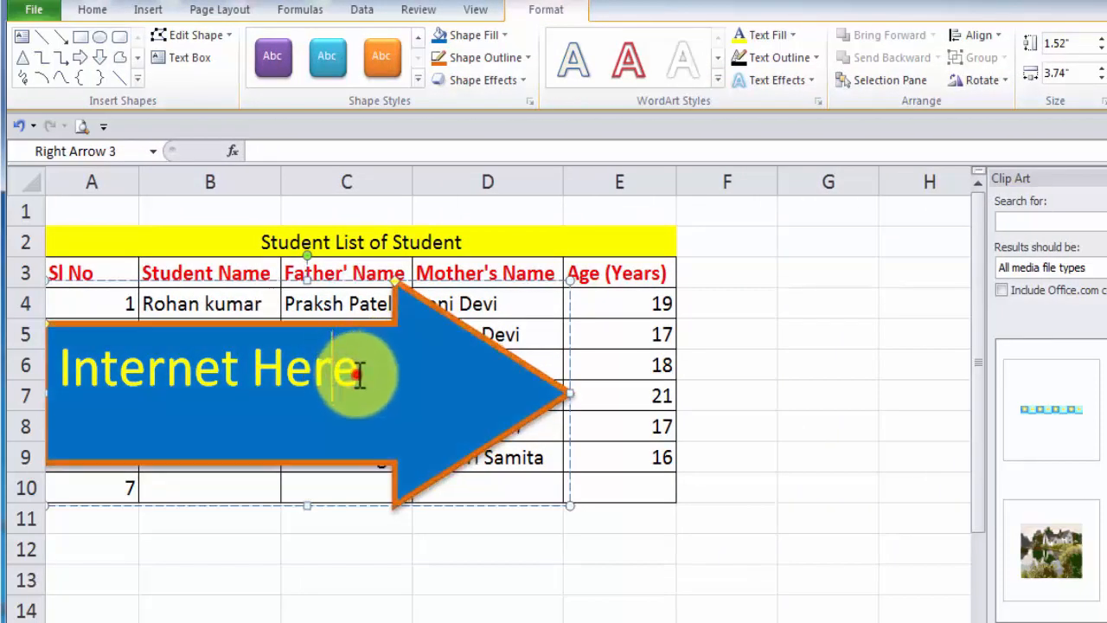
left_click_drag(358, 374, 155, 376)
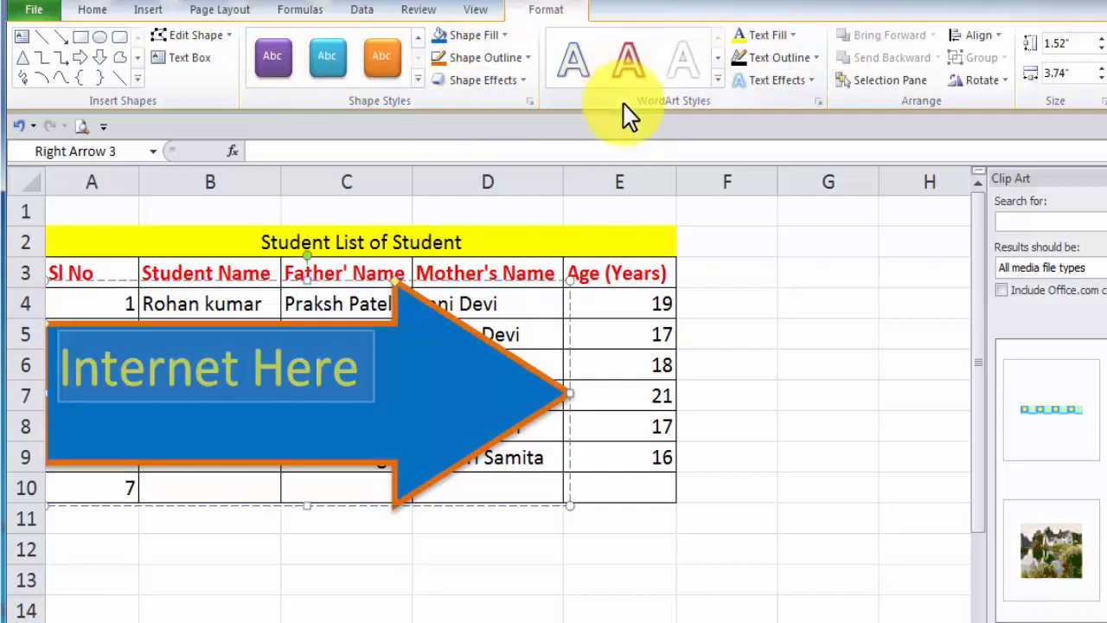
left_click(716, 81)
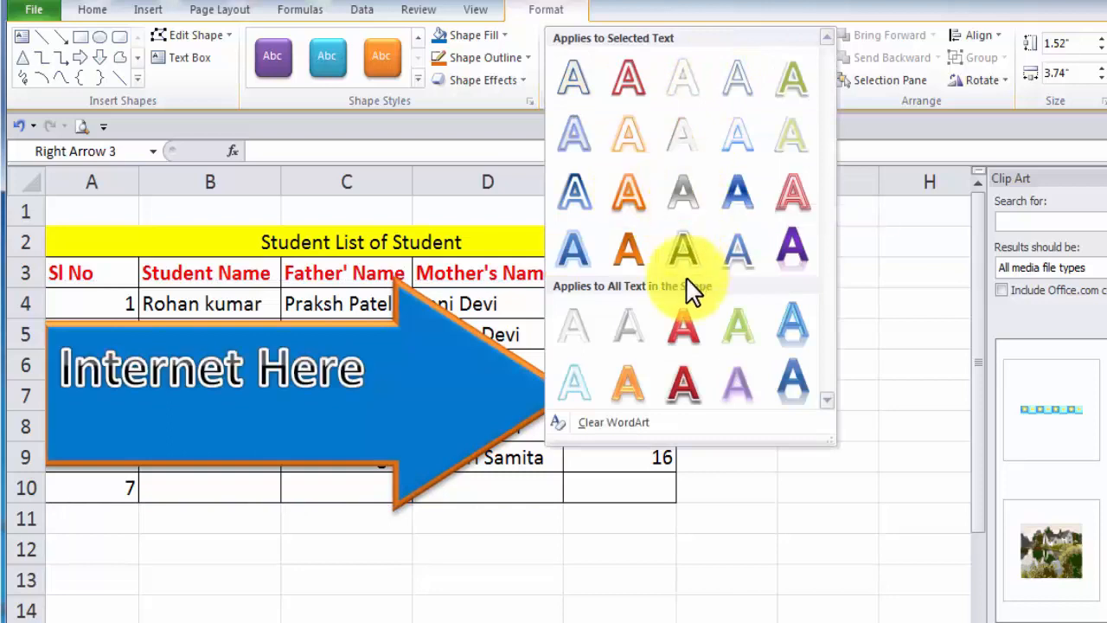
left_click(686, 249)
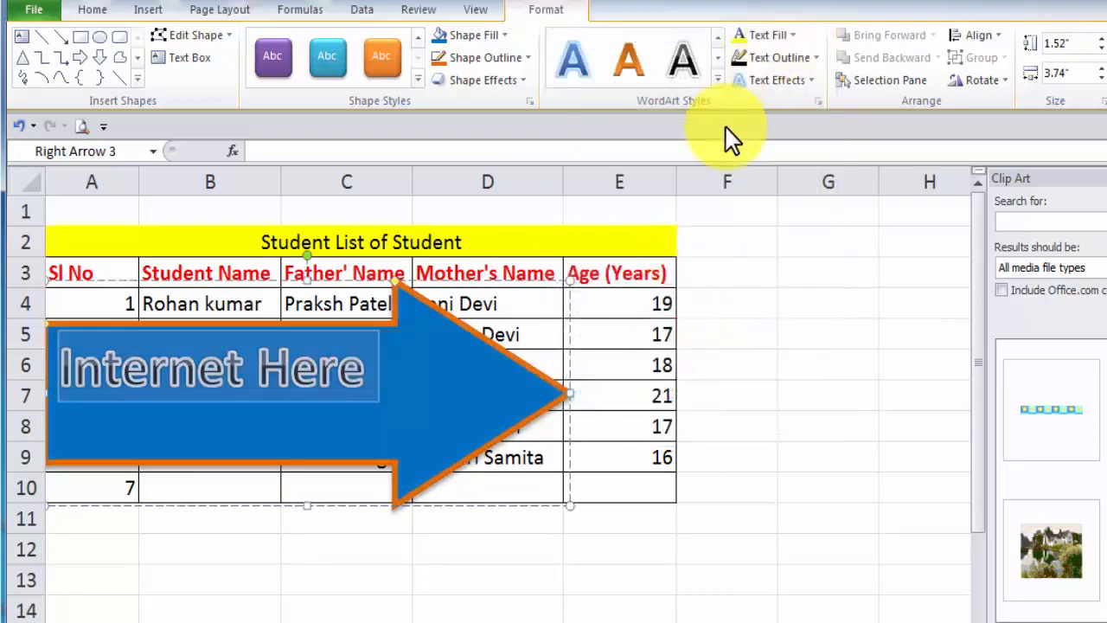
Give the arrow's text a standard green fill and a standard red outline.
left_click(789, 36)
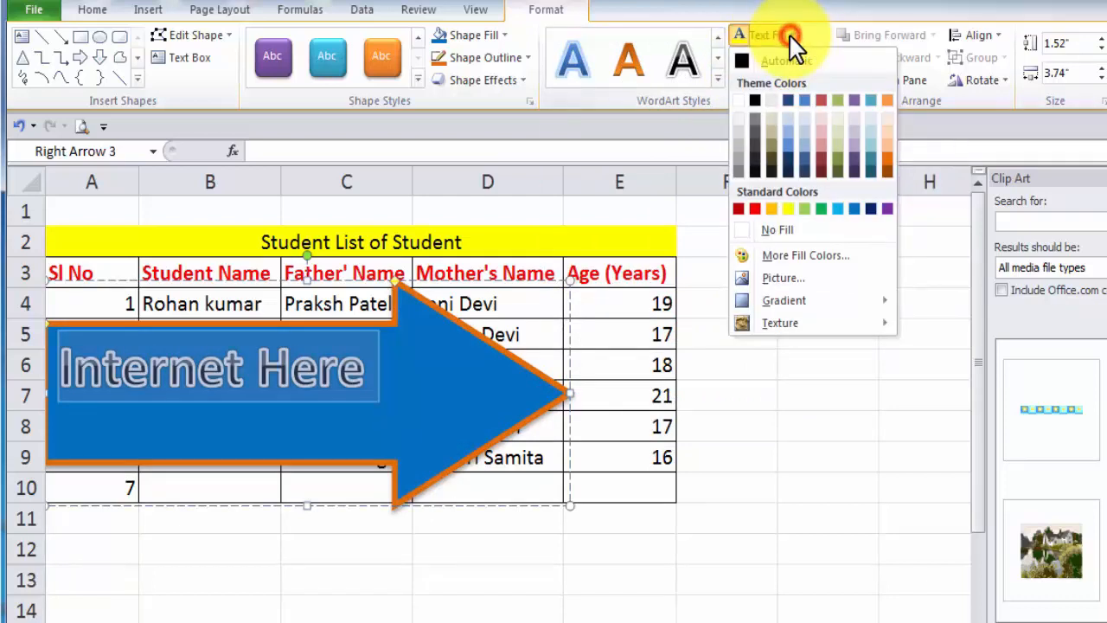
left_click(822, 210)
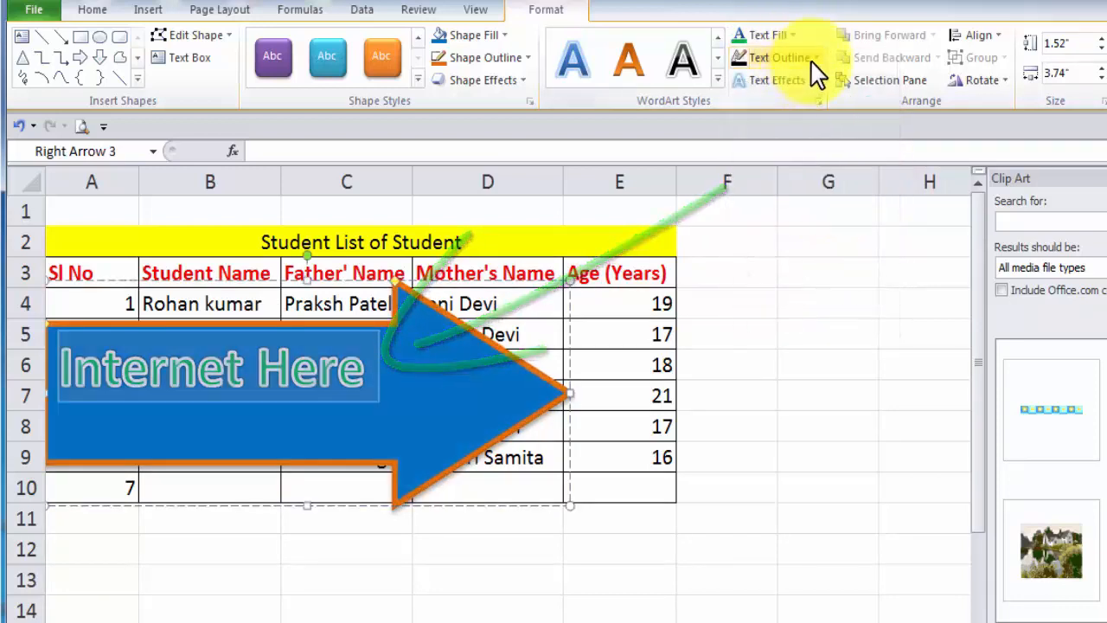
left_click(810, 61)
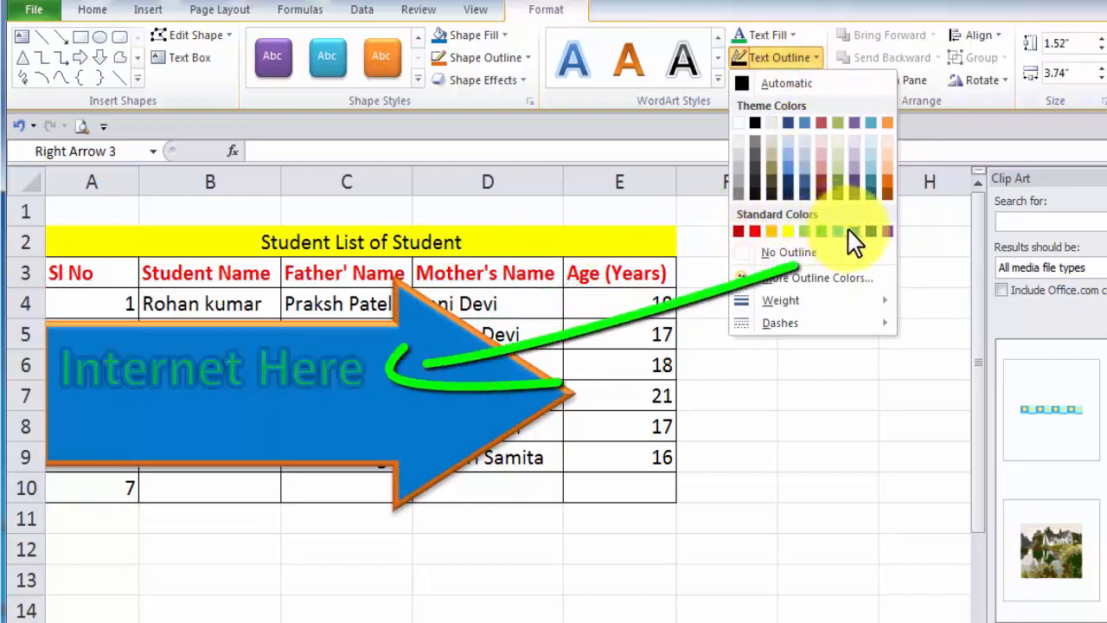
left_click(755, 230)
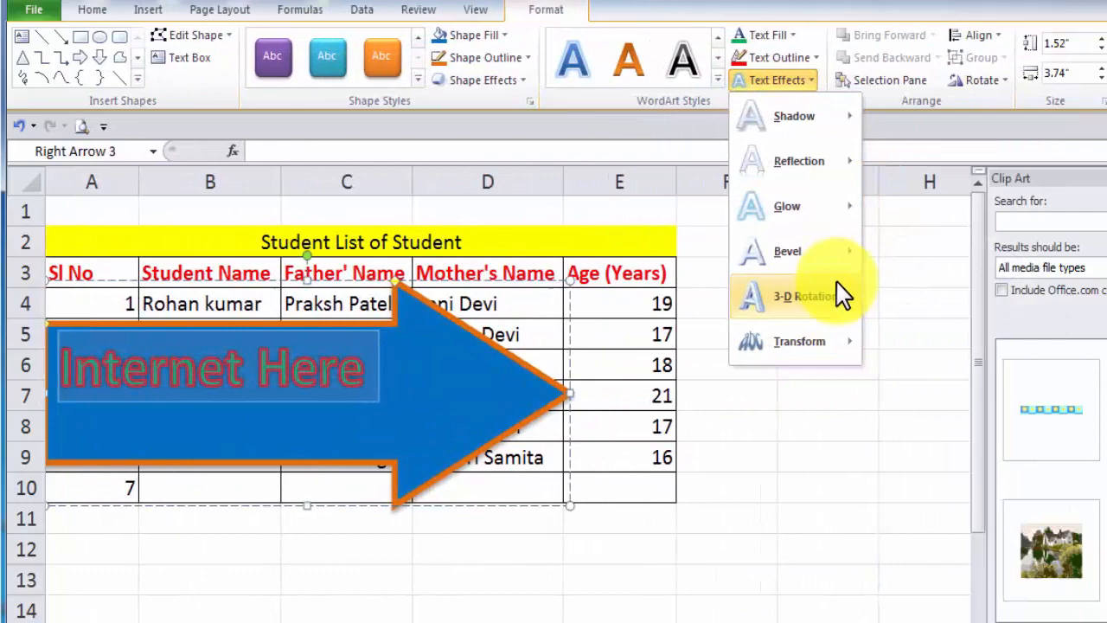
mouse_move(835, 298)
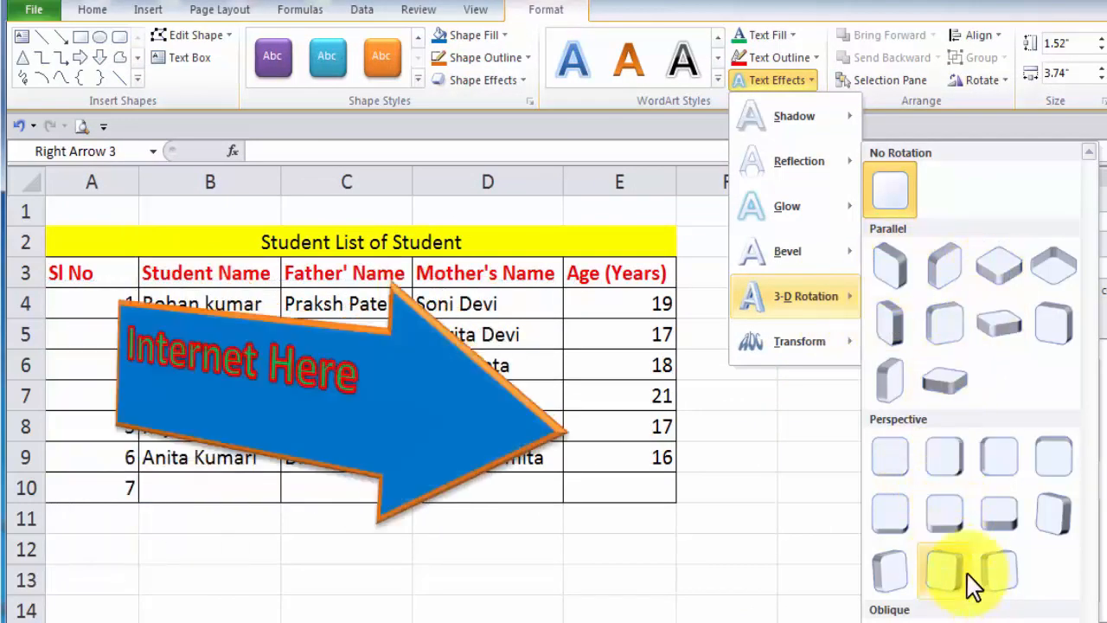
mouse_move(843, 348)
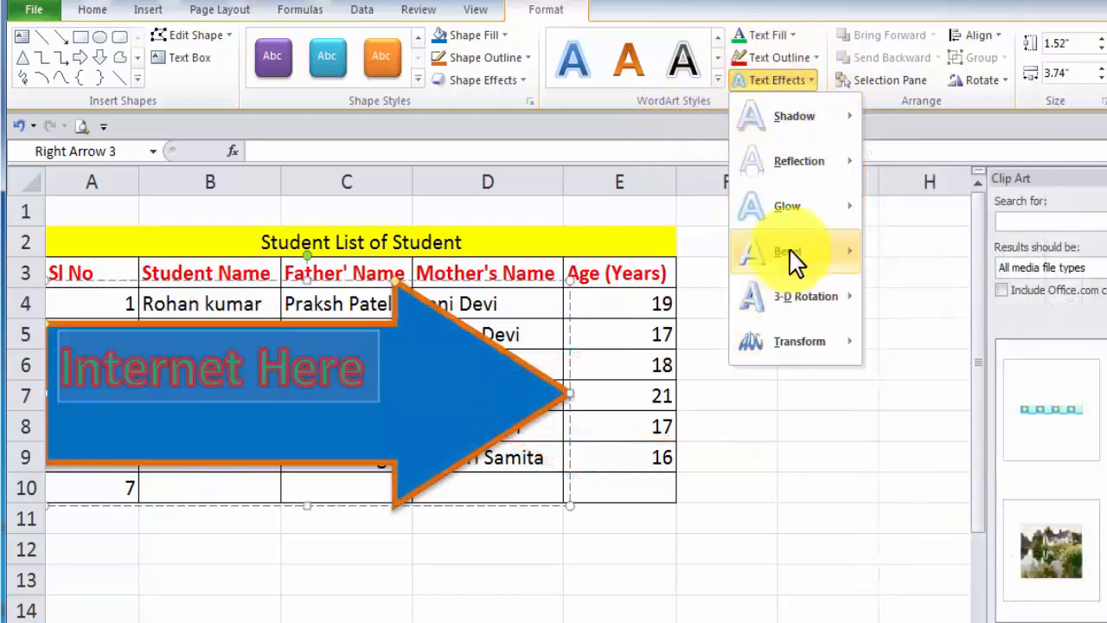
mouse_move(781, 206)
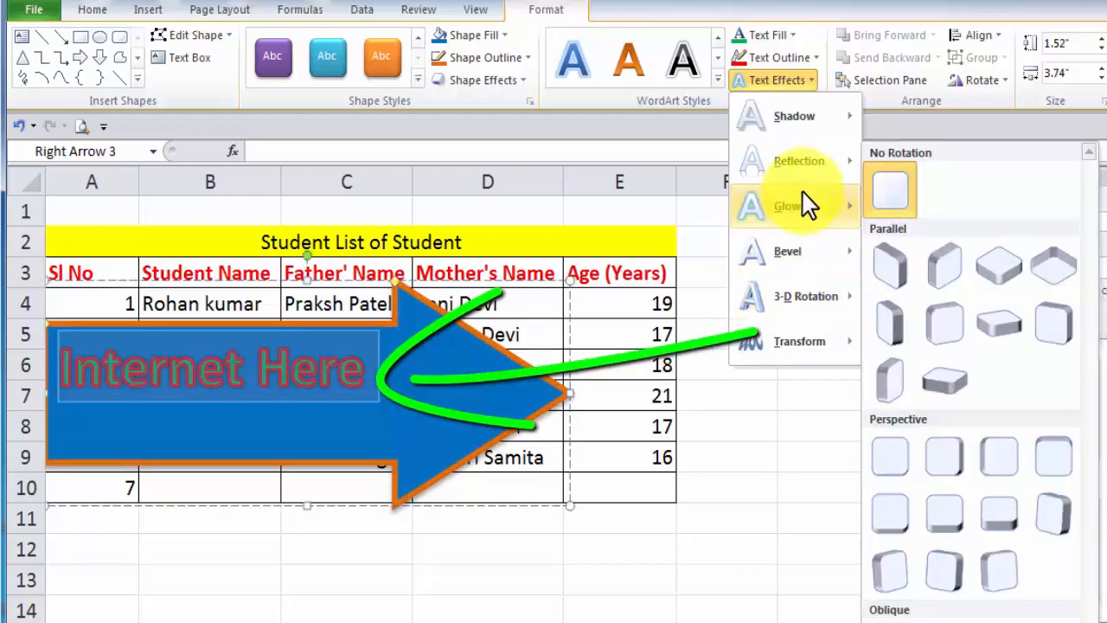
mouse_move(827, 163)
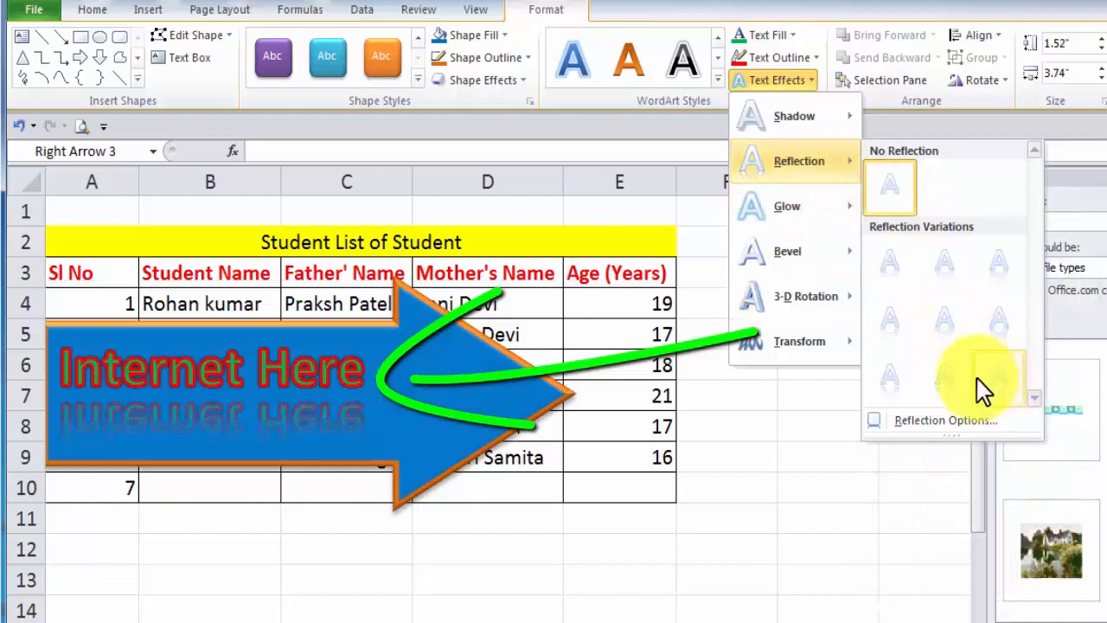
left_click(752, 468)
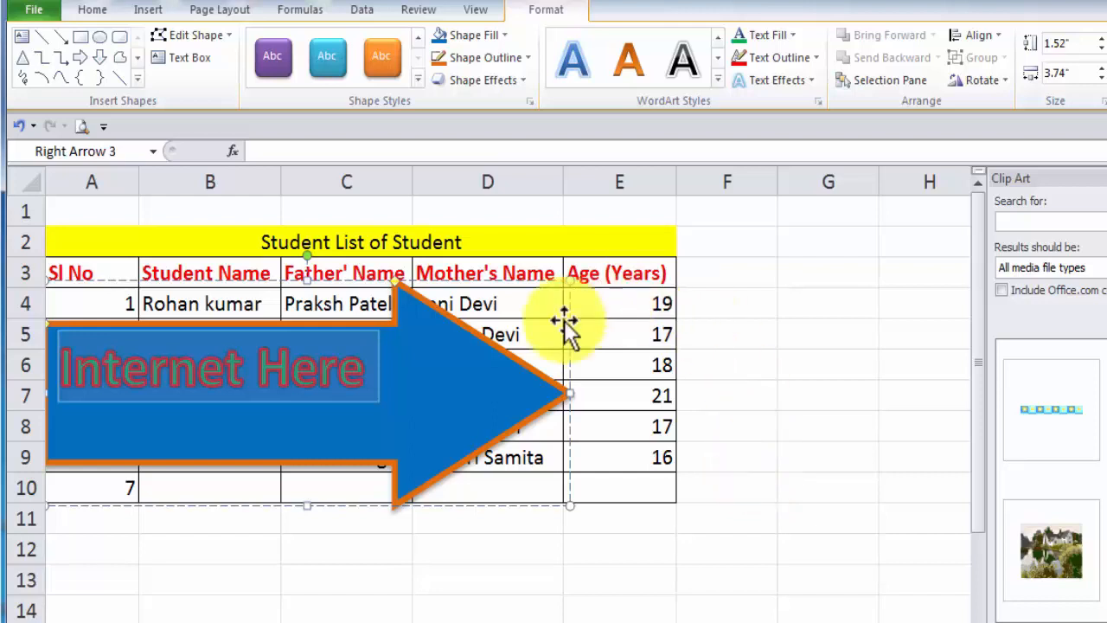
Fill the arrow's text with the rainbow preset gradient and move the formatting dialog off the arrow.
left_click(456, 404)
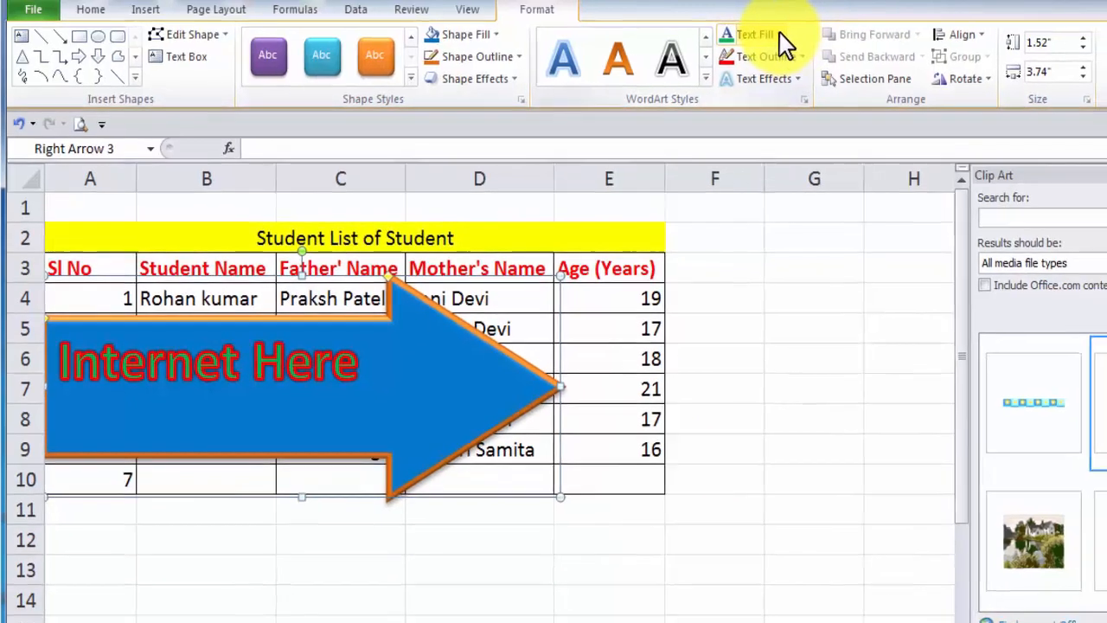
left_click(775, 35)
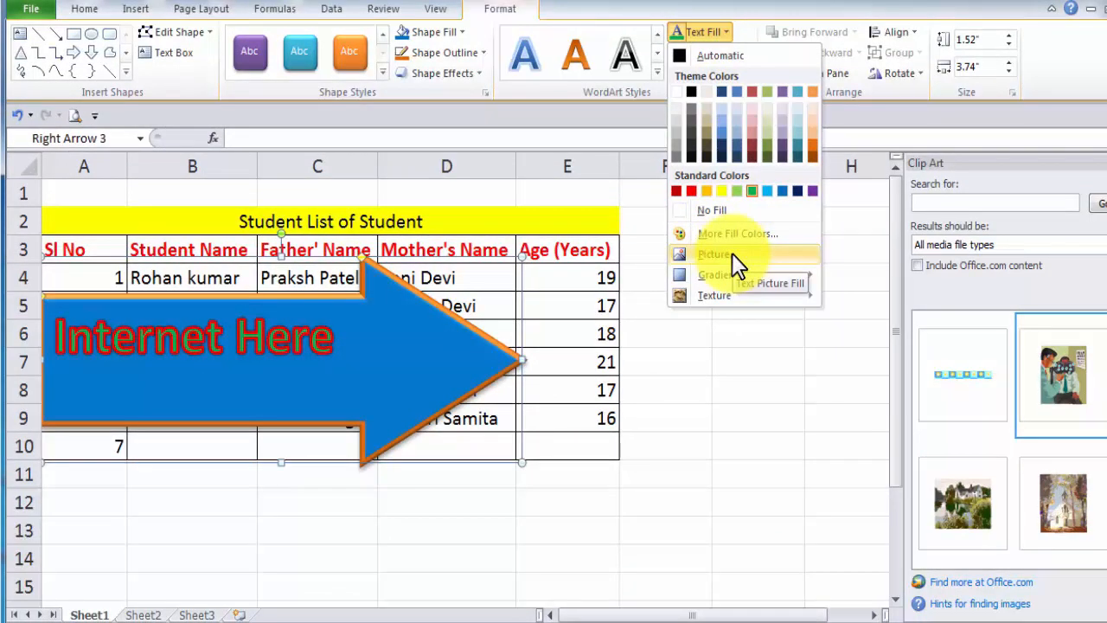
mouse_move(751, 285)
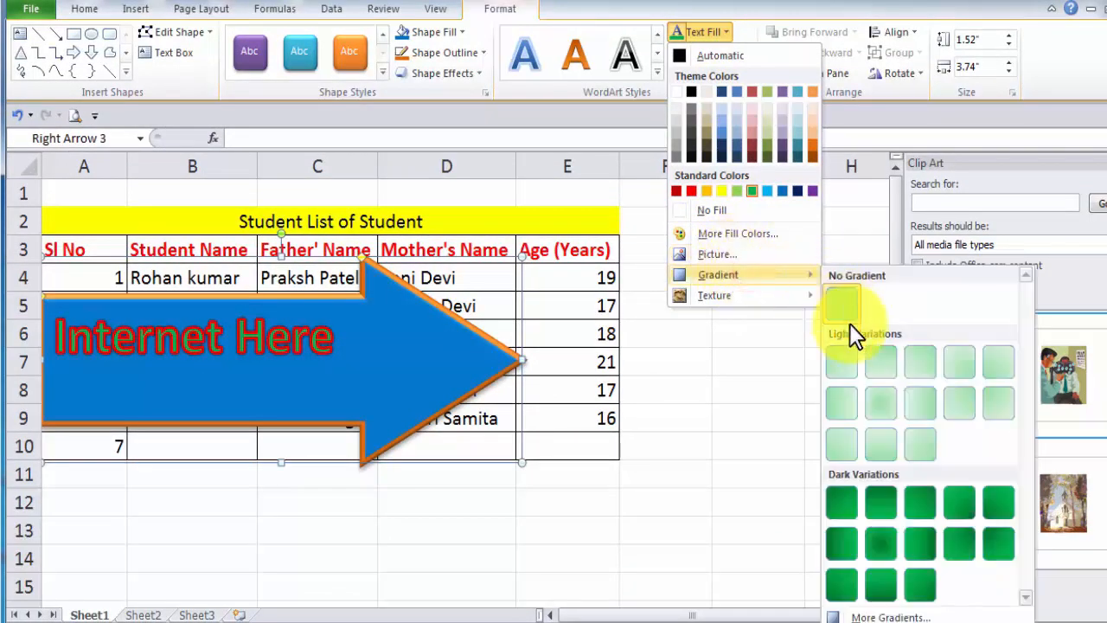
left_click(865, 617)
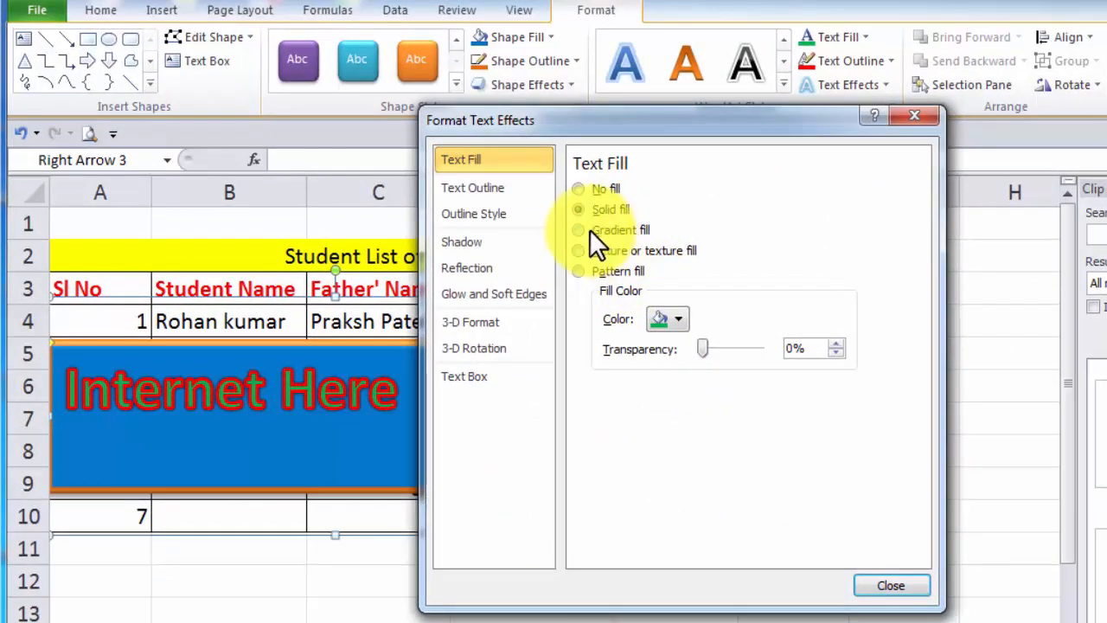
left_click(578, 229)
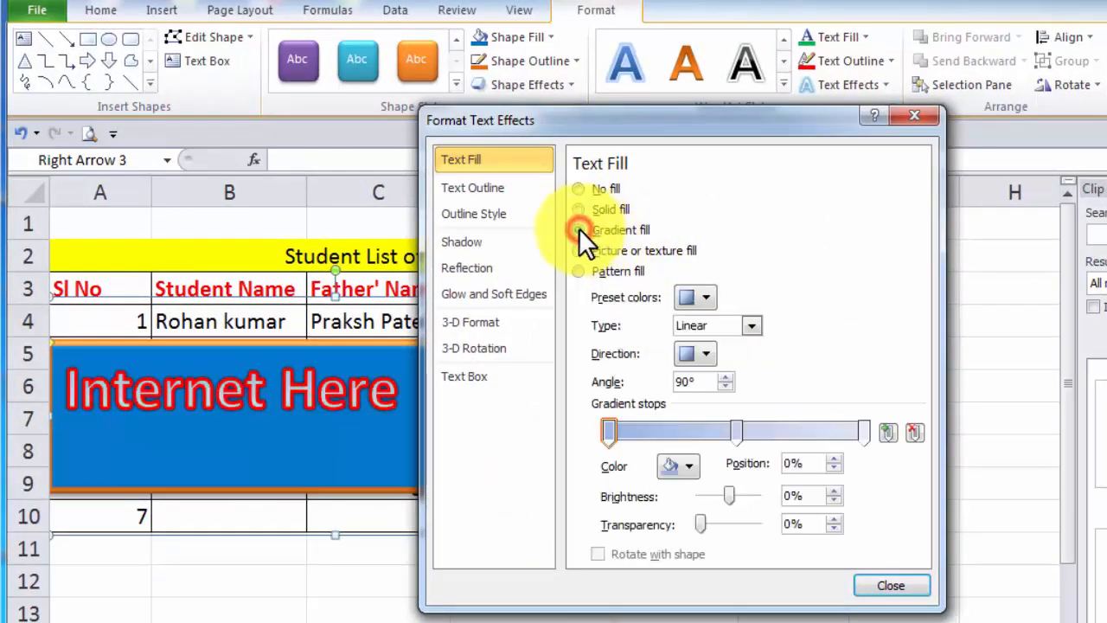
left_click(707, 296)
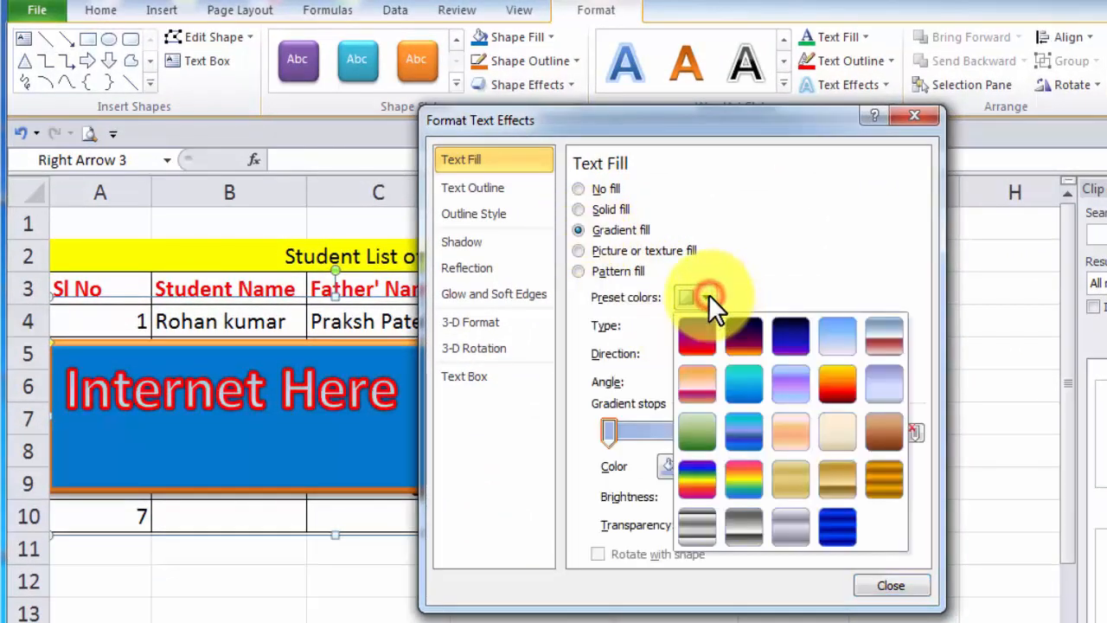
left_click(694, 475)
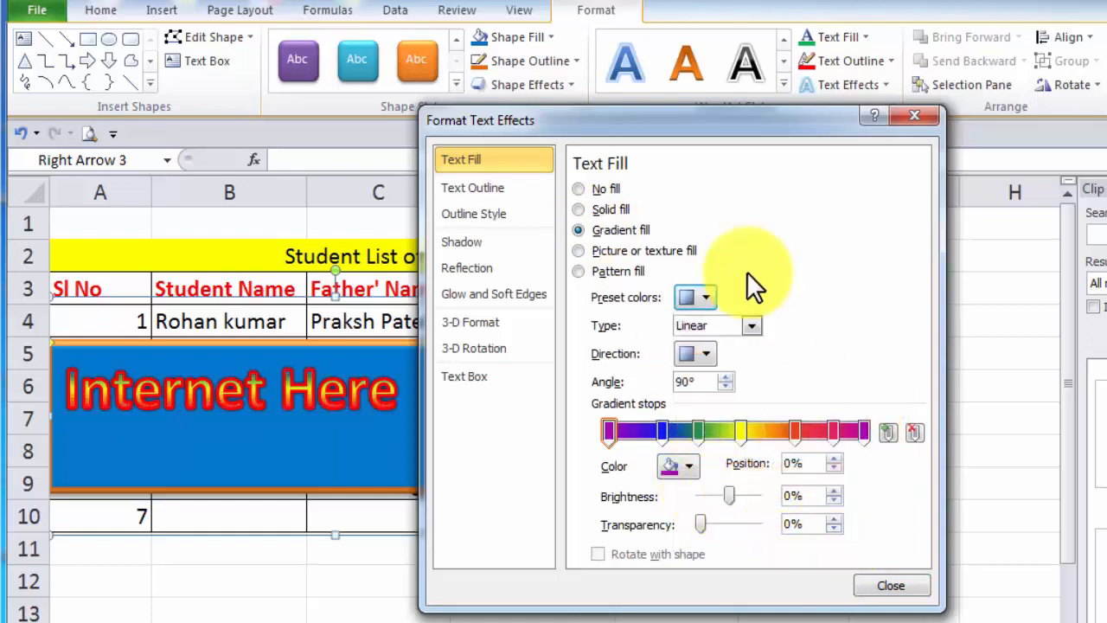
left_click_drag(736, 114, 902, 146)
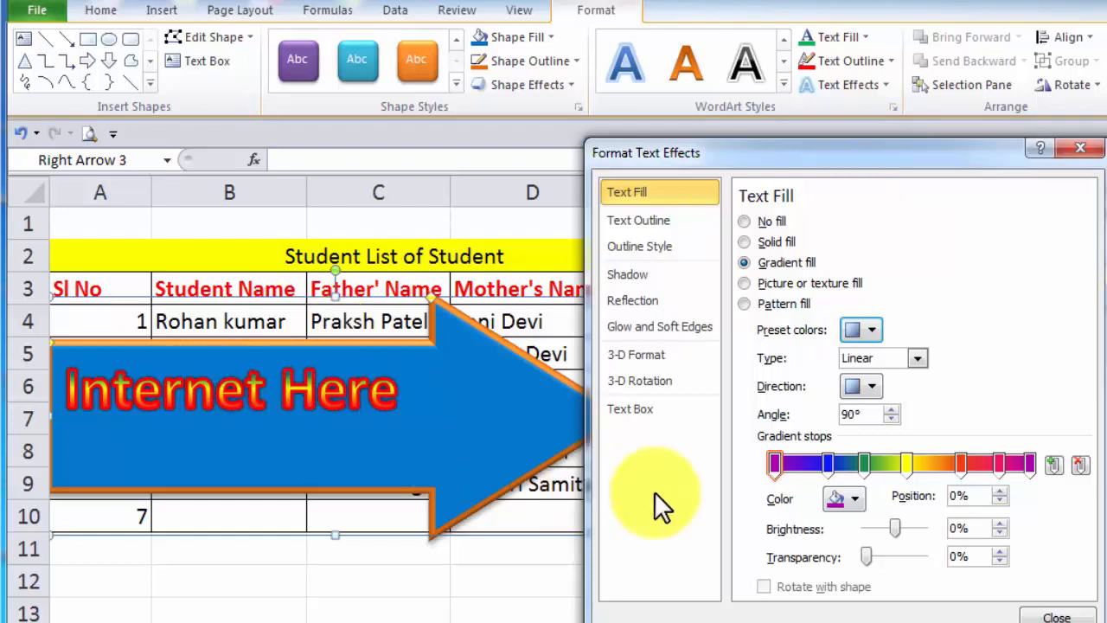
Recolor the blue gradient stop at 21% of the text fill to purple.
left_click(771, 464)
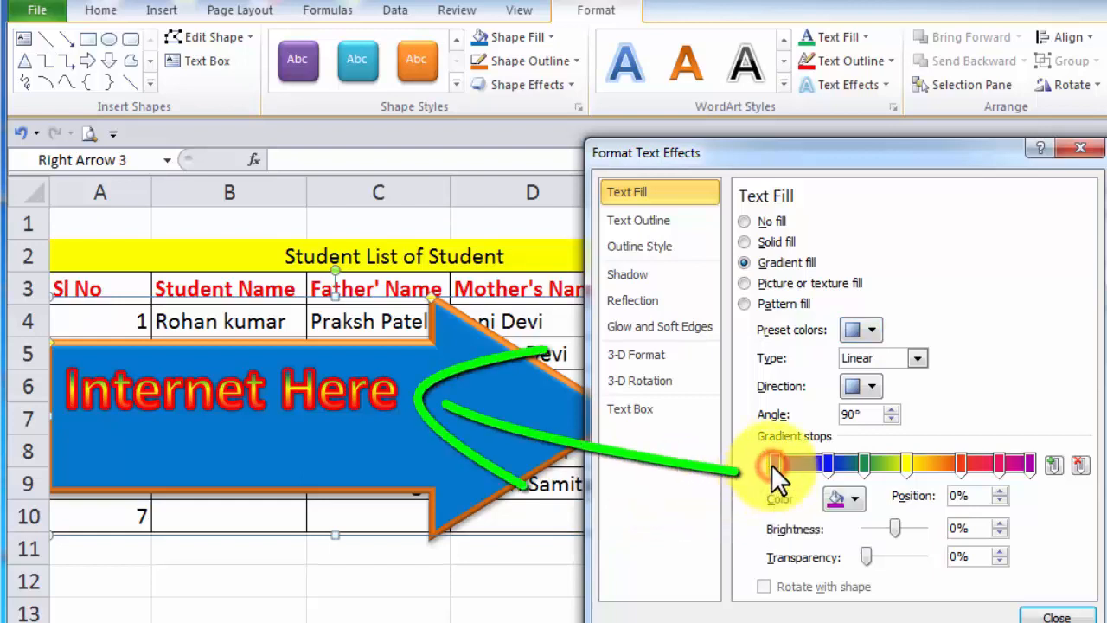
left_click(829, 463)
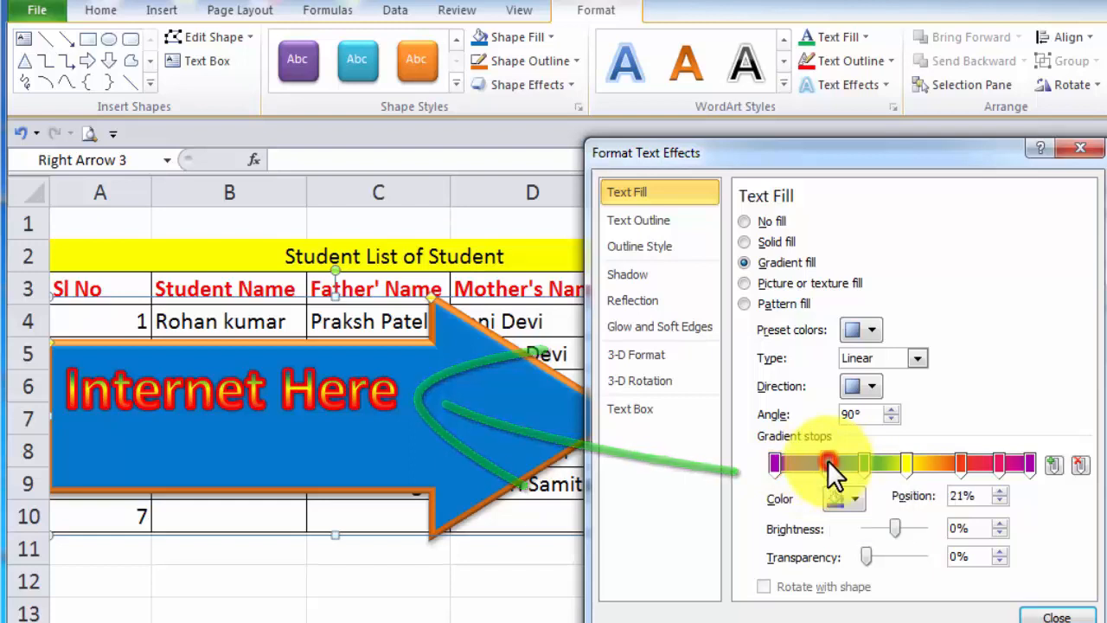
left_click(854, 496)
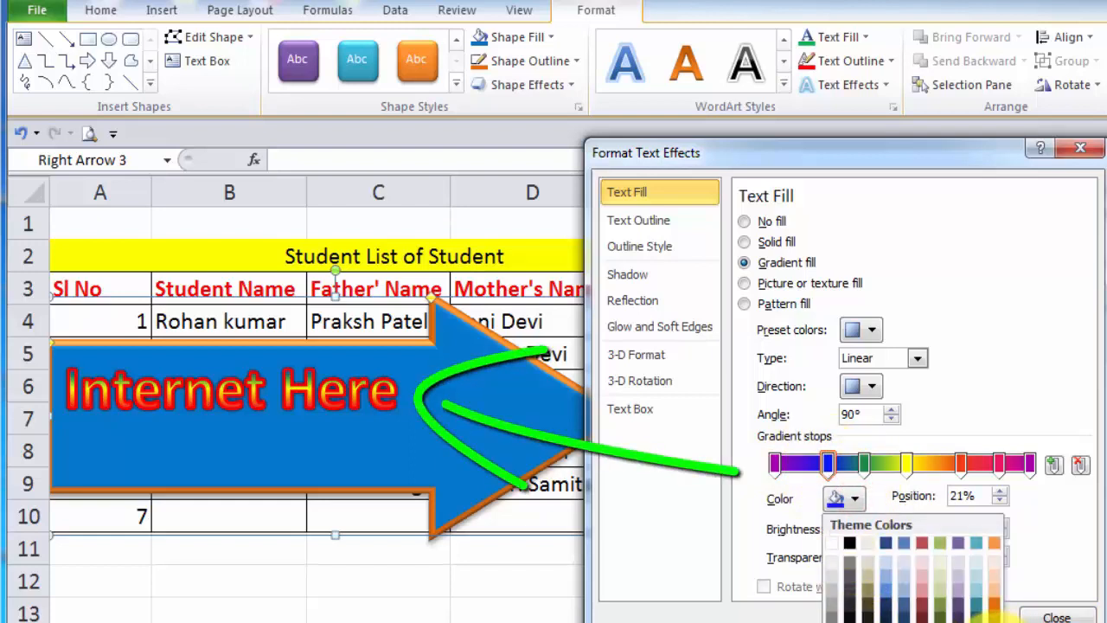
left_click(995, 622)
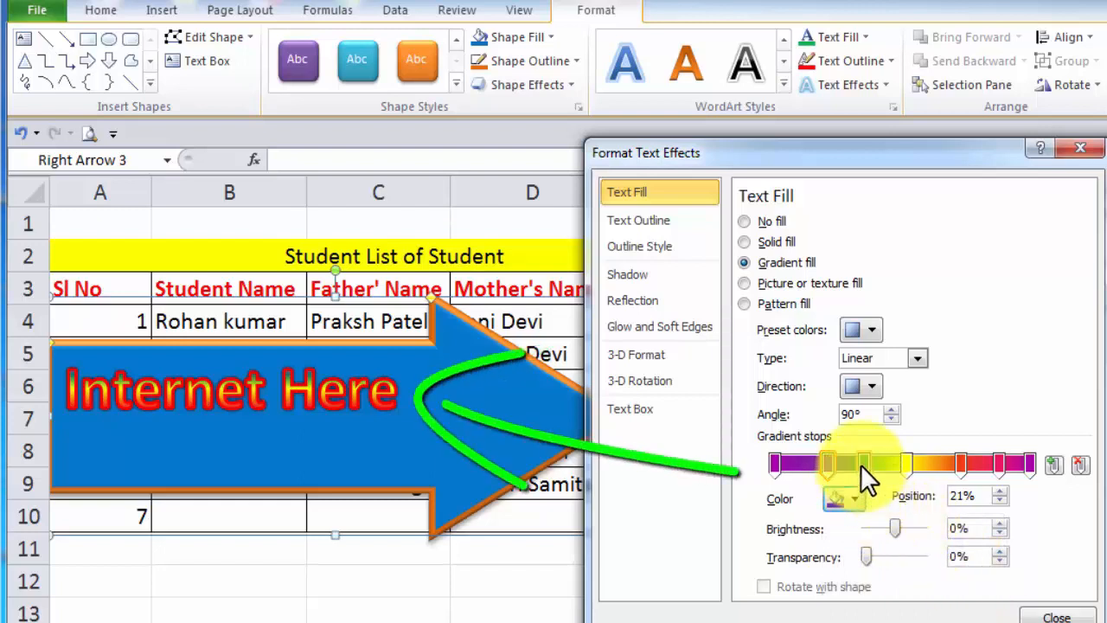
Reposition the text fill's gradient stops: green to 66%, the recolored purple one to 44% and yellow to 47%.
left_click_drag(860, 465, 943, 466)
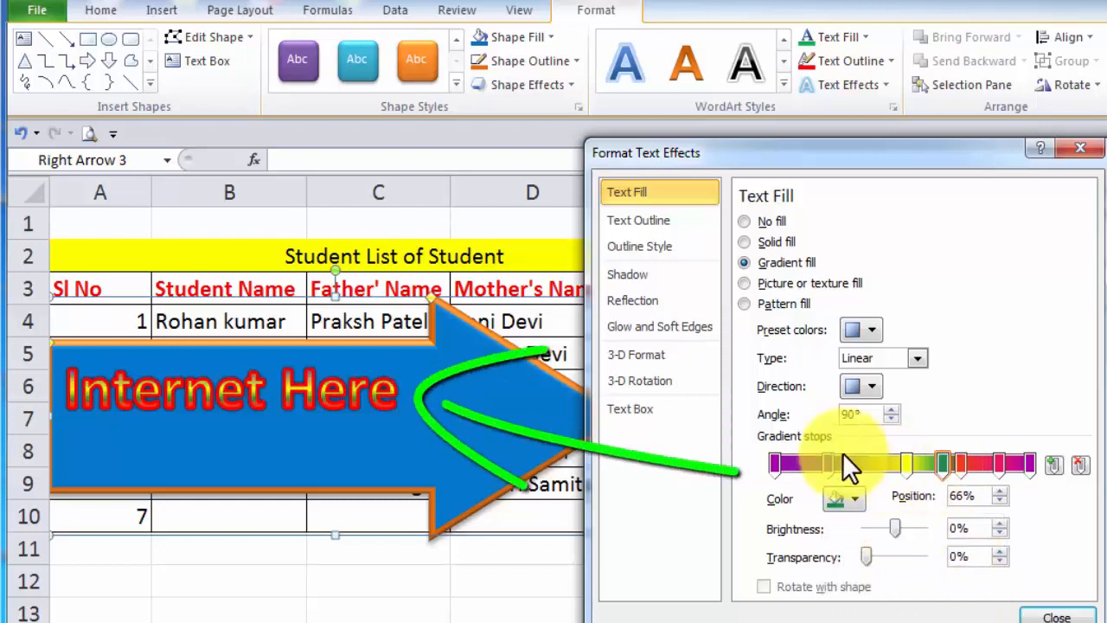
left_click_drag(829, 453, 890, 458)
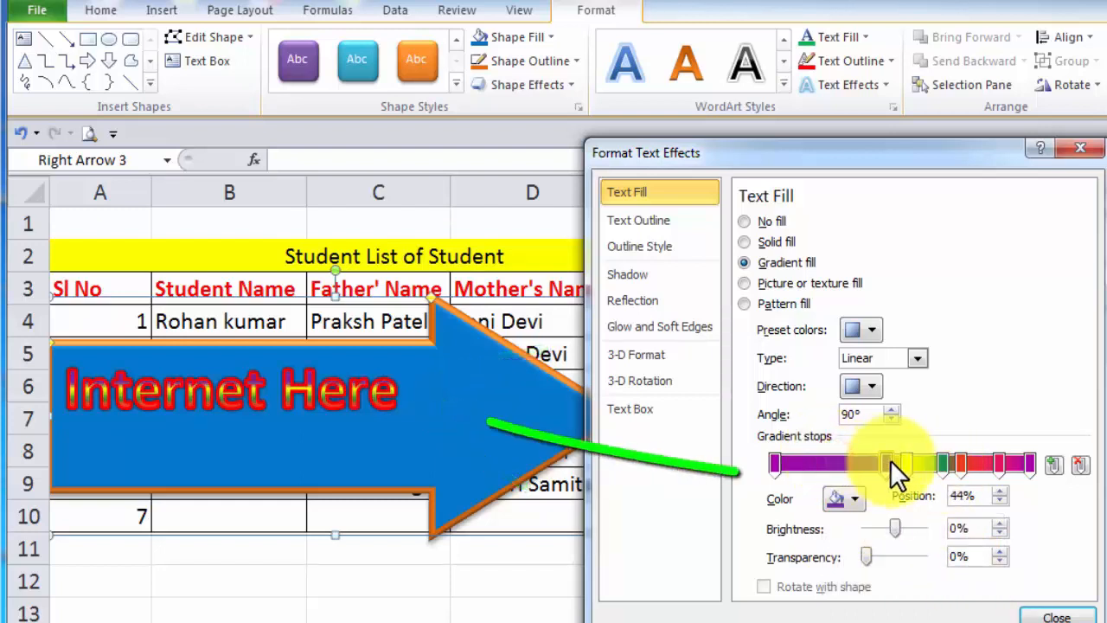
left_click(906, 461)
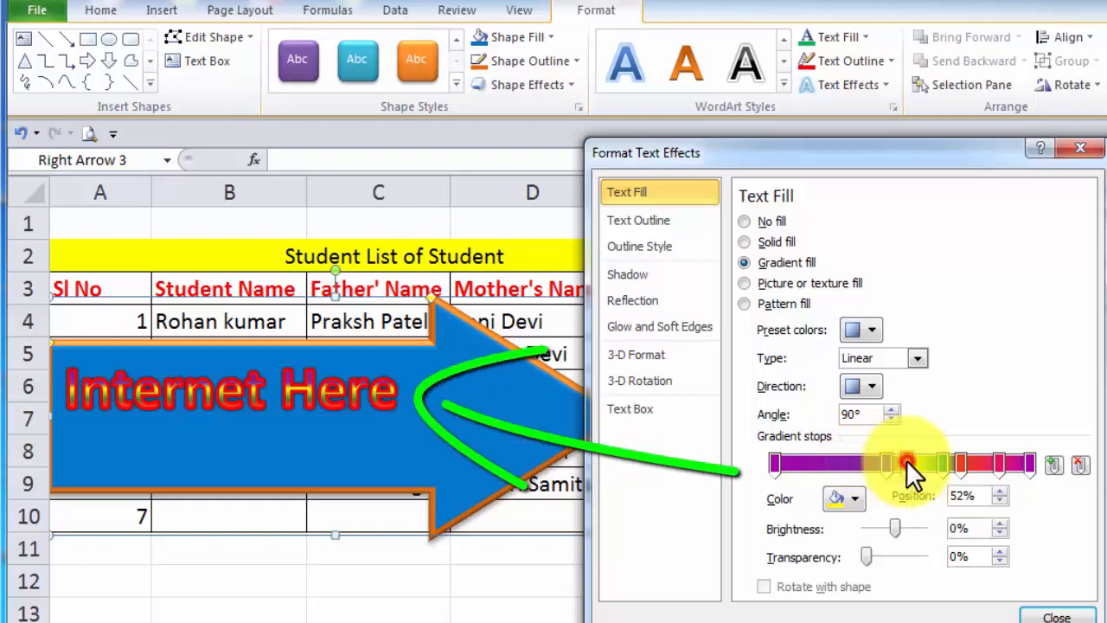
left_click_drag(907, 460, 893, 460)
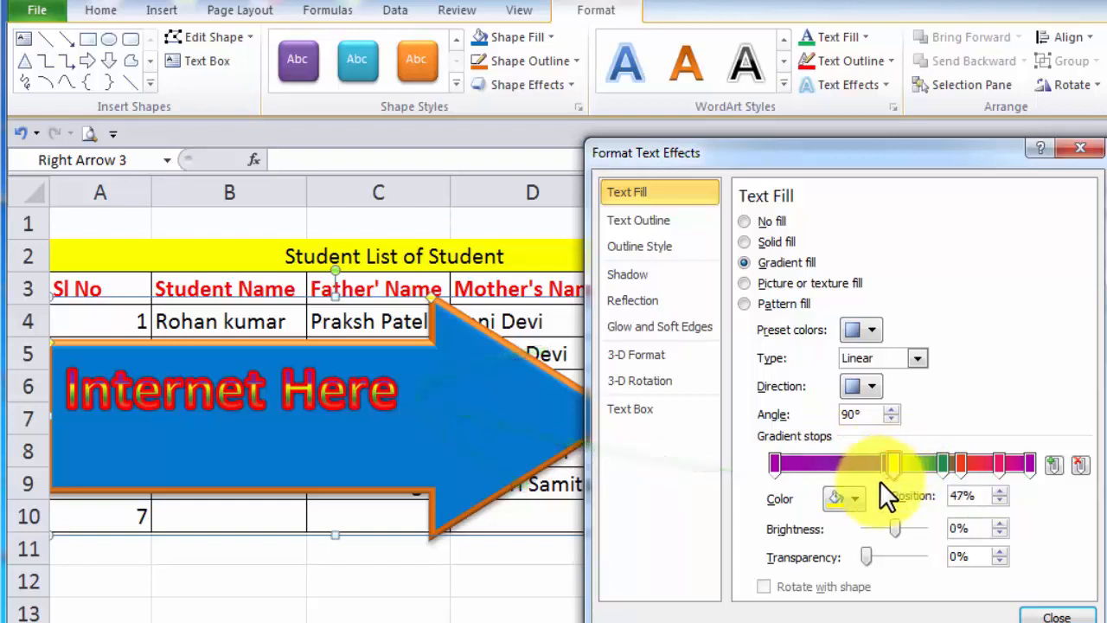
Recolor the green gradient stop at 66% of the arrow's text fill to orange.
left_click(943, 464)
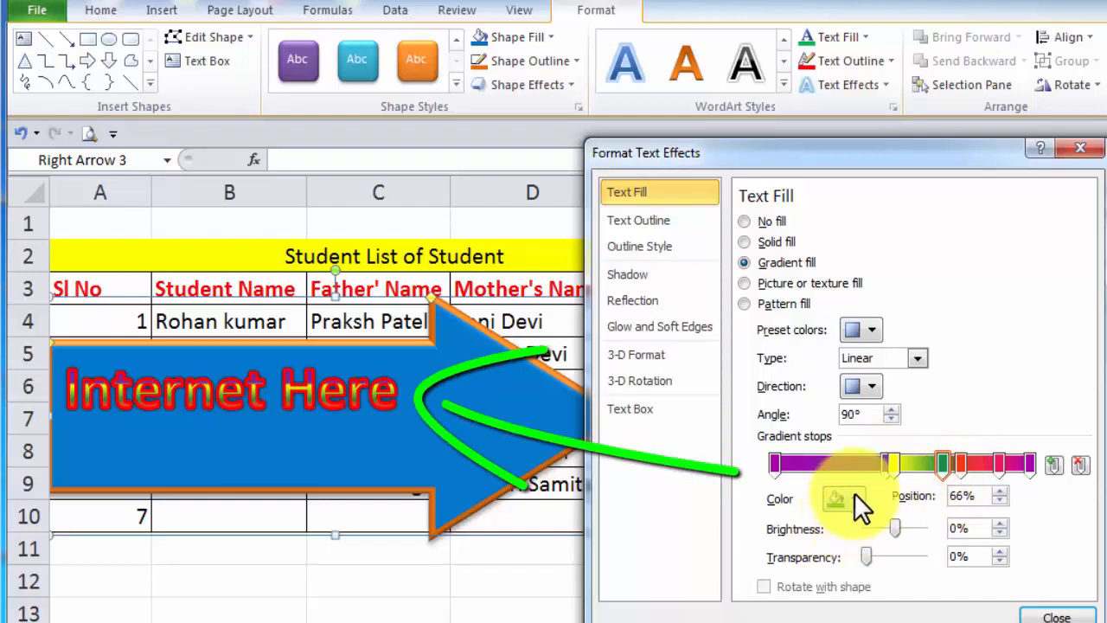
left_click(854, 497)
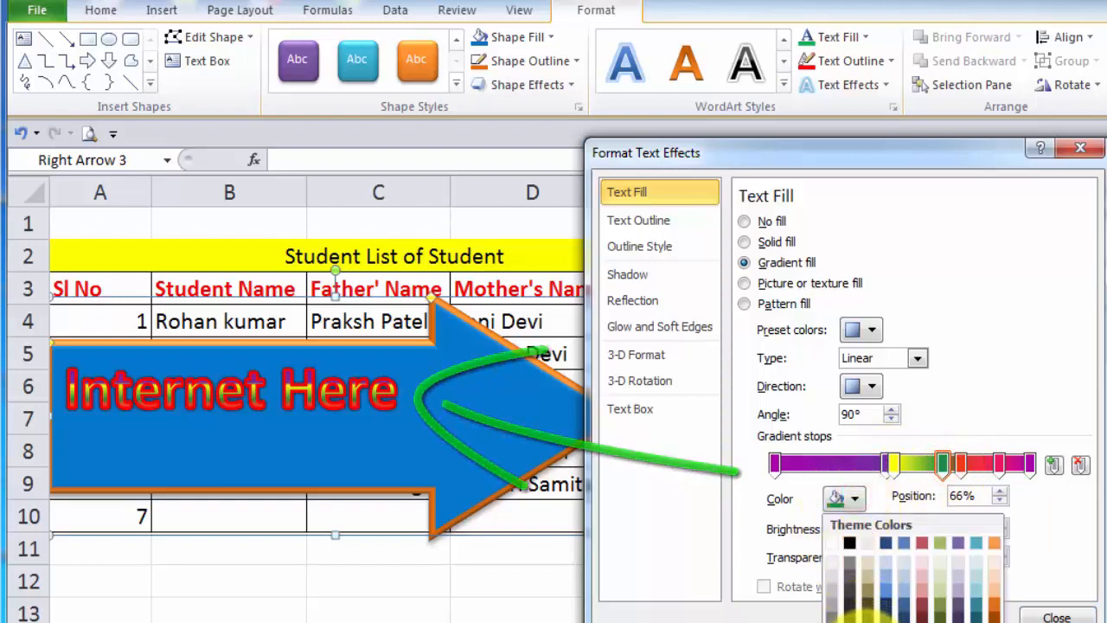
left_click(855, 615)
Reposition the text fill's gradient stops: the orange-red one to 95% and the pink one to 74%.
left_click(960, 464)
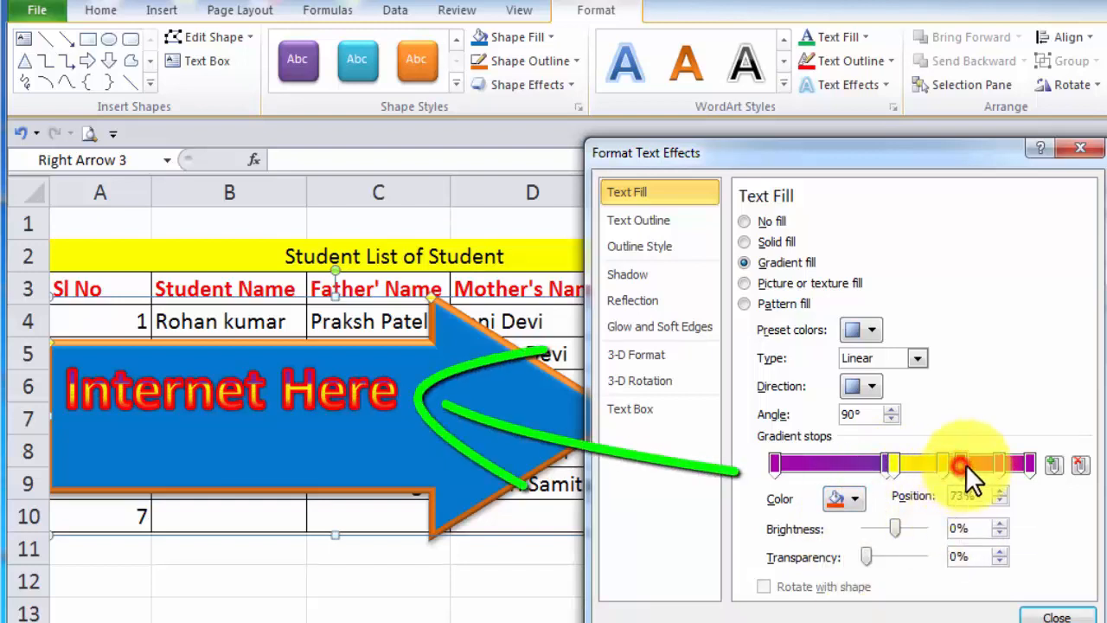
left_click_drag(959, 464, 1020, 467)
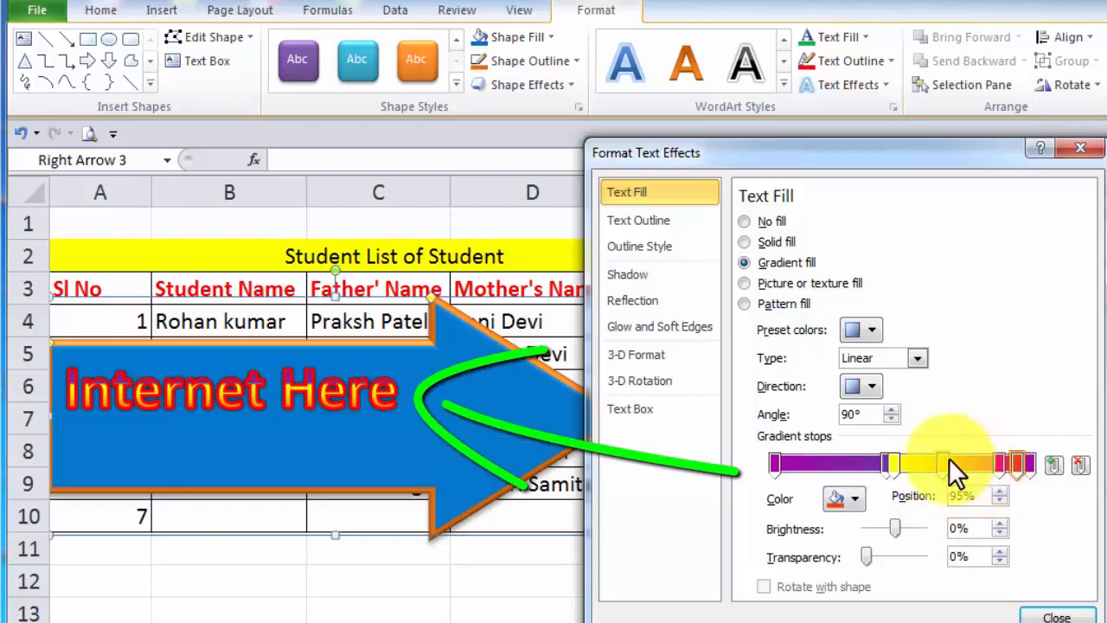
left_click_drag(948, 459, 962, 459)
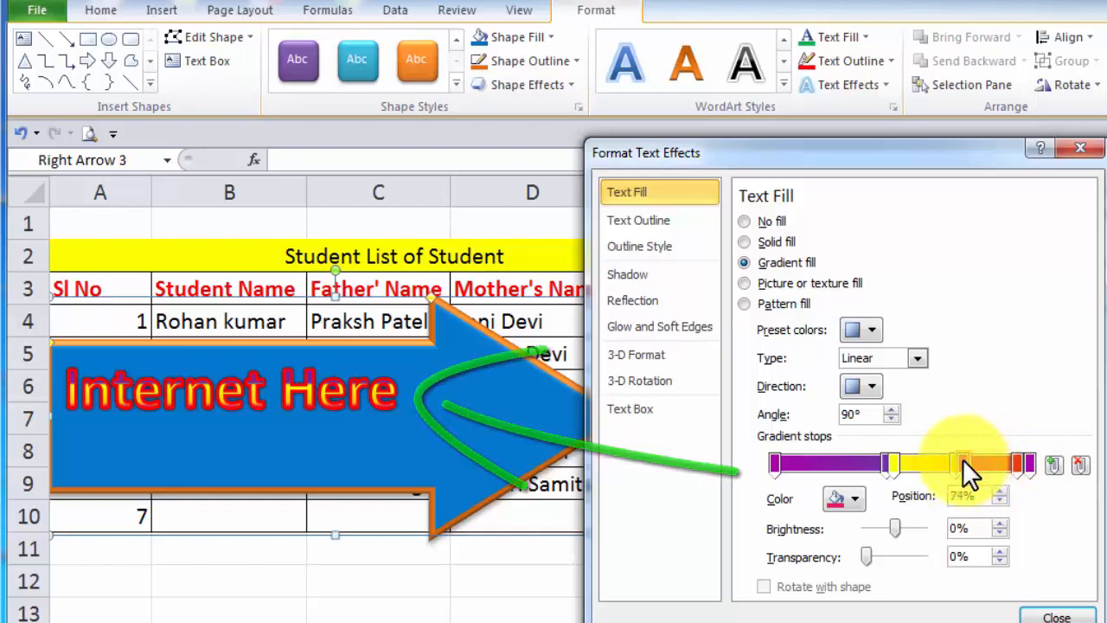
Recolor the text fill's gradient stops at 74%, 95% and 100% to green and move the 74% one to 64%.
left_click(856, 498)
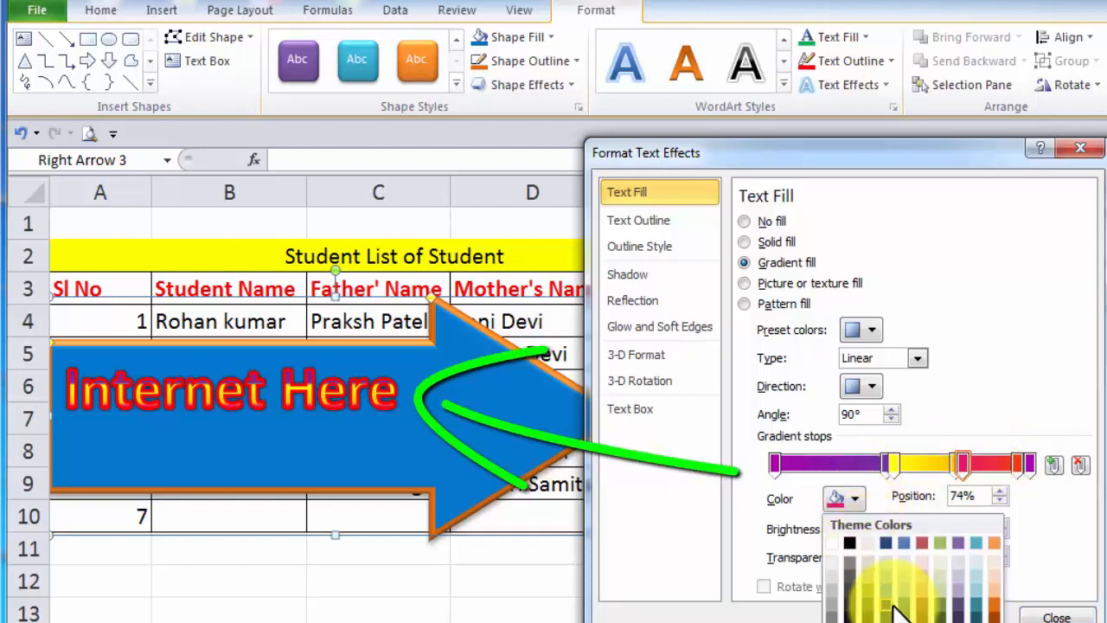
left_click(939, 595)
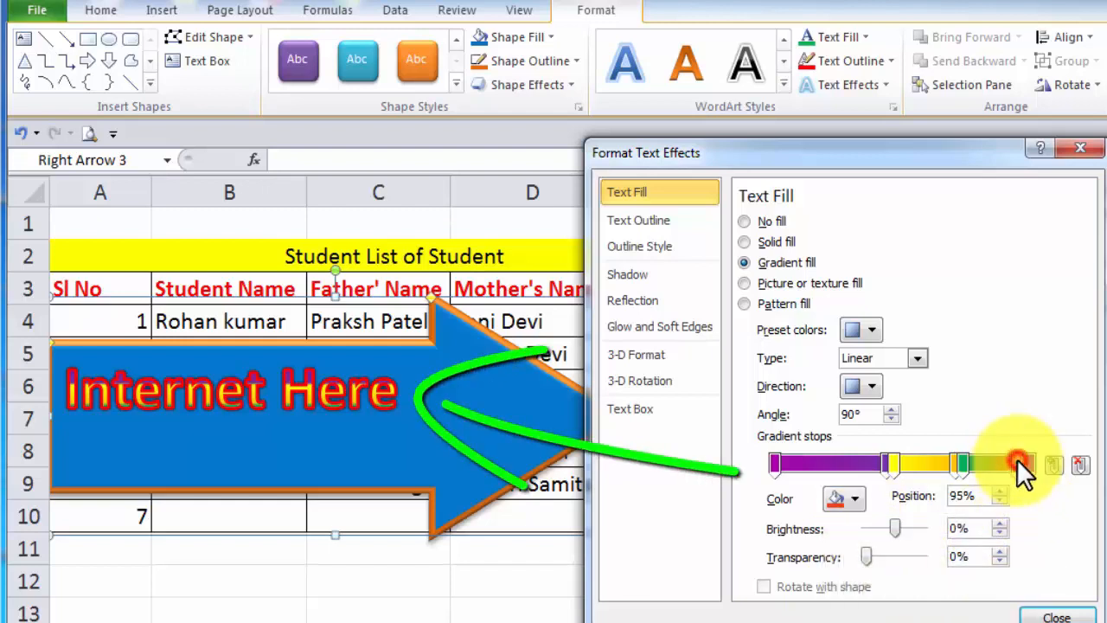
left_click(852, 498)
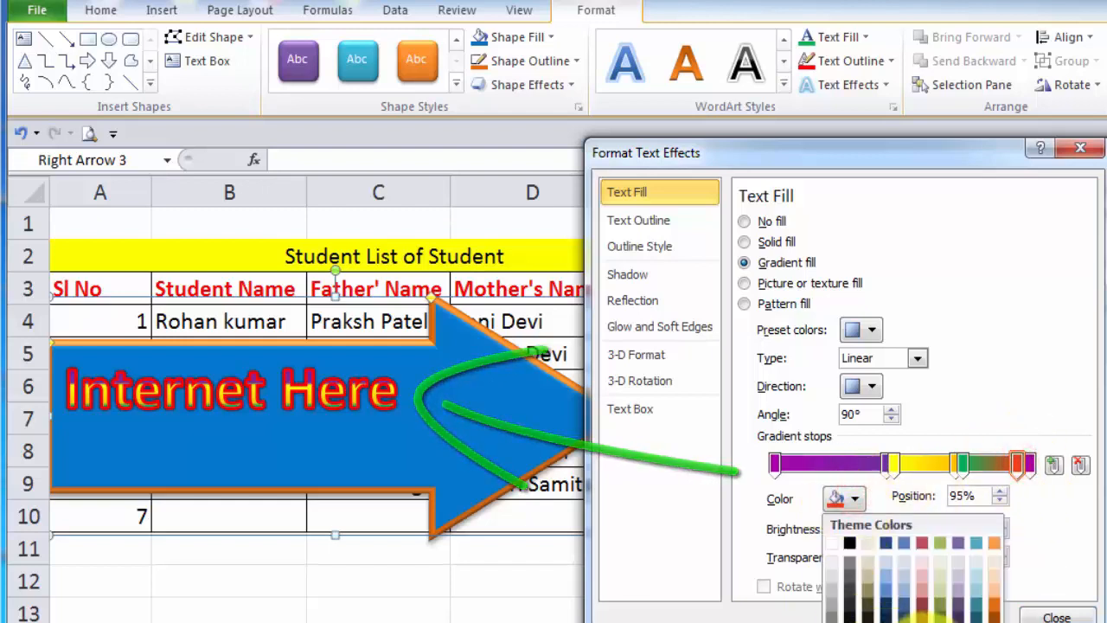
left_click(939, 605)
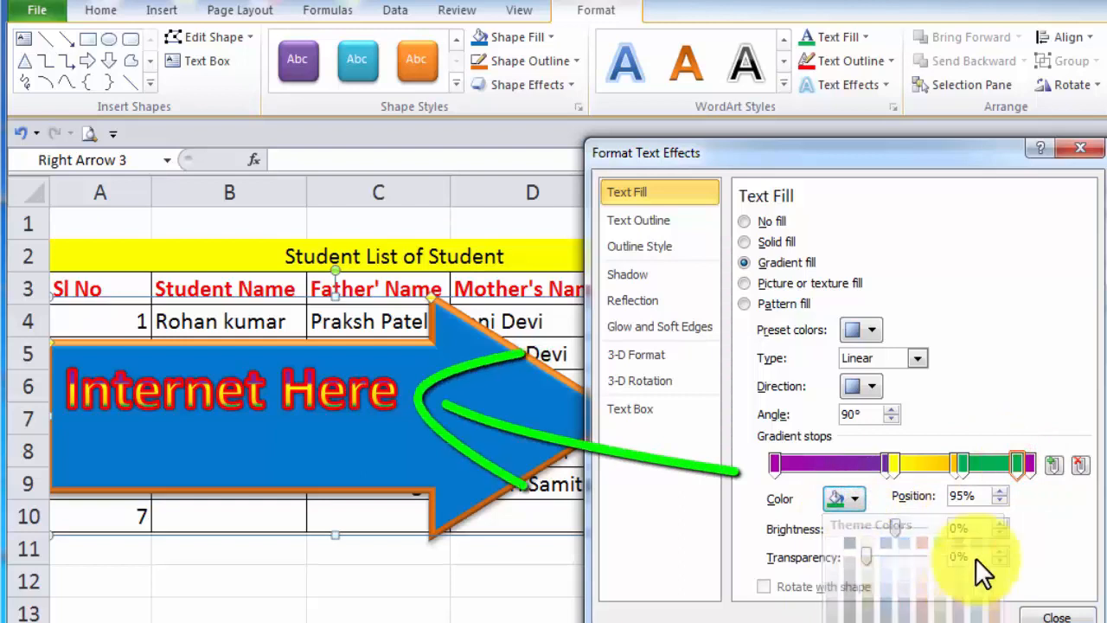
left_click(1029, 463)
left_click(856, 498)
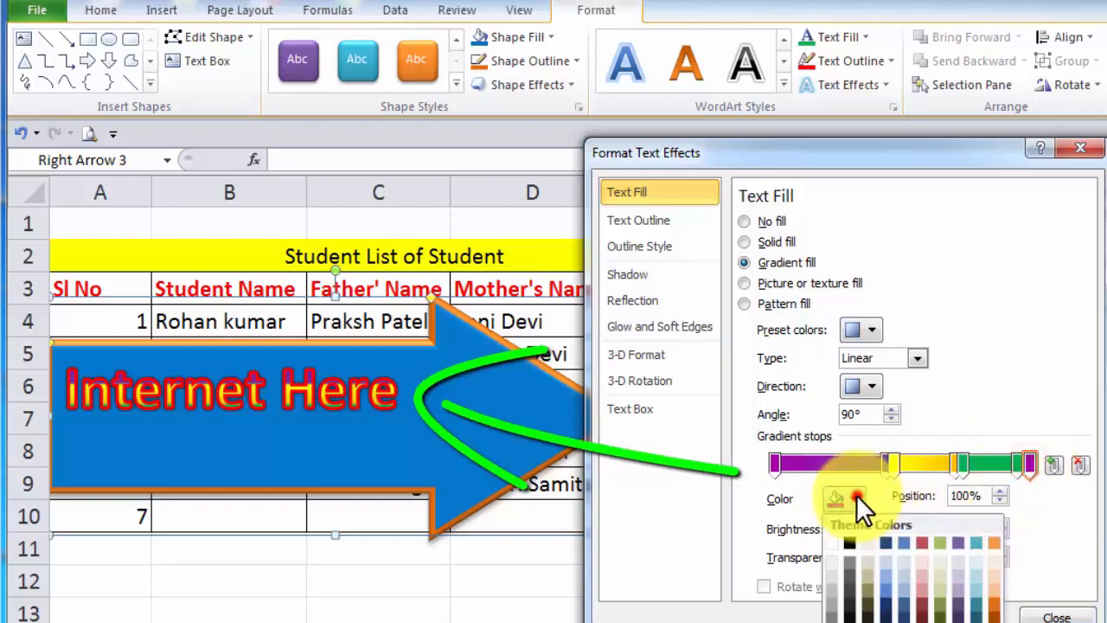
left_click(939, 605)
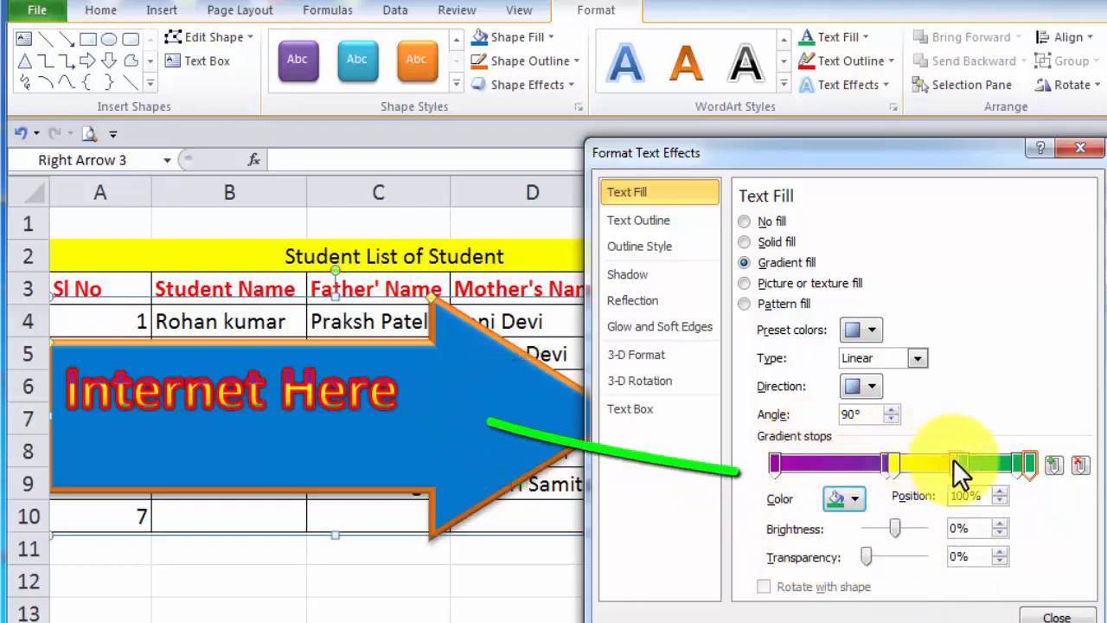
left_click_drag(953, 459, 933, 460)
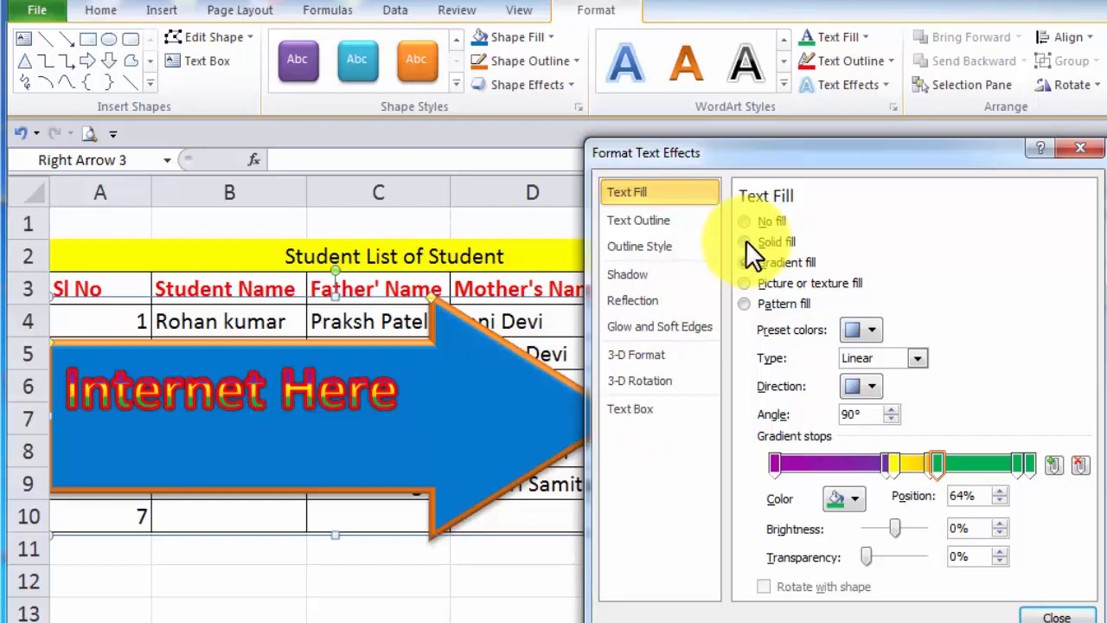
Give the arrow's text a pattern fill with a yellow foreground and the dashed horizontal pattern, and close the formatting dialog.
left_click(742, 302)
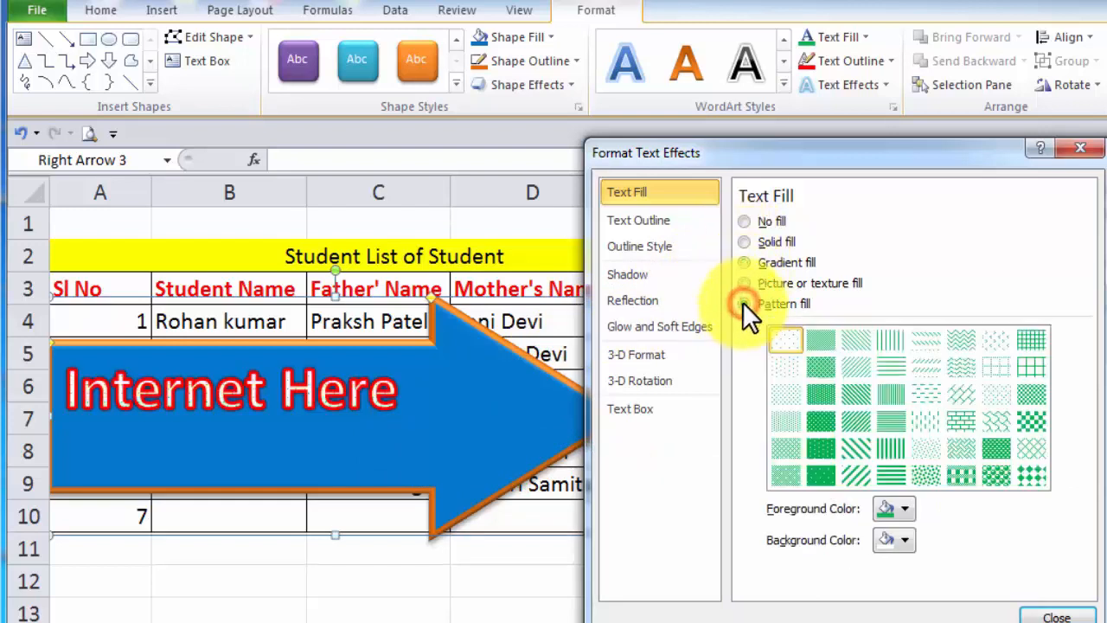
left_click(816, 418)
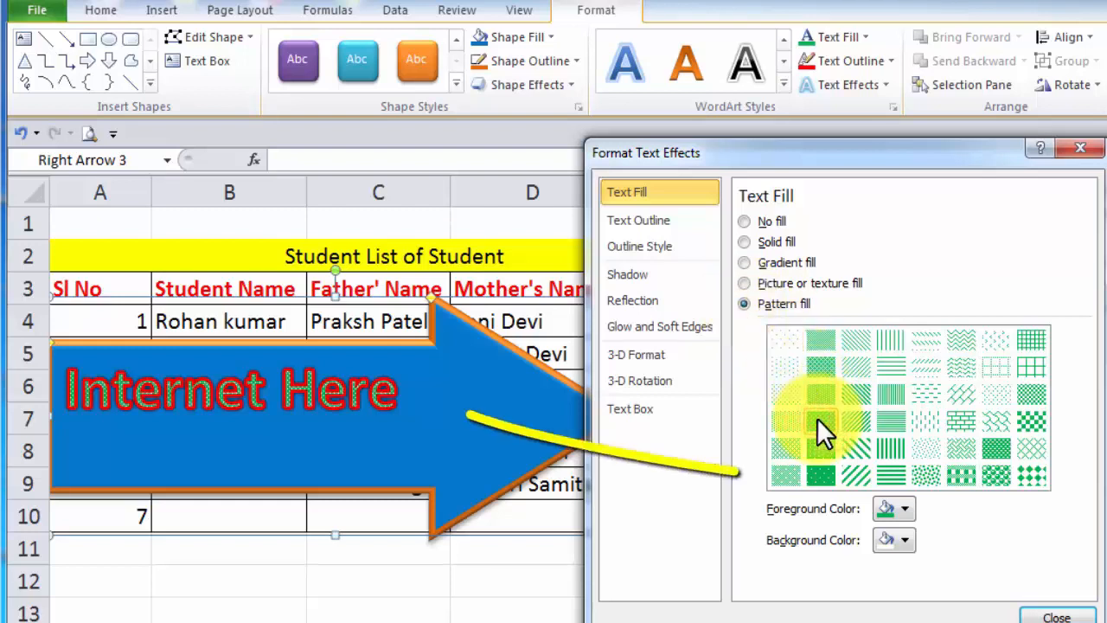
left_click(902, 508)
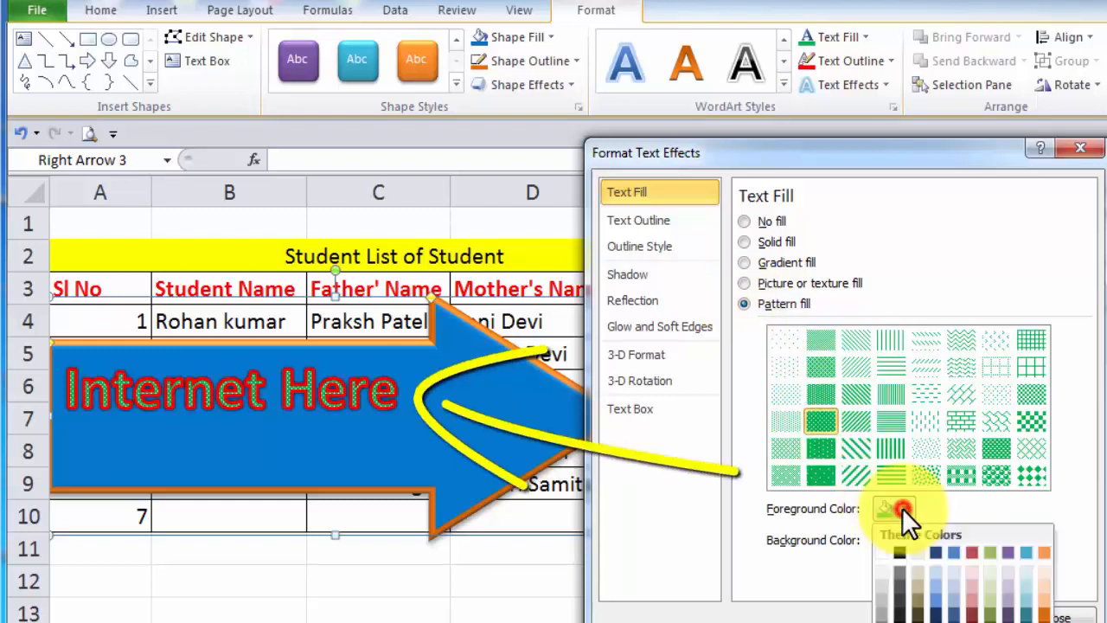
left_click(935, 622)
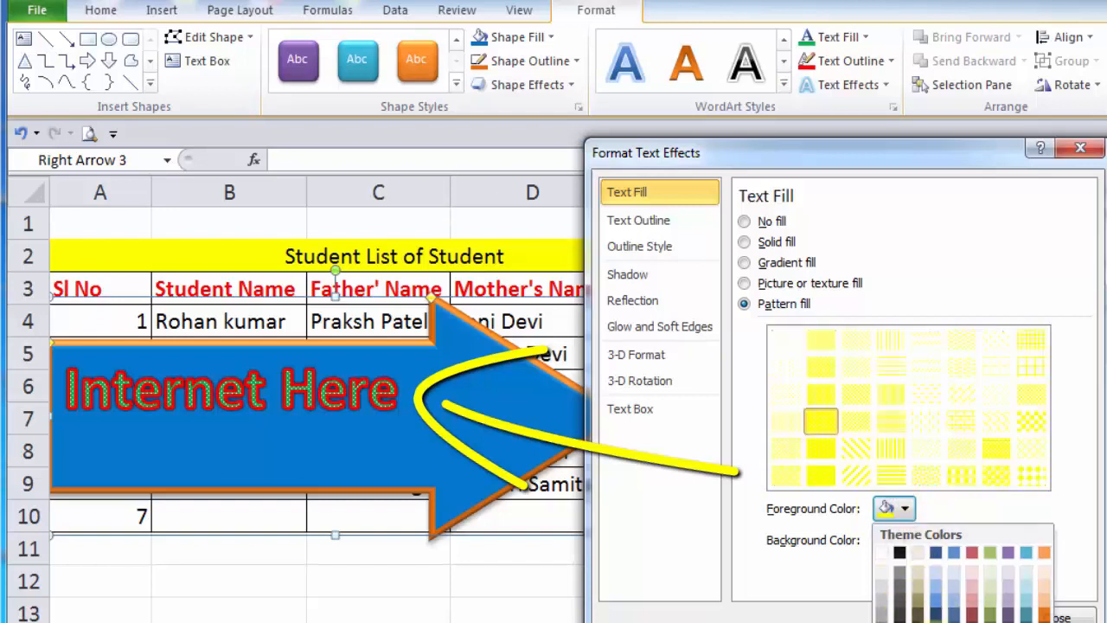
left_click(856, 448)
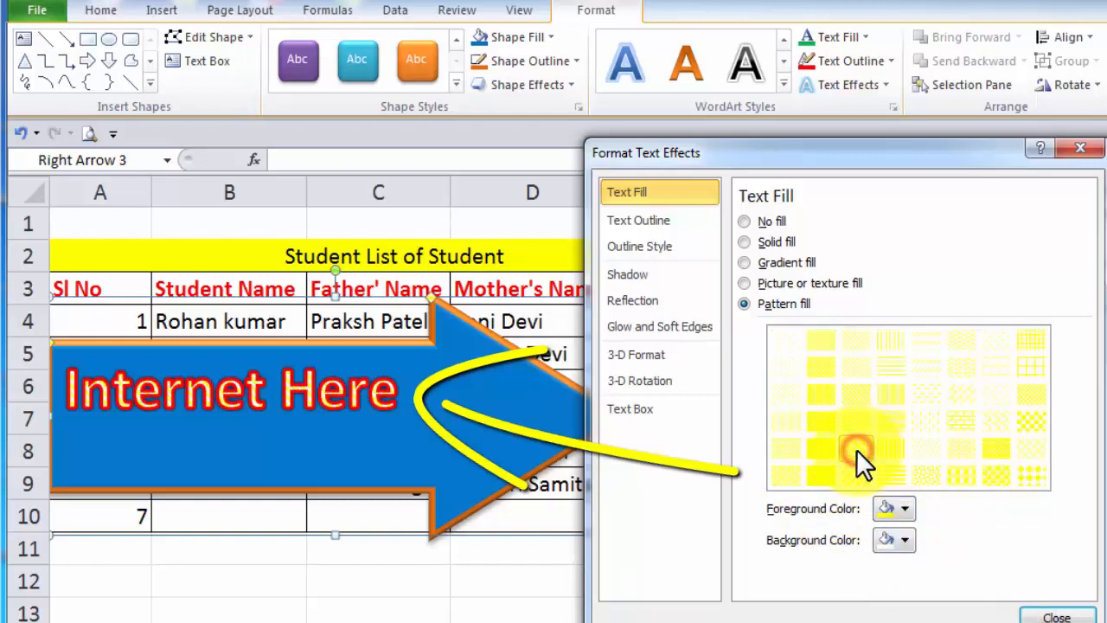
left_click(924, 392)
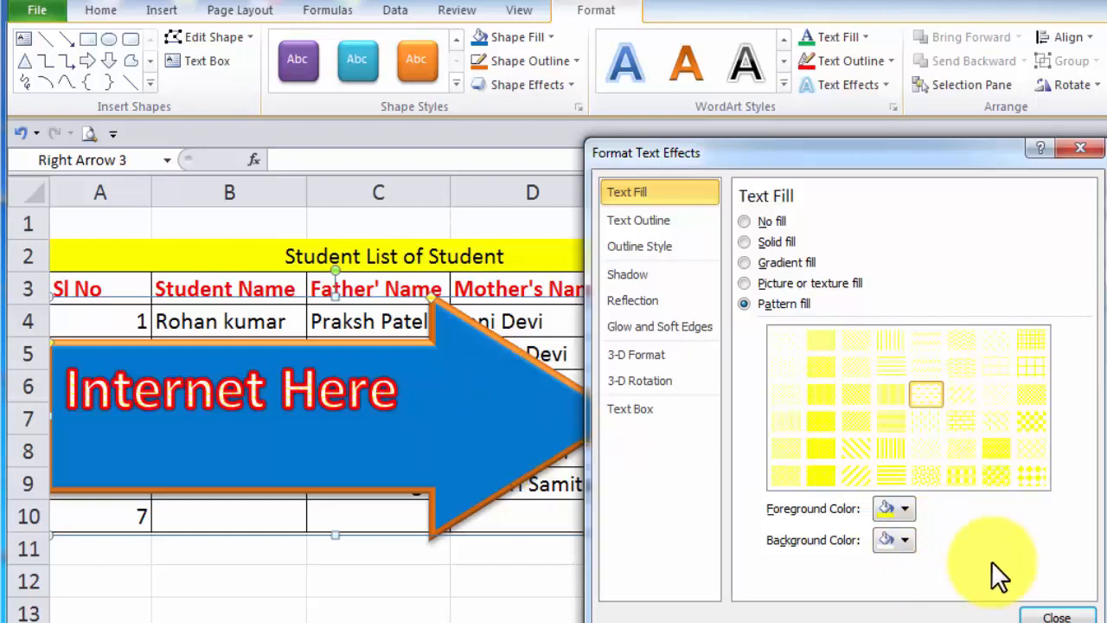
left_click(1057, 614)
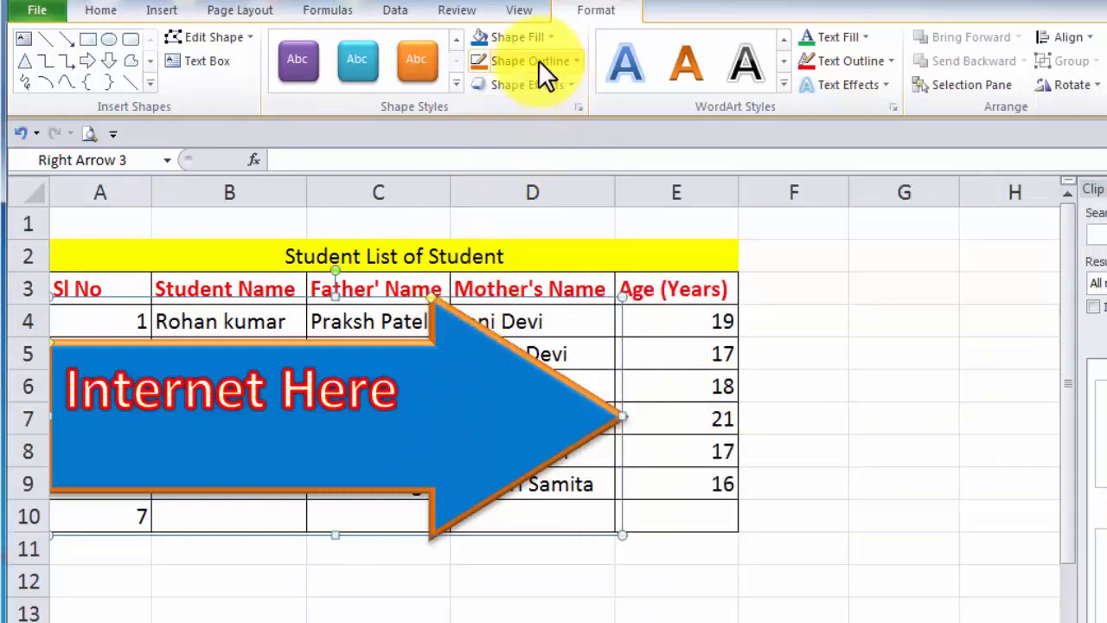
Fill the arrow shape with the linear rainbow preset gradient and close the formatting dialog.
left_click(550, 36)
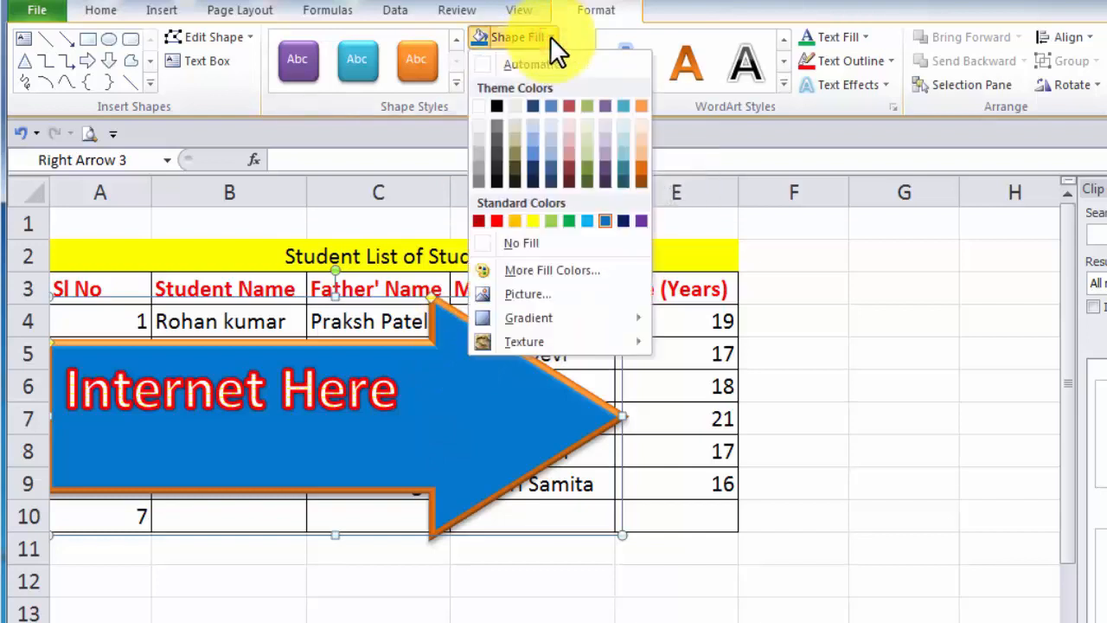
mouse_move(604, 317)
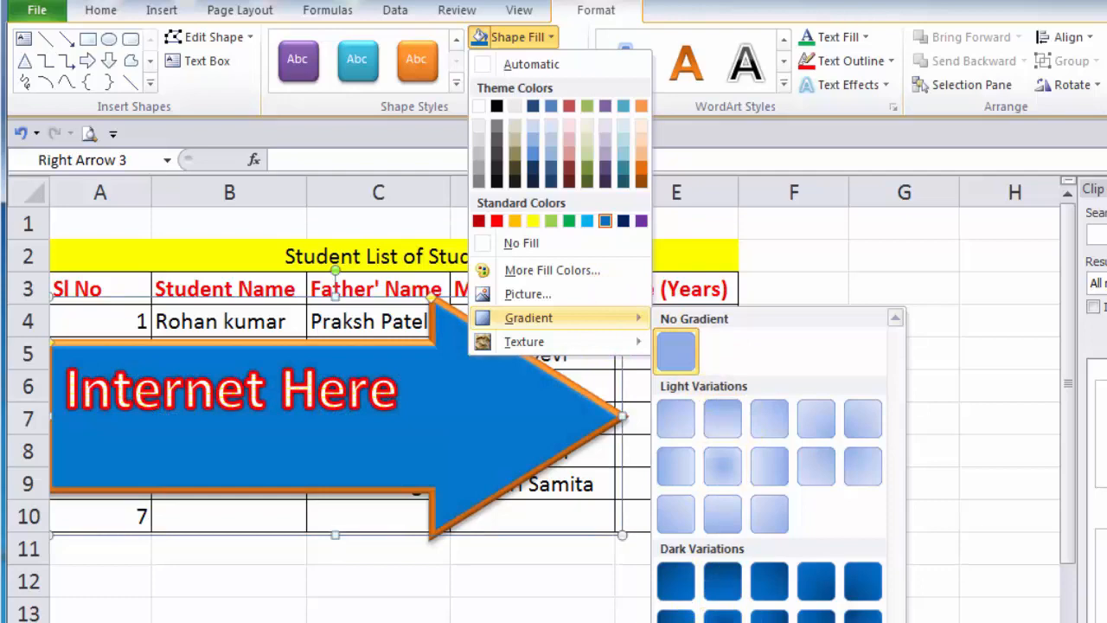
left_click(735, 620)
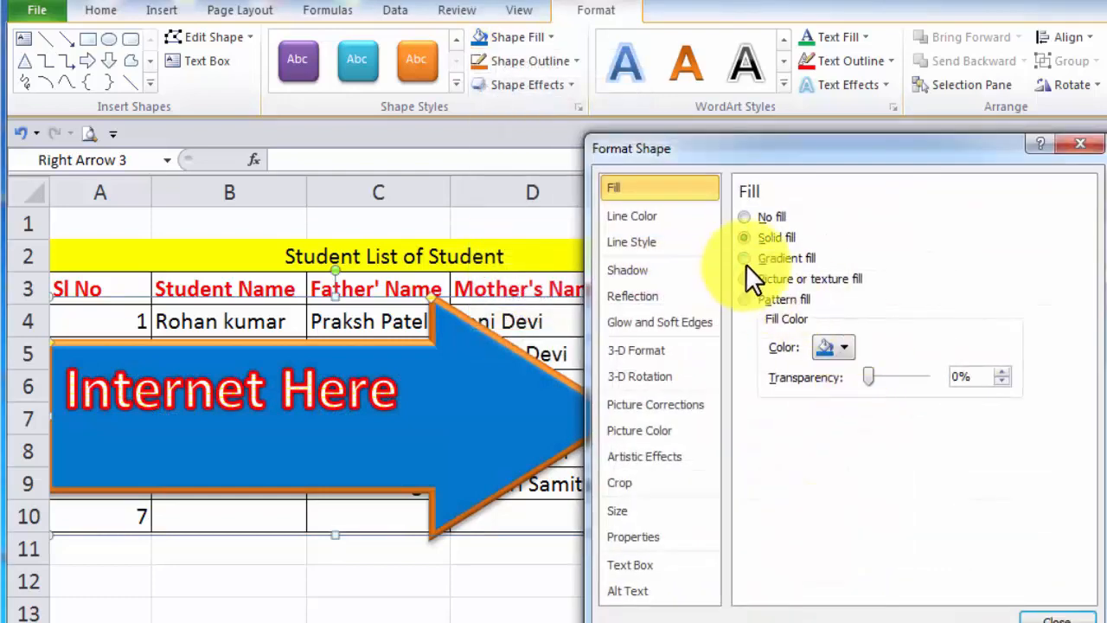
left_click(743, 257)
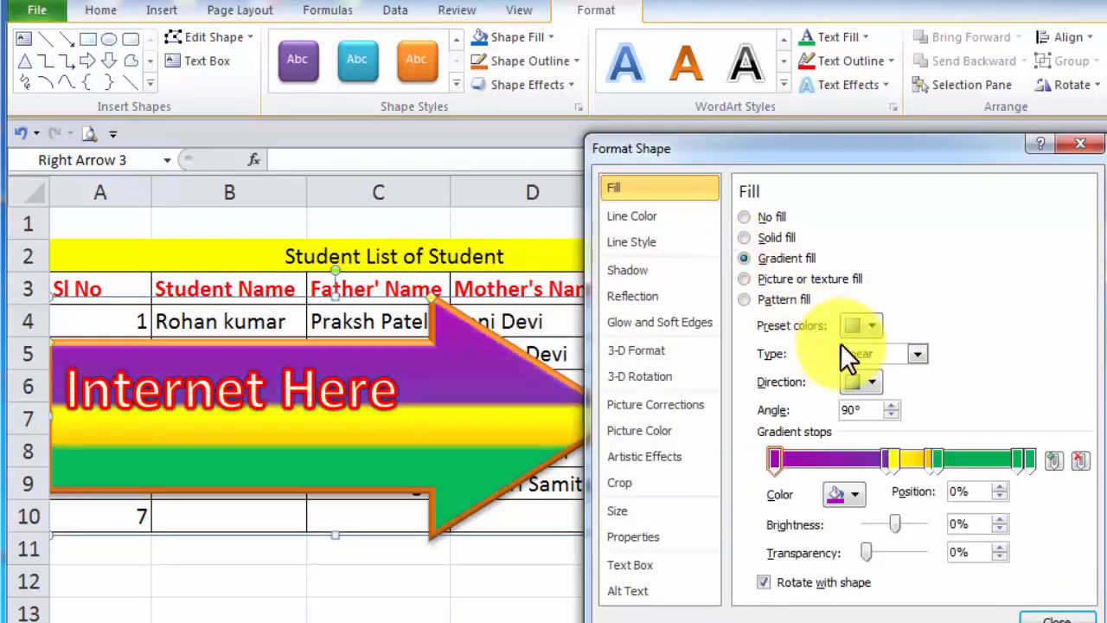
left_click(873, 323)
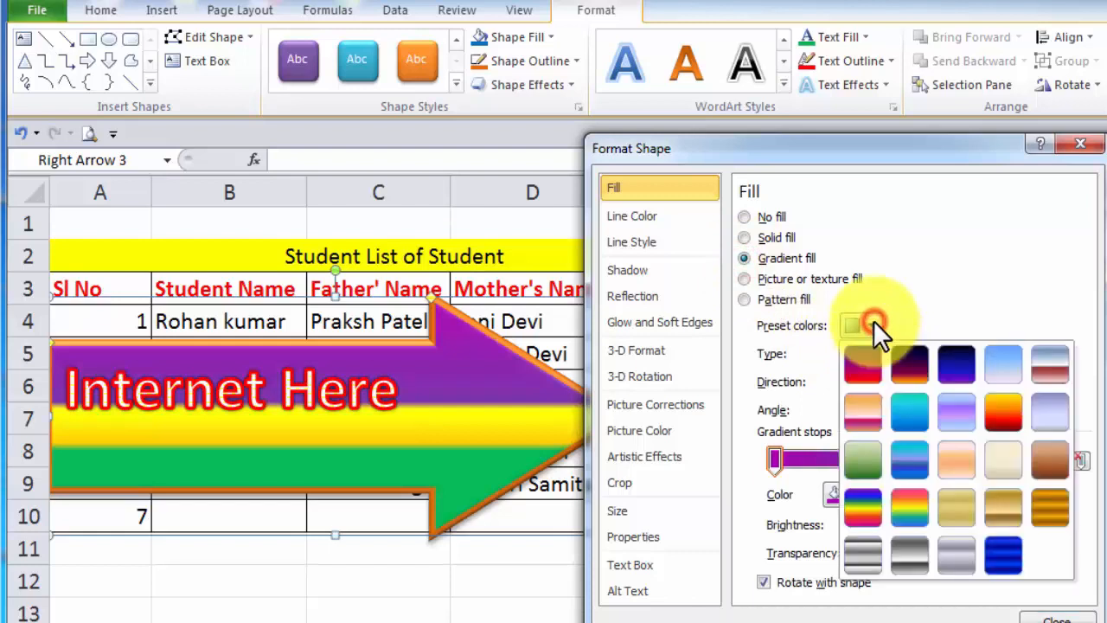
left_click(872, 502)
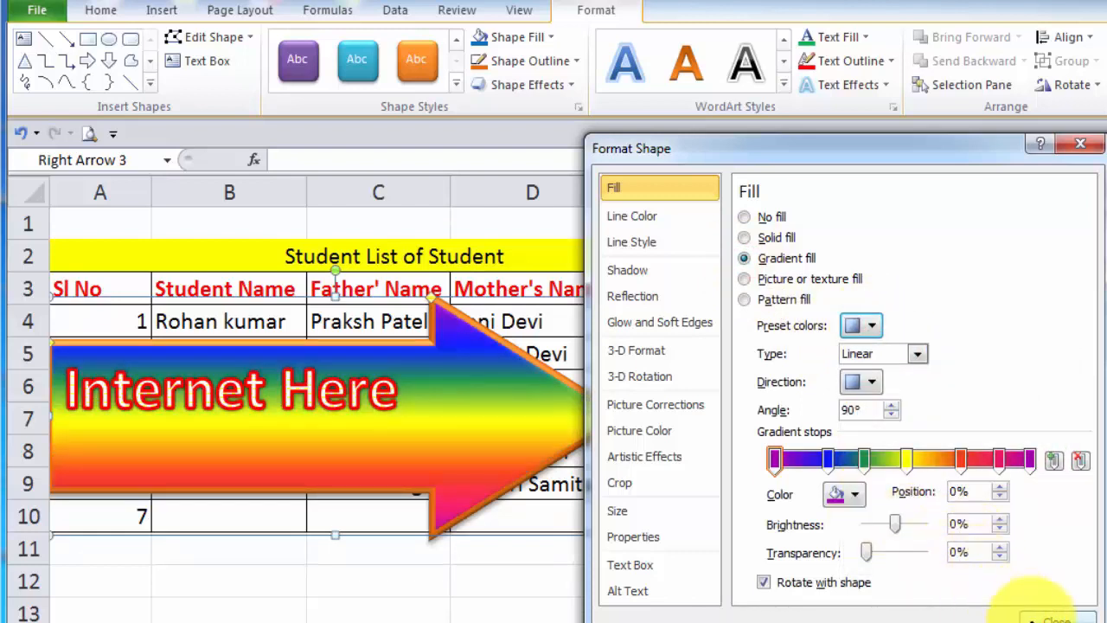
left_click(1053, 617)
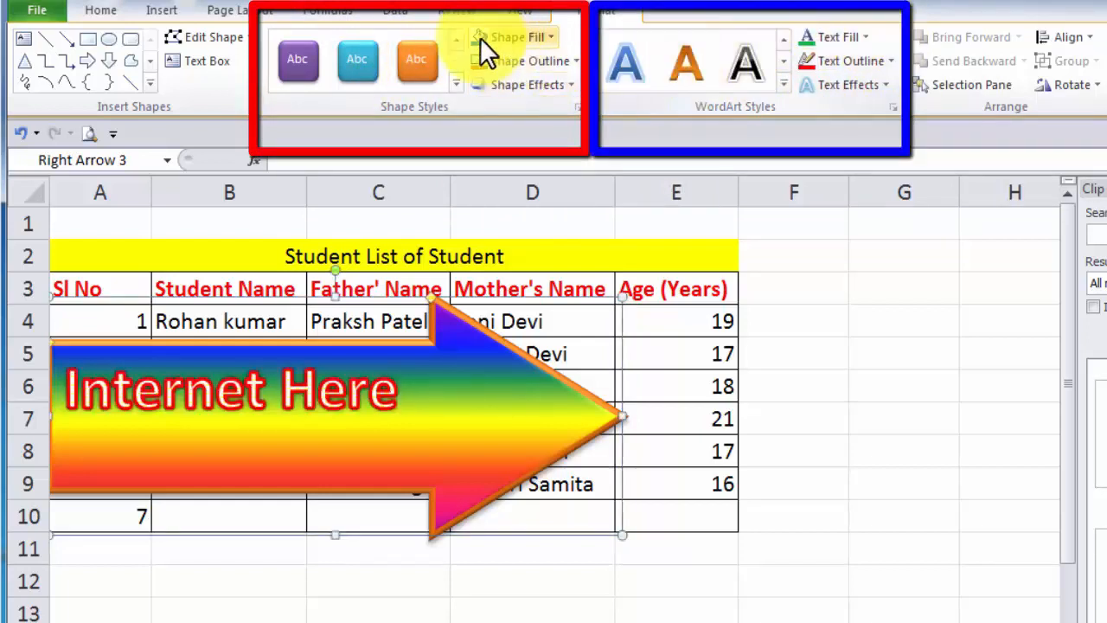
Fill the arrow with the Tulips sample picture and rotate it about 45° counterclockwise.
left_click(551, 34)
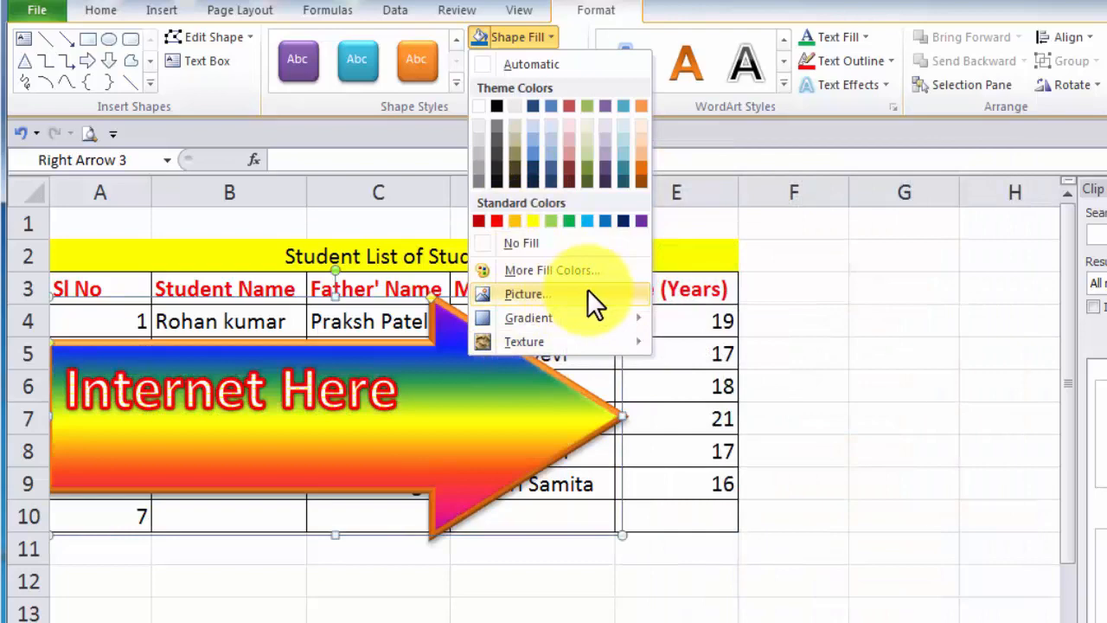
left_click(587, 289)
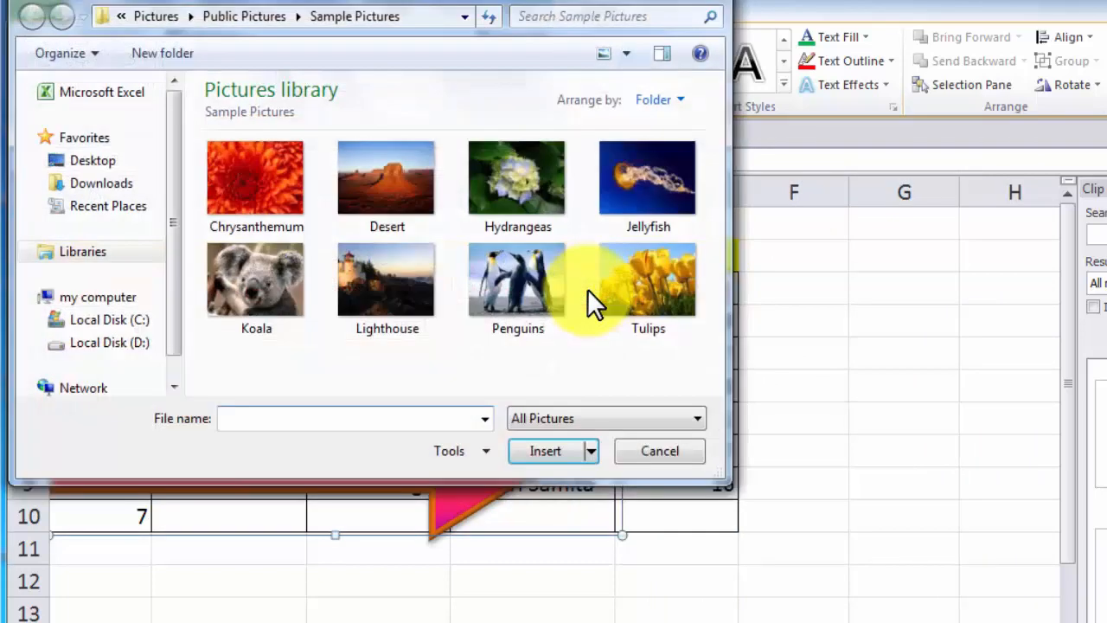
left_click(655, 259)
double_click(655, 259)
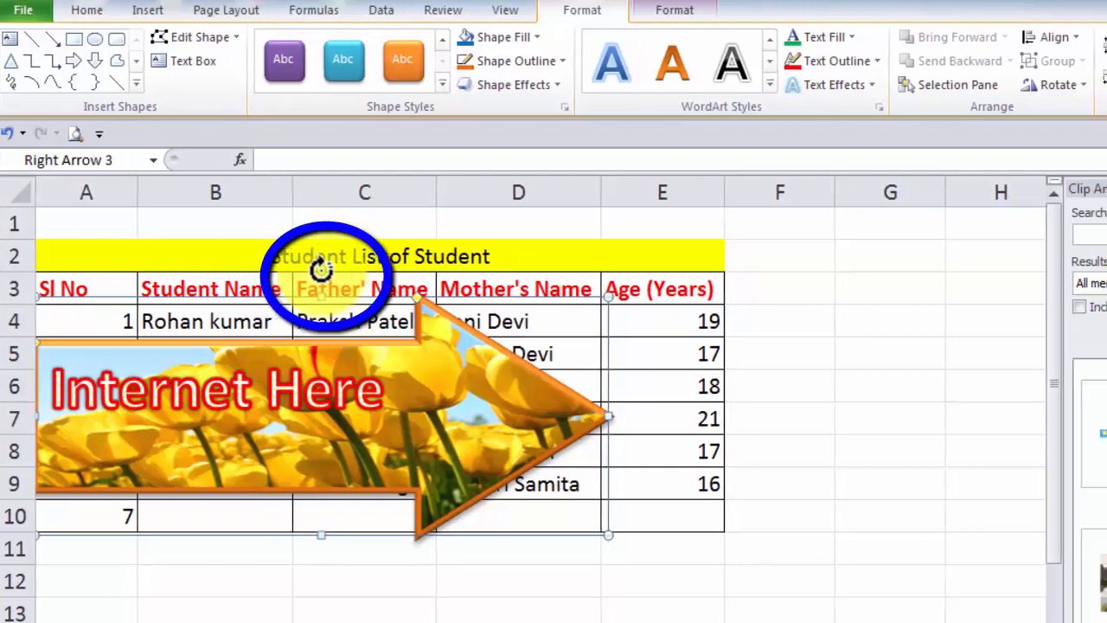
left_click_drag(318, 270, 230, 348)
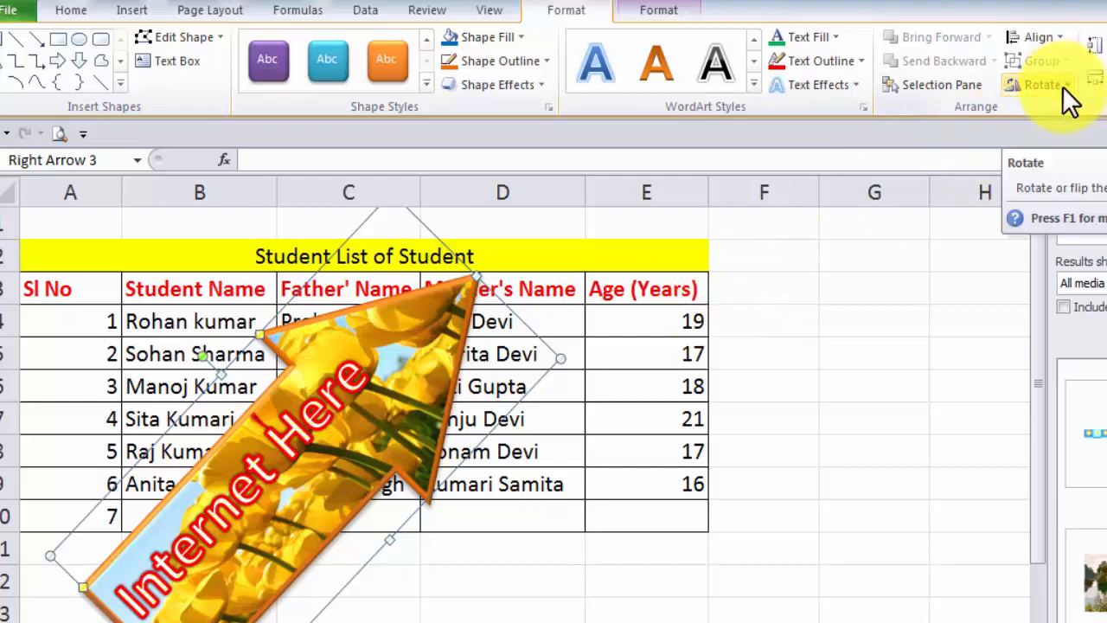
left_click(360, 383)
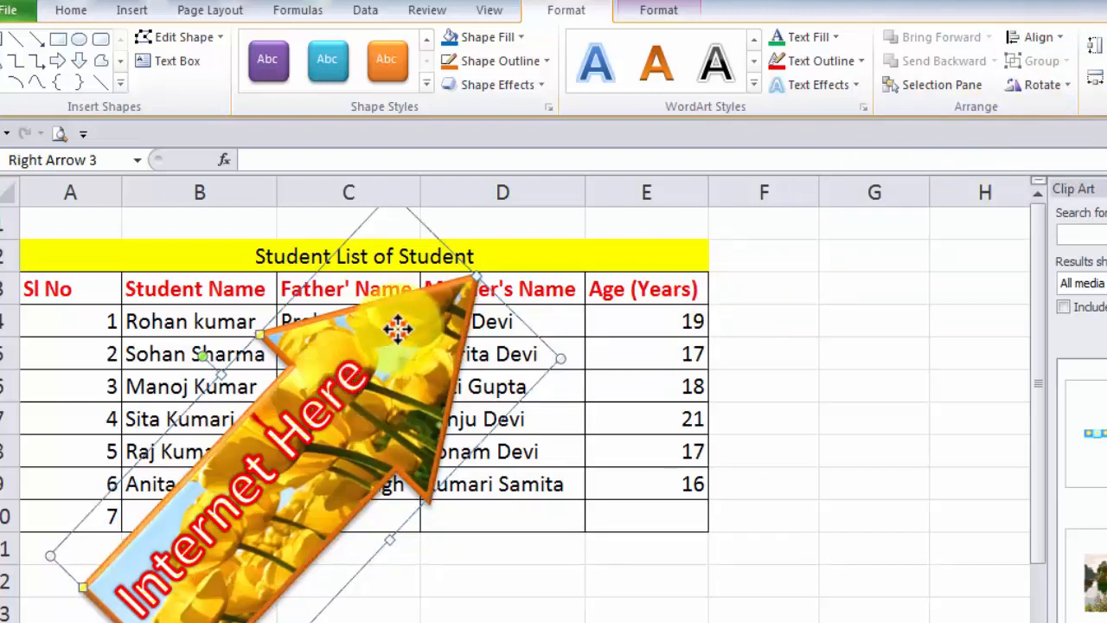
Try the Colored Outline - Red, Accent 2 shape style on the arrow and undo the change.
left_click(660, 10)
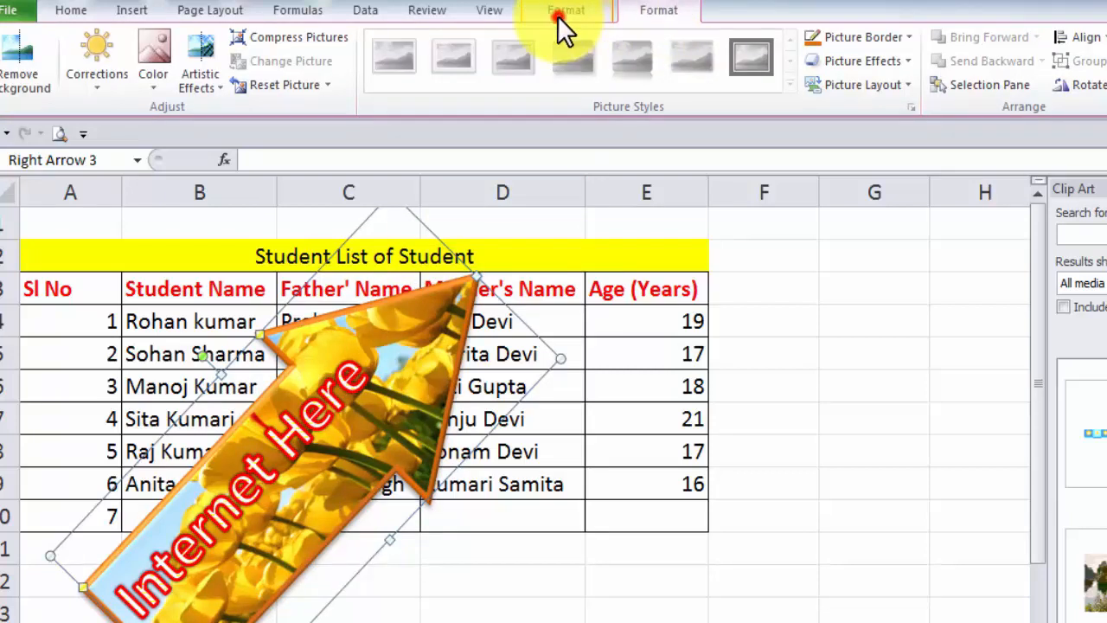
left_click(557, 15)
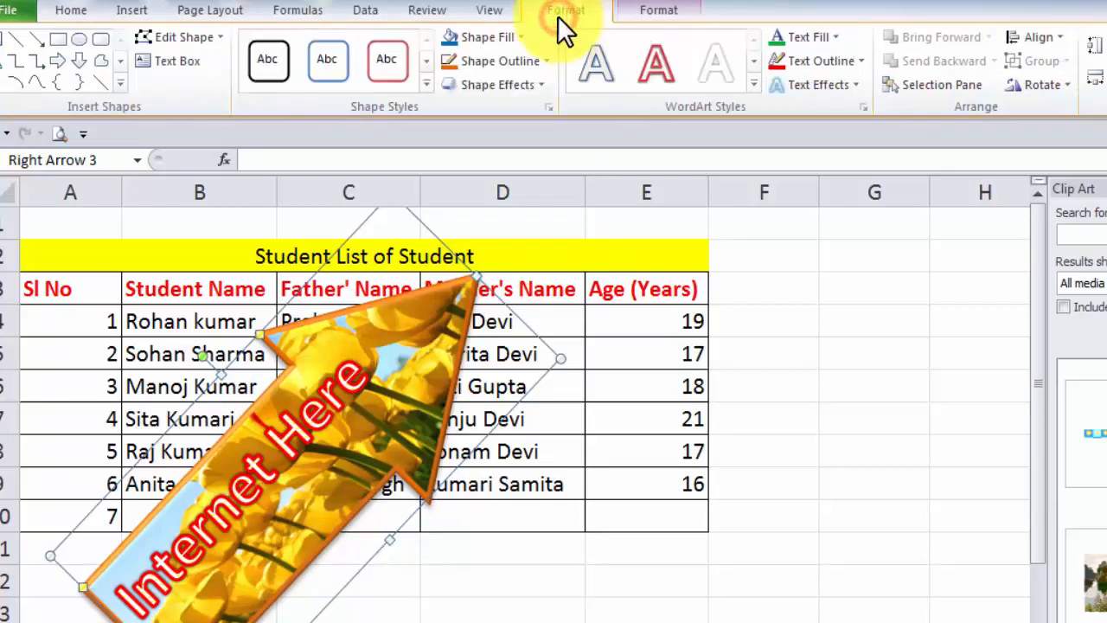
left_click(380, 81)
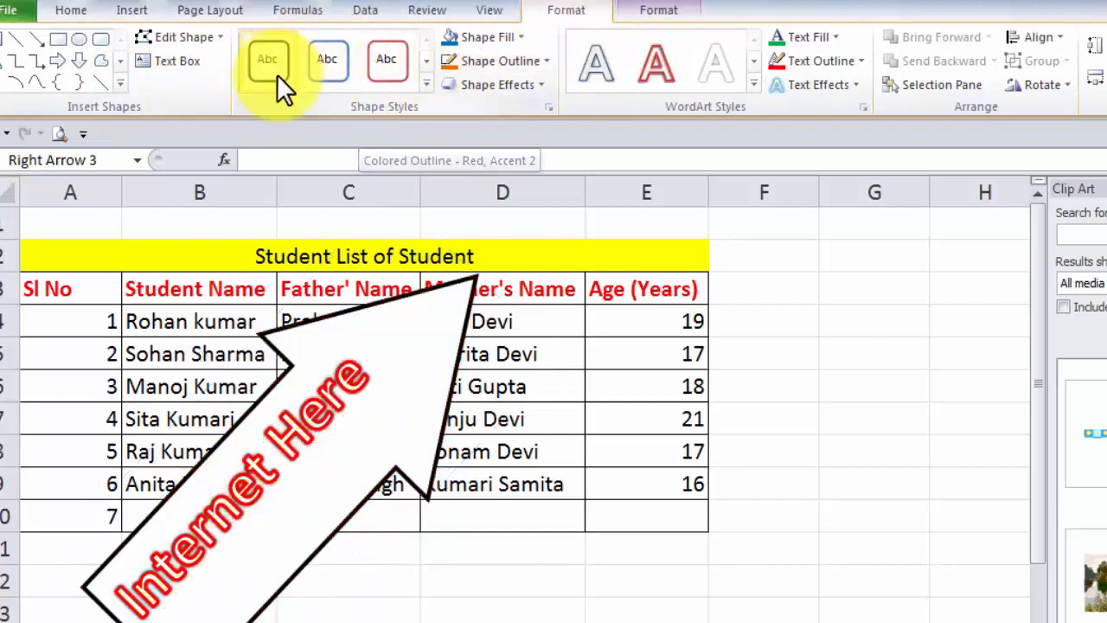
key("ctrl+z")
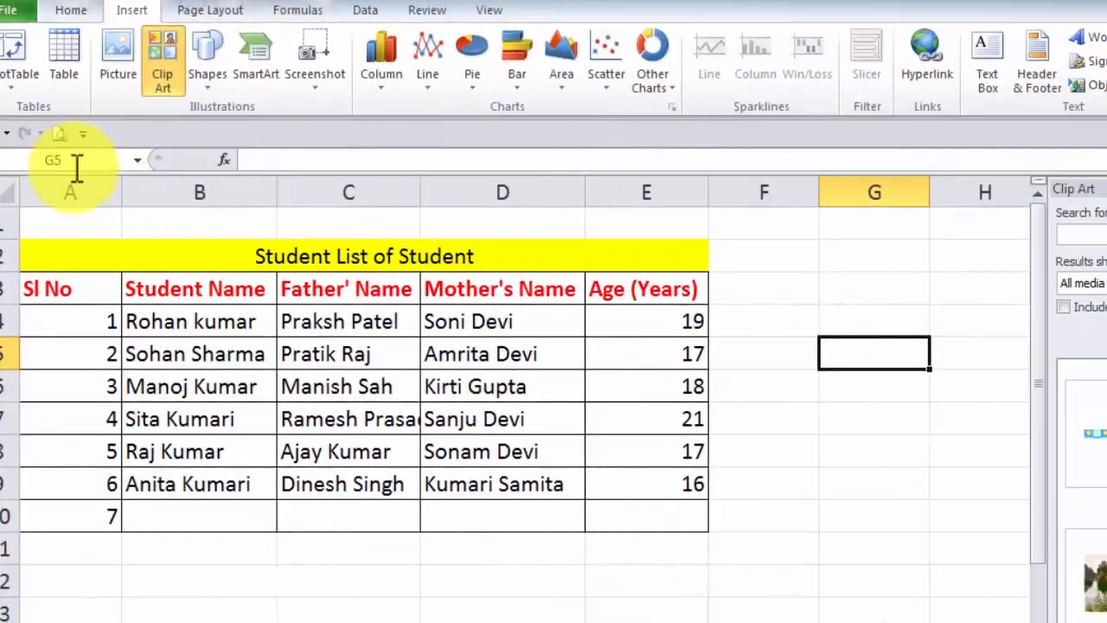
Insert a Multidirectional Cycle SmartArt graphic from the Cycle category into the worksheet.
left_click(258, 44)
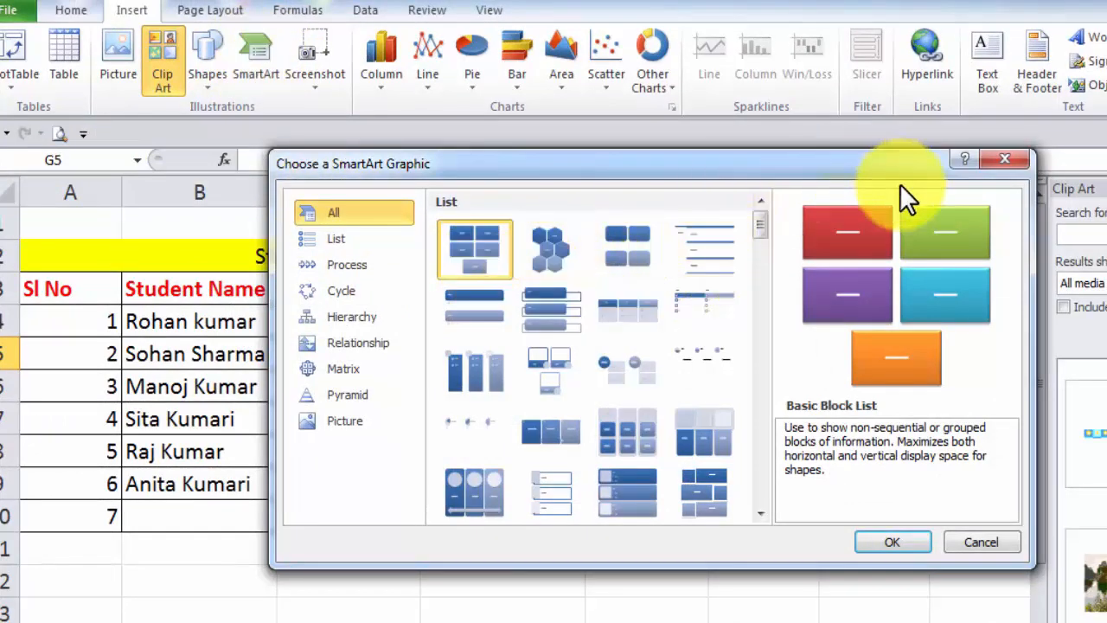
left_click(1007, 161)
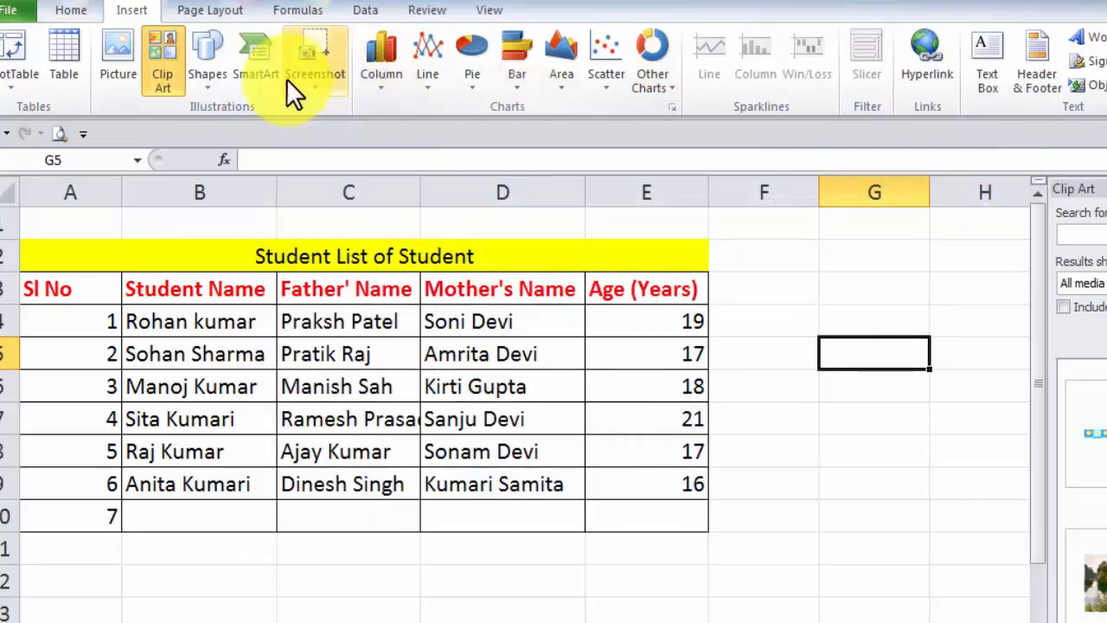
left_click(249, 45)
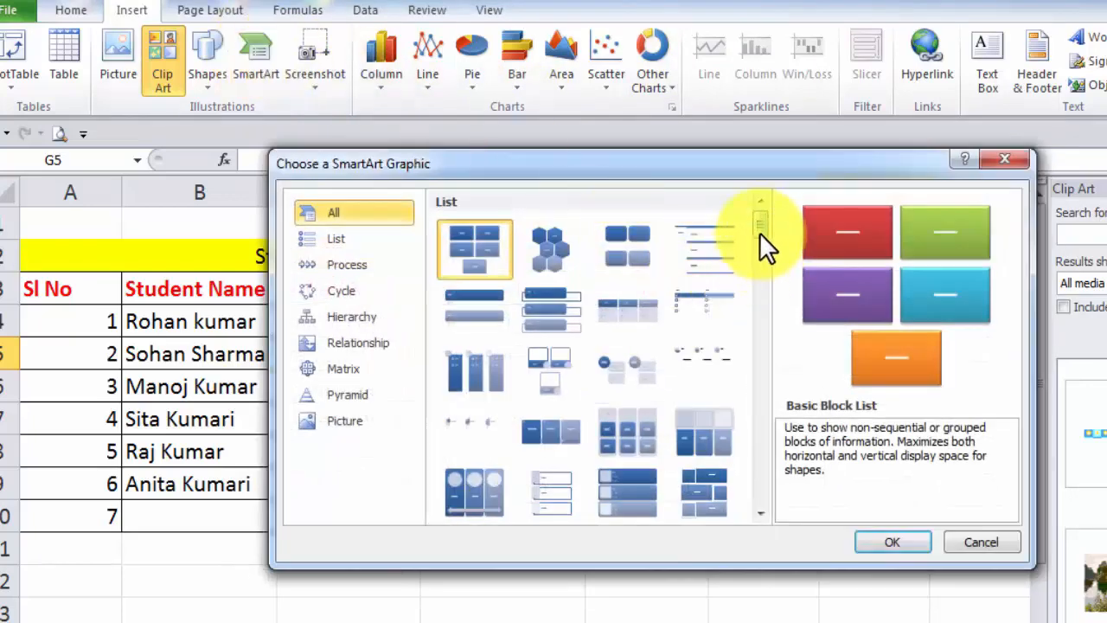
left_click_drag(759, 220, 770, 336)
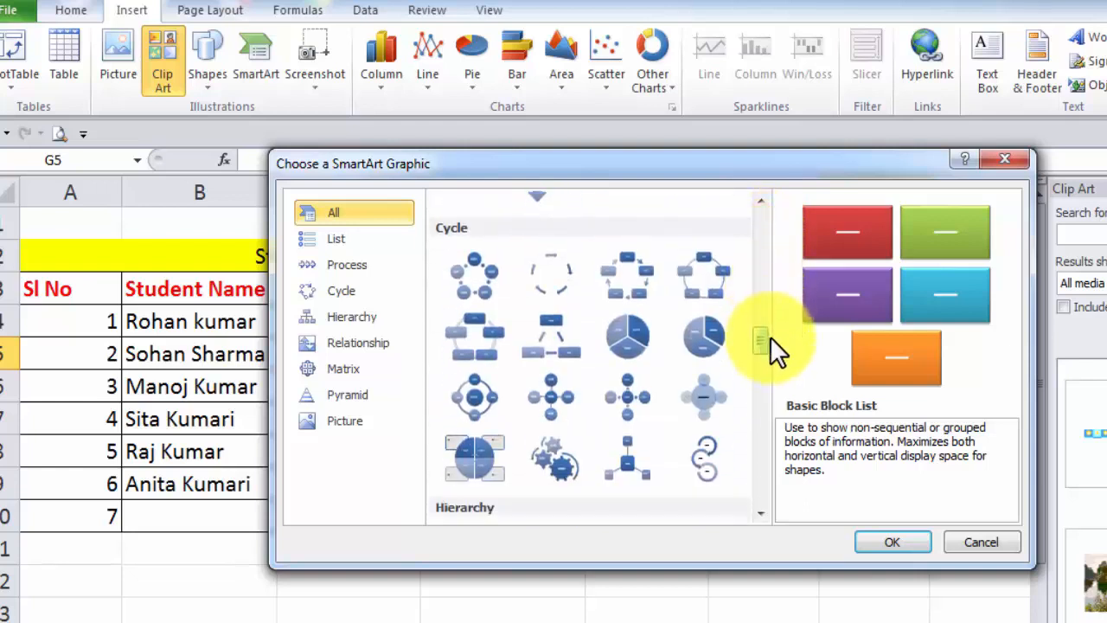
left_click(554, 330)
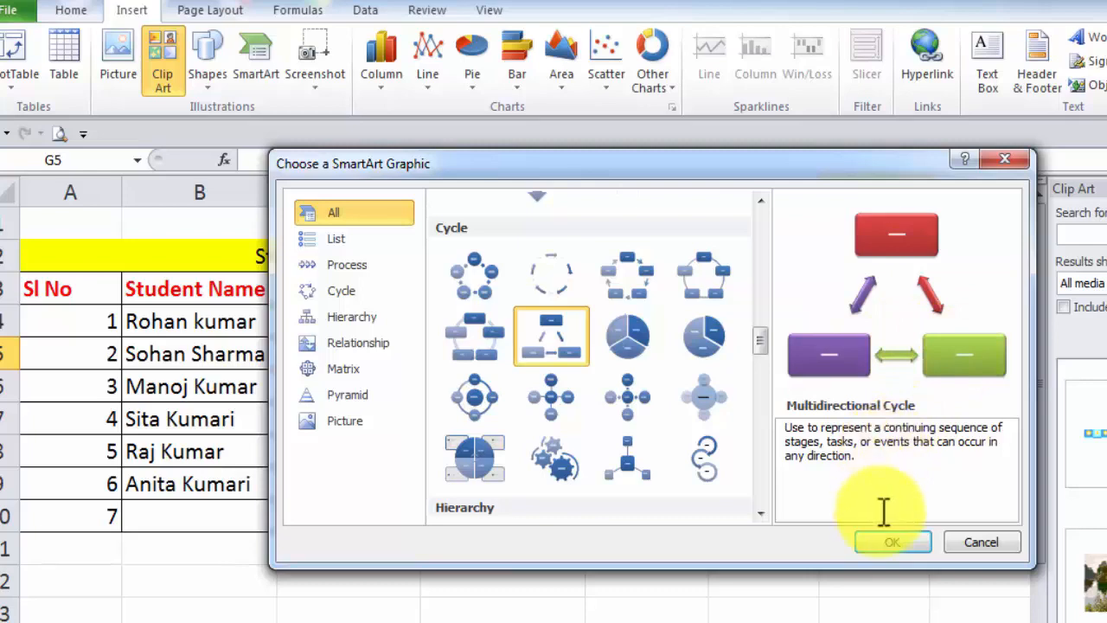
left_click(889, 542)
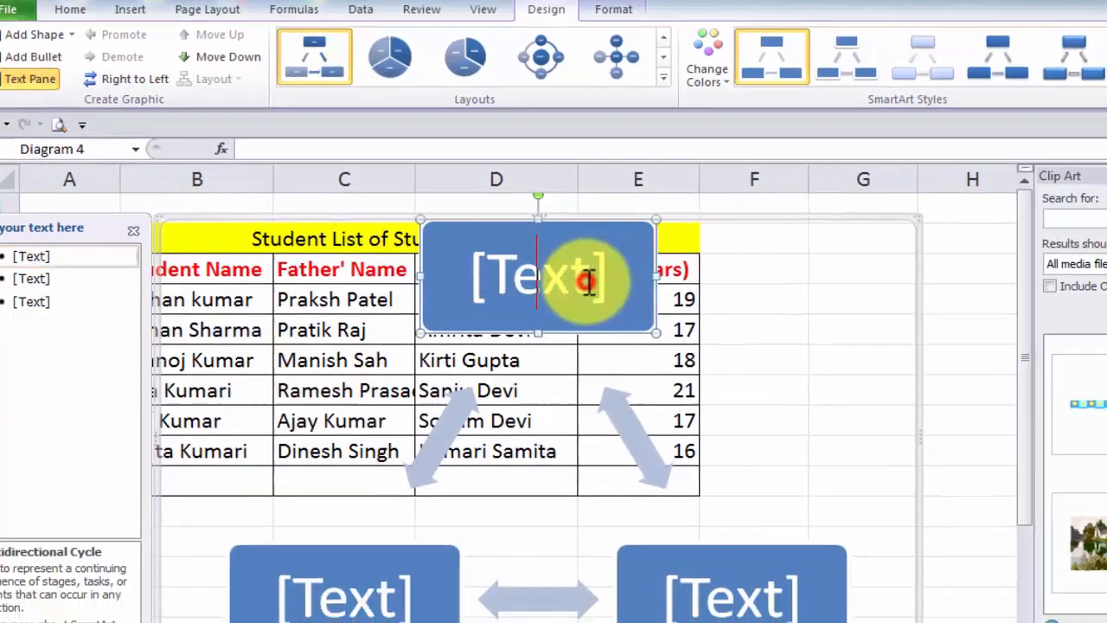
Label the SmartArt's upper box Computer, the lower-left box Hardware and the lower-right box Software.
left_click(596, 303)
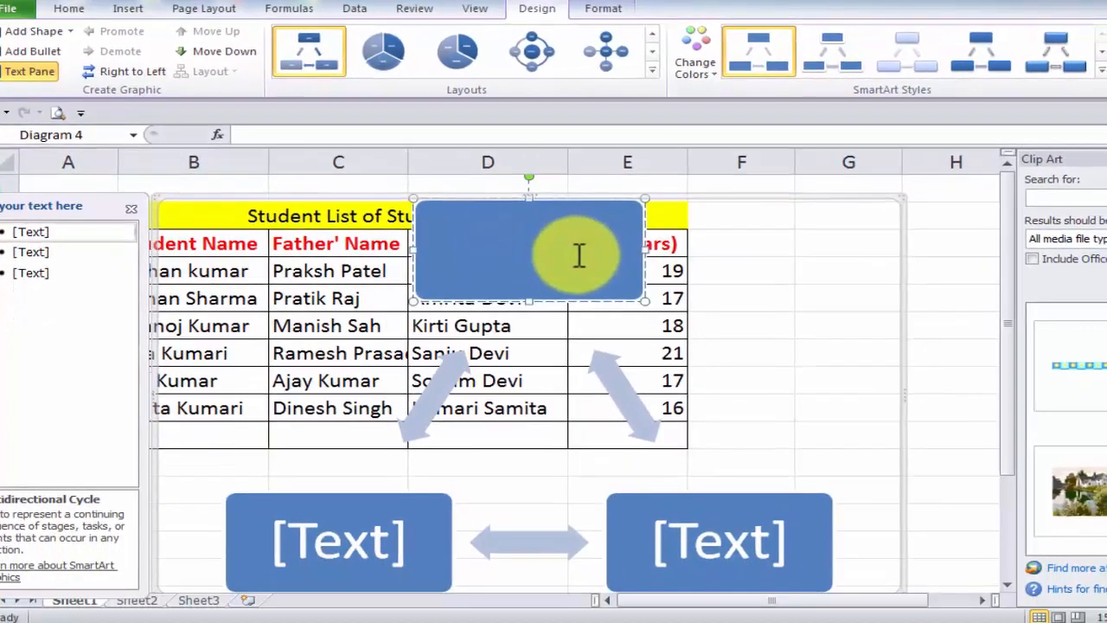
type("Computer")
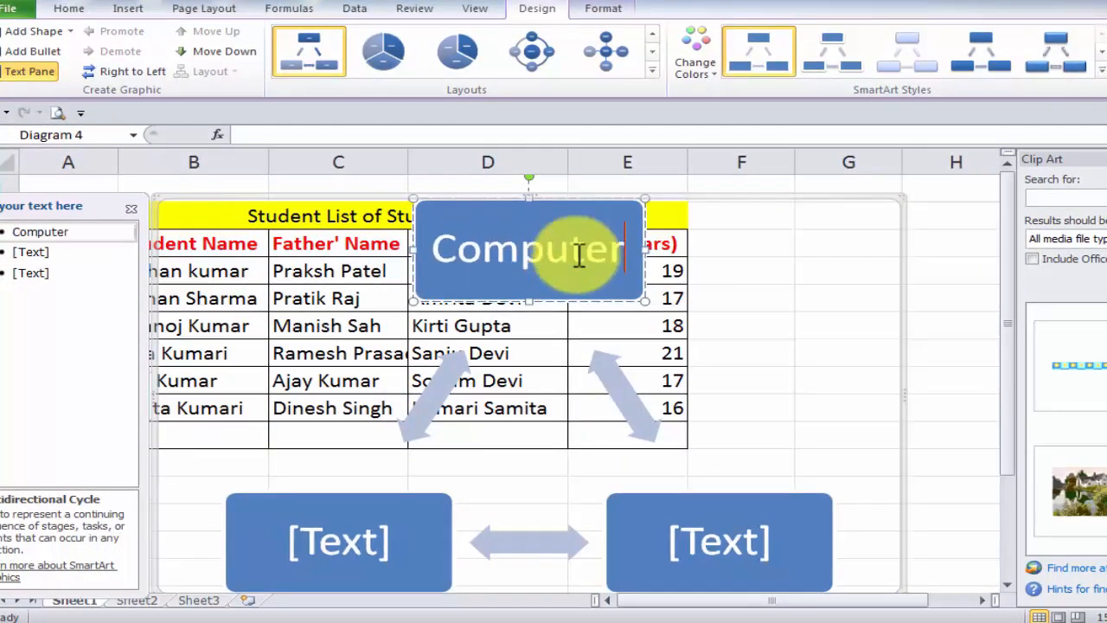
left_click(354, 536)
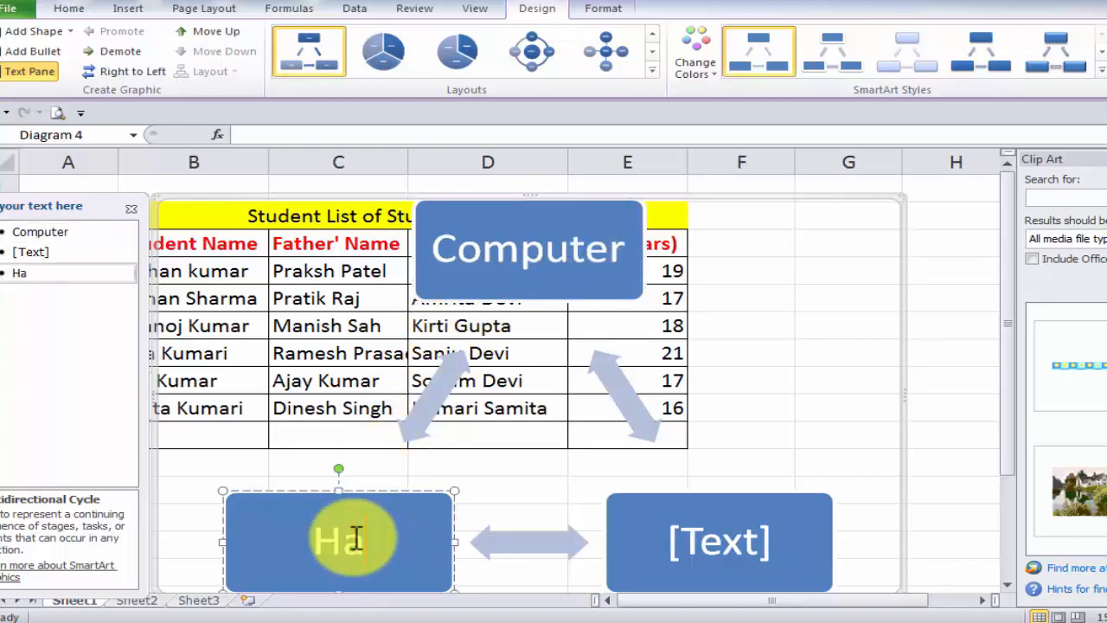
type("Hardware")
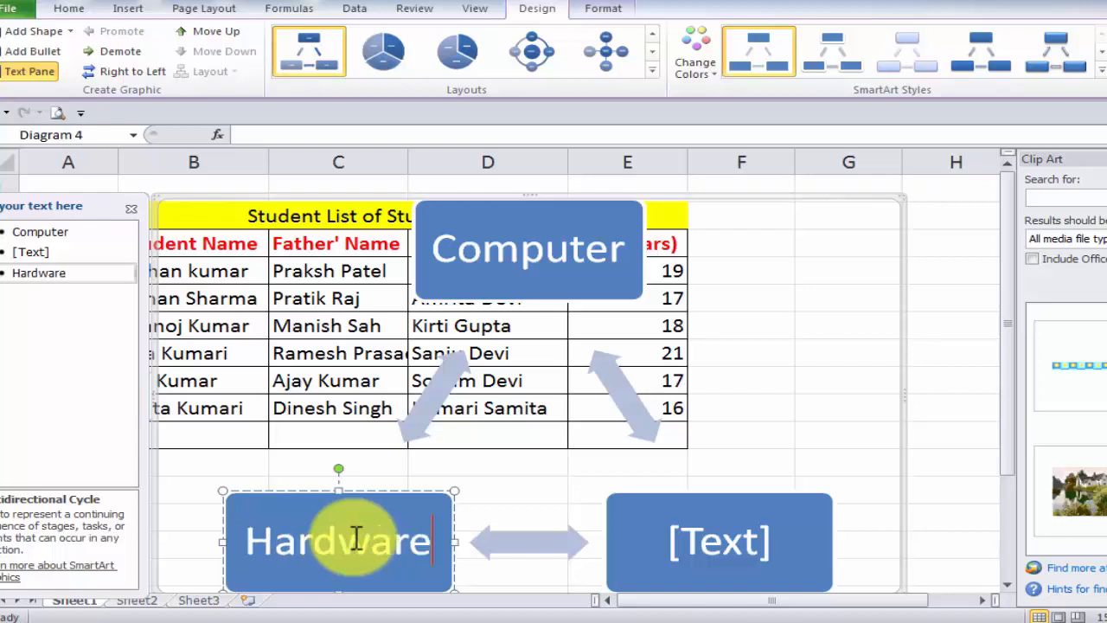
left_click(731, 545)
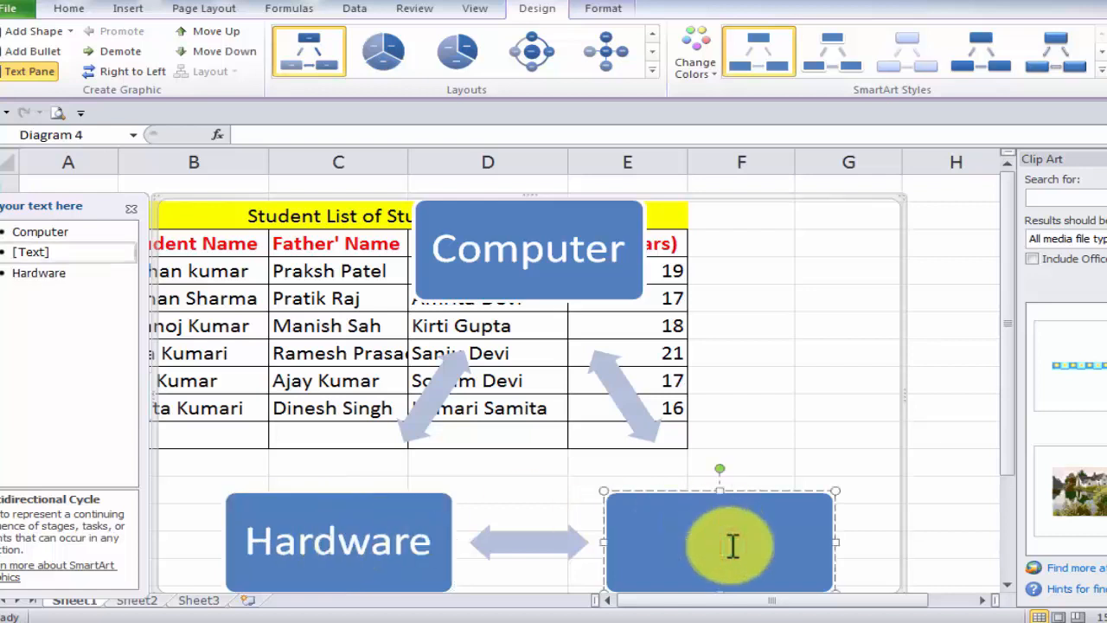
type("Soft")
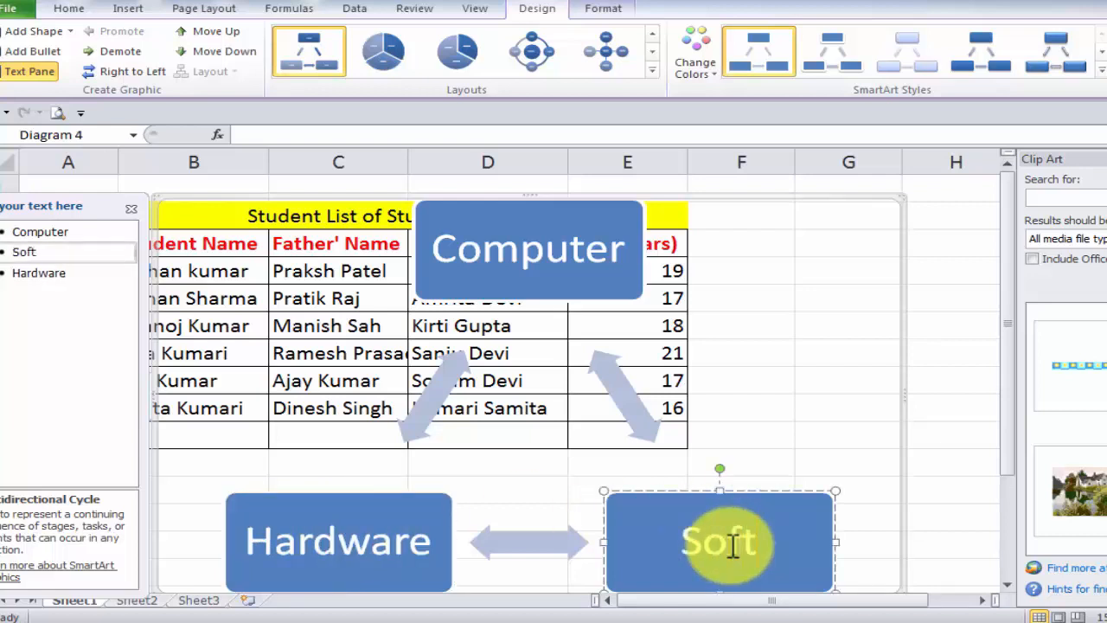
type("ware")
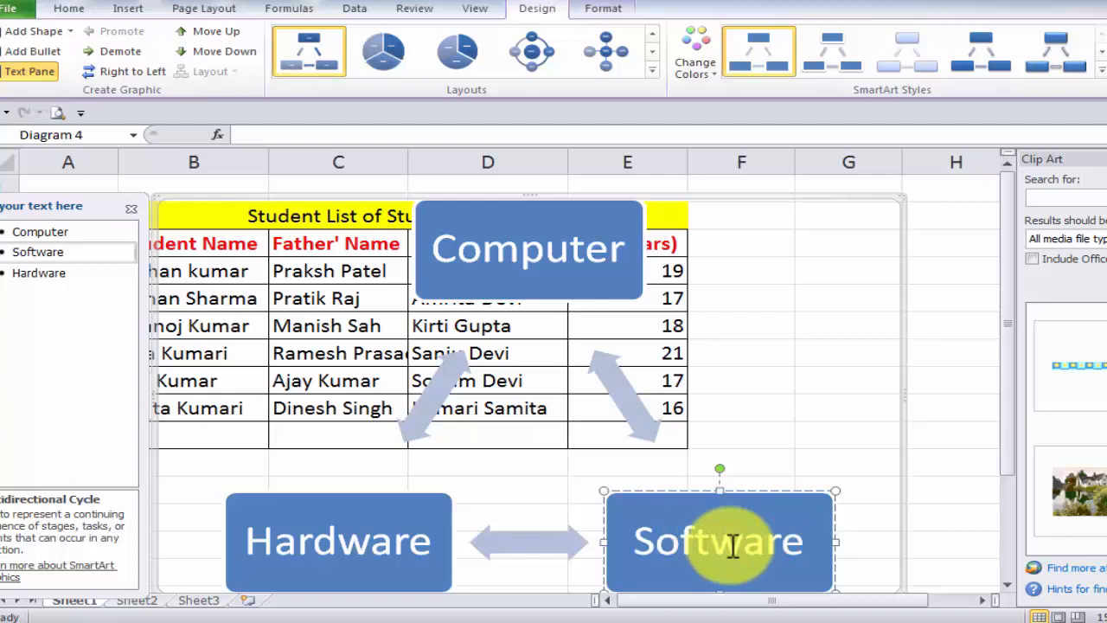
left_click(826, 379)
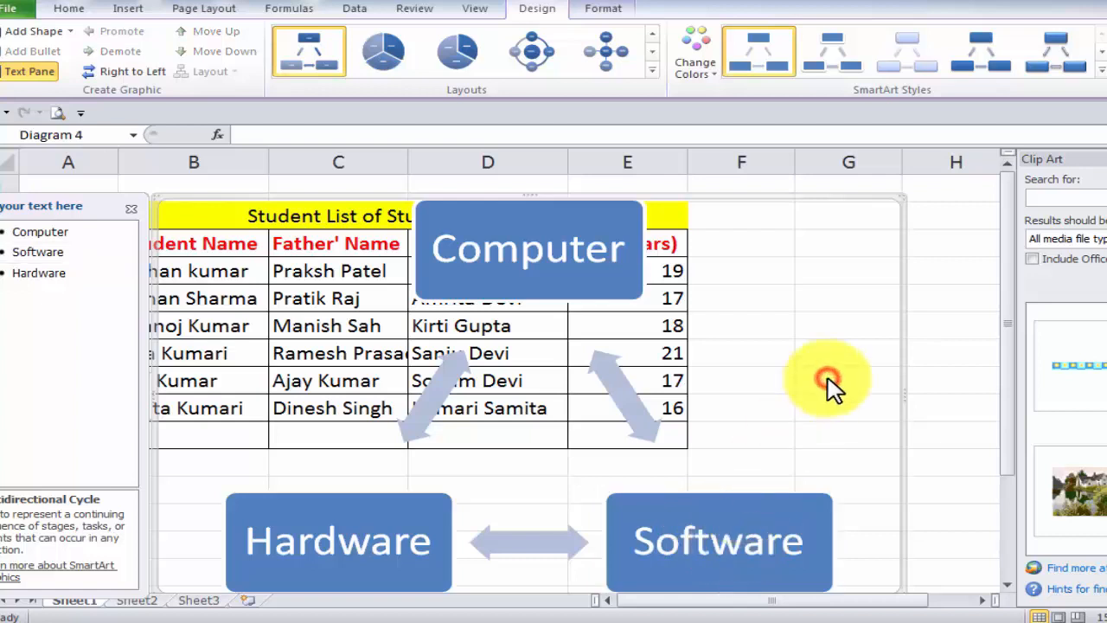
left_click(536, 275)
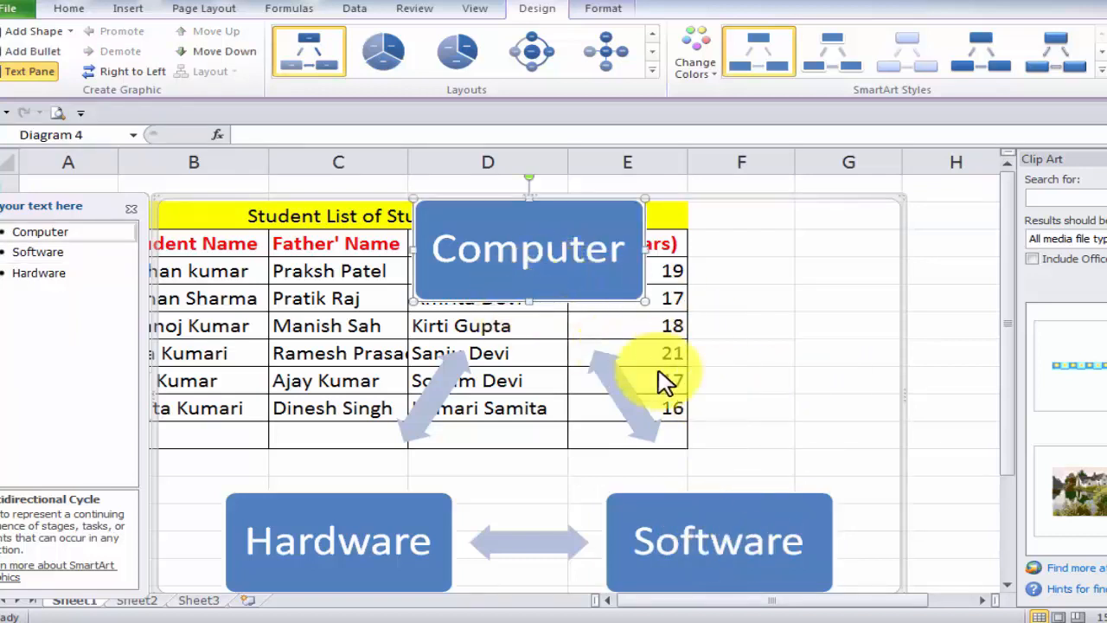
left_click(794, 331)
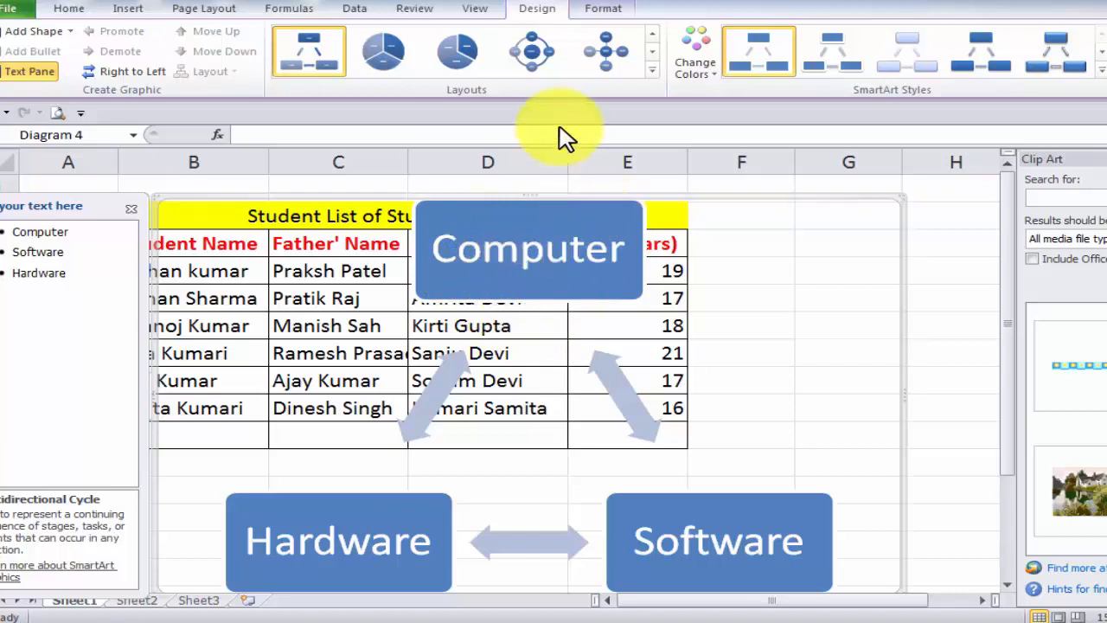
left_click(599, 11)
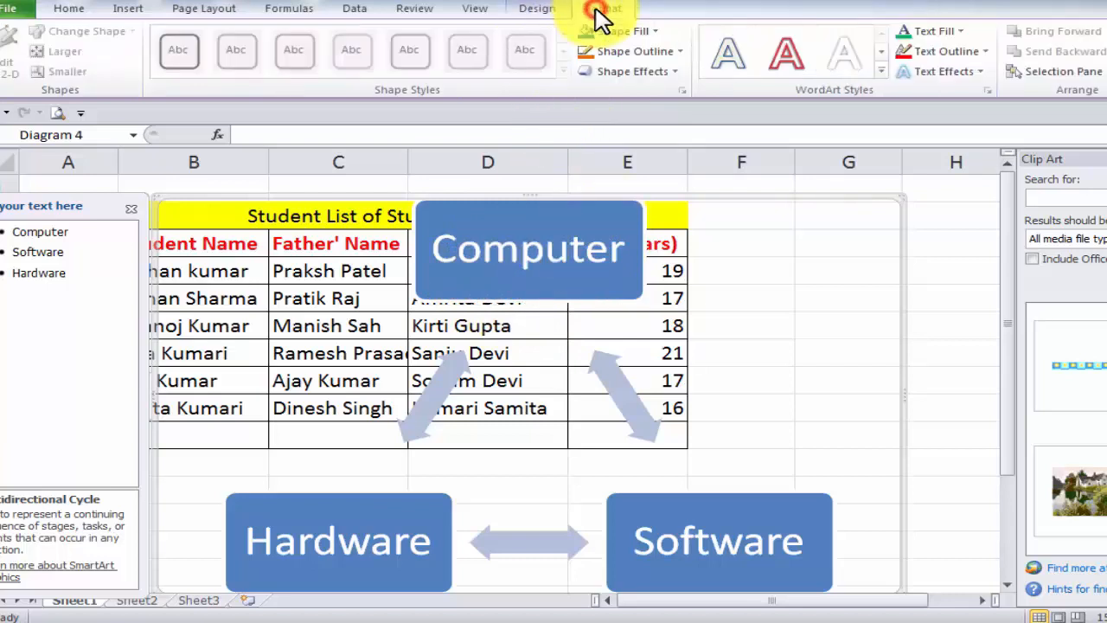
left_click(534, 8)
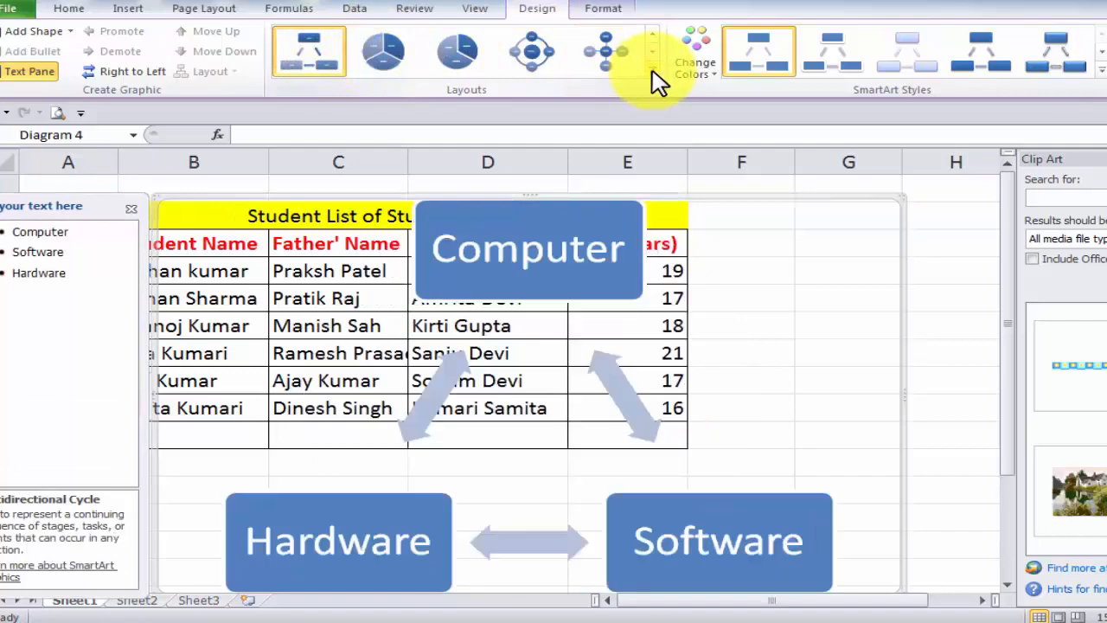
left_click(653, 71)
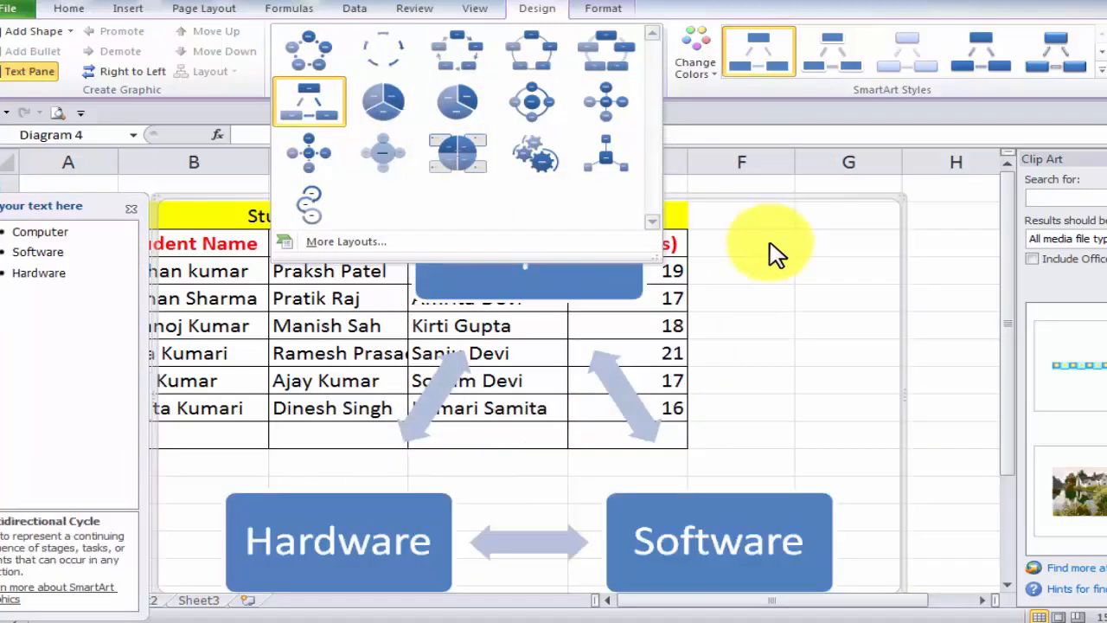
left_click(776, 251)
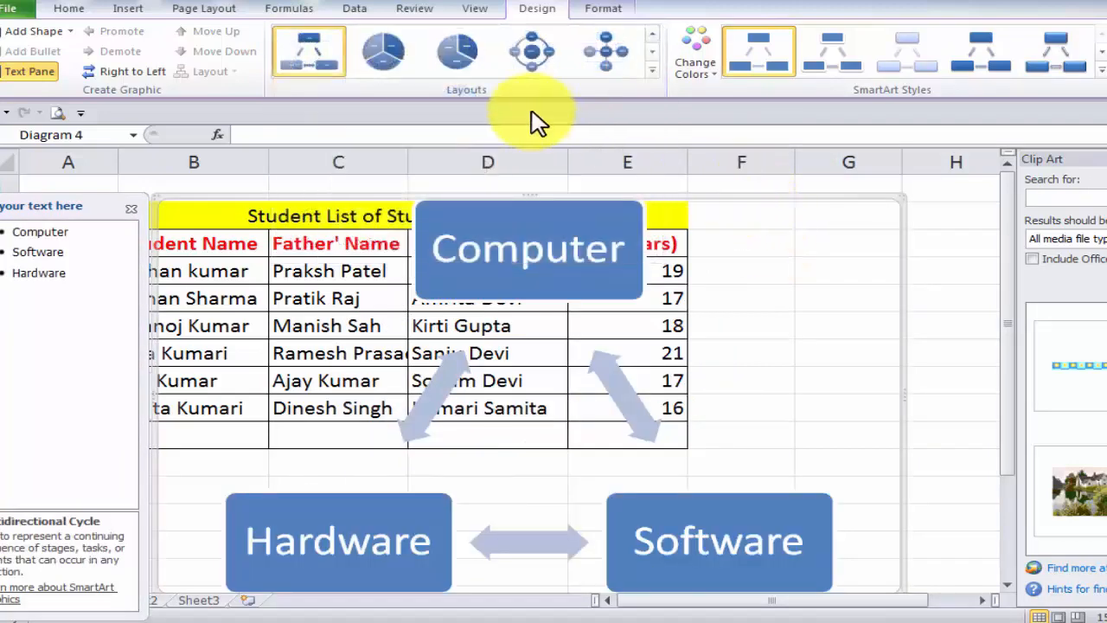
Recolor the SmartArt with the last Colorful option (blue, green and orange) and apply the second 3-D SmartArt style.
left_click(711, 69)
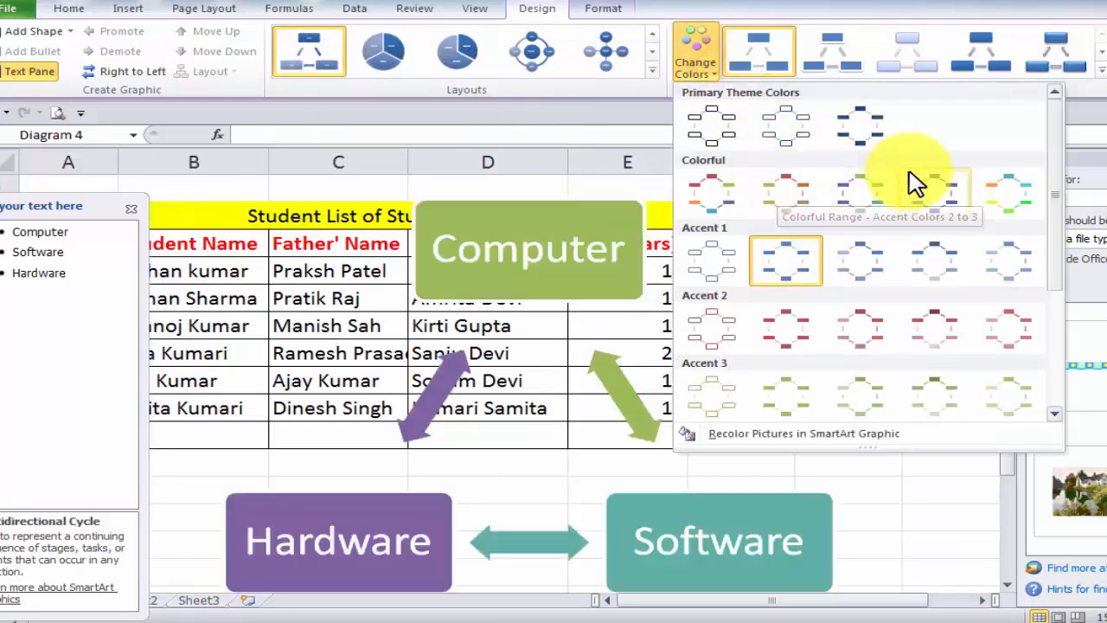
left_click(1003, 192)
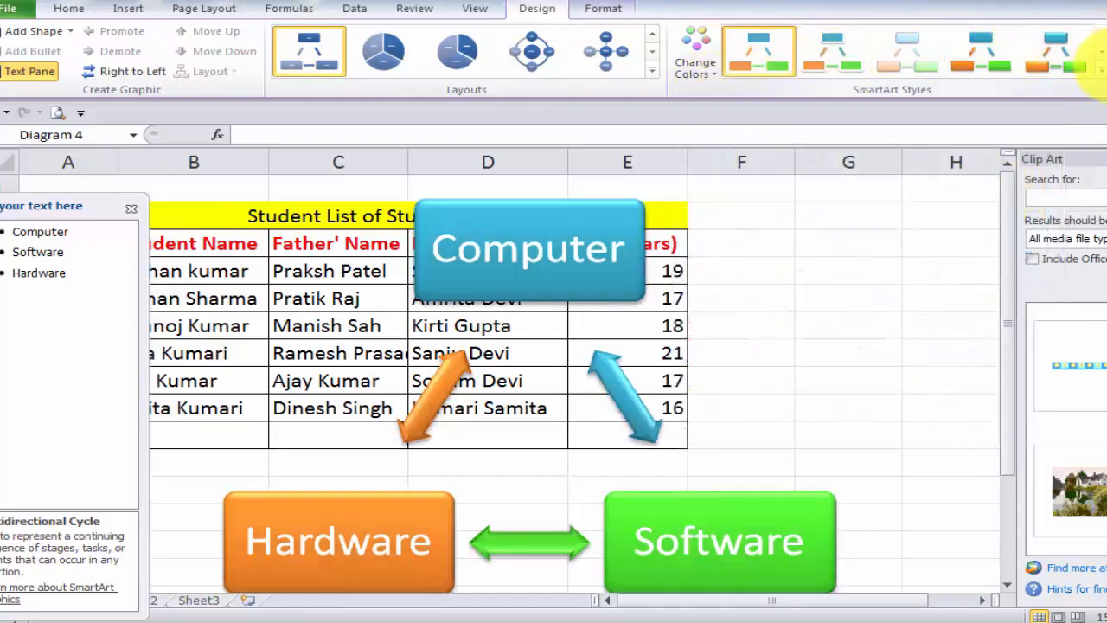
left_click(1101, 74)
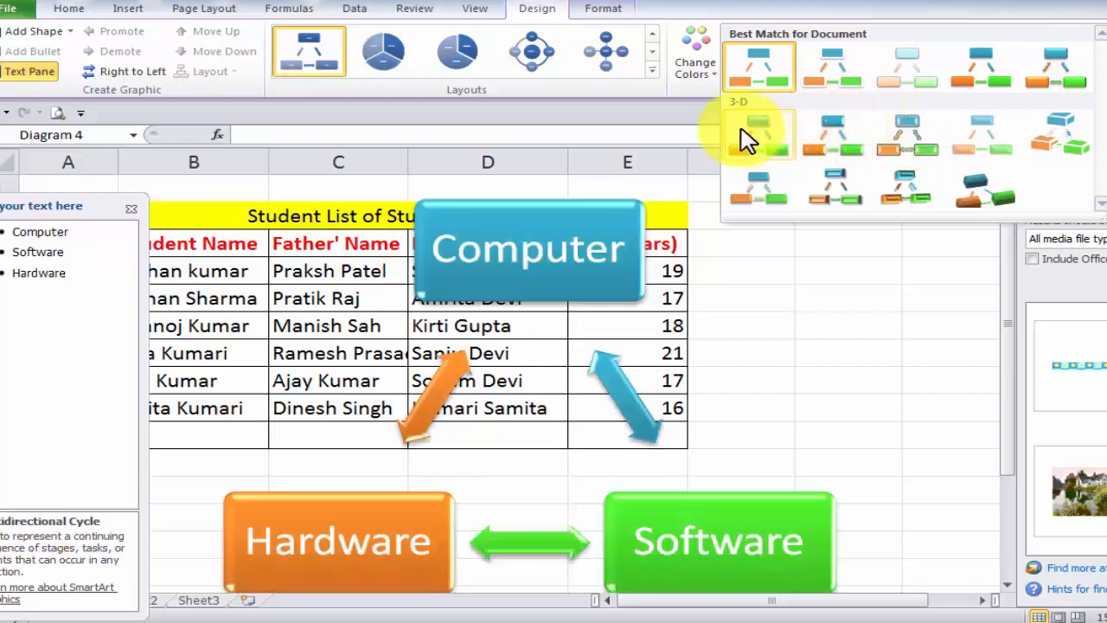
left_click(835, 141)
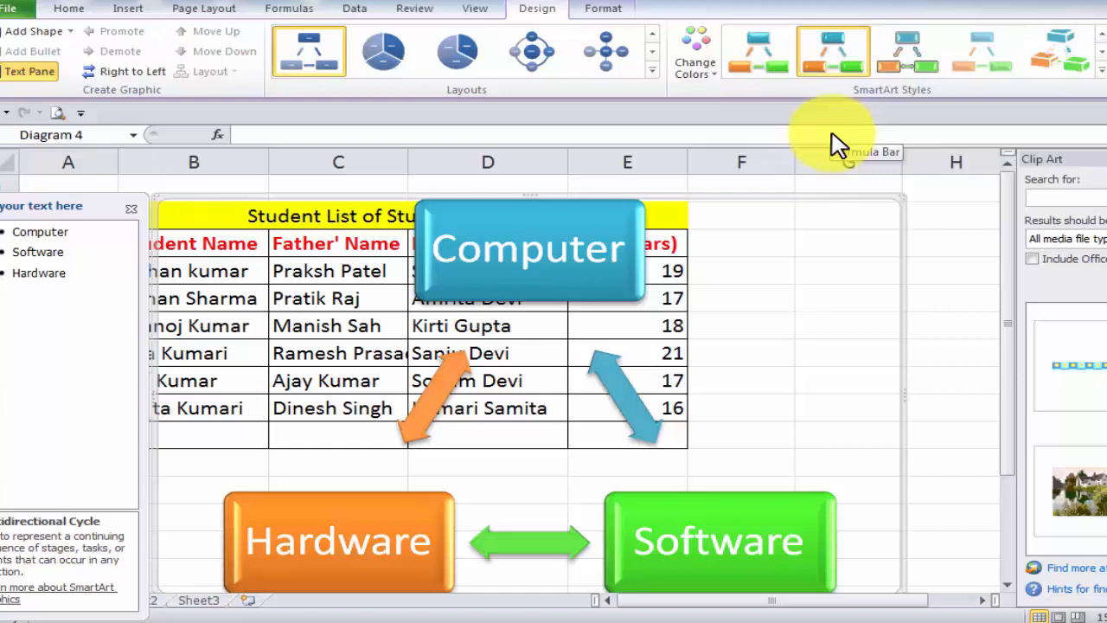
Fill the SmartArt's Computer box with standard yellow.
left_click(603, 9)
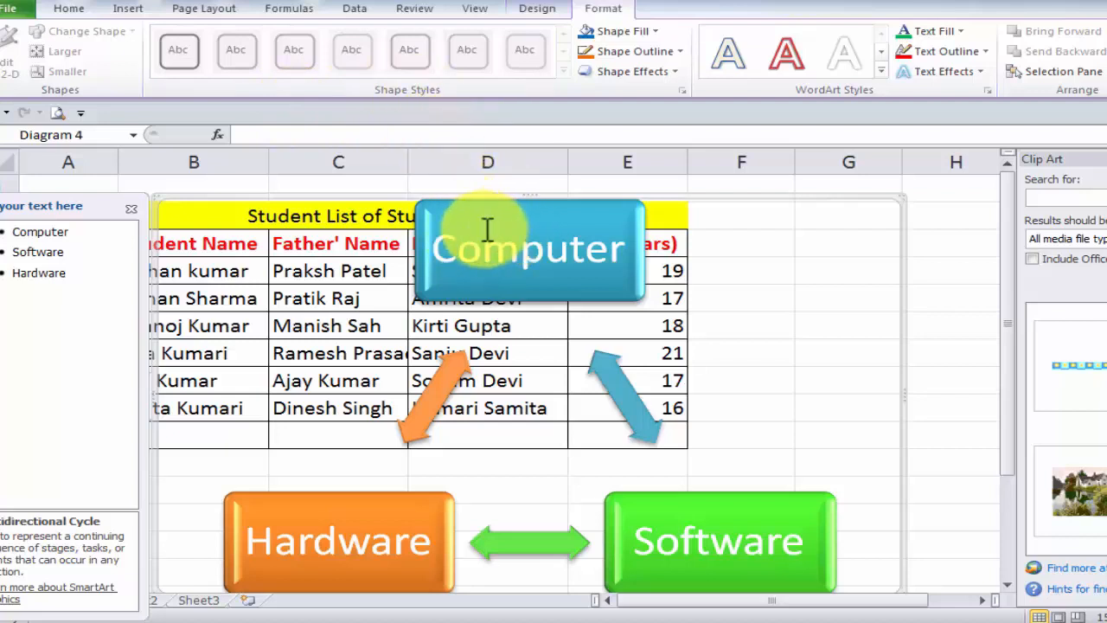
left_click(594, 230)
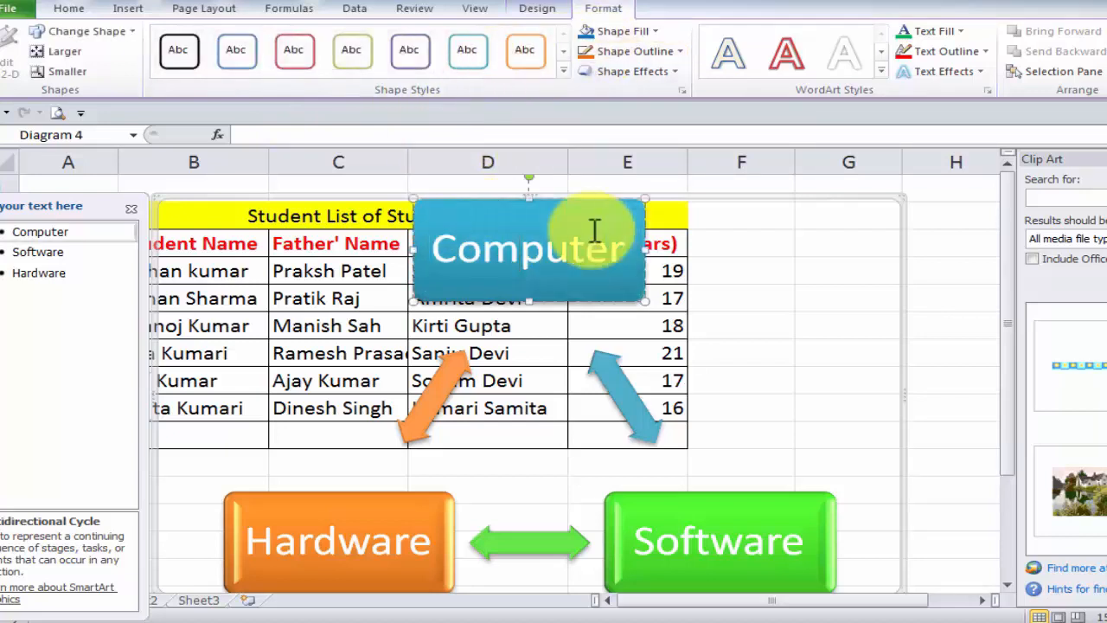
left_click(487, 200)
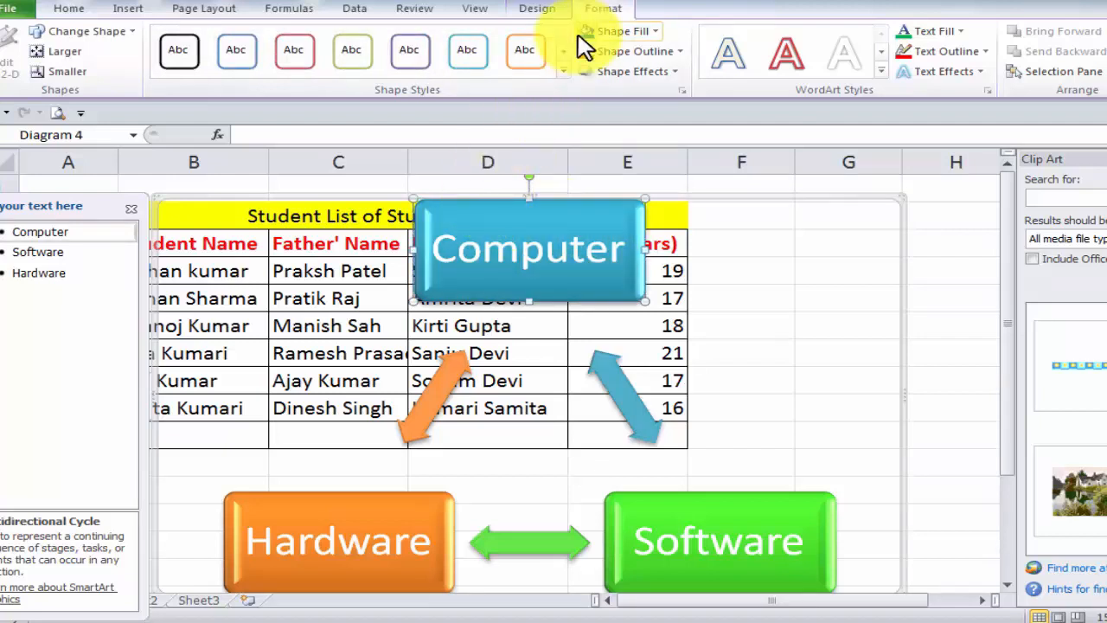
left_click(655, 32)
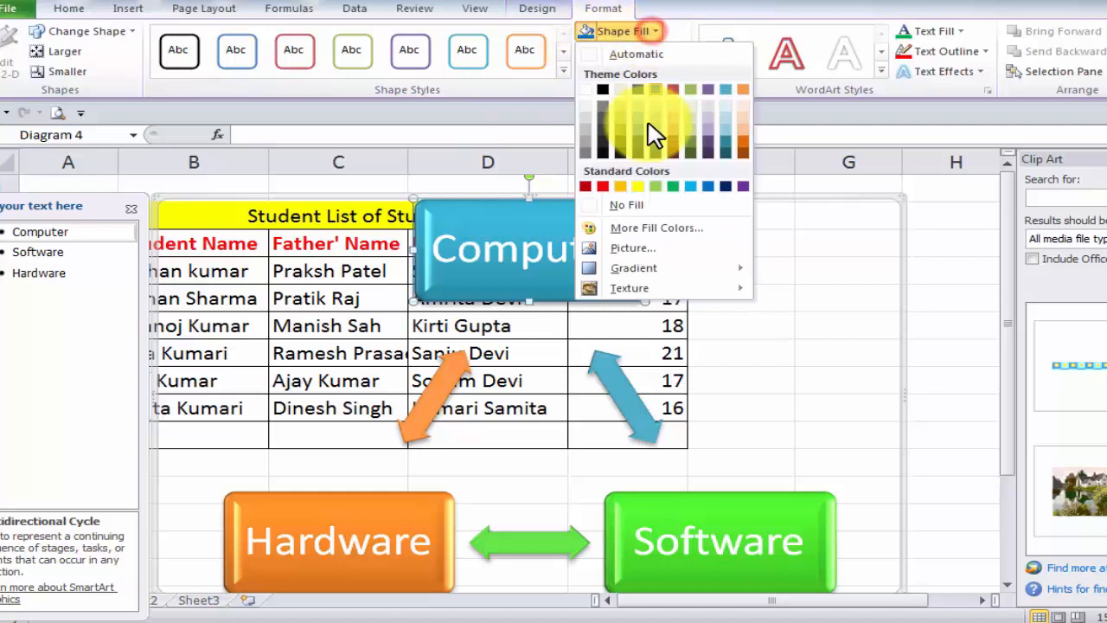
left_click(638, 186)
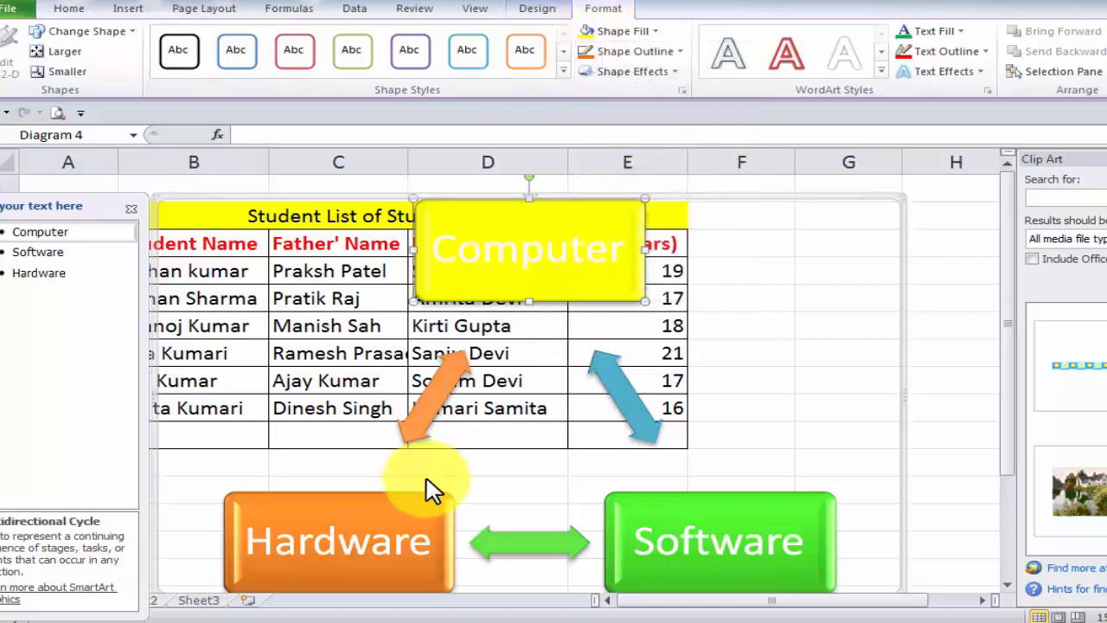
Fill the SmartArt's Hardware box with standard green.
left_click(399, 497)
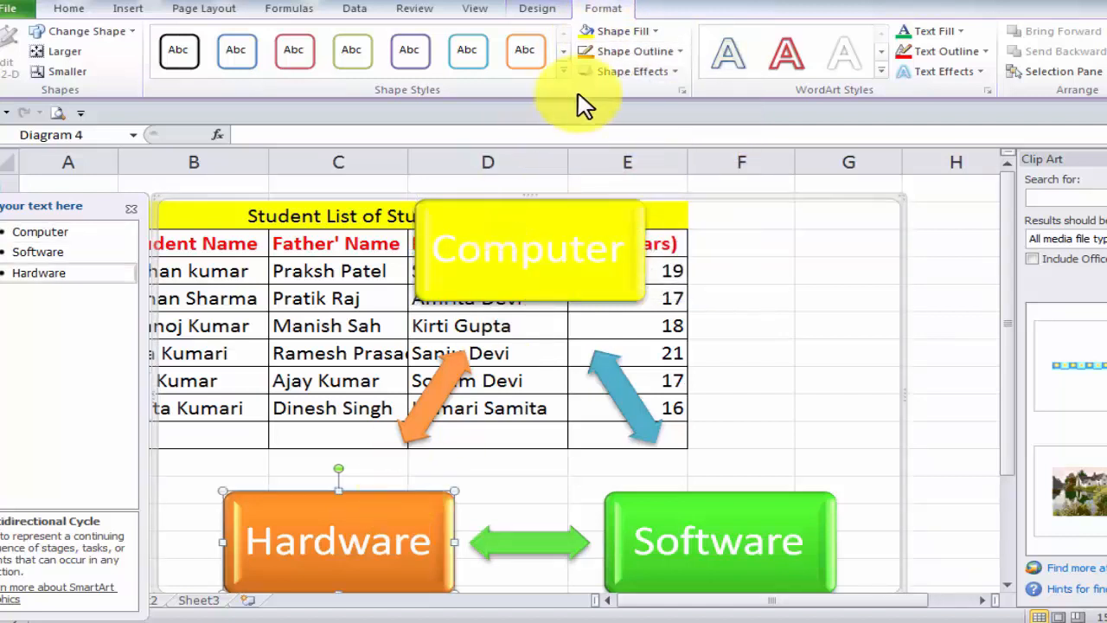
left_click(650, 30)
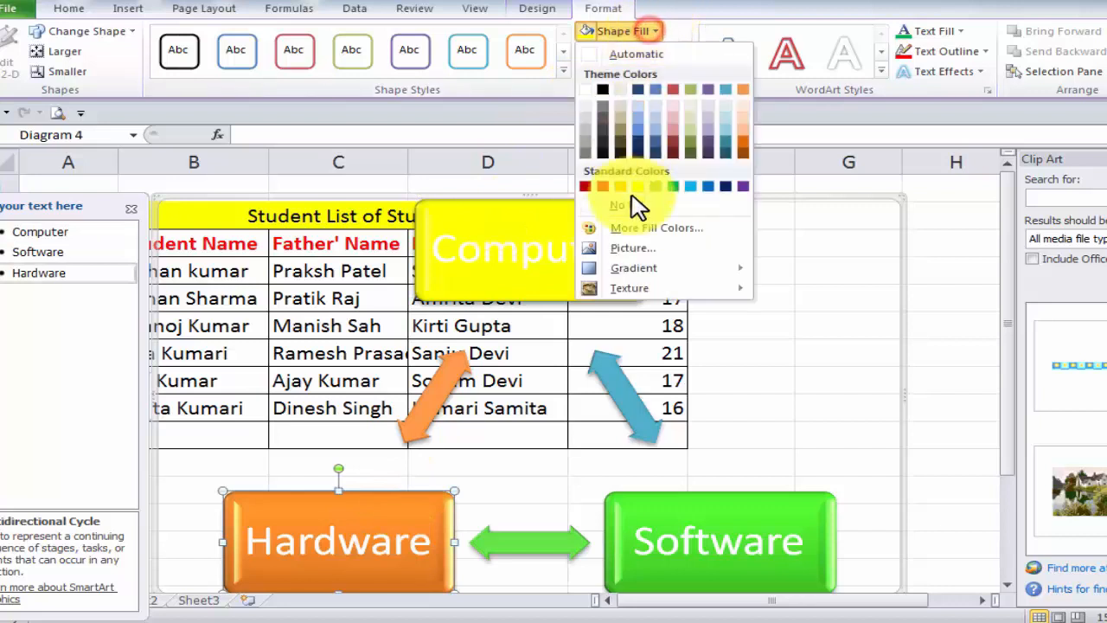
left_click(673, 188)
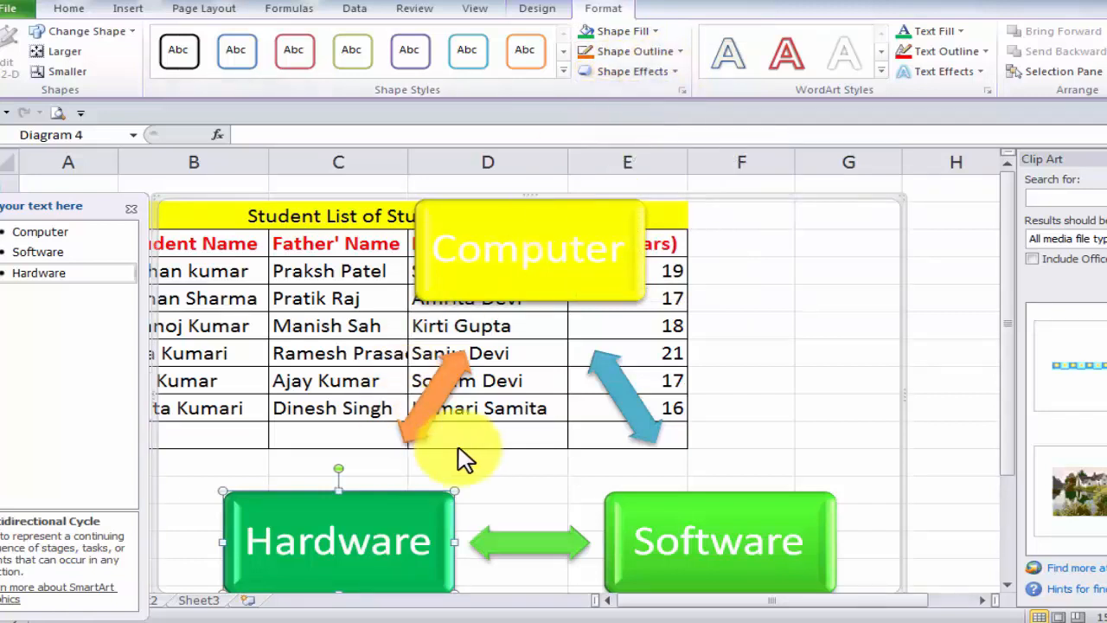
left_click(618, 395)
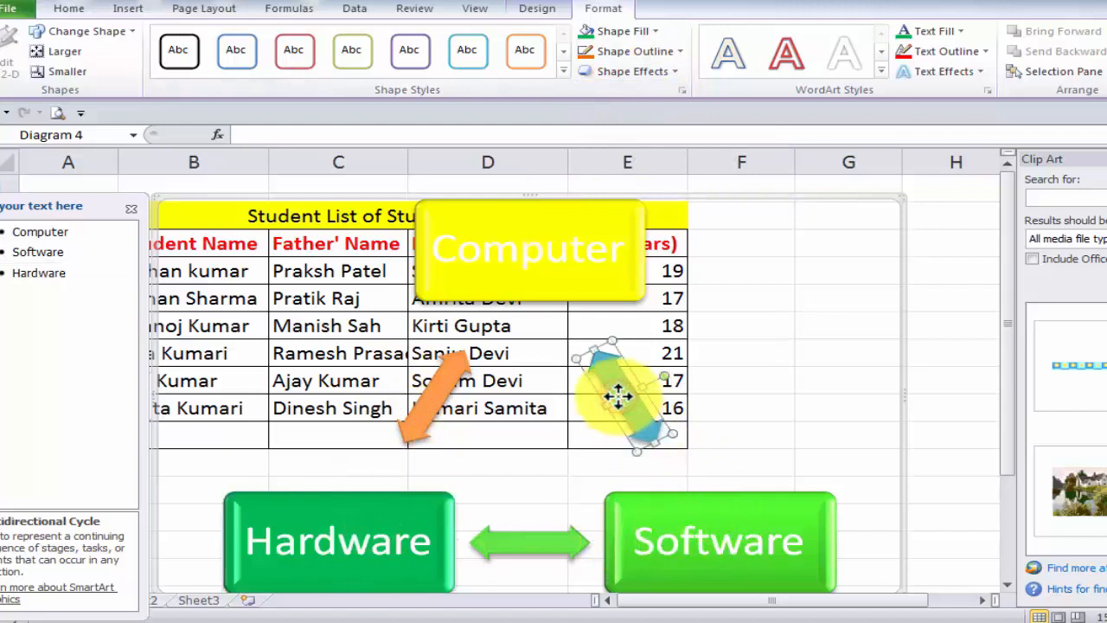
left_click(429, 394)
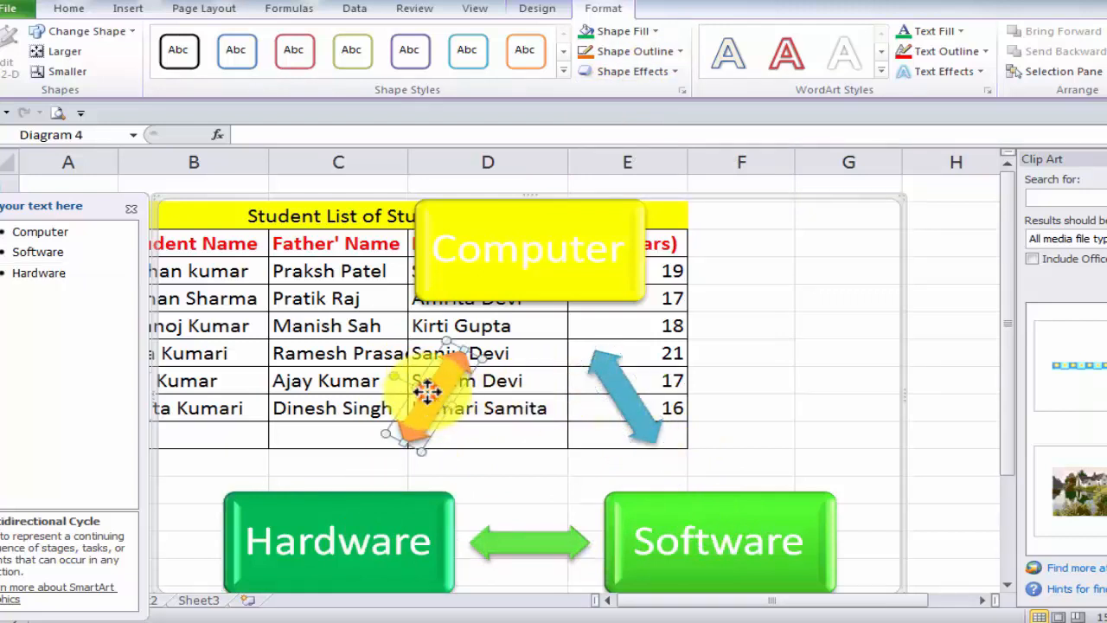
left_click(576, 267)
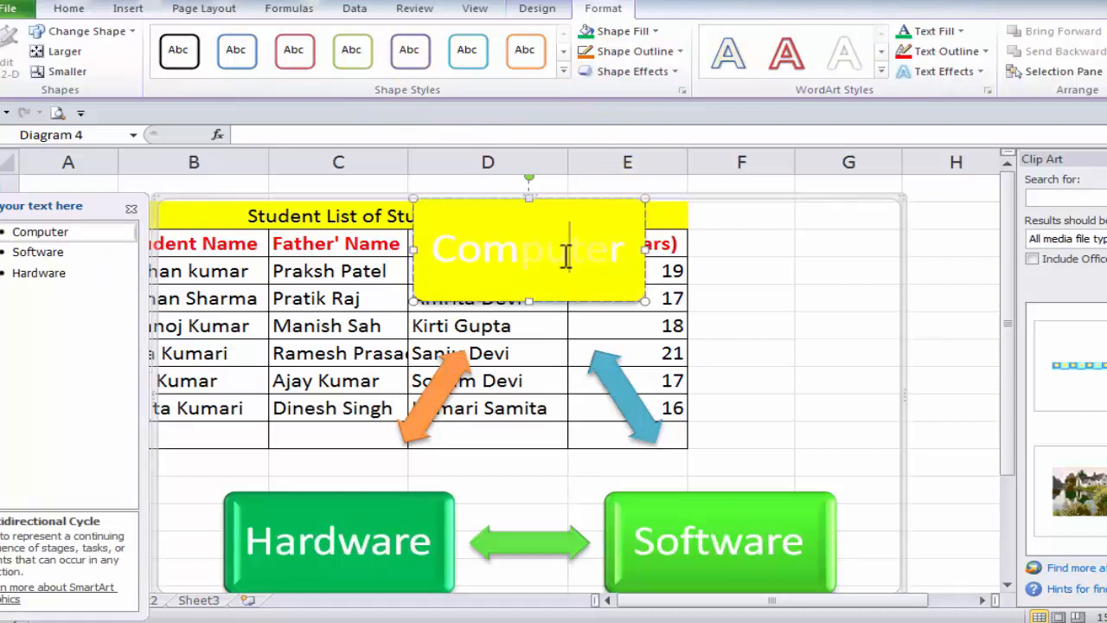
Insert a screenshot of the open Paint window into the worksheet at cell G5.
left_click(128, 10)
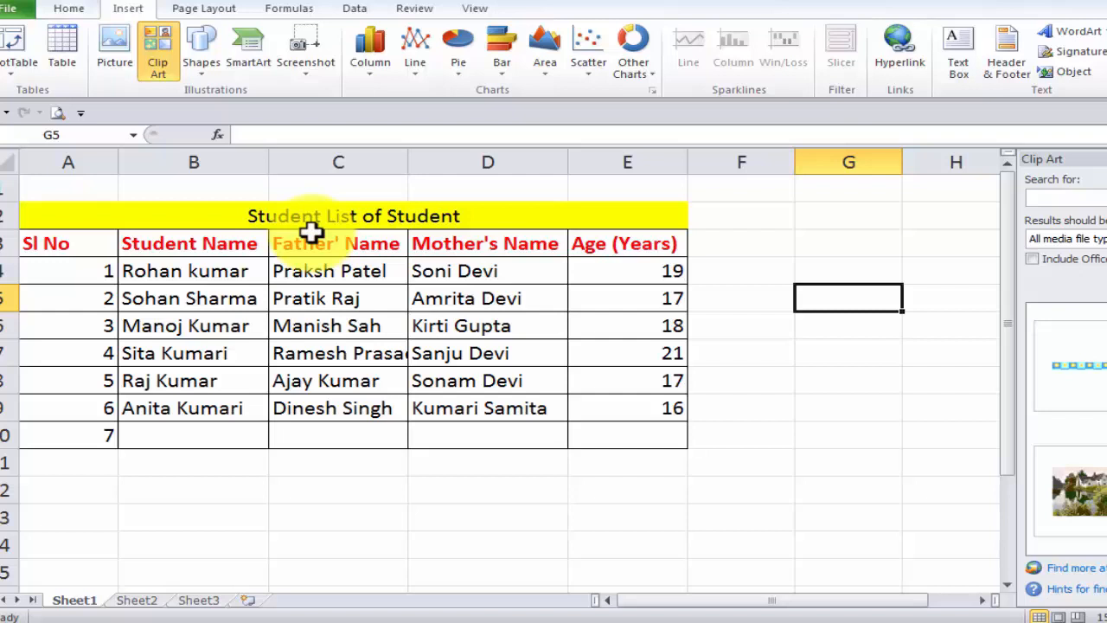
left_click(312, 74)
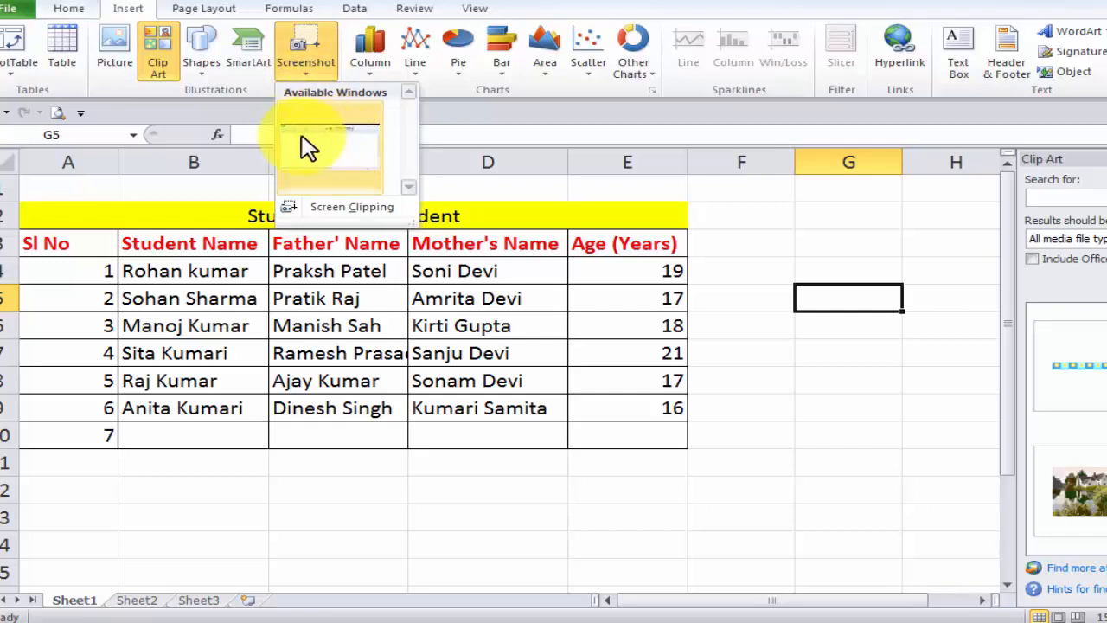
left_click(327, 144)
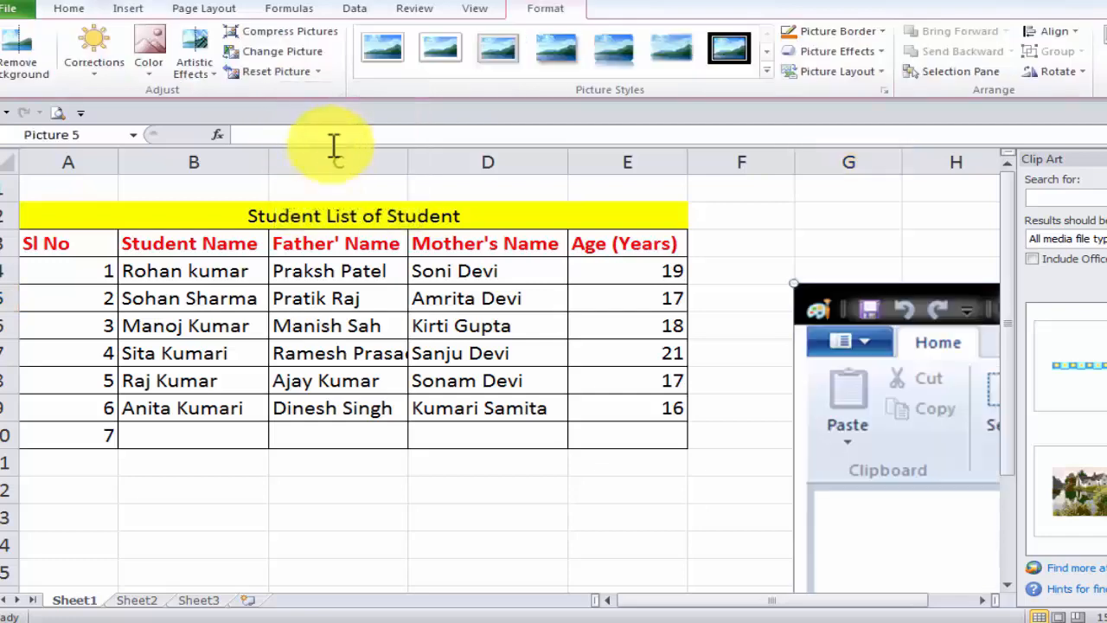
Move the Paint window screenshot over the student table, shrink it to about columns B to F, and delete it.
mouse_move(868, 287)
left_mouse_down()
mouse_move(625, 277)
mouse_move(363, 217)
mouse_move(126, 217)
mouse_move(69, 178)
left_mouse_up()
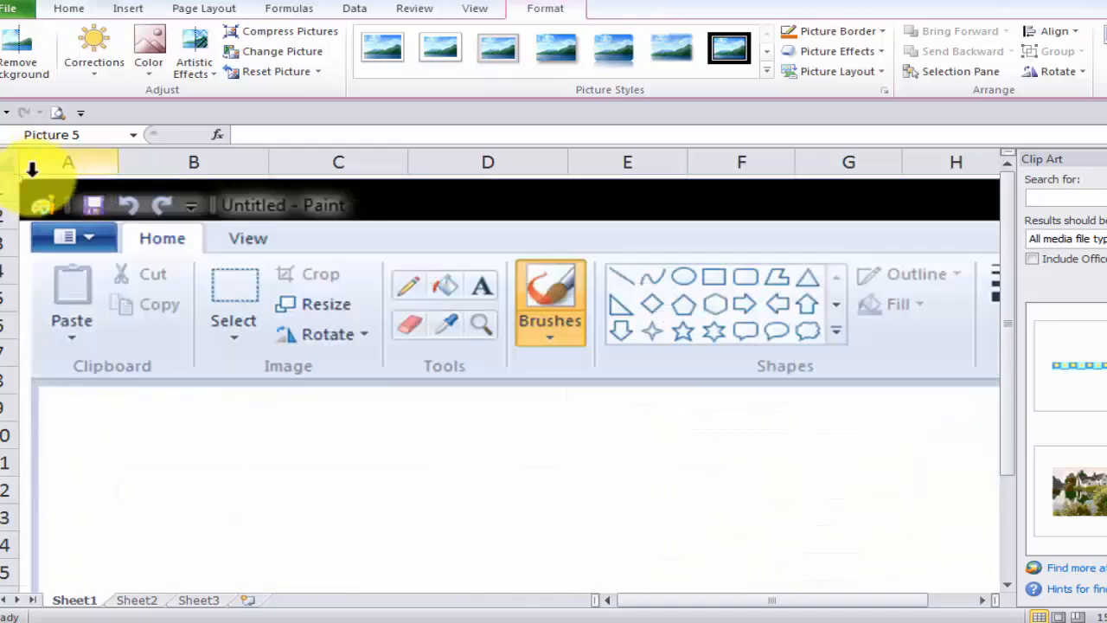
left_click_drag(19, 175, 562, 406)
mouse_move(649, 432)
left_mouse_down()
mouse_move(433, 375)
mouse_move(144, 185)
mouse_move(190, 213)
left_mouse_up()
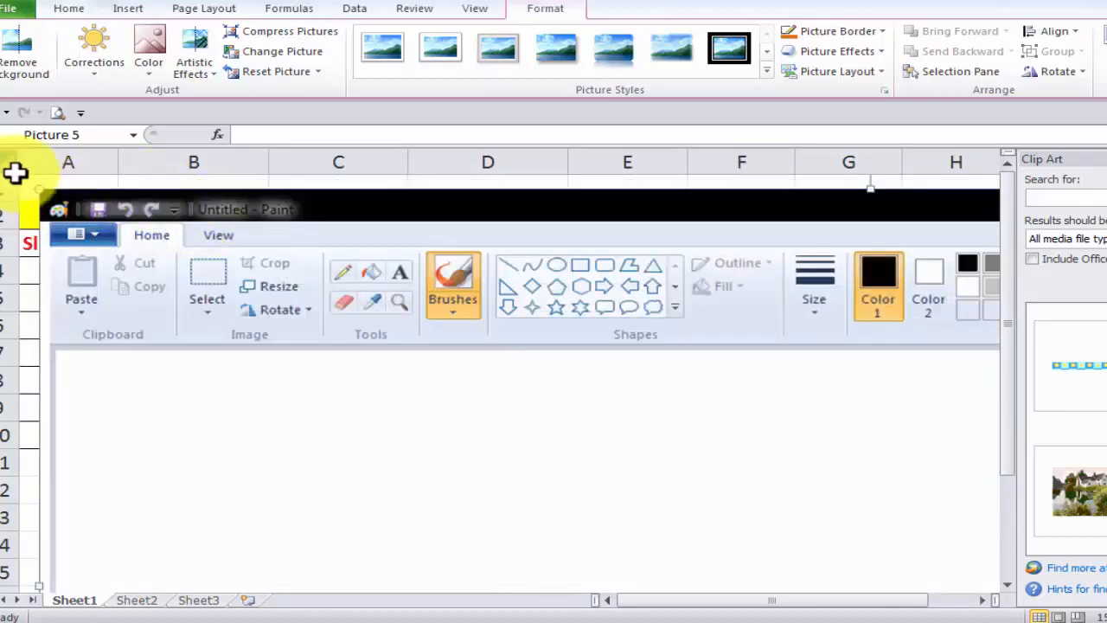
mouse_move(39, 190)
left_mouse_down()
mouse_move(346, 265)
mouse_move(744, 426)
mouse_move(504, 321)
mouse_move(255, 190)
left_mouse_up()
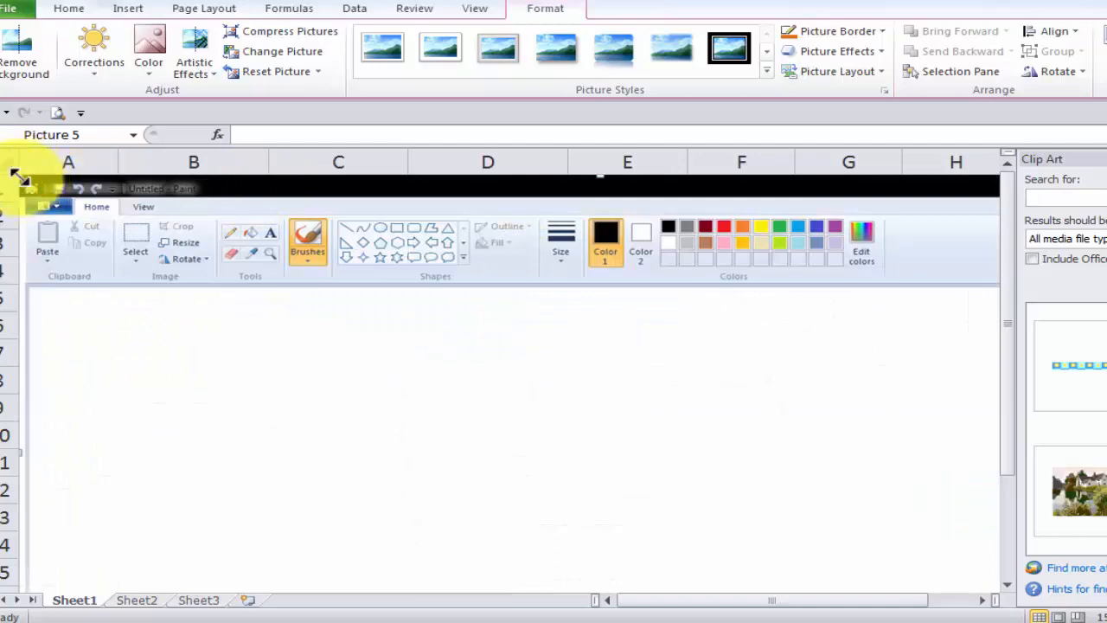
mouse_move(12, 170)
left_mouse_down()
mouse_move(161, 248)
mouse_move(390, 334)
mouse_move(630, 450)
mouse_move(597, 451)
left_mouse_up()
mouse_move(699, 478)
left_mouse_down()
mouse_move(452, 376)
mouse_move(304, 205)
mouse_move(296, 248)
left_mouse_up()
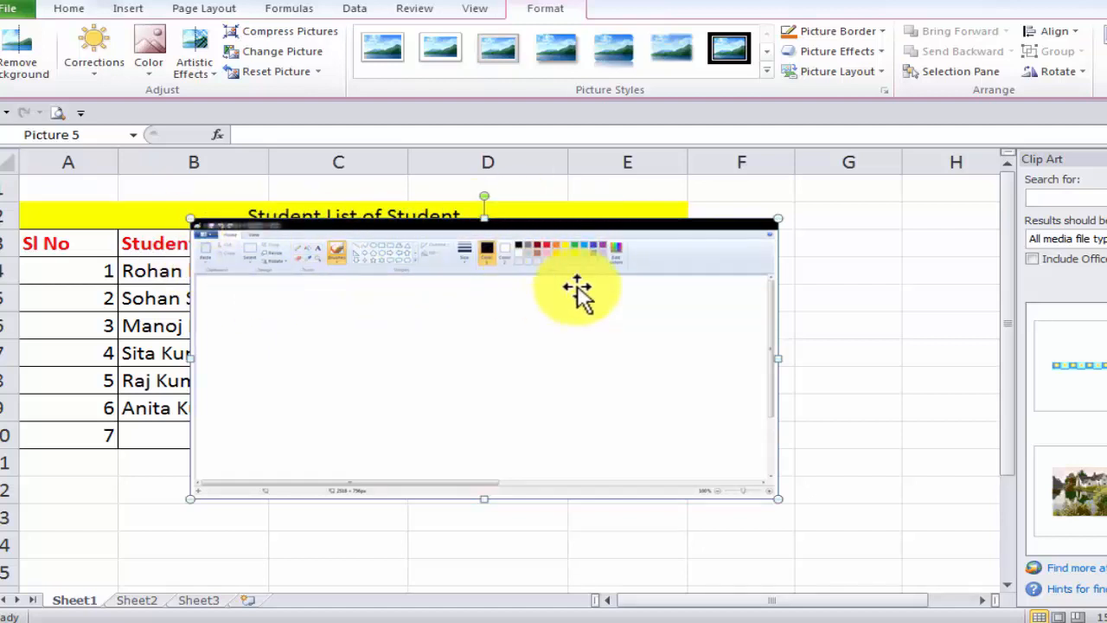
key("Delete")
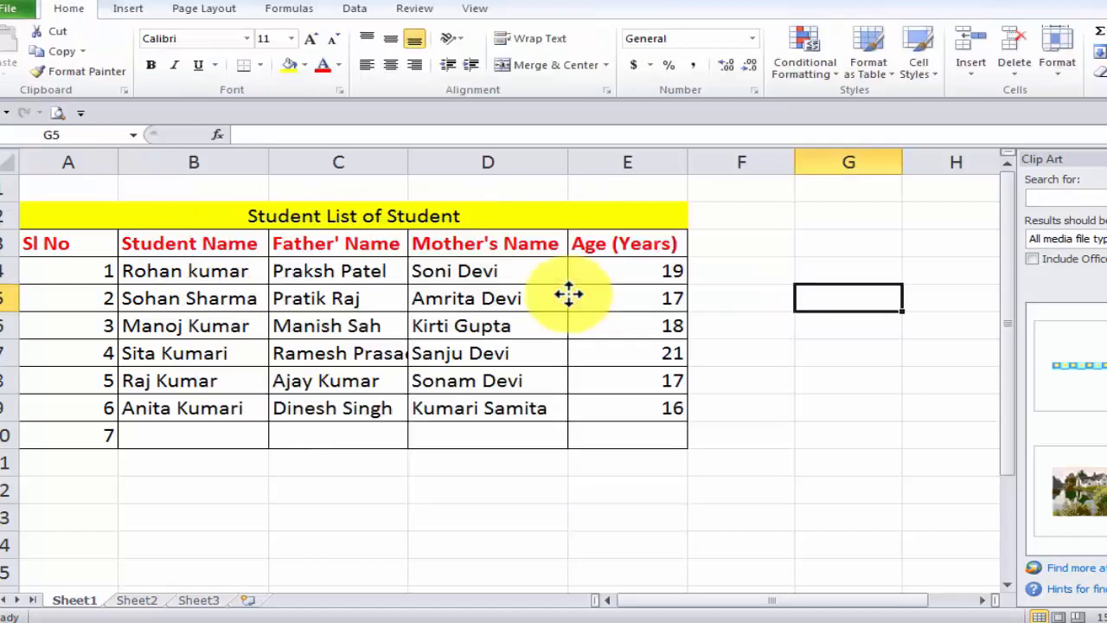
Insert a screen clipping of the Paint window covering its title bar and ribbon.
left_click(128, 10)
left_click(299, 76)
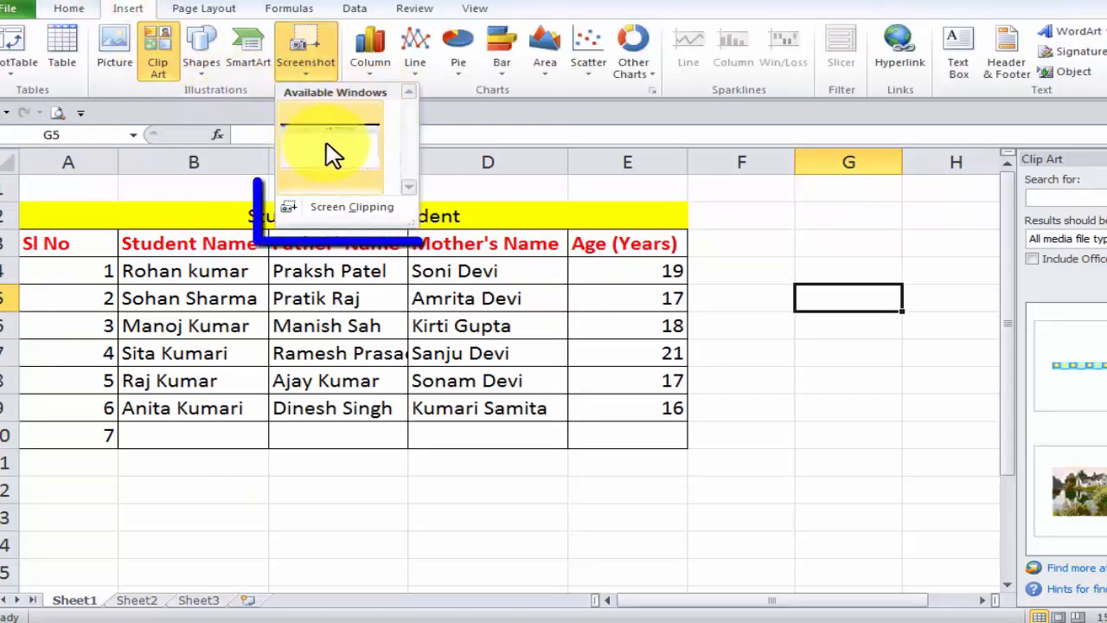
left_click(356, 212)
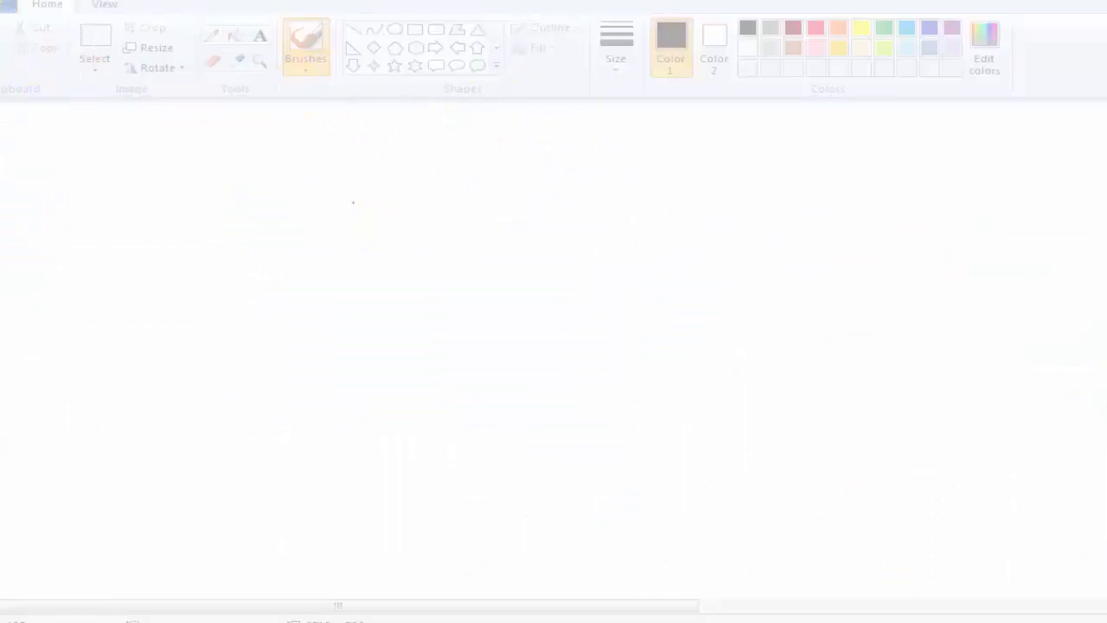
mouse_move(0, 0)
left_mouse_down()
mouse_move(133, 99)
mouse_move(558, 59)
mouse_move(1012, 125)
mouse_move(1024, 101)
left_mouse_up()
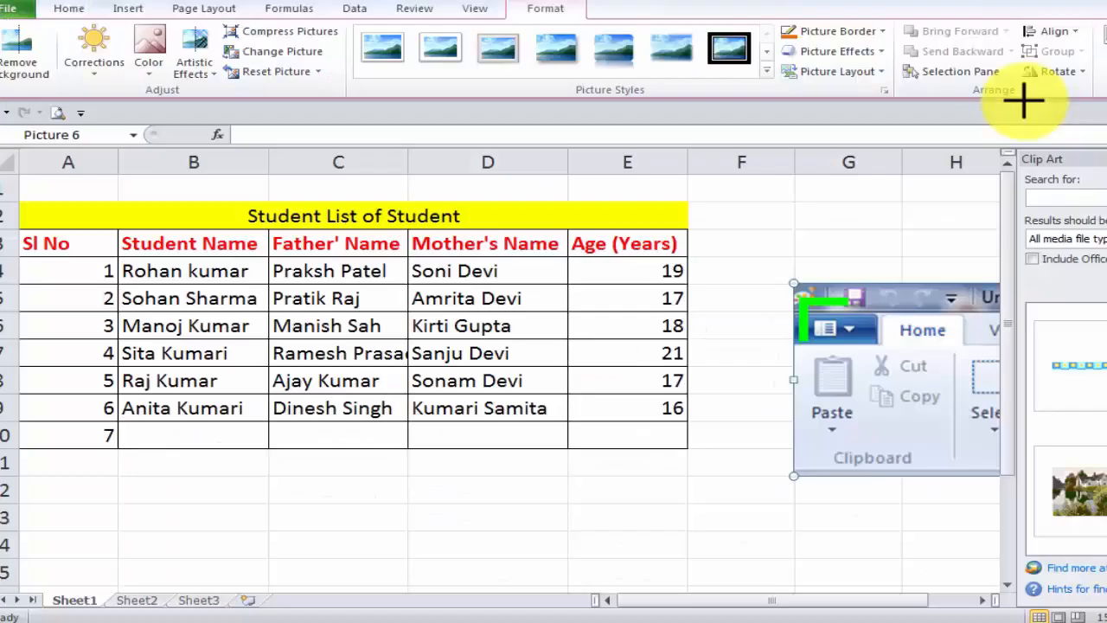
Resize the Paint clipping across the upper rows of the student table and give it the black double-frame picture style.
mouse_move(887, 314)
left_mouse_down()
mouse_move(672, 294)
mouse_move(467, 299)
mouse_move(297, 244)
mouse_move(216, 255)
mouse_move(576, 292)
mouse_move(689, 331)
left_mouse_up()
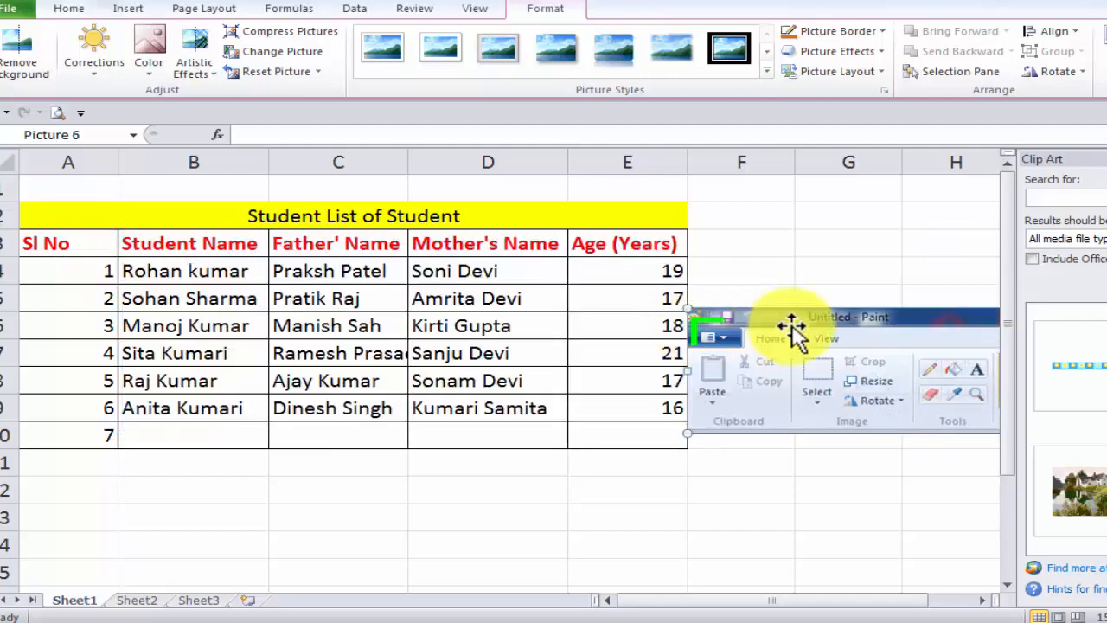
left_click_drag(796, 322, 164, 248)
mouse_move(57, 237)
left_mouse_down()
mouse_move(601, 254)
mouse_move(869, 316)
mouse_move(464, 323)
mouse_move(370, 314)
left_mouse_up()
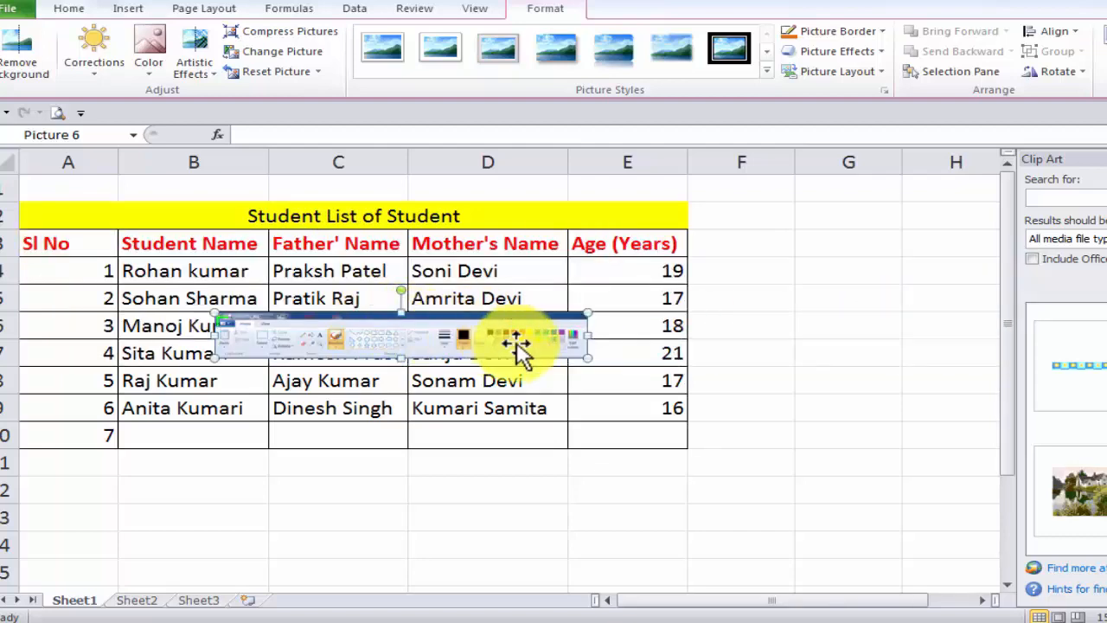
mouse_move(581, 316)
left_mouse_down()
mouse_move(613, 255)
mouse_move(538, 269)
mouse_move(392, 247)
mouse_move(426, 248)
left_mouse_up()
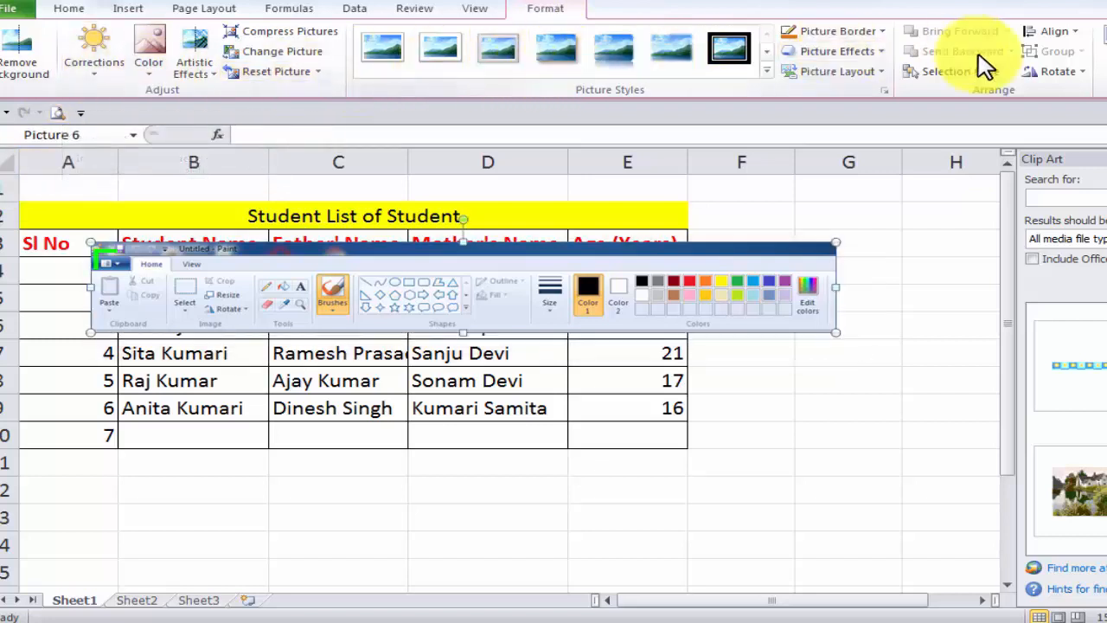
left_click(729, 49)
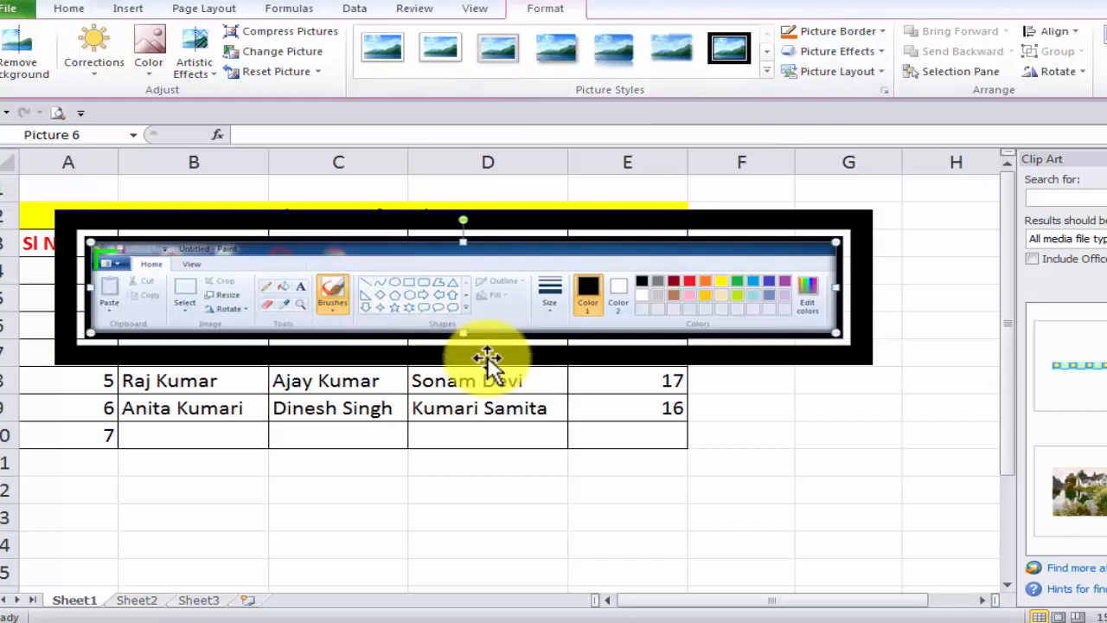
Widen column G so that the country name Bangladesh fits in its cell.
left_click(123, 11)
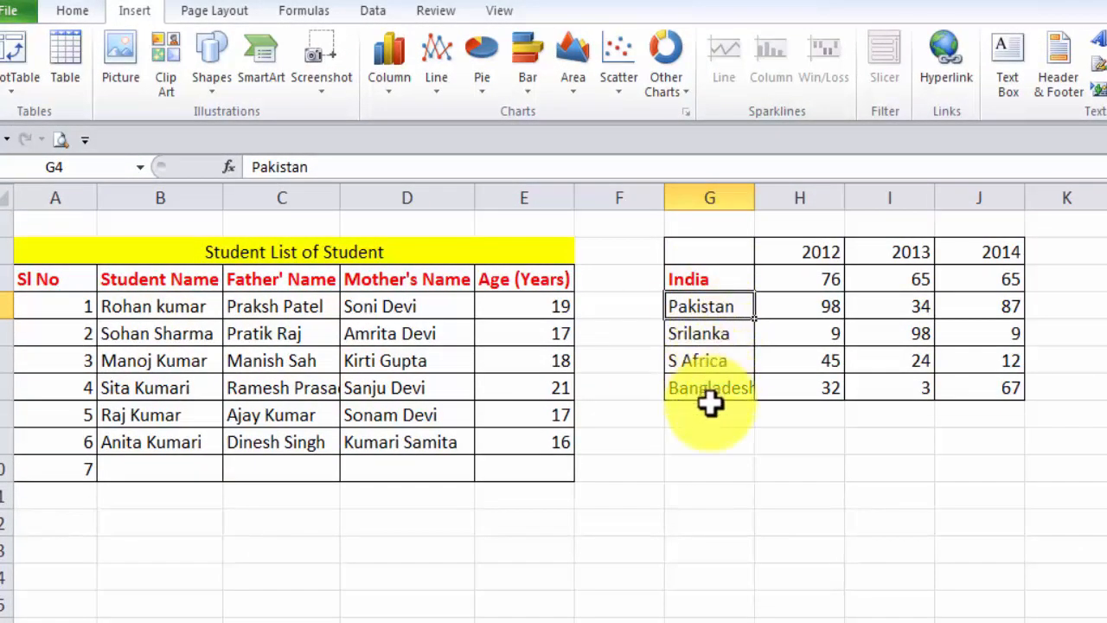
left_click_drag(755, 199, 773, 199)
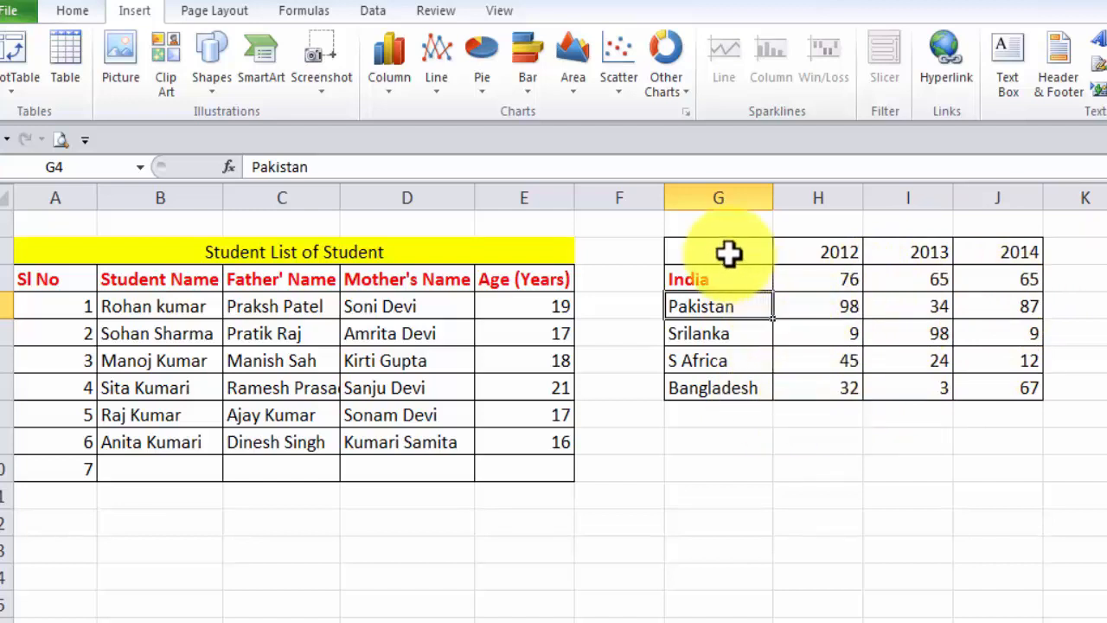
Insert a 2-D clustered column chart from the country data in G2:J7 and move it over the student table.
left_click_drag(725, 249, 1014, 387)
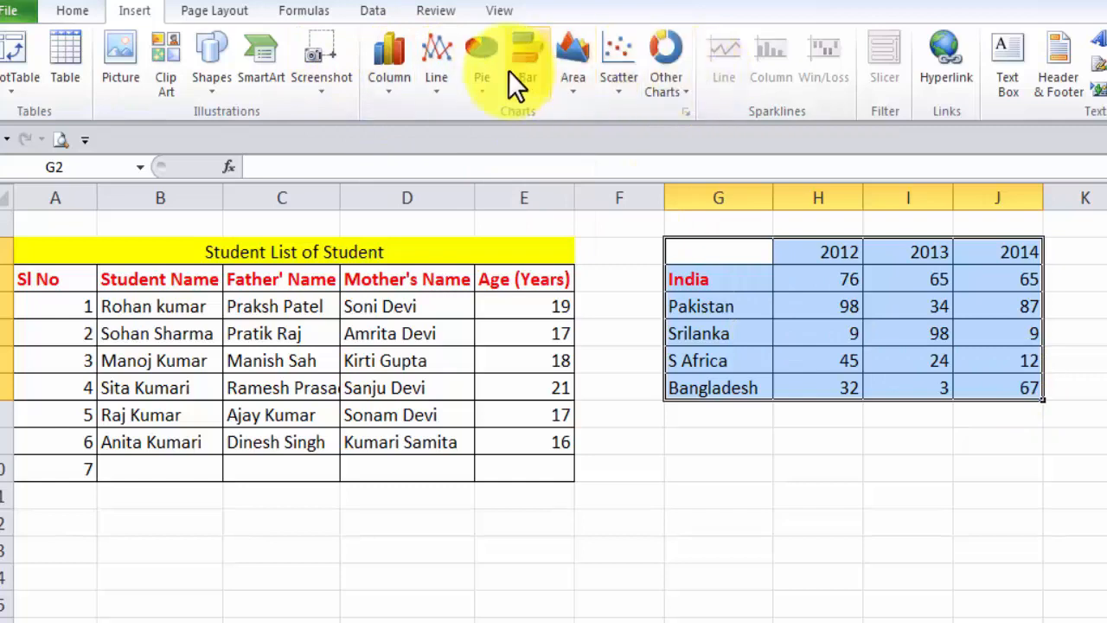
left_click(384, 100)
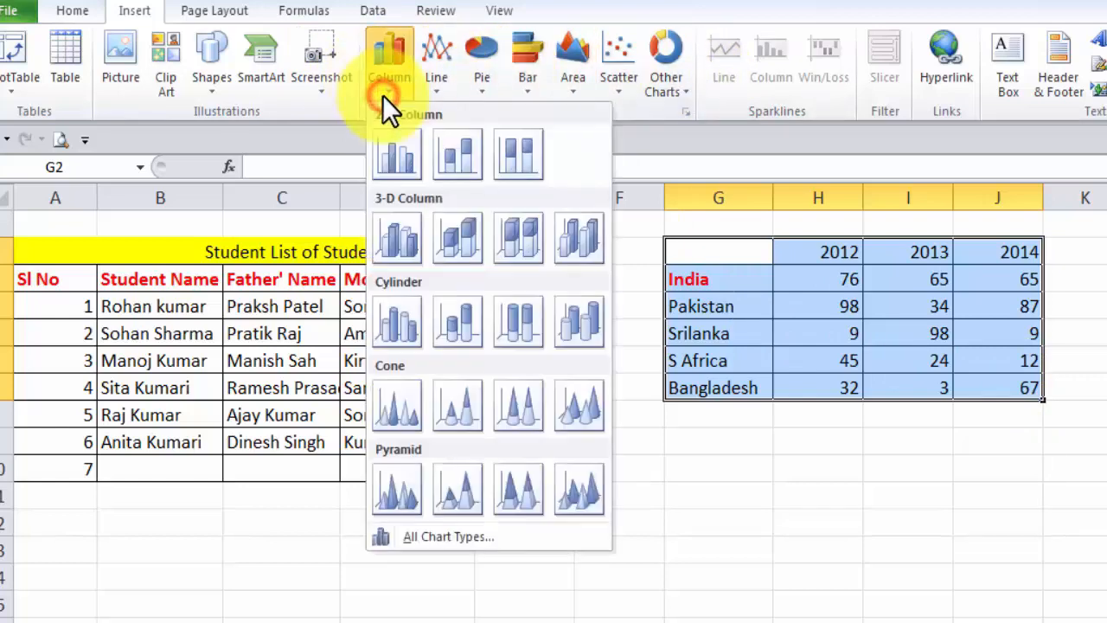
left_click(403, 151)
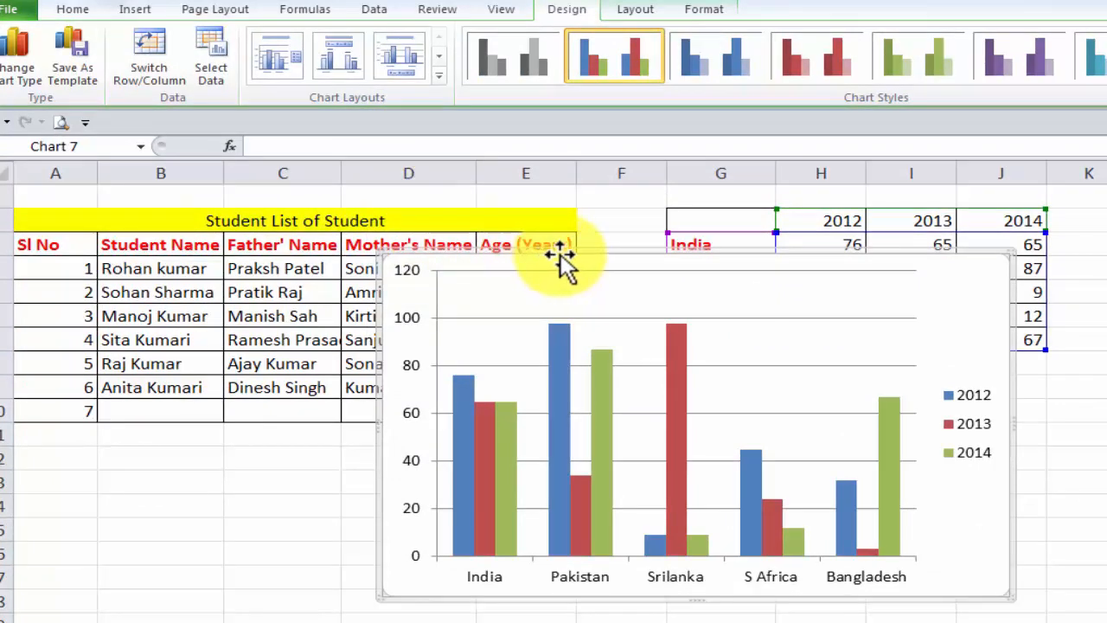
left_click_drag(562, 252, 247, 240)
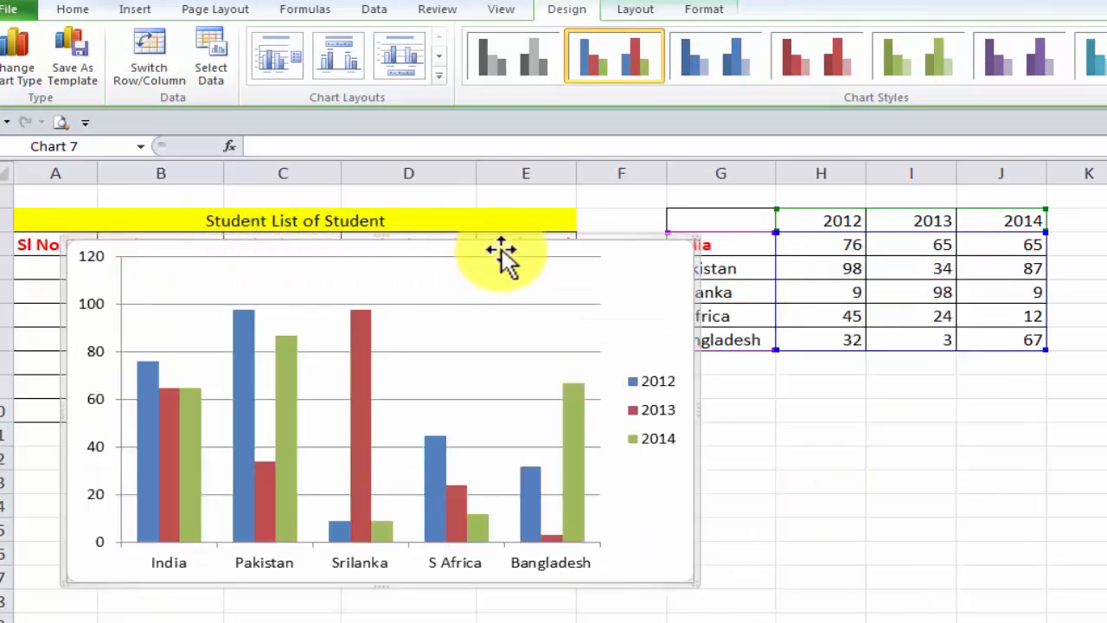
left_click_drag(493, 239, 489, 272)
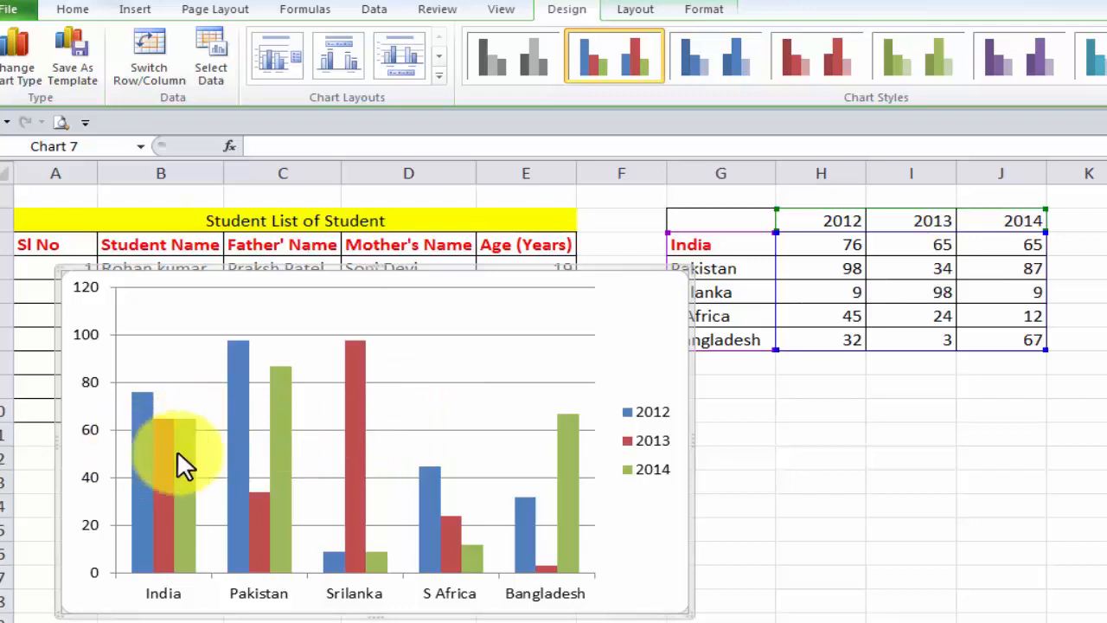
mouse_move(177, 451)
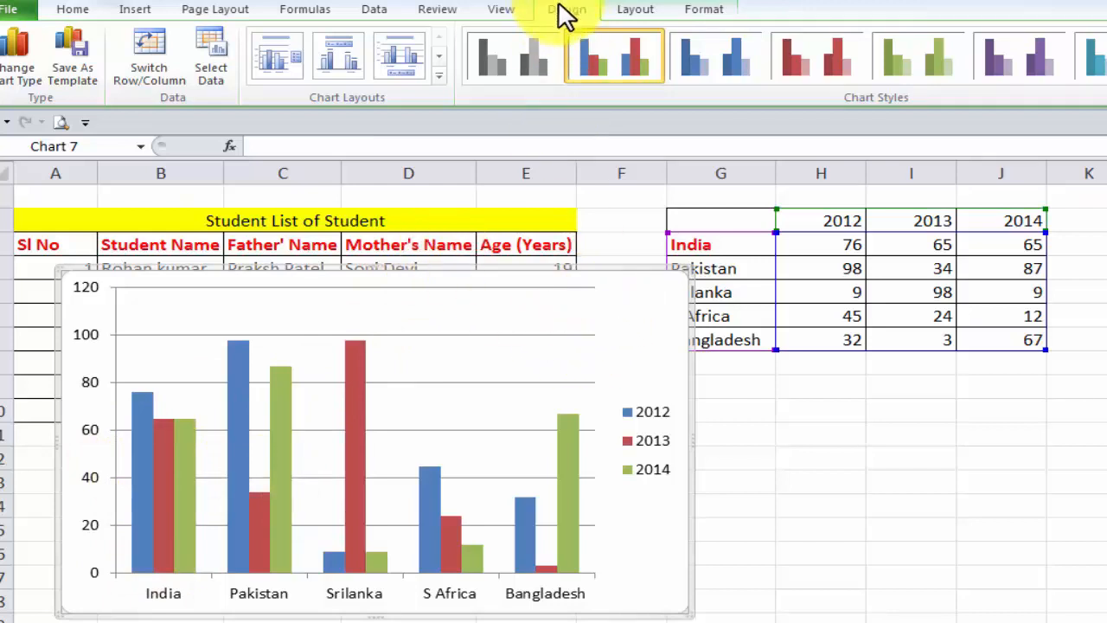
Try the chart layout with axis titles and minor gridlines, and the one with a chart title and touching columns.
left_click(437, 76)
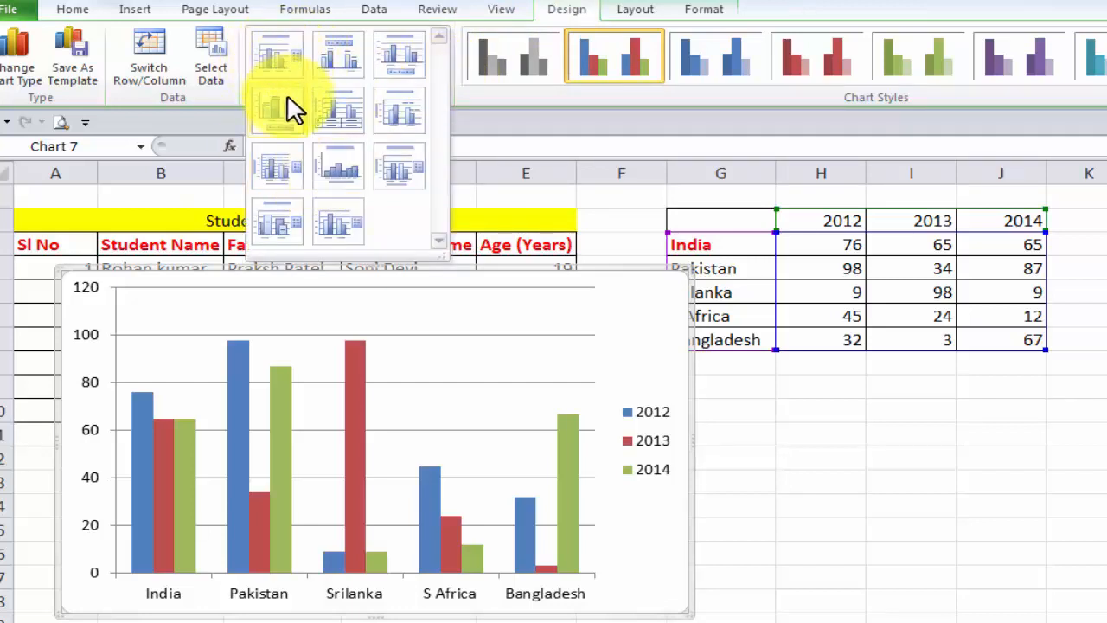
left_click(275, 161)
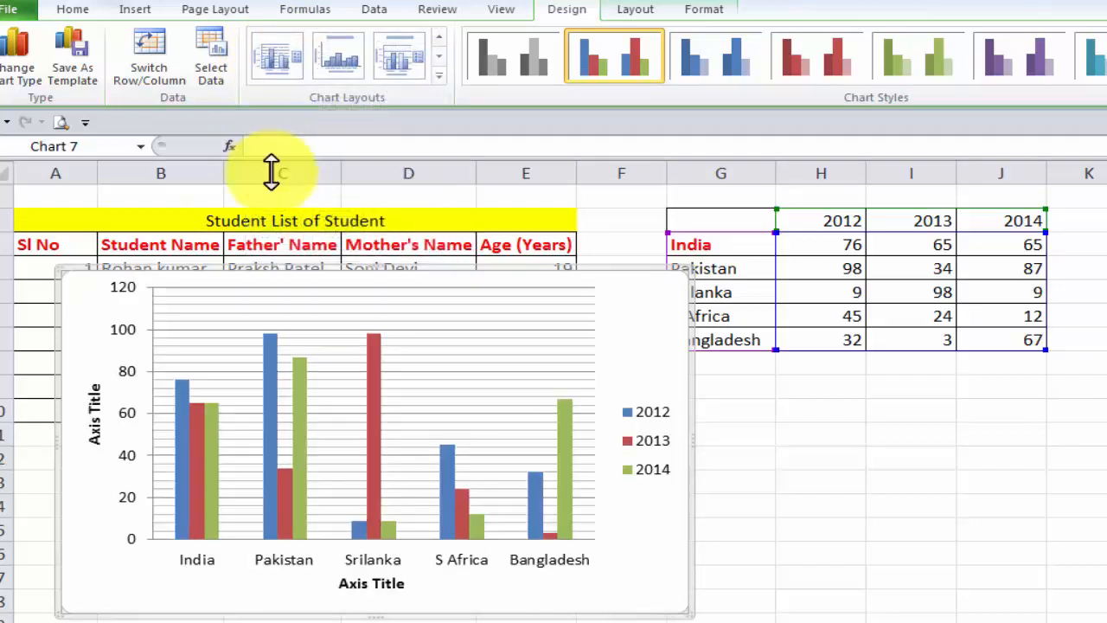
left_click(343, 63)
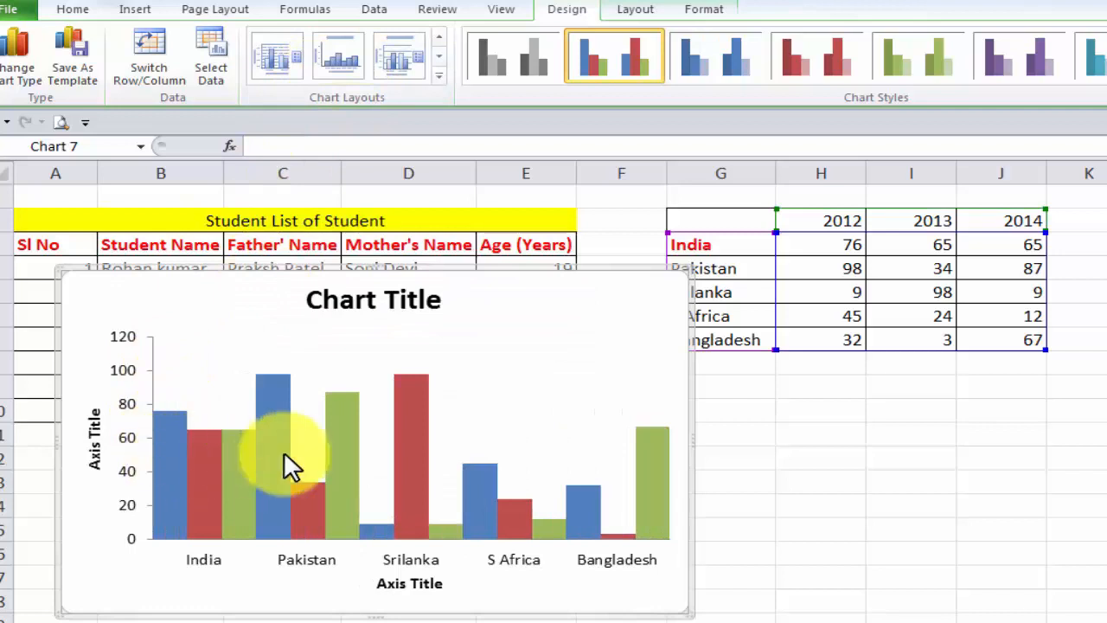
Apply the chart layout with a title, legend above the columns and data labels, plus the black multicolored chart Style 42.
left_click(439, 75)
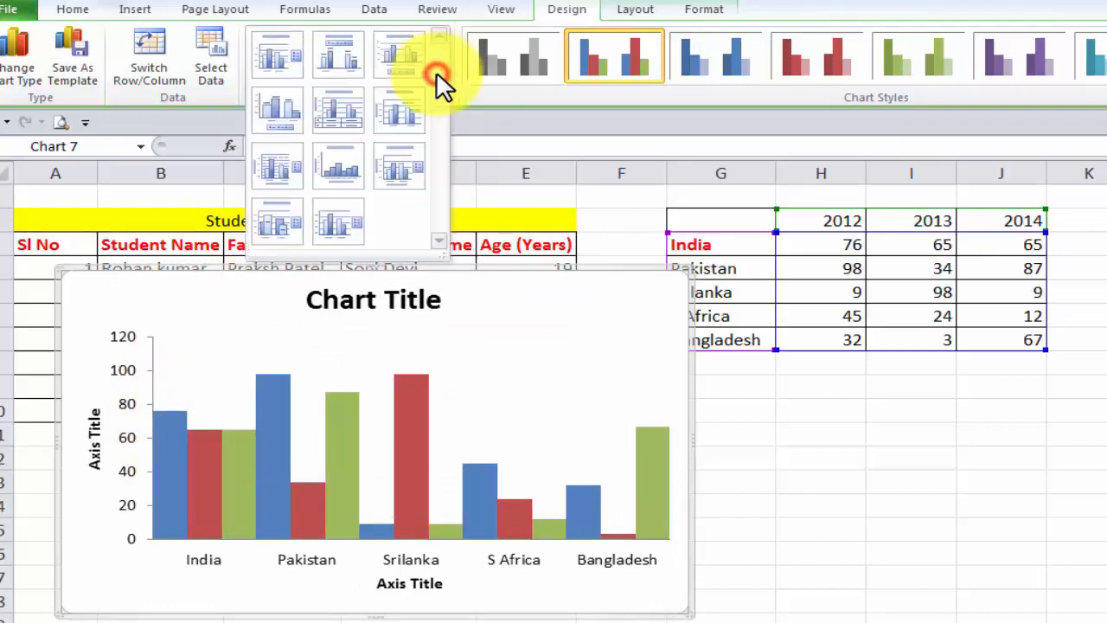
left_click(343, 55)
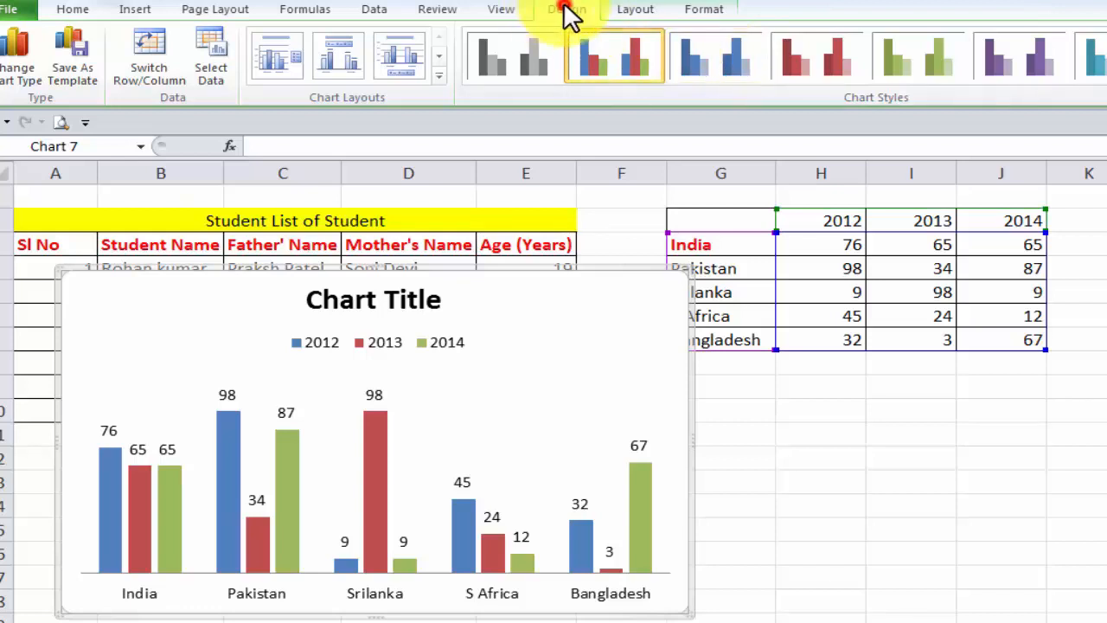
left_click(1106, 76)
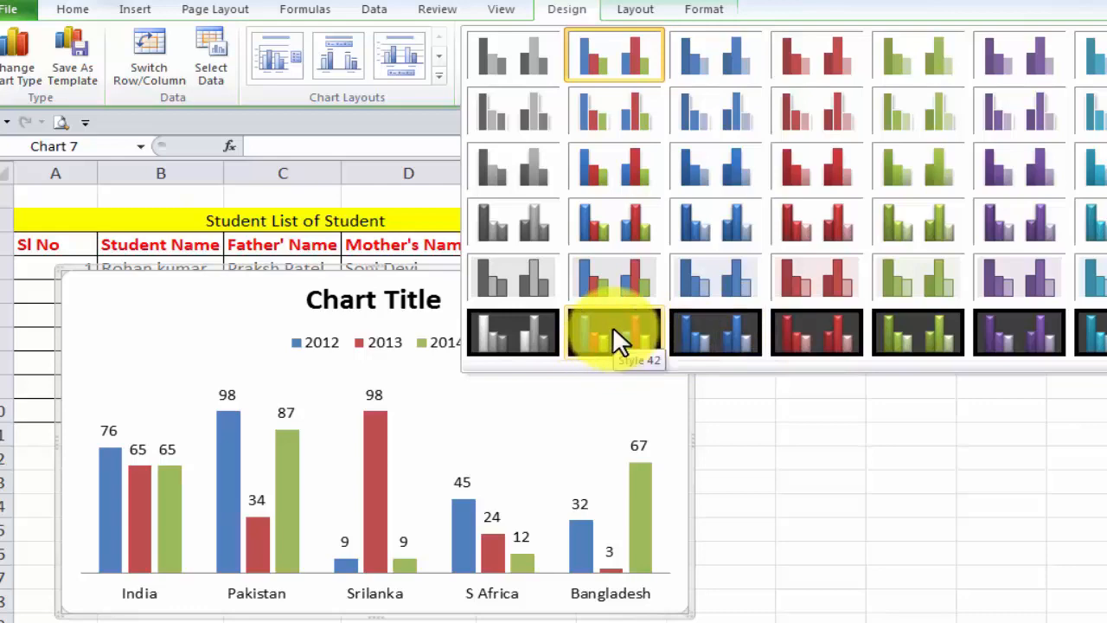
left_click(784, 332)
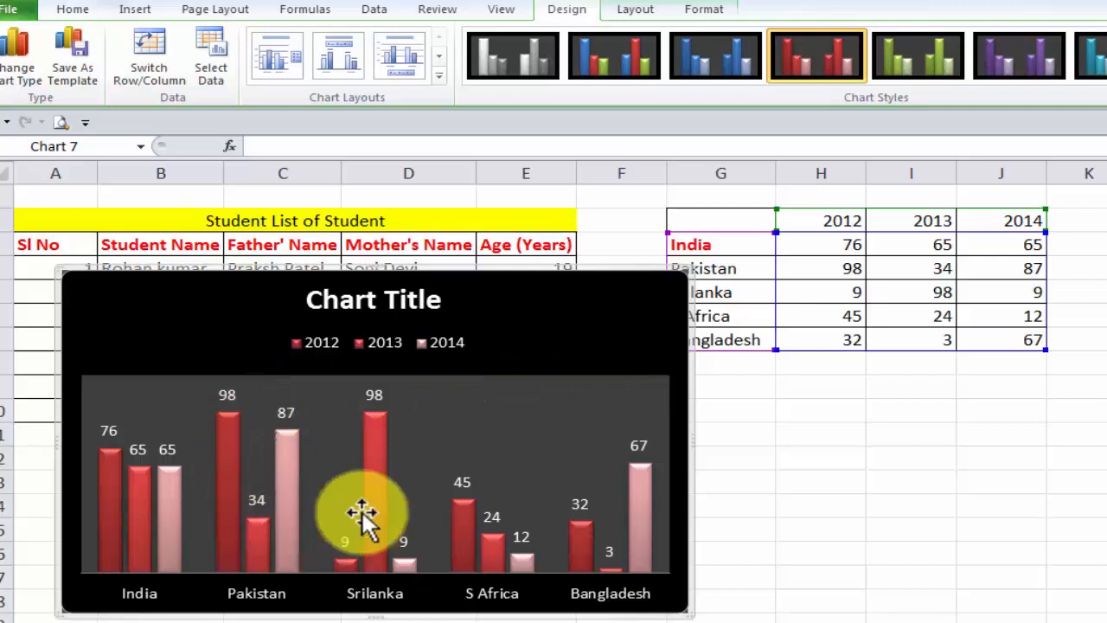
left_click(607, 52)
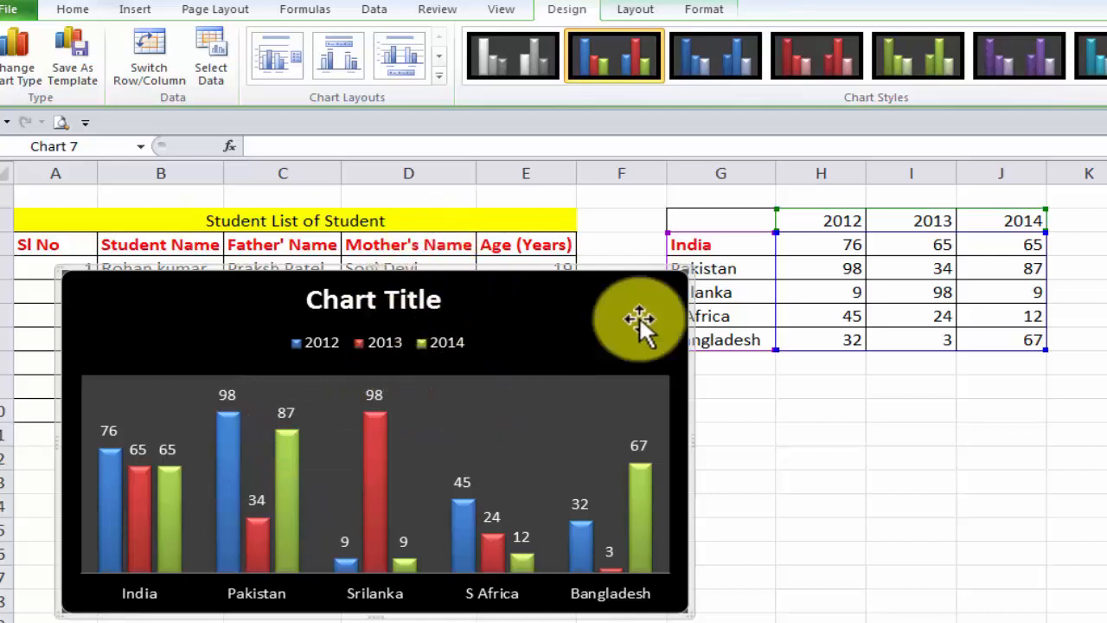
Set India's 2013 value in cell I3 to 75 and check its column in the chart.
left_click(919, 245)
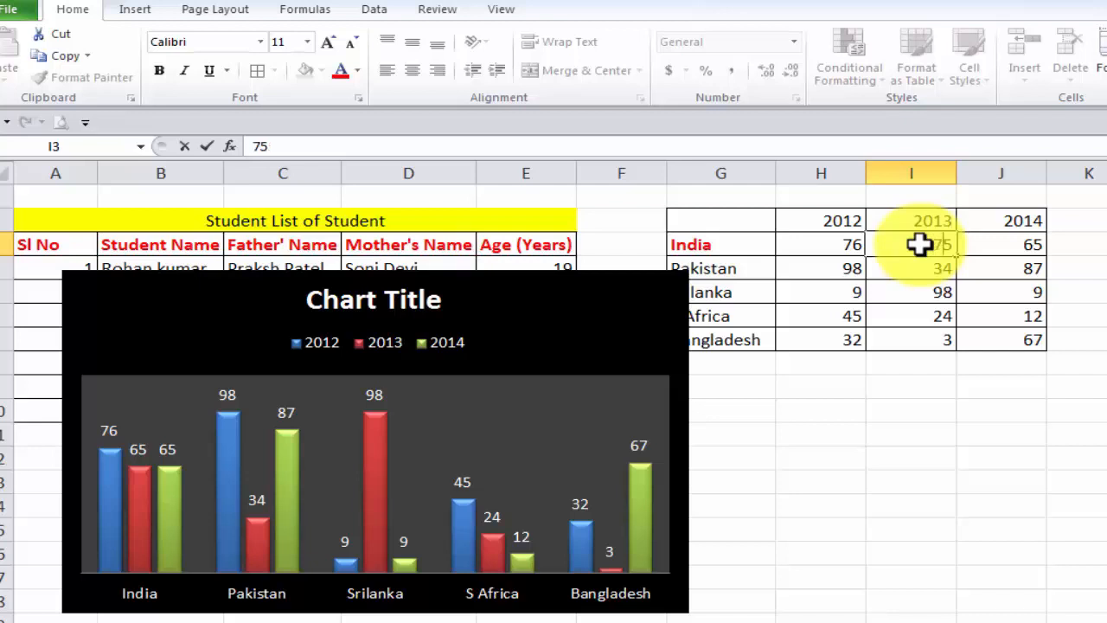
type("75")
left_click(952, 450)
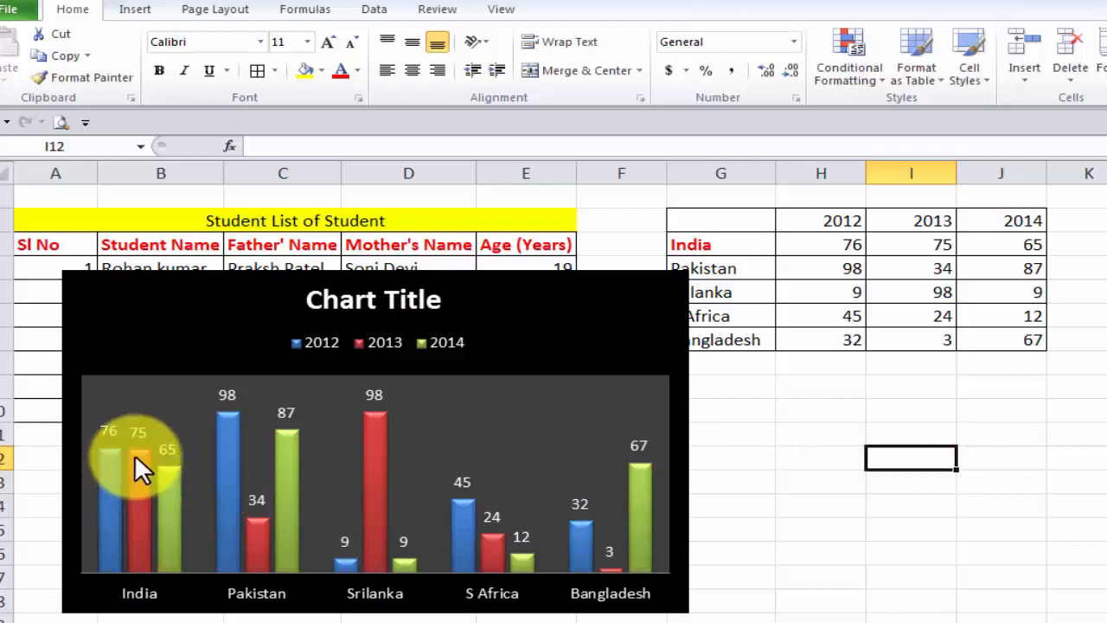
mouse_move(138, 474)
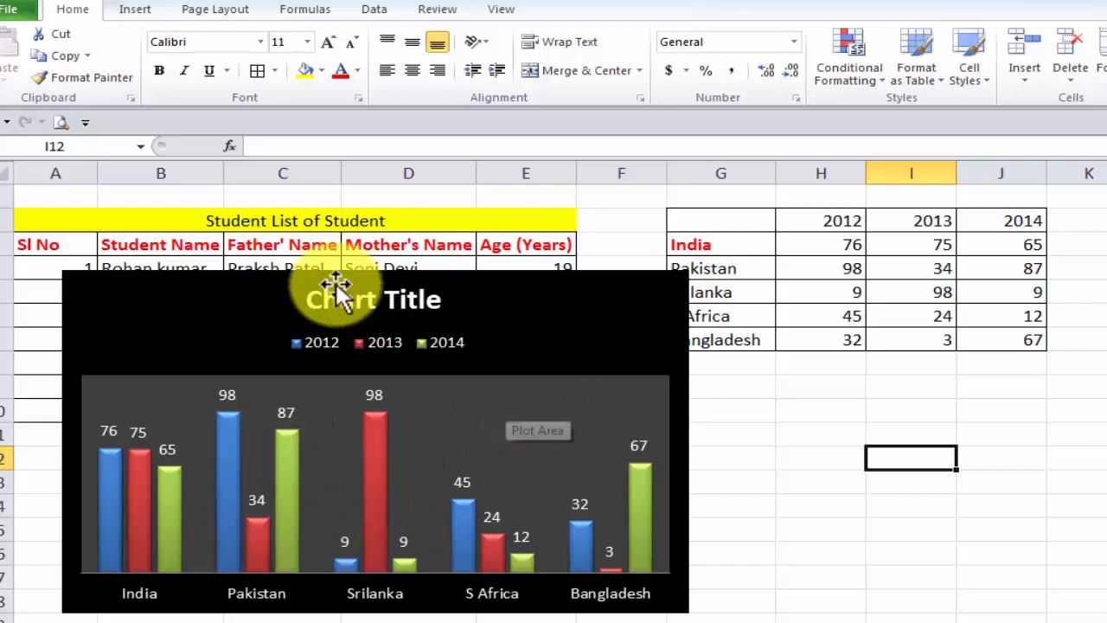
Try inserting a pie chart while an empty cell is selected.
left_click(139, 16)
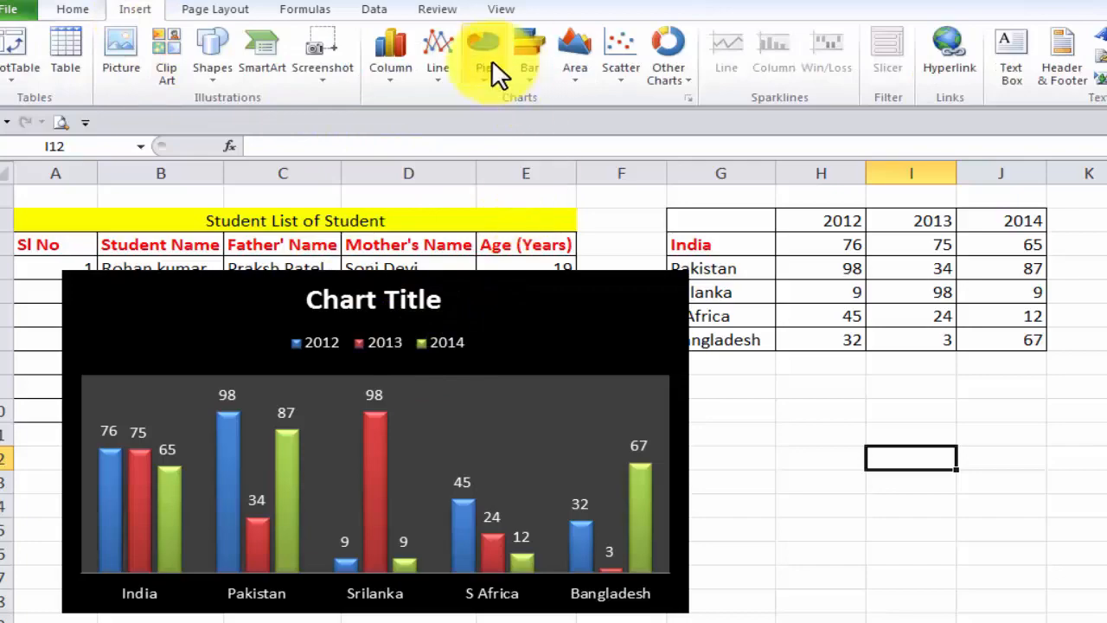
left_click(482, 80)
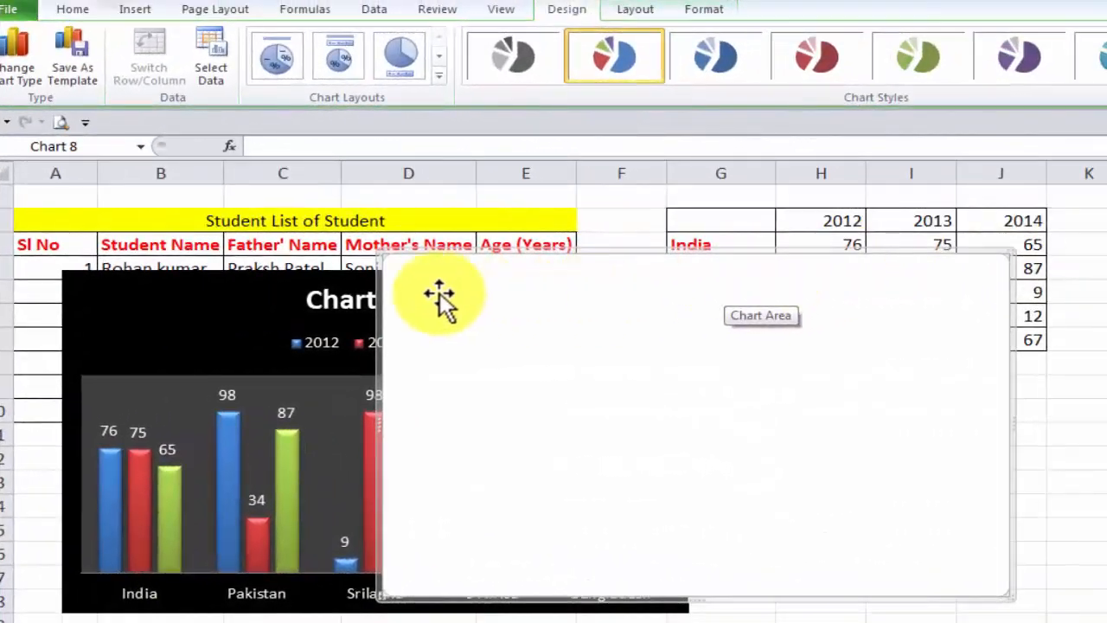
left_click_drag(552, 253, 552, 253)
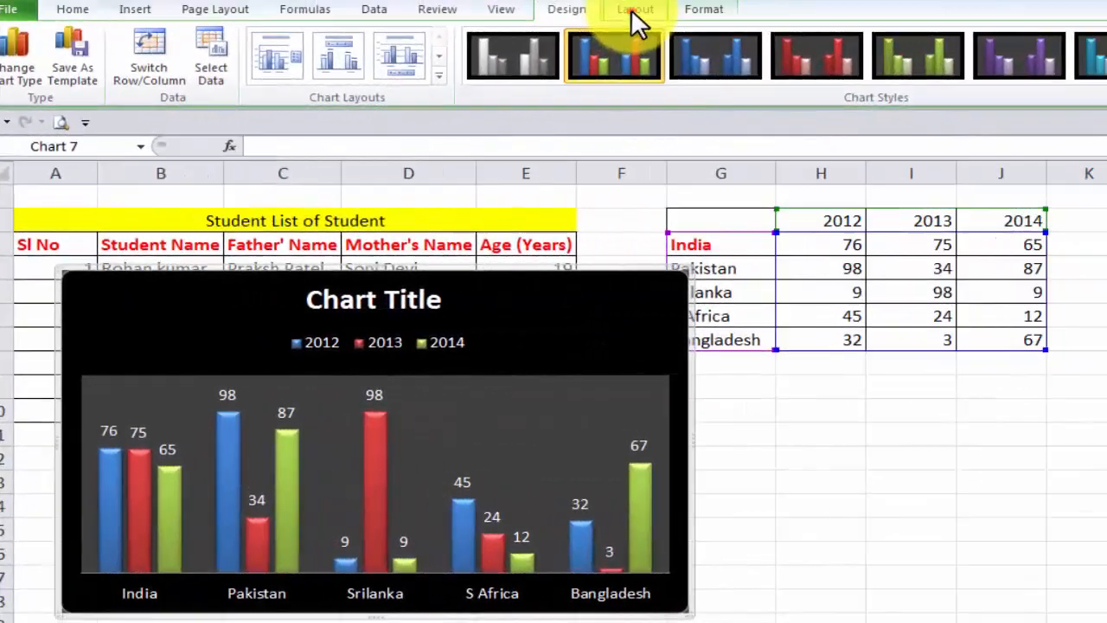
Fill the 2013 series columns in the country chart with the standard color Yellow.
left_click(630, 9)
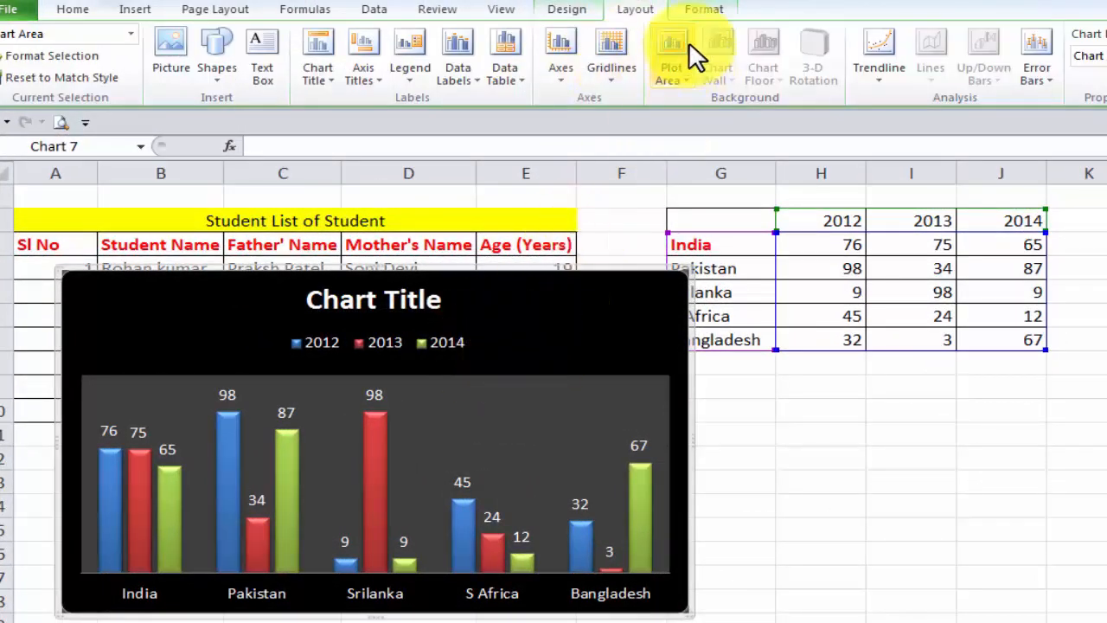
left_click(701, 10)
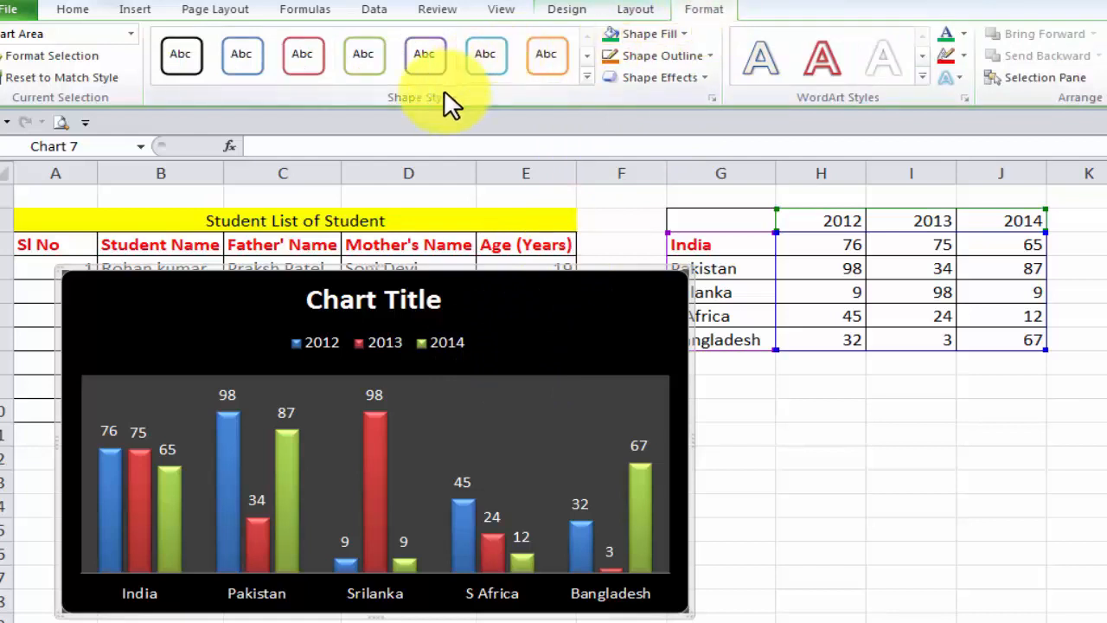
left_click(374, 438)
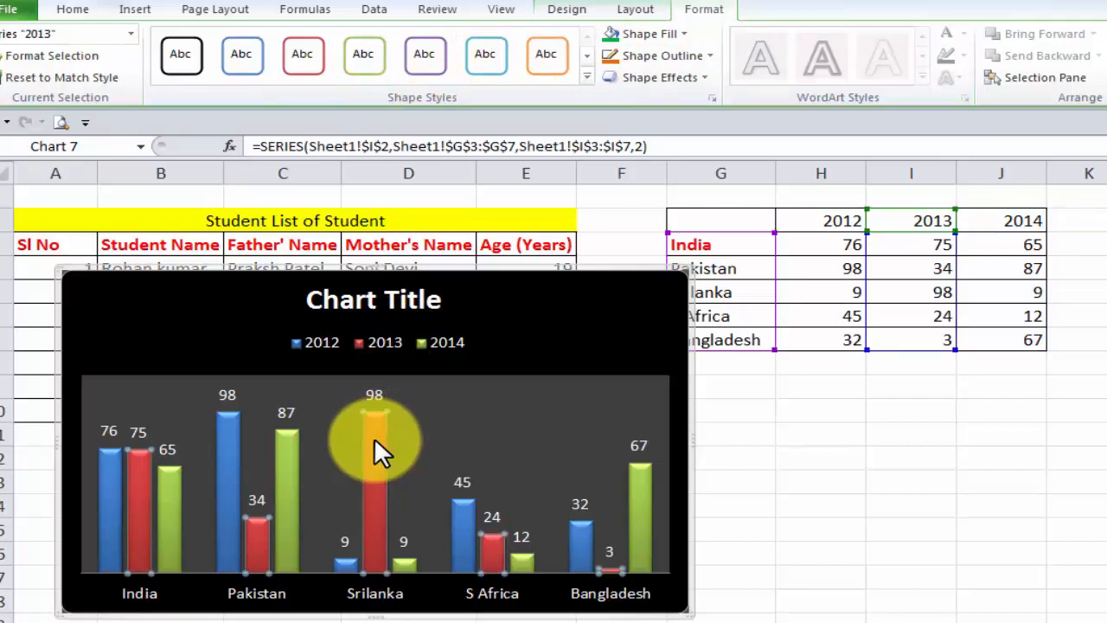
left_click(686, 34)
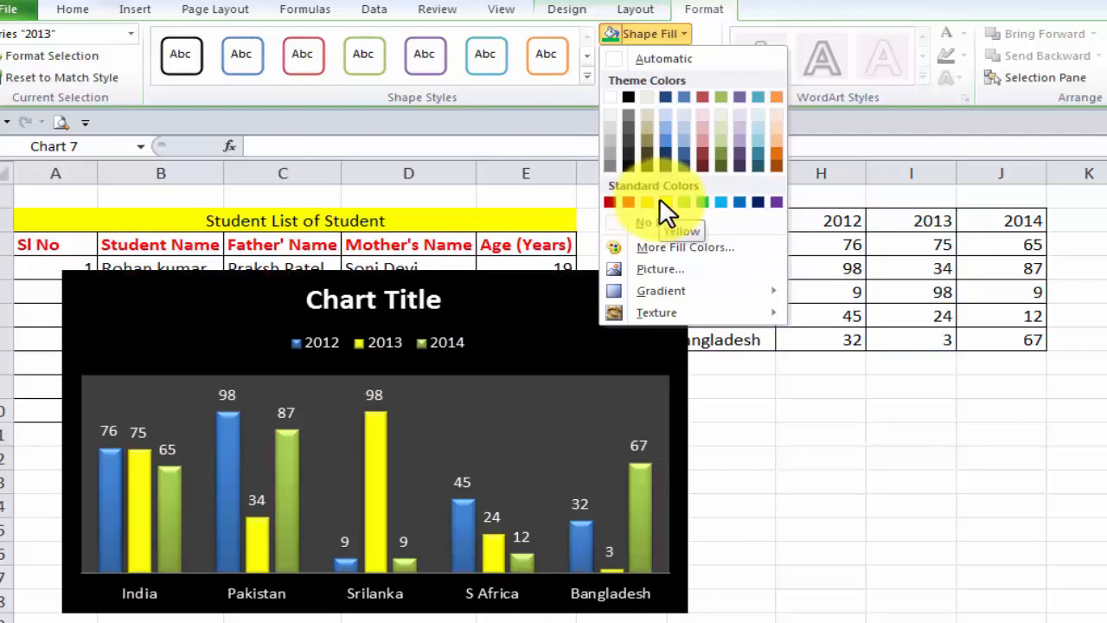
left_click(665, 203)
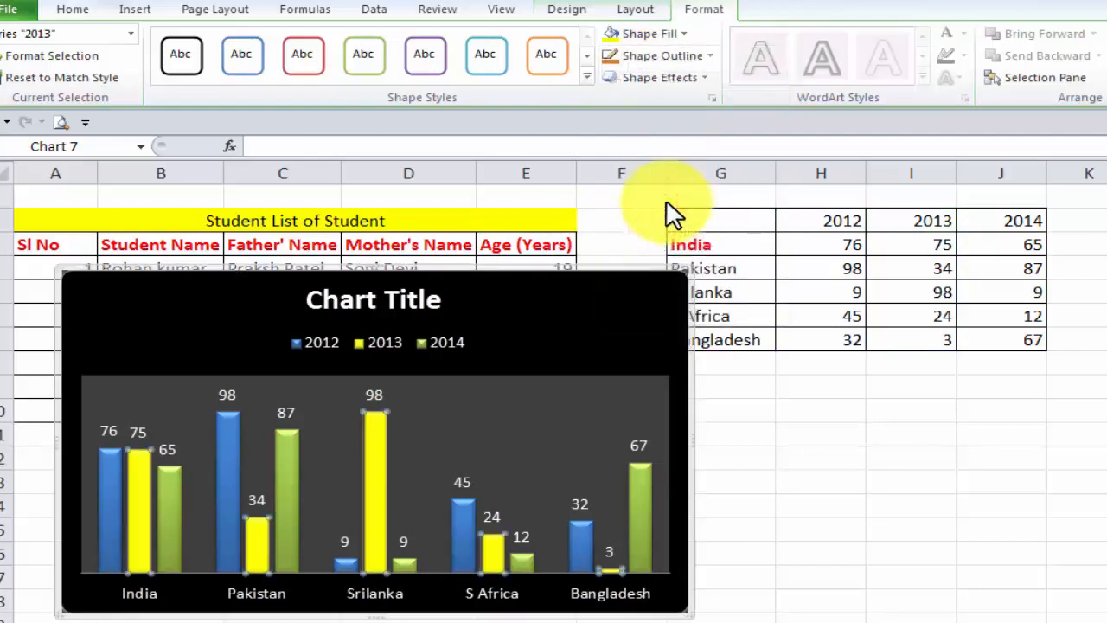
Select the 2014 series and look through its shape effect and shape outline options.
left_click(291, 444)
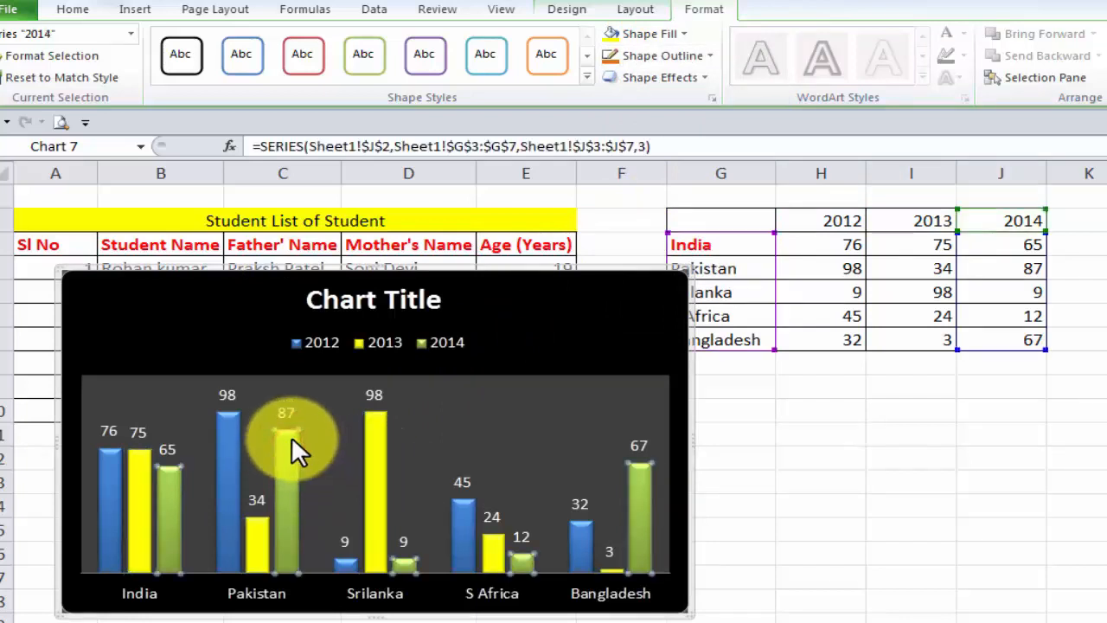
left_click(702, 76)
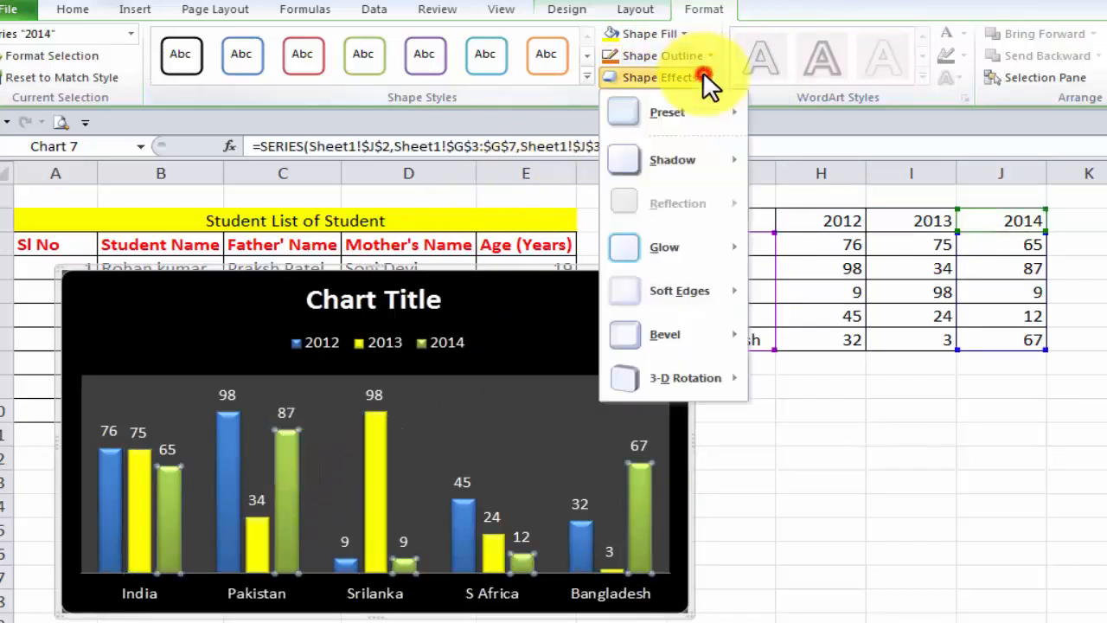
left_click(706, 54)
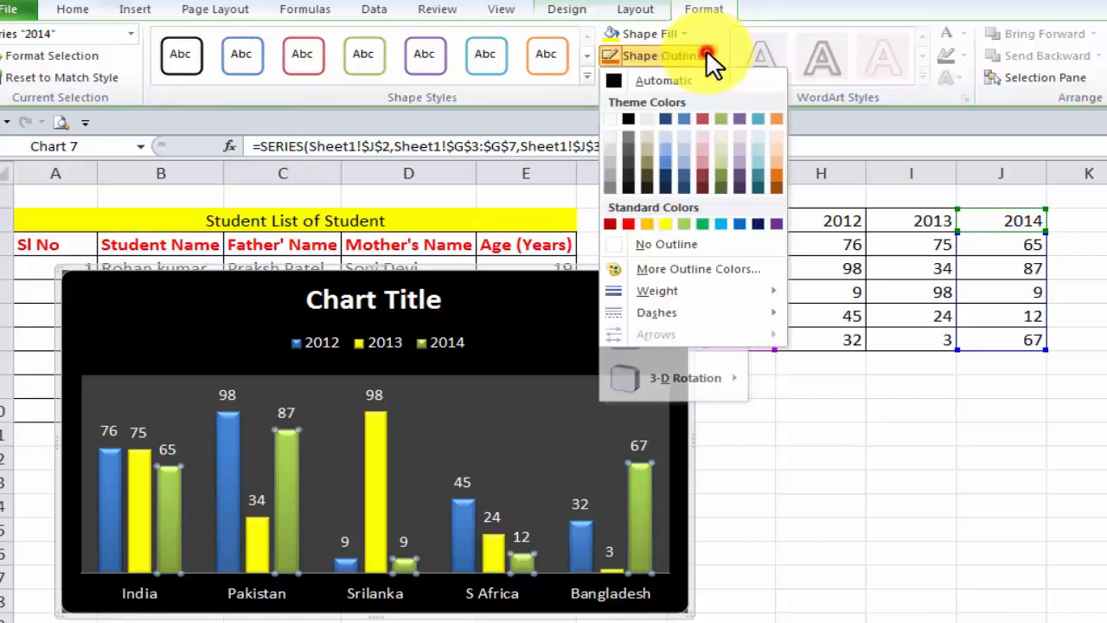
left_click(490, 100)
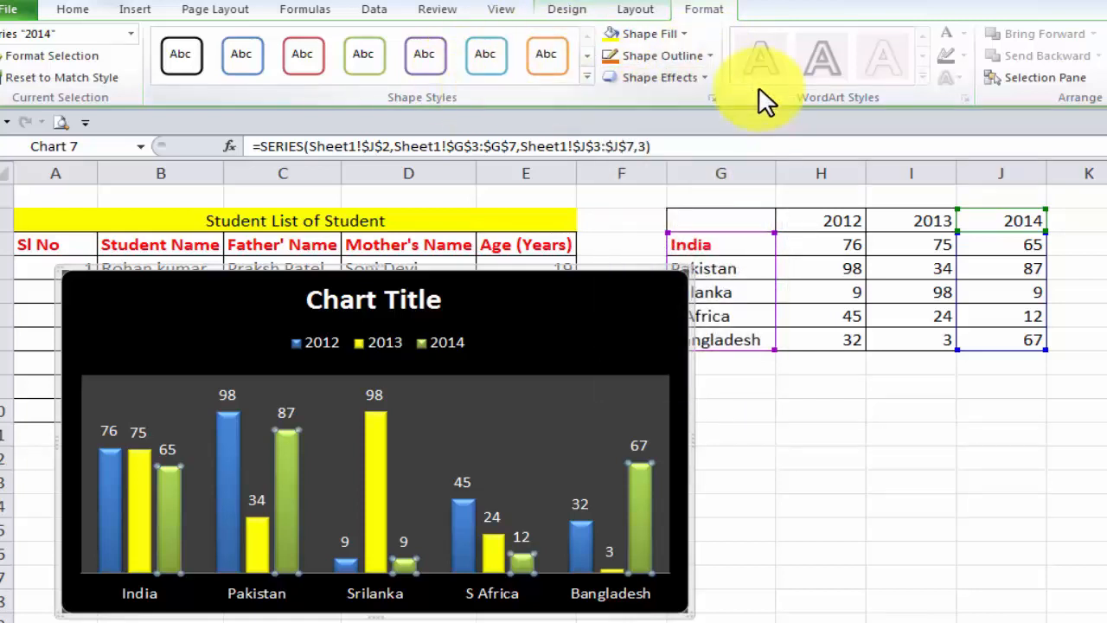
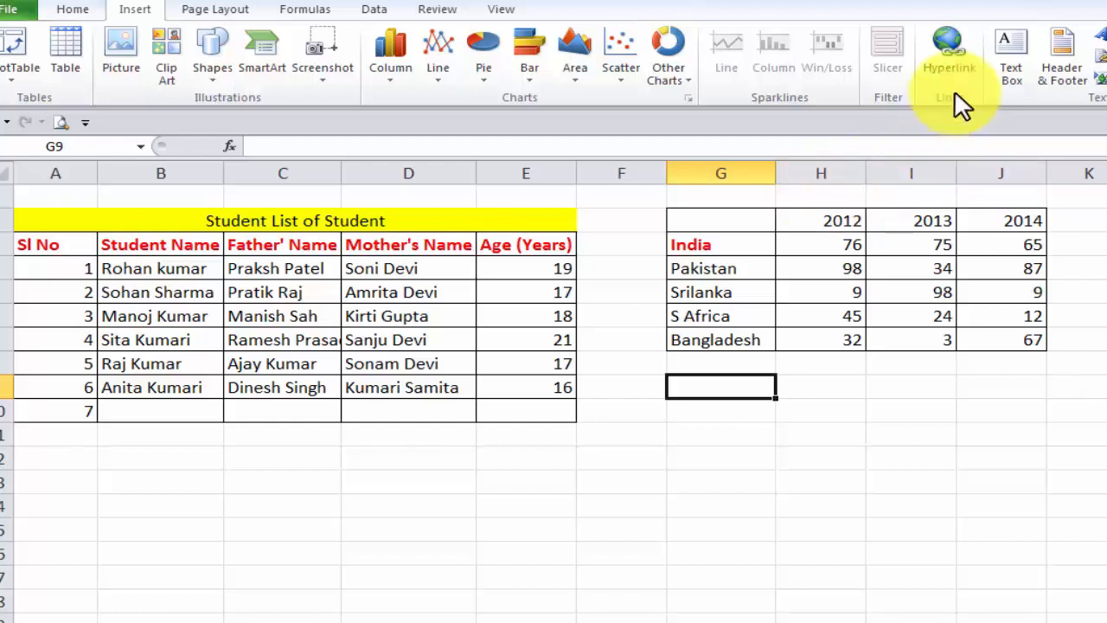
Insert a hyperlink in cell G9 to the first CV Word document (.doc) in the Desktop folder.
left_click(952, 45)
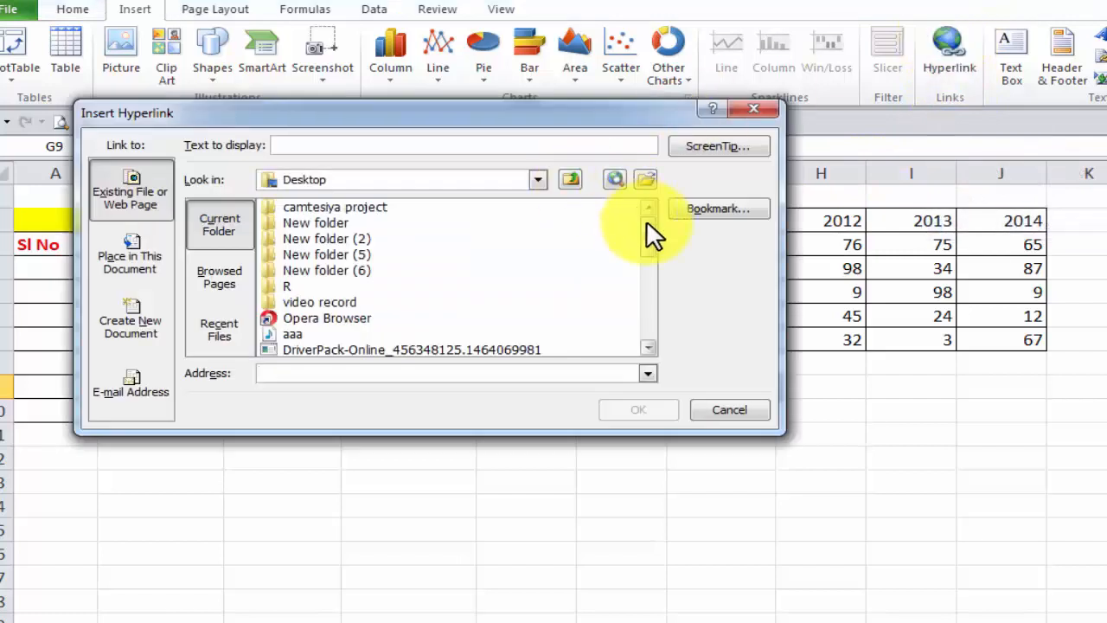
left_click_drag(646, 220, 645, 316)
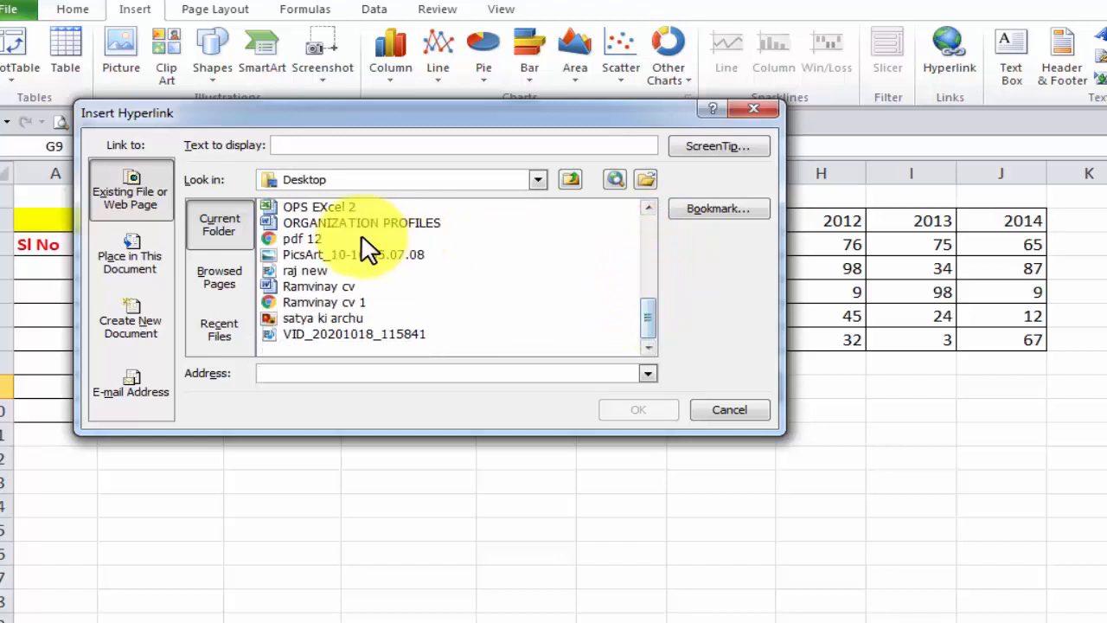
left_click(315, 286)
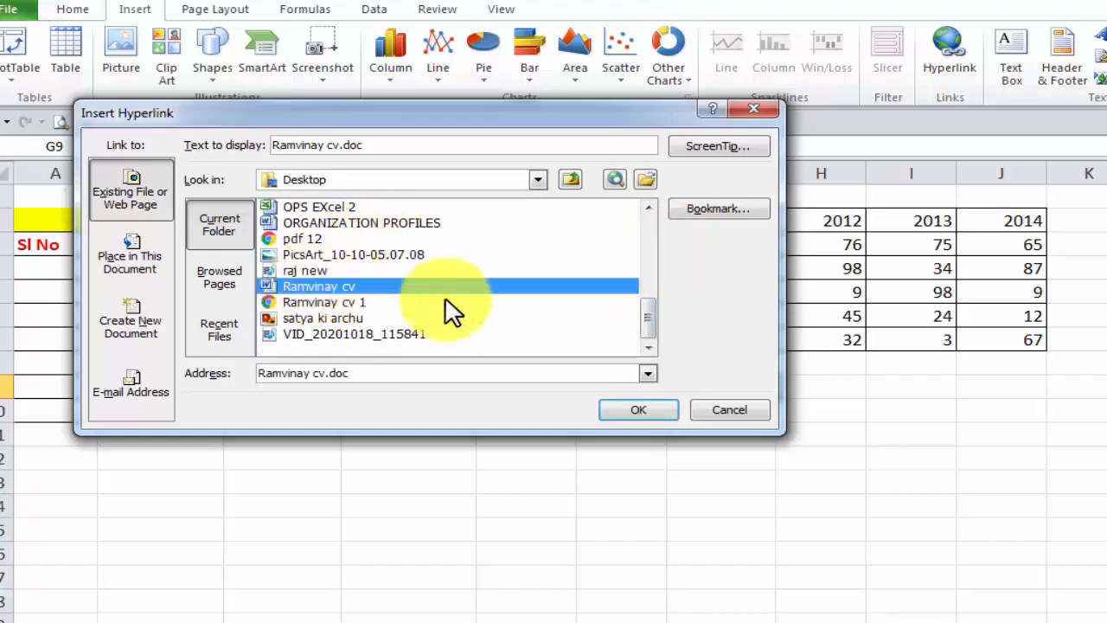
left_click(619, 410)
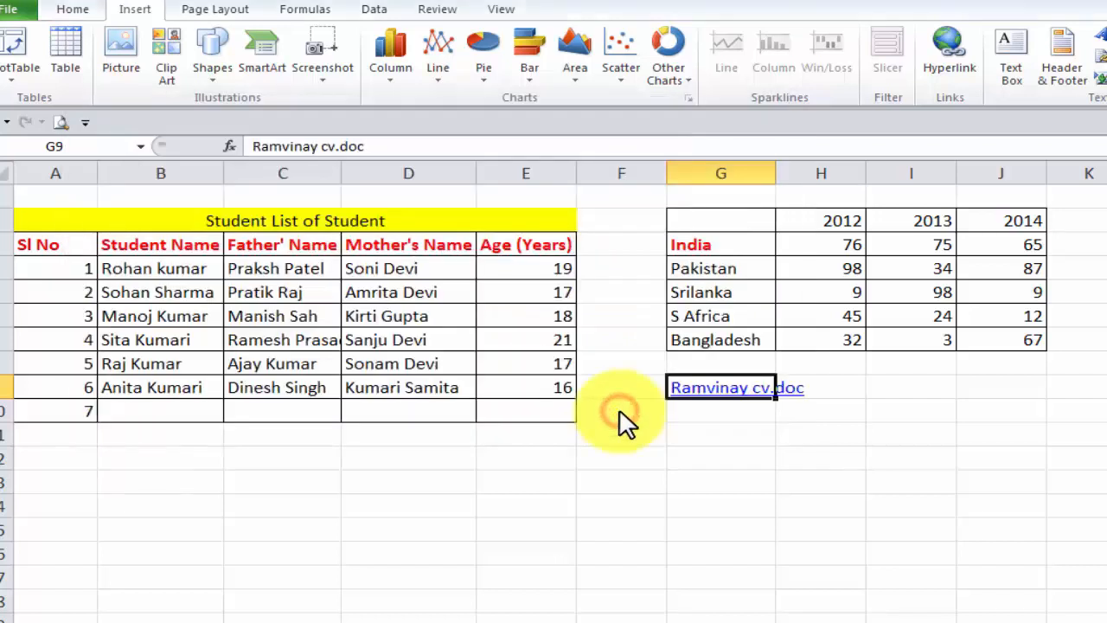
Test the hyperlink in cell G9 by opening the linked CV document, and return to the sheet.
left_click(687, 478)
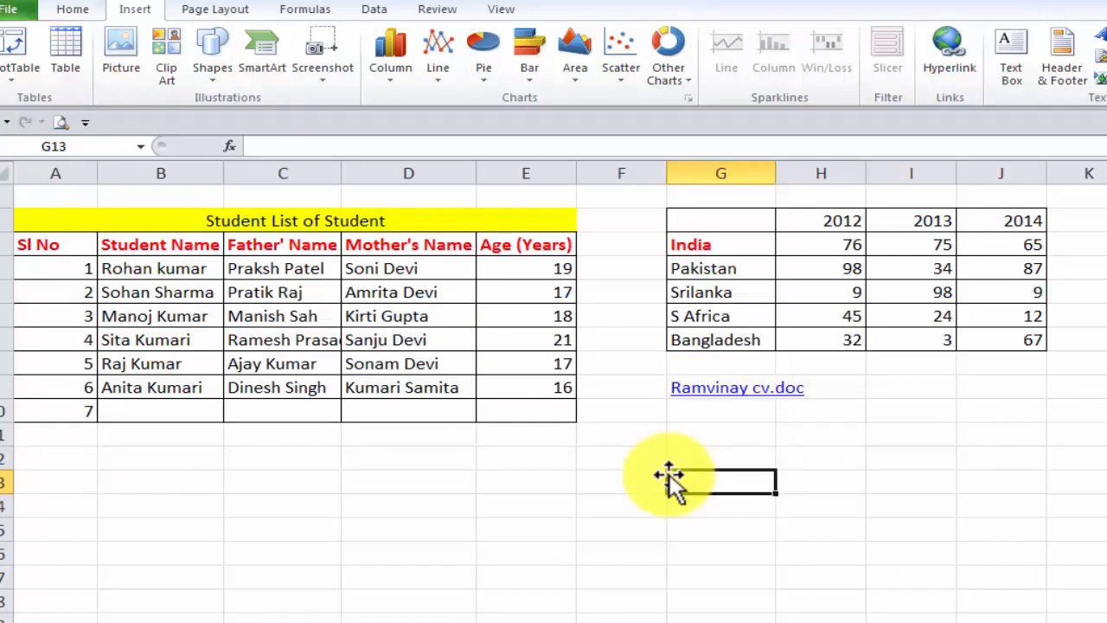
left_click(719, 390)
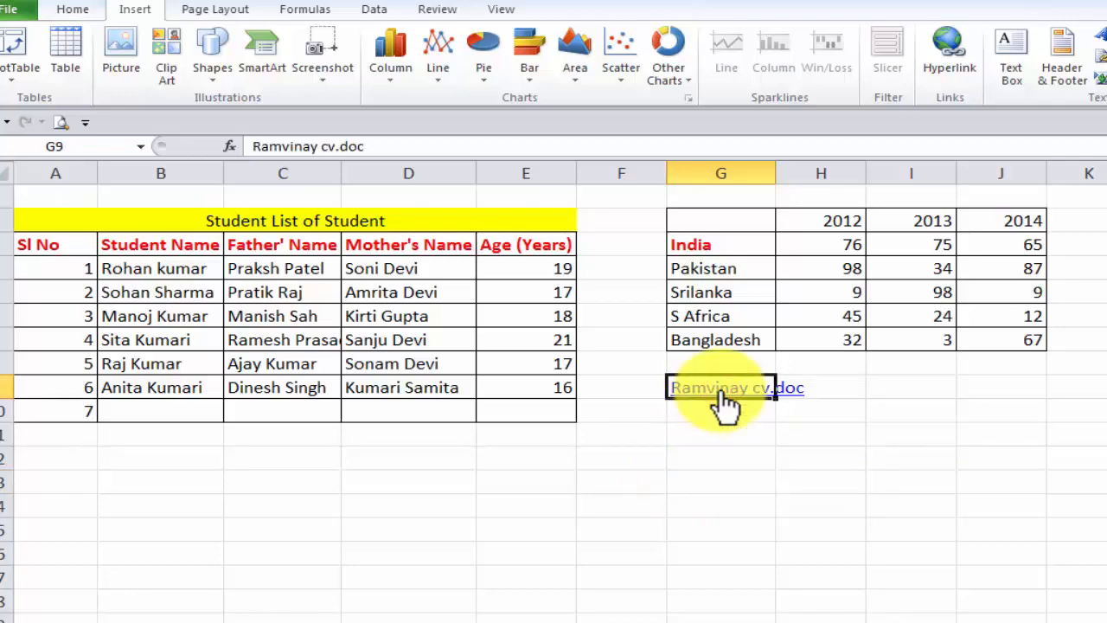
left_click(725, 391)
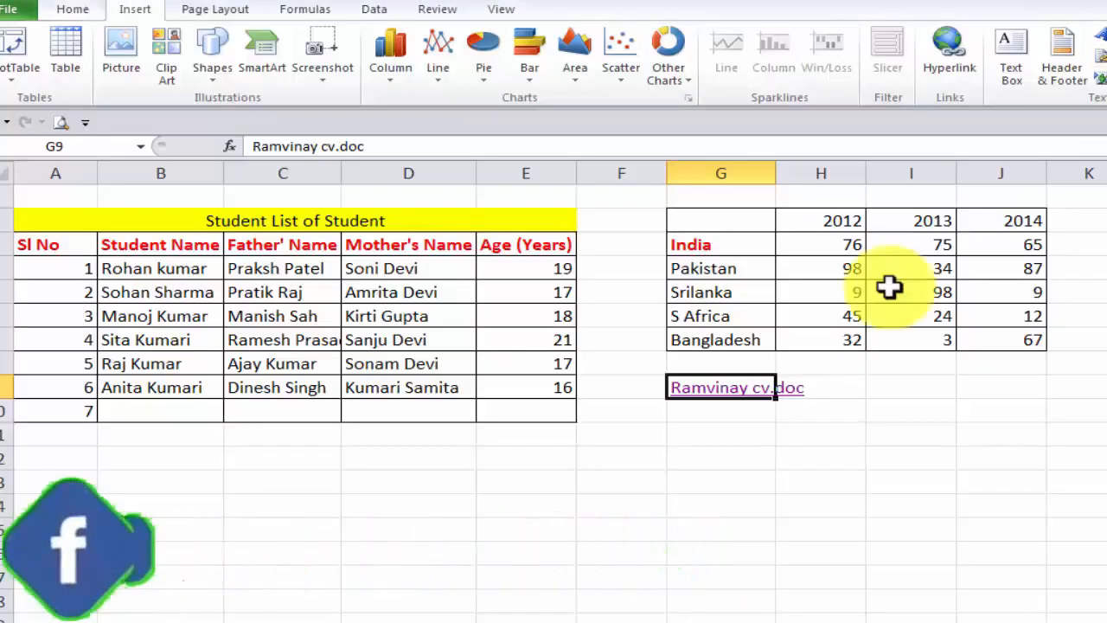
left_click(637, 532)
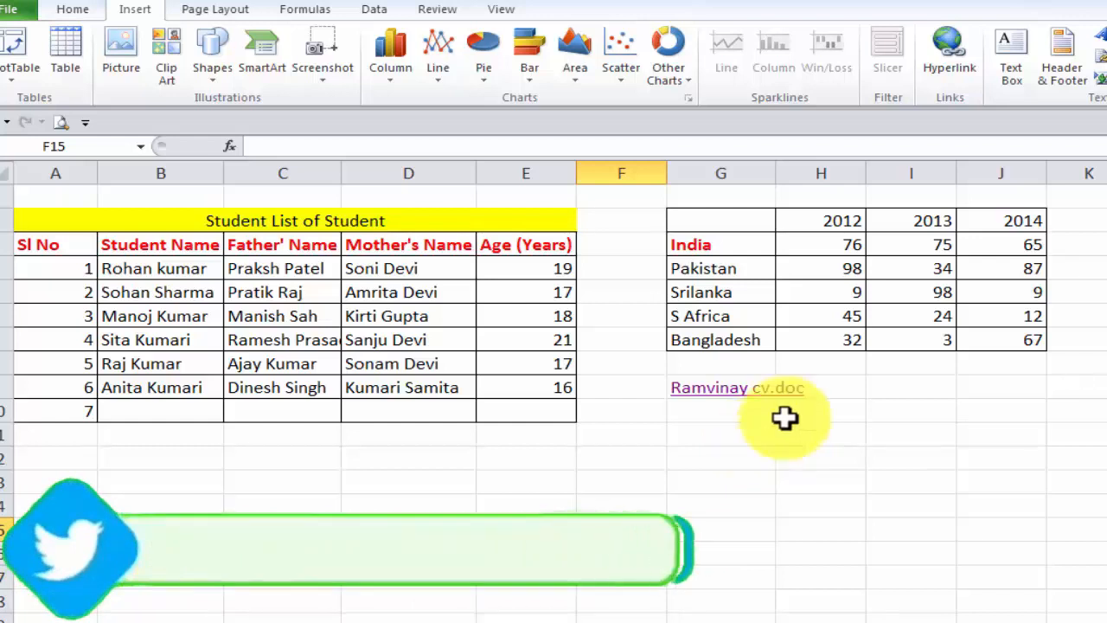
Add a page header with the text "Page 1" in the center section above the student table.
left_click(1016, 46)
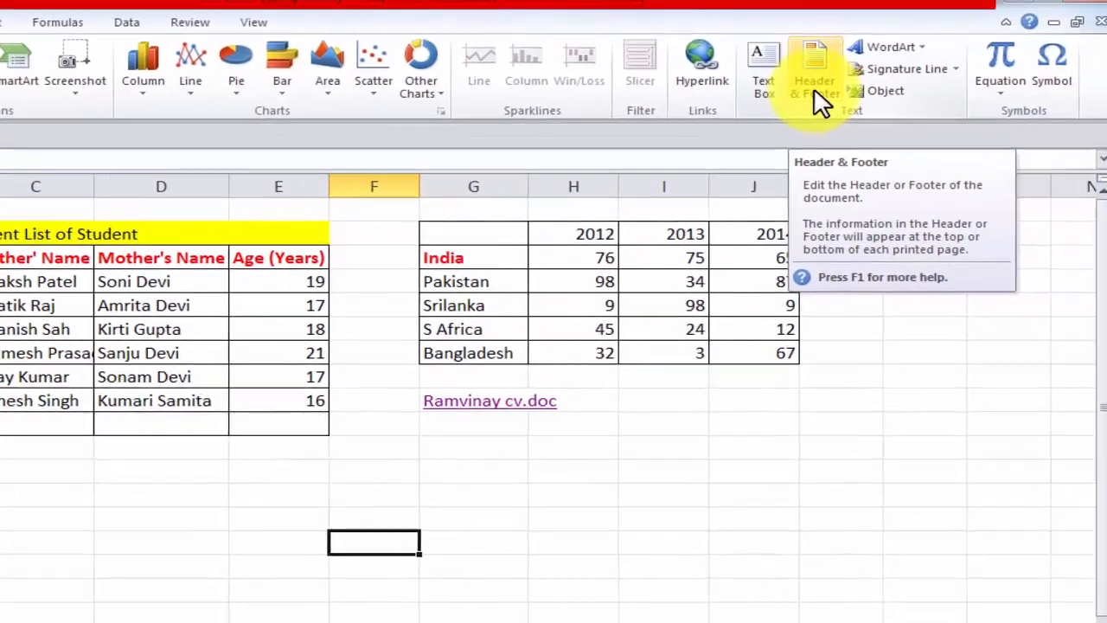
left_click(822, 76)
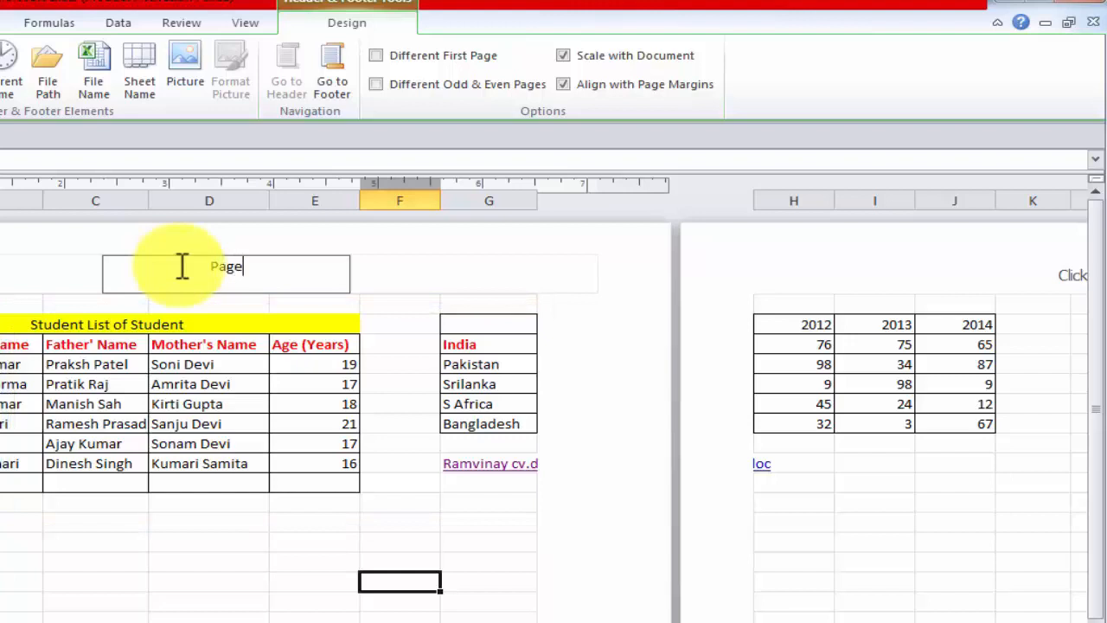
type("1")
left_click(196, 577)
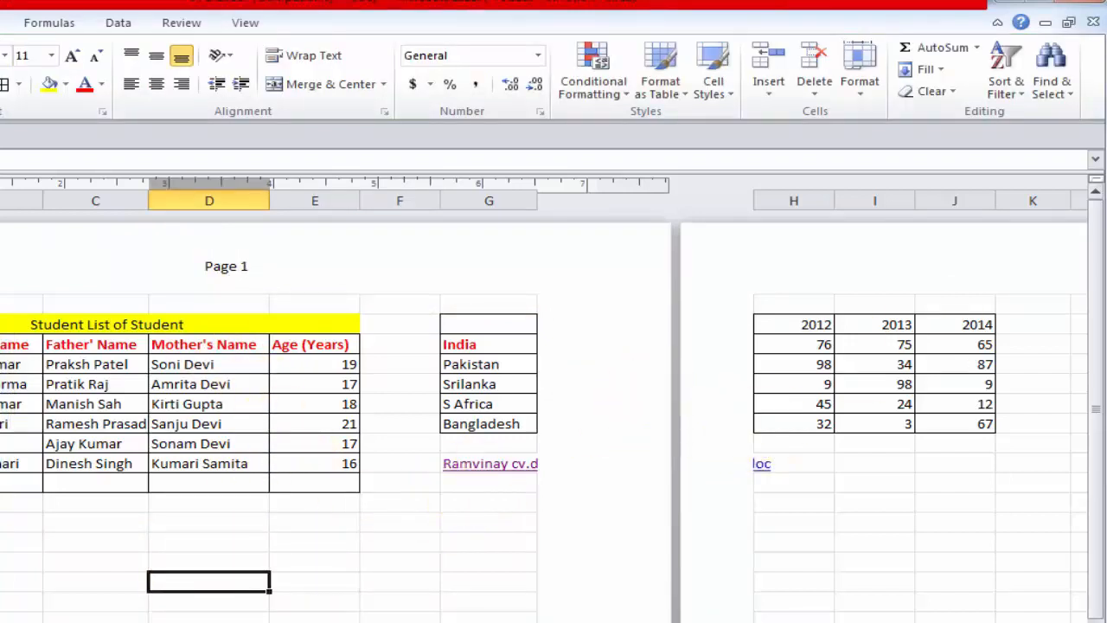
Check the center header in the page layout and switch the sheet back to Normal view.
left_click_drag(1093, 245, 1095, 433)
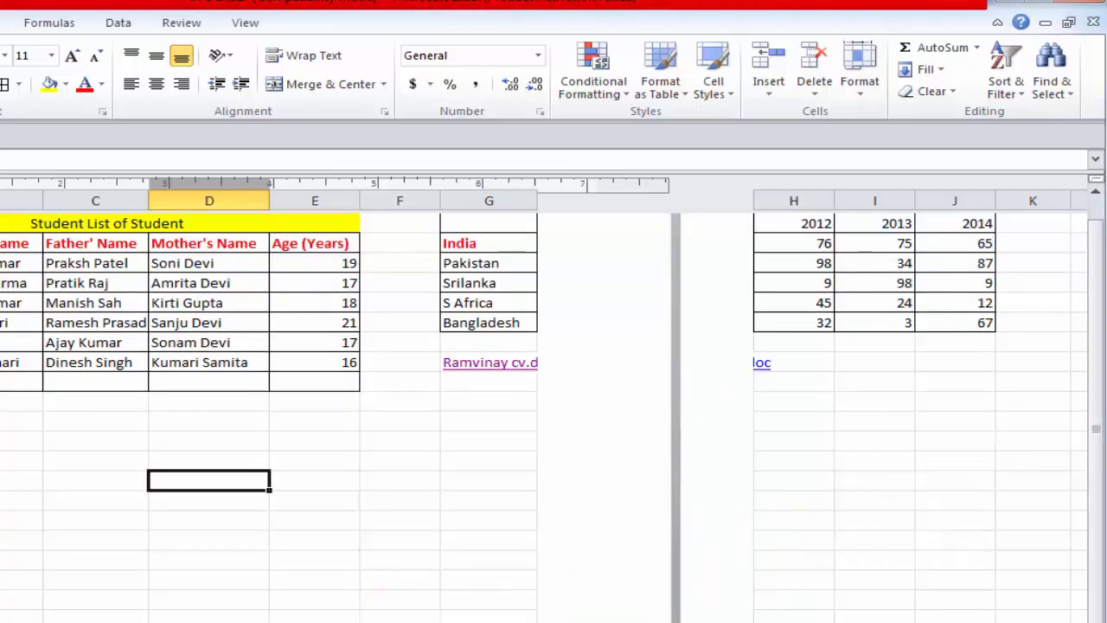
left_click_drag(1100, 425, 1088, 250)
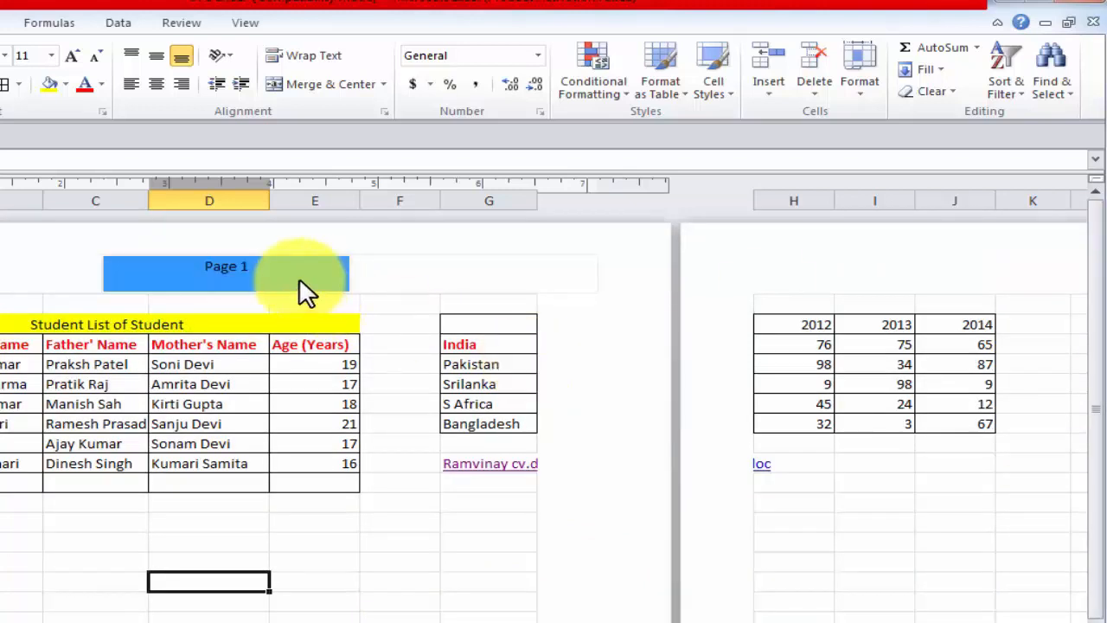
left_click(199, 558)
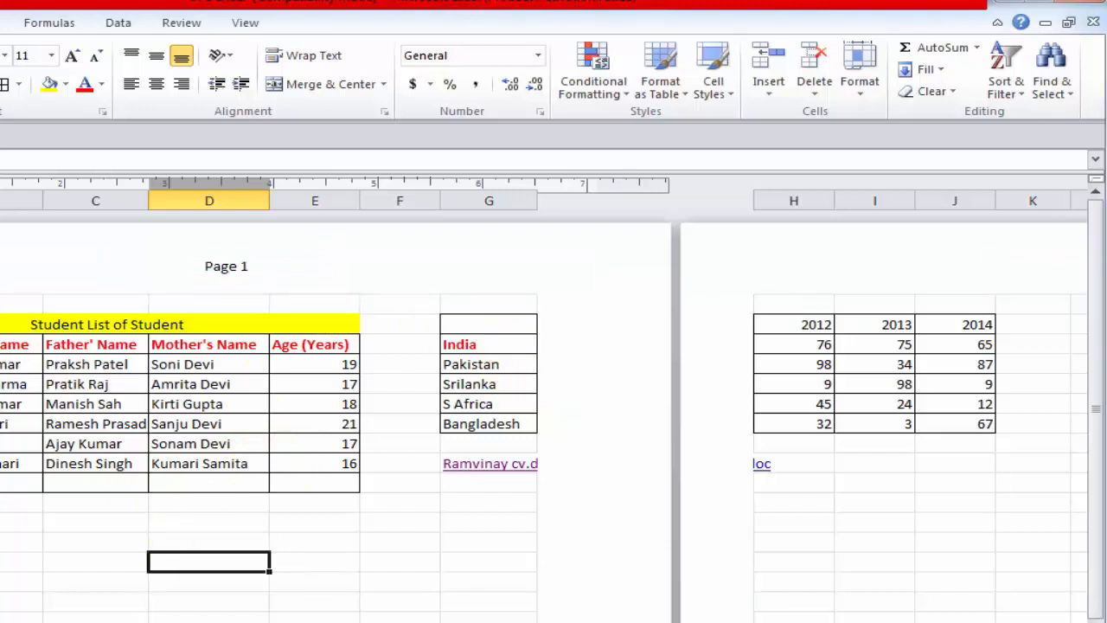
left_click(0, 23)
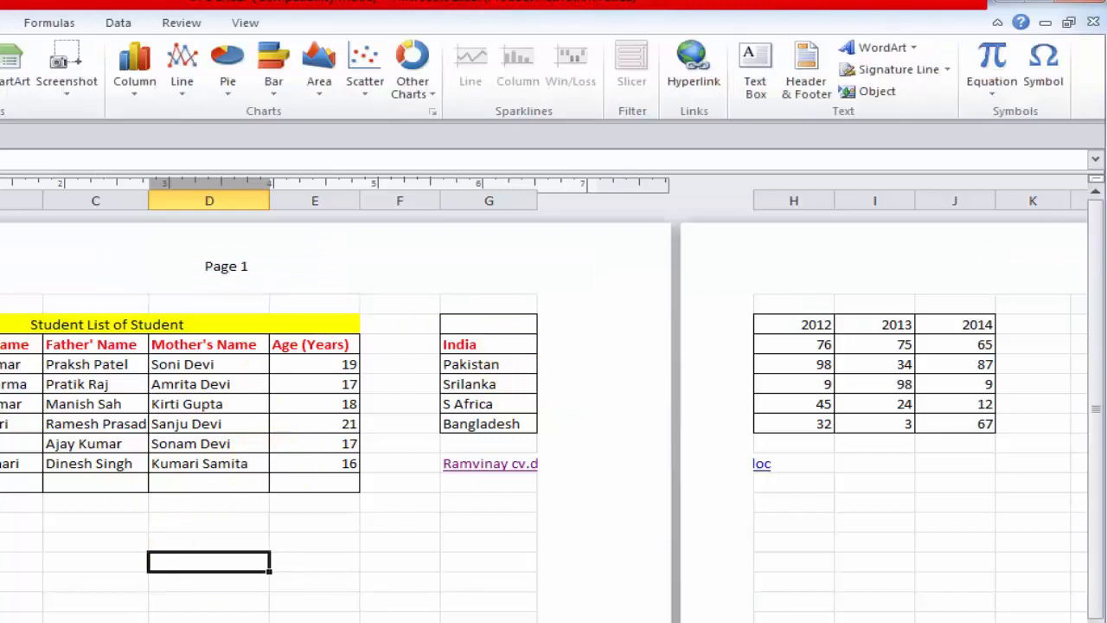
left_click(192, 279)
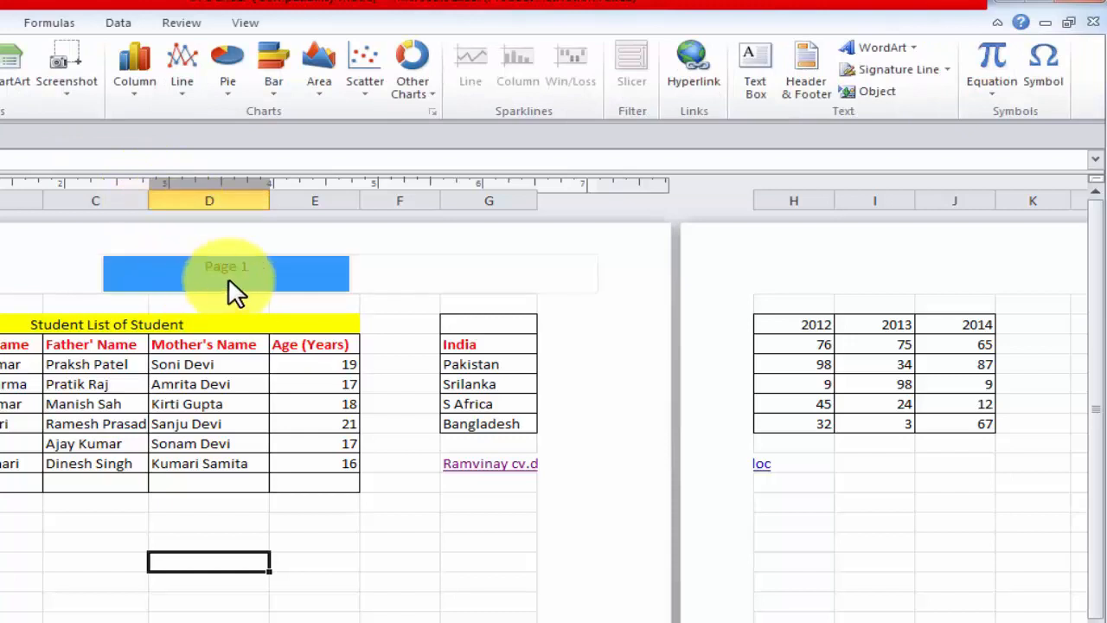
left_click(548, 432)
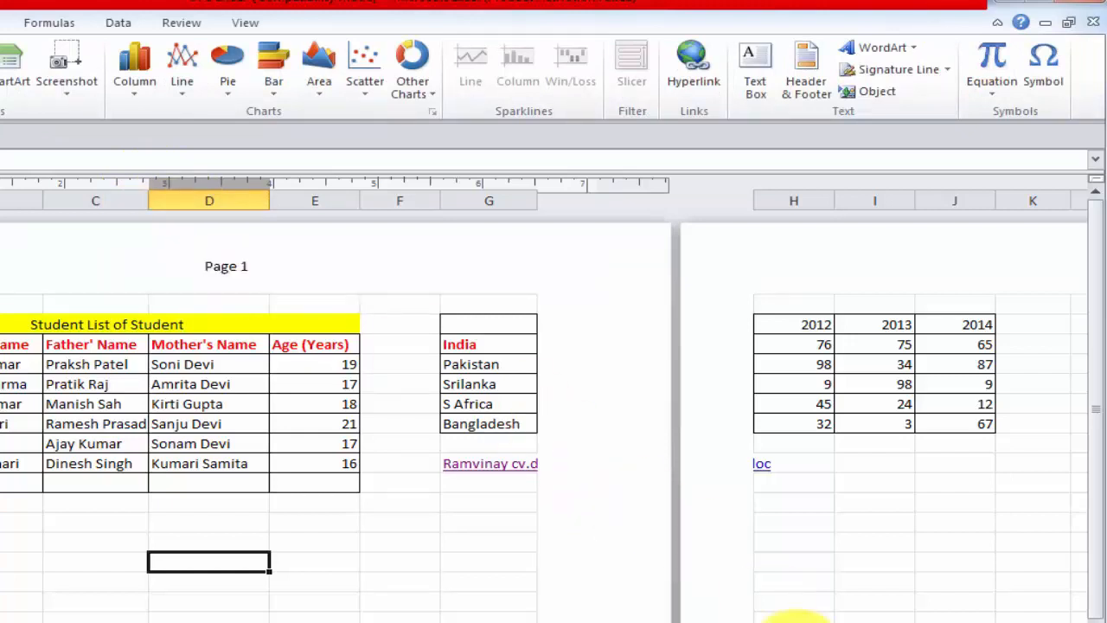
left_click(873, 621)
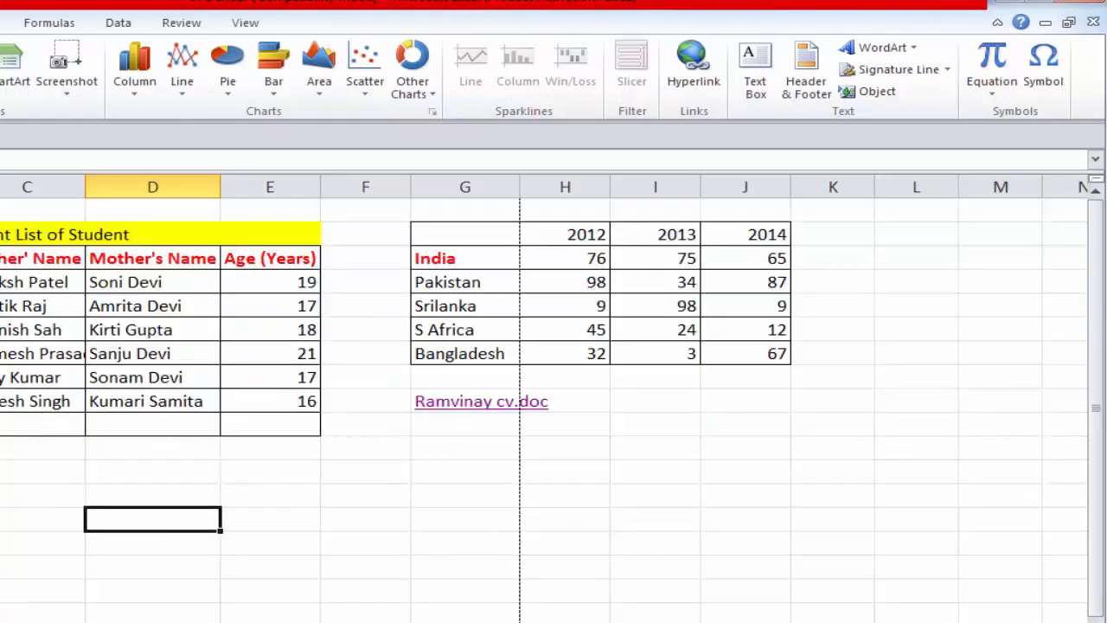
left_click(565, 163)
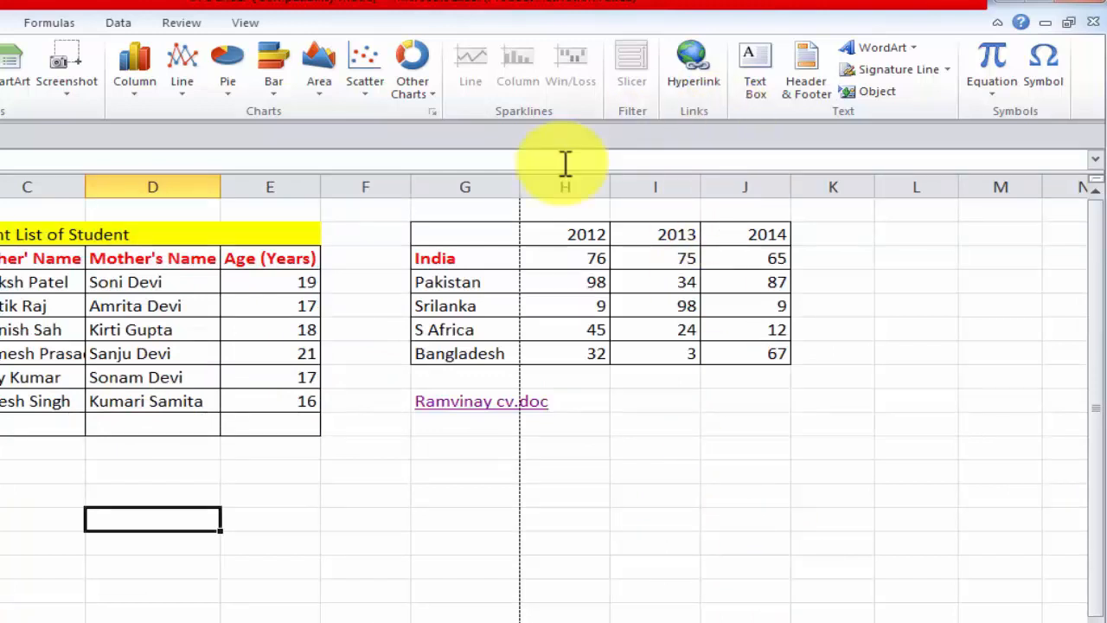
Insert WordArt in the Fill - White, Gradient Outline - Accent 1 style with the text "Online padho Sikho".
left_click(908, 54)
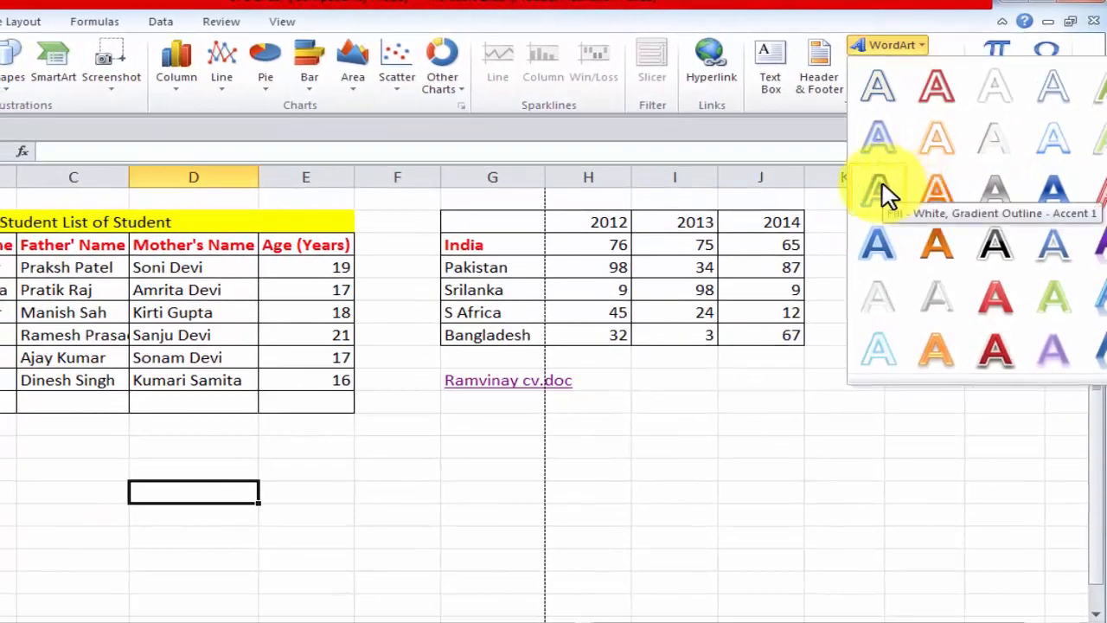
left_click(883, 189)
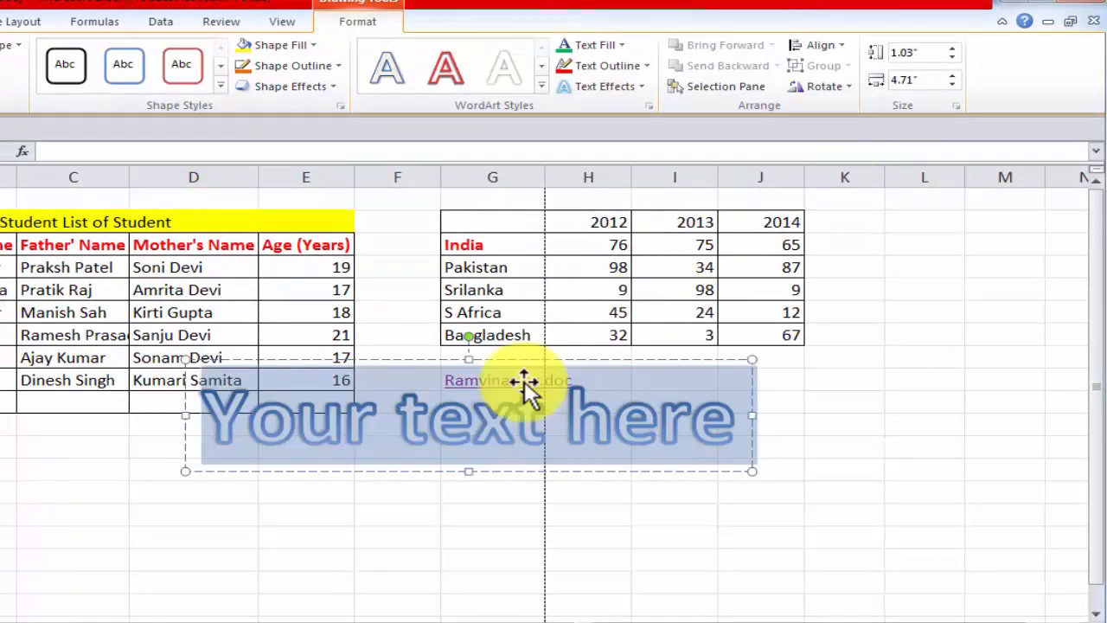
left_click(740, 422)
key("BackSpace")
key("BackSpace")
key("BackSpace")
key("BackSpace")
key("BackSpace")
key("BackSpace")
key("BackSpace")
key("BackSpace")
key("BackSpace")
key("BackSpace")
key("BackSpace")
key("BackSpace")
key("BackSpace")
key("BackSpace")
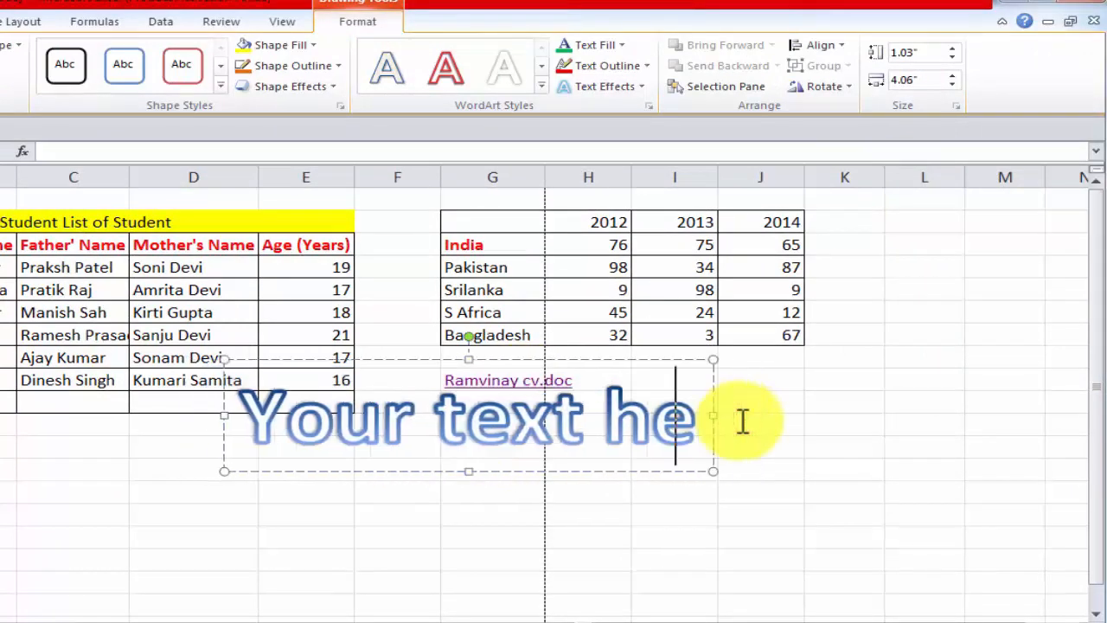
type("O")
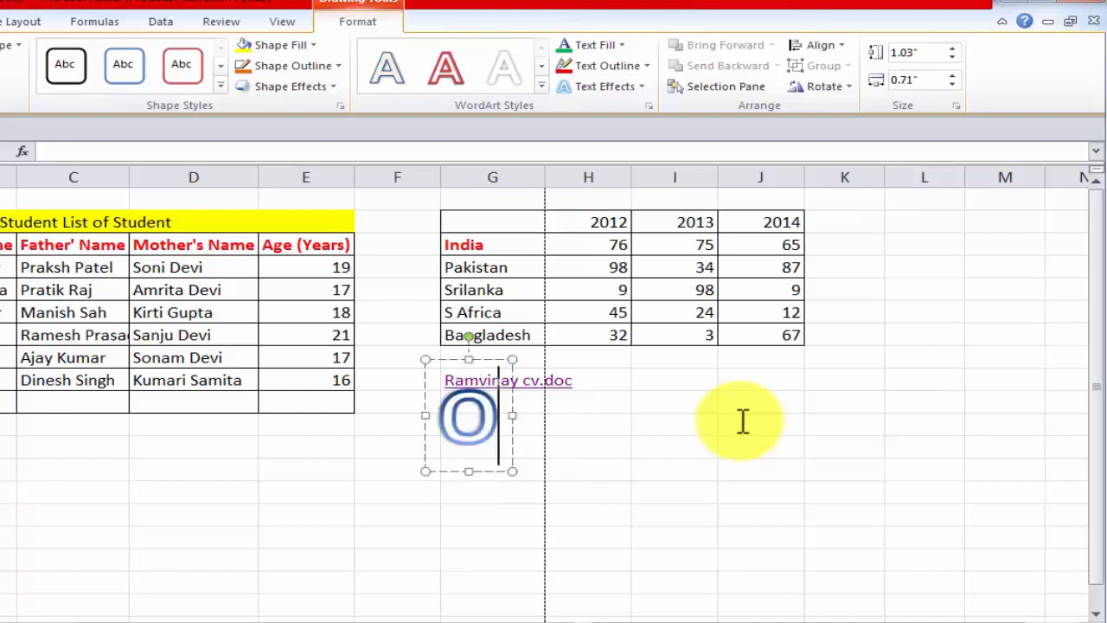
type("nline padho")
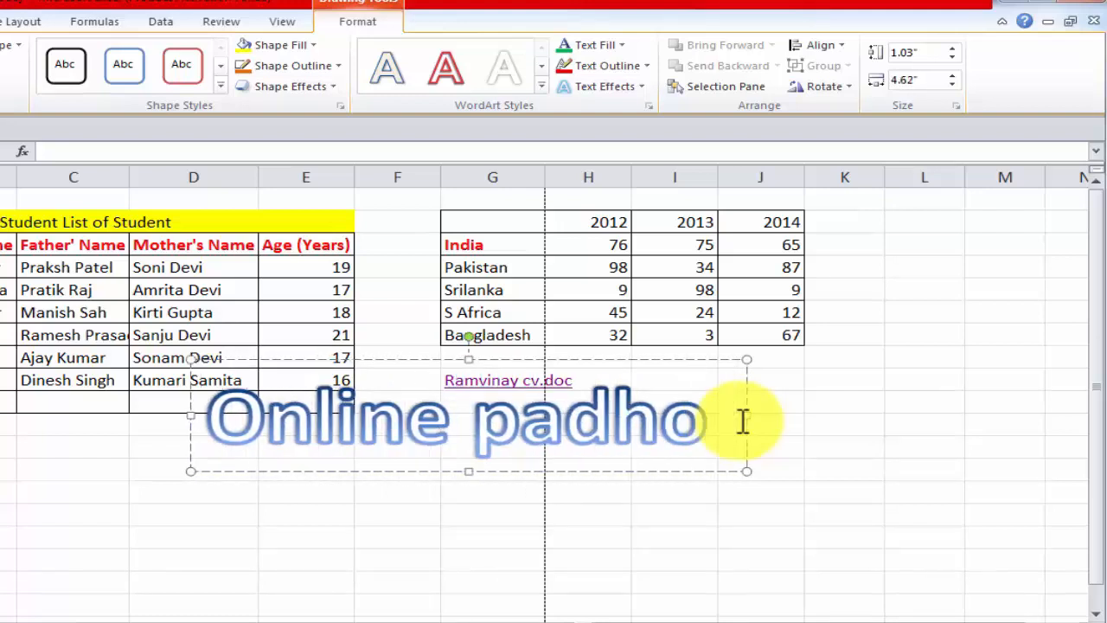
type(" Sikho")
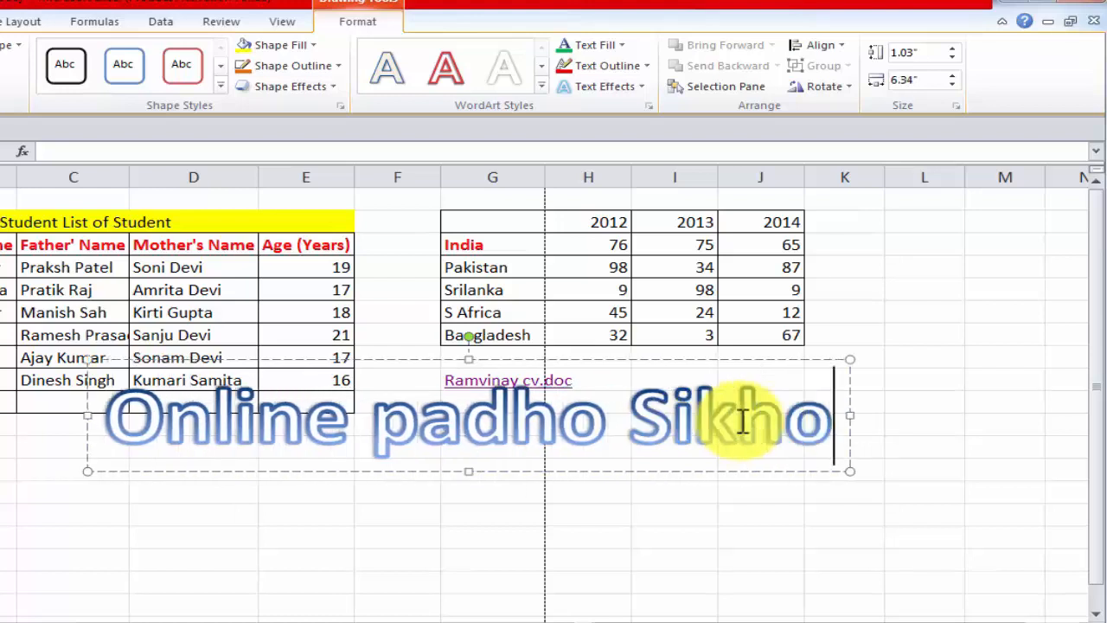
Capitalize the middle word of the WordArt to "Padho" and shift the WordArt left and slightly up on the sheet.
left_click(427, 426)
key("BackSpace")
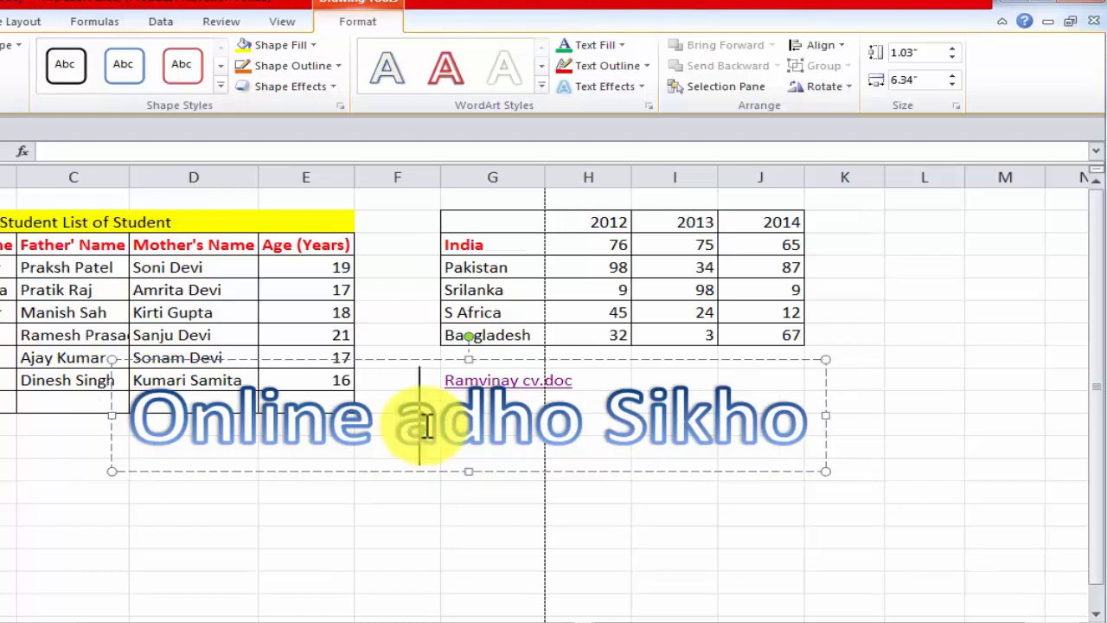
type("P")
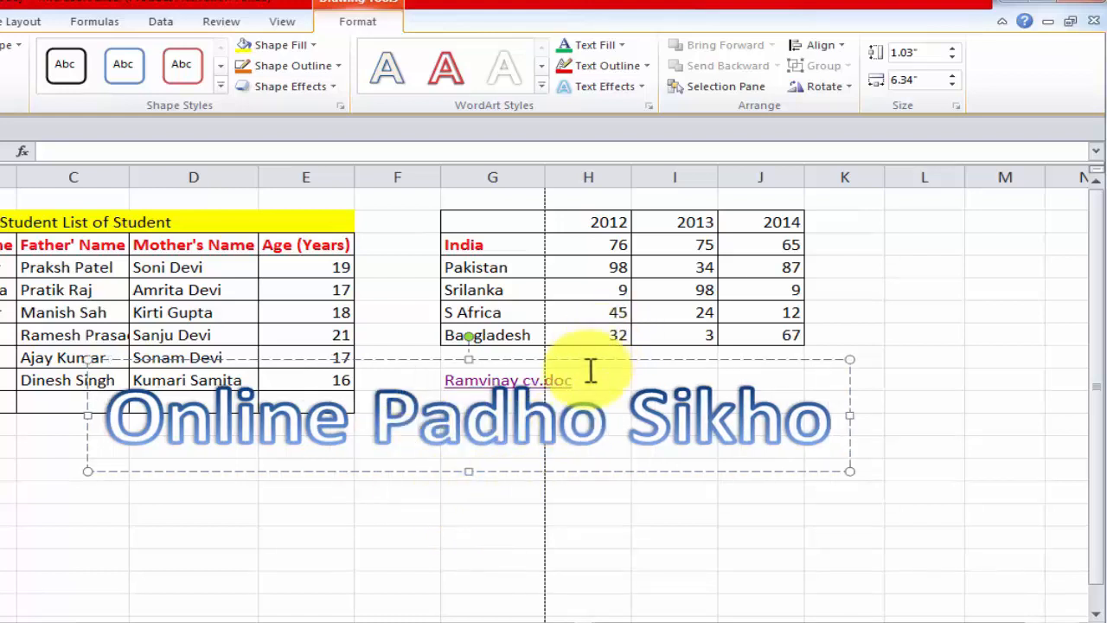
left_click_drag(597, 363, 492, 354)
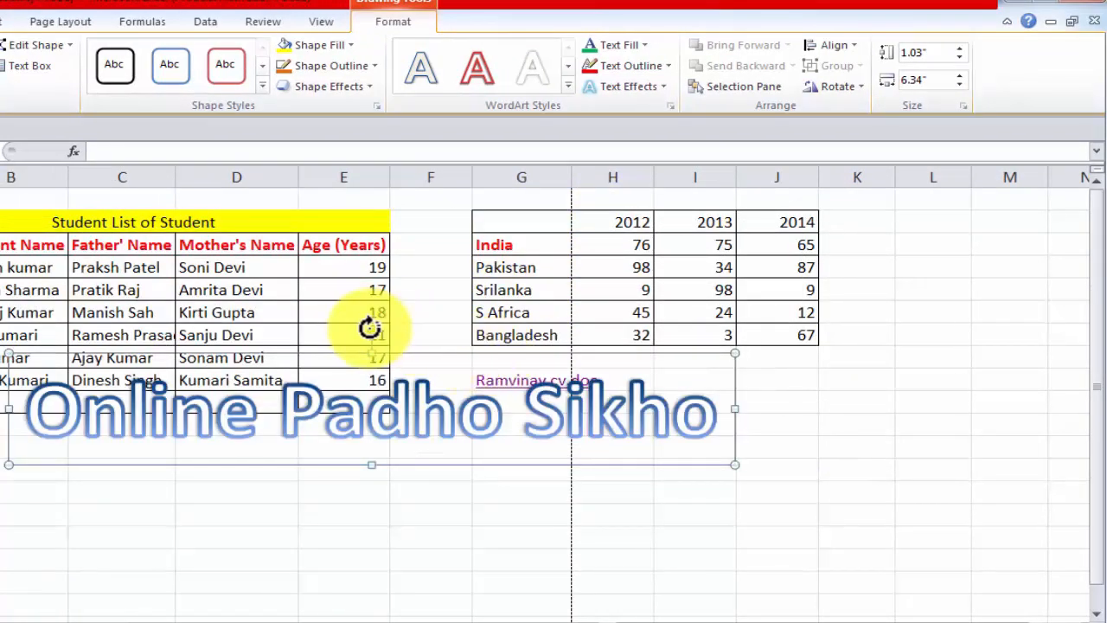
left_click_drag(369, 329, 372, 364)
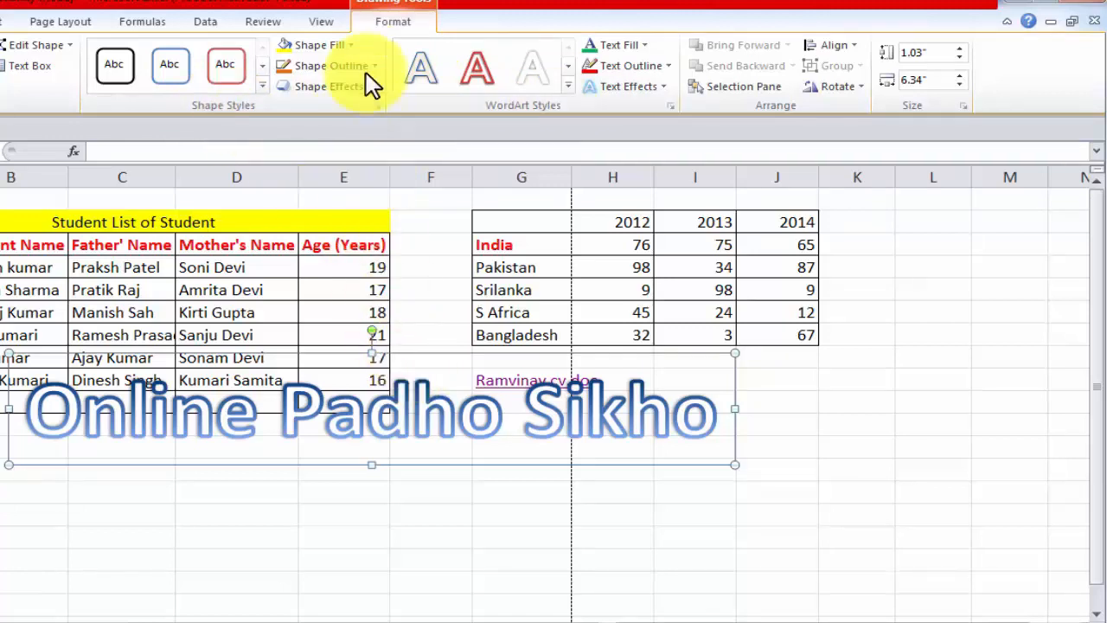
Fill the WordArt's box with standard yellow and its text with standard red.
left_click(350, 45)
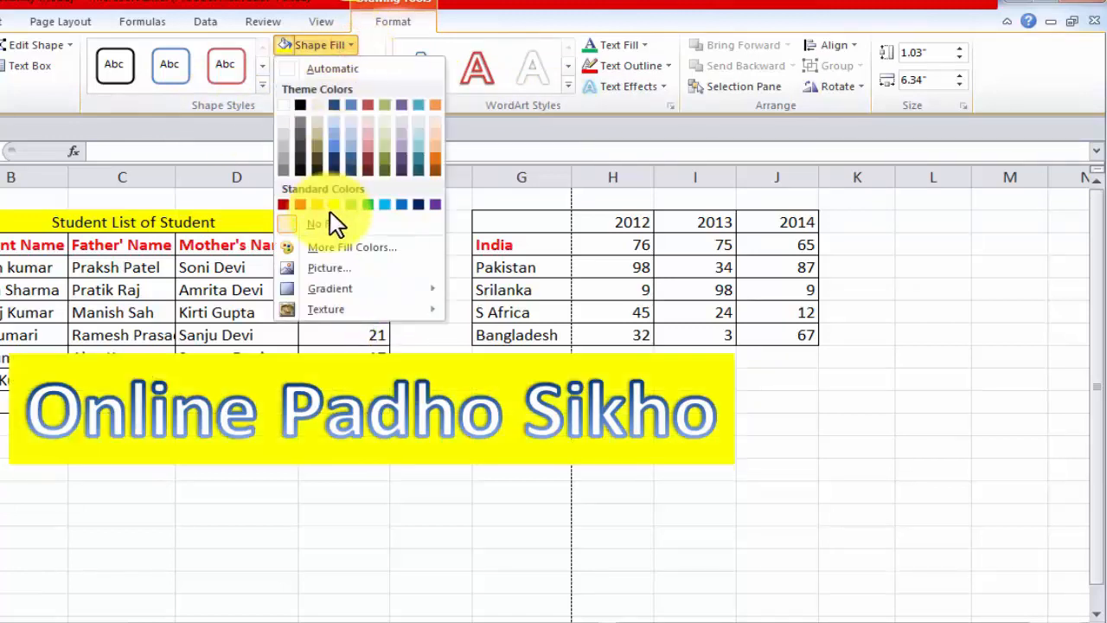
left_click(335, 204)
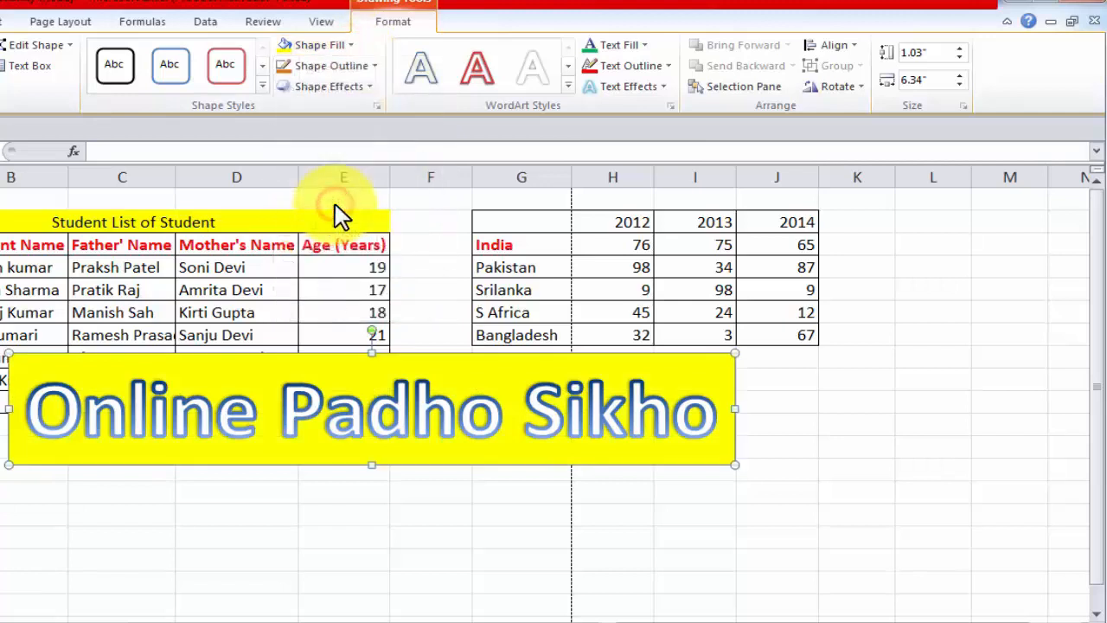
left_click(372, 66)
left_click(228, 135)
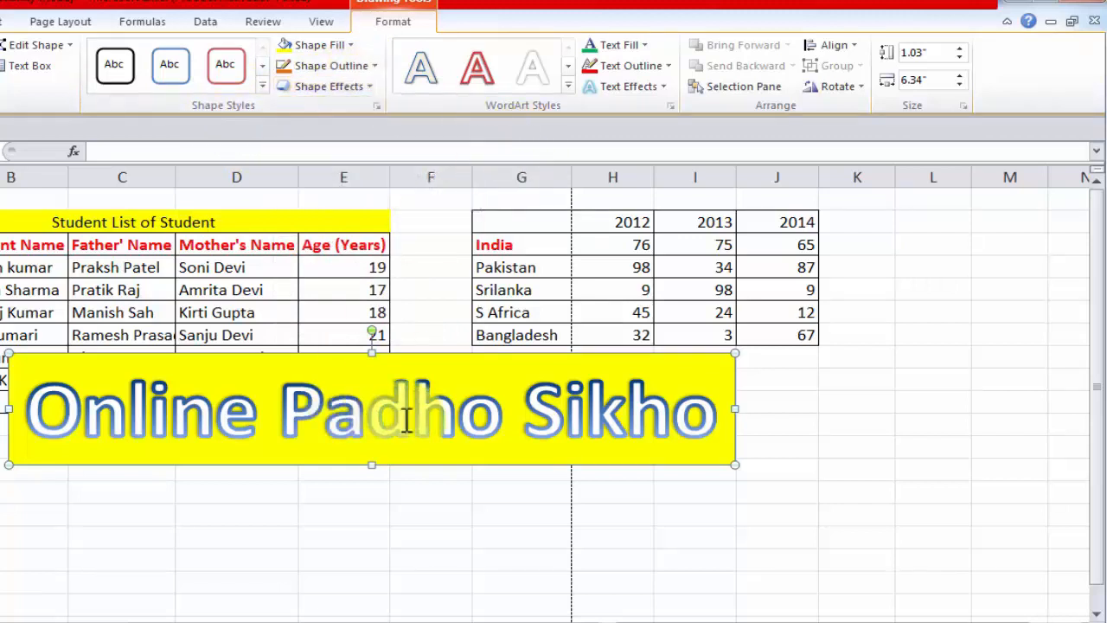
left_click(647, 42)
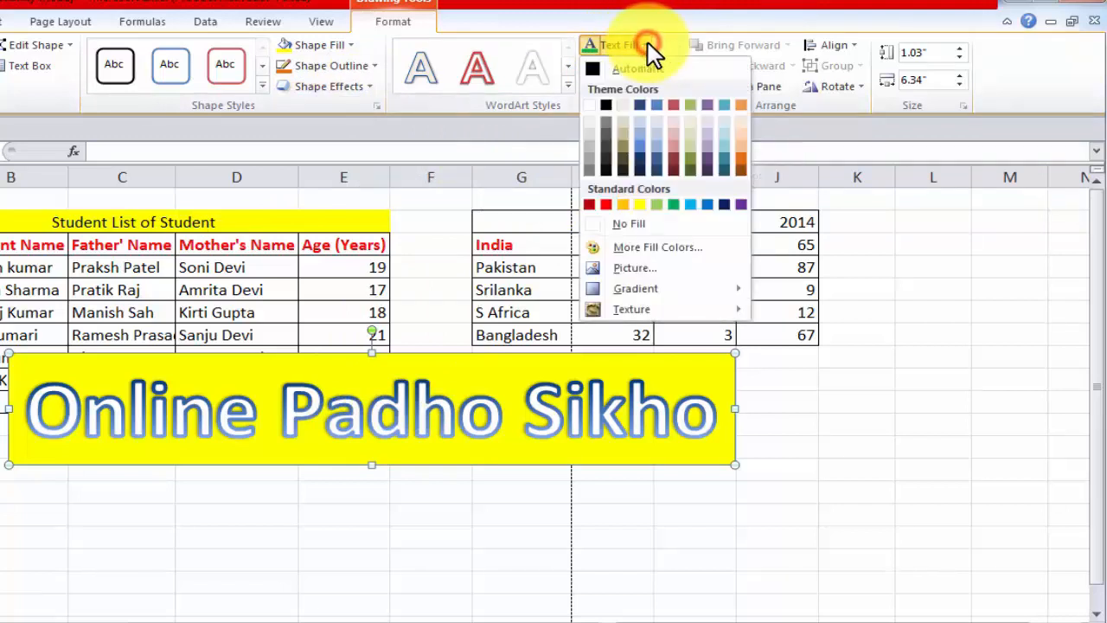
left_click(604, 204)
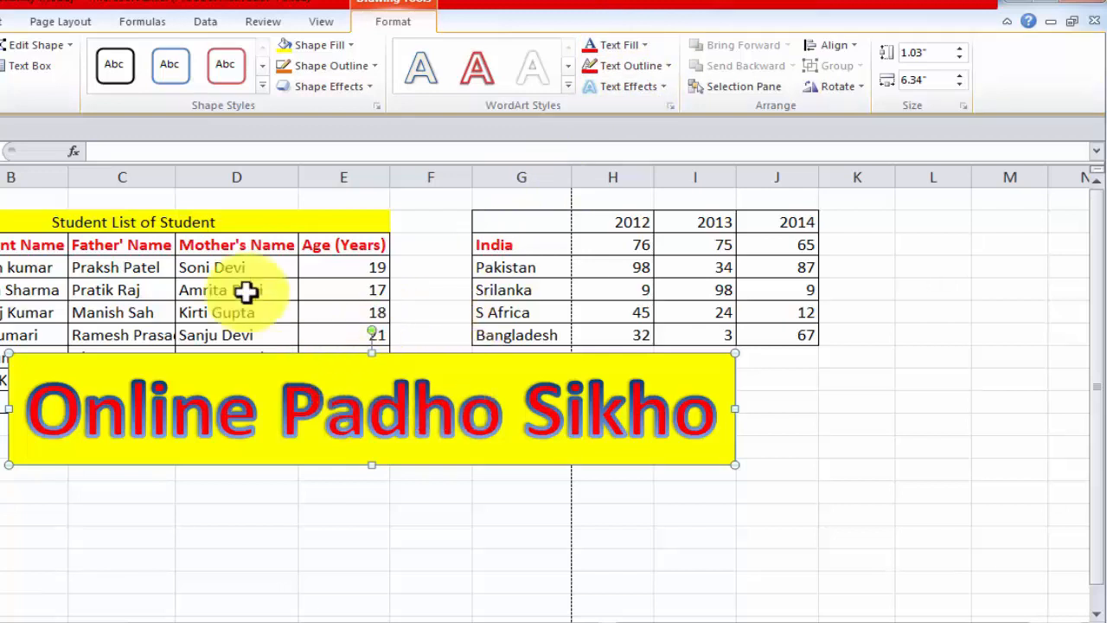
Embed a new Microsoft Word Document object in the sheet containing the text "ghgtdhgcfhjvkjb", and close the document.
left_click(5, 22)
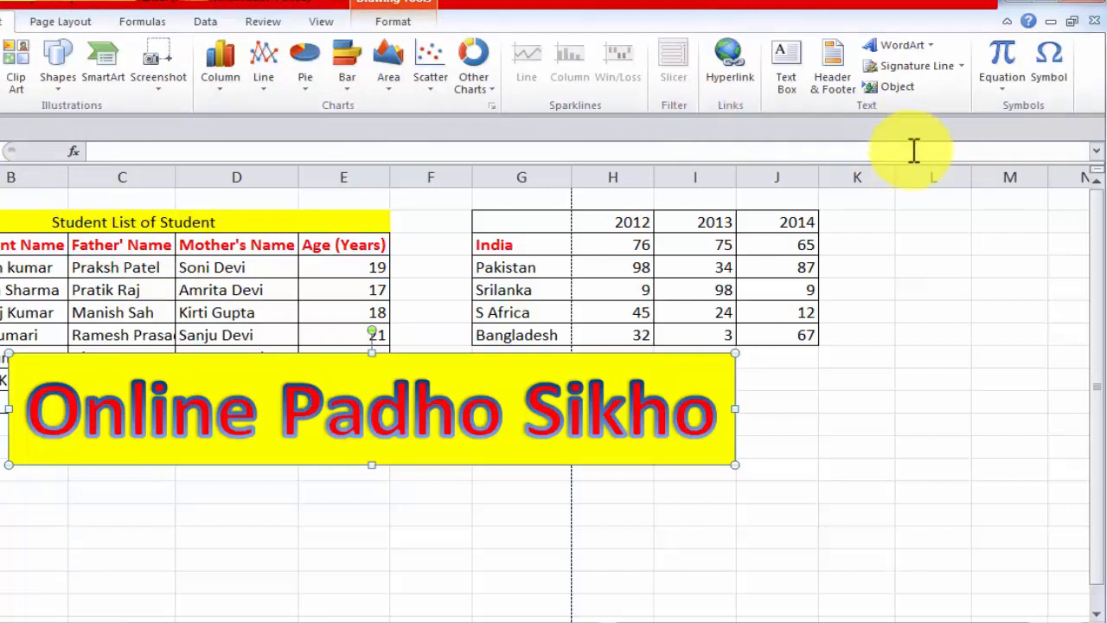
left_click(896, 85)
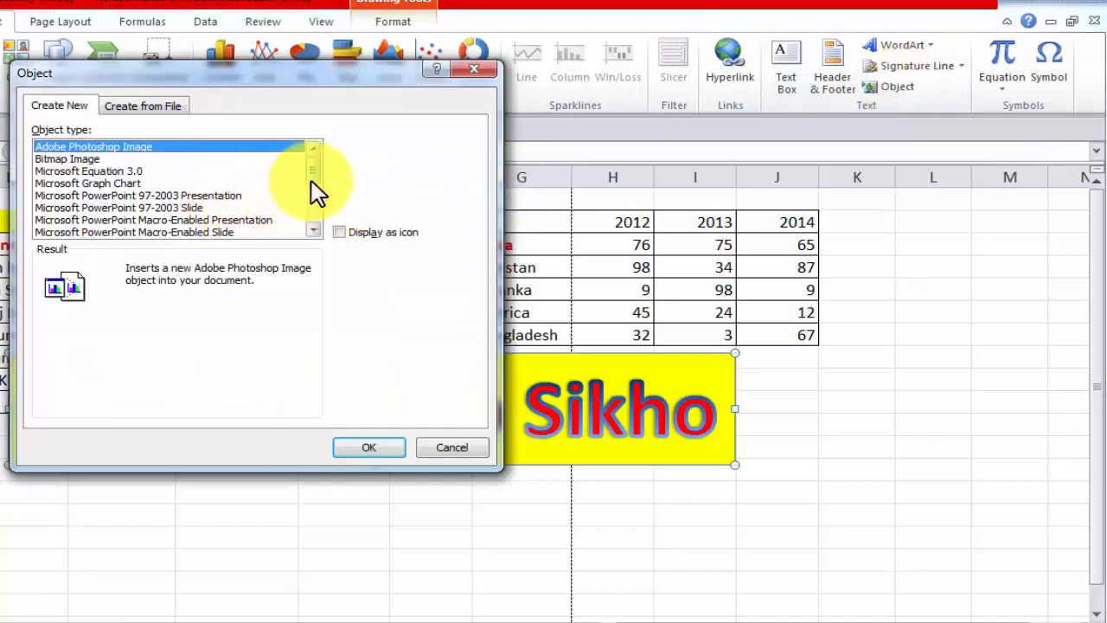
left_click_drag(314, 169, 317, 209)
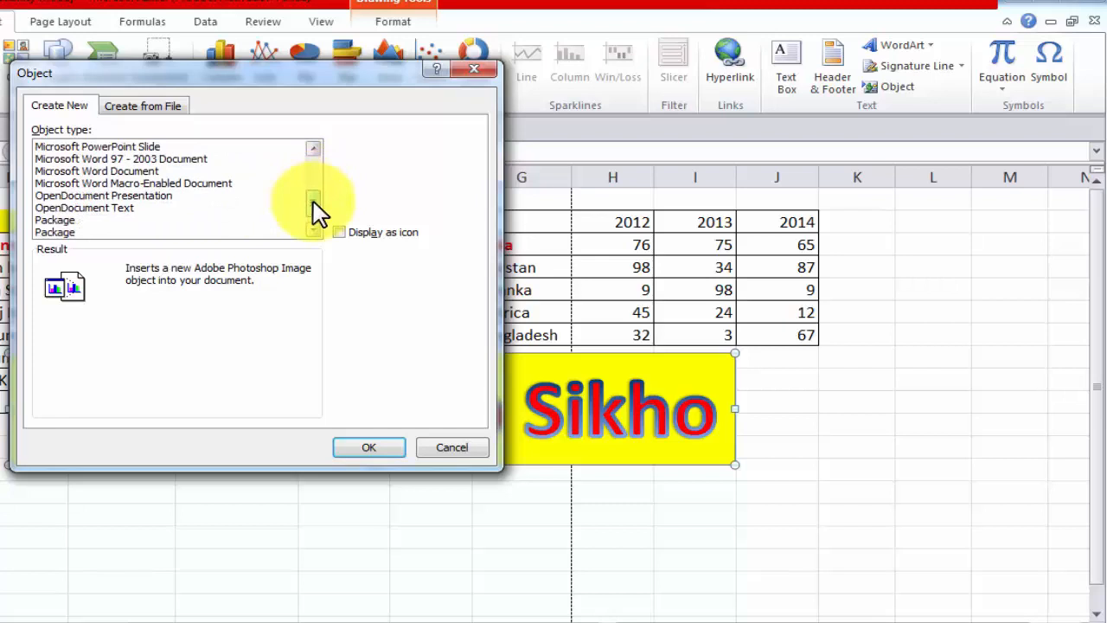
left_click(129, 170)
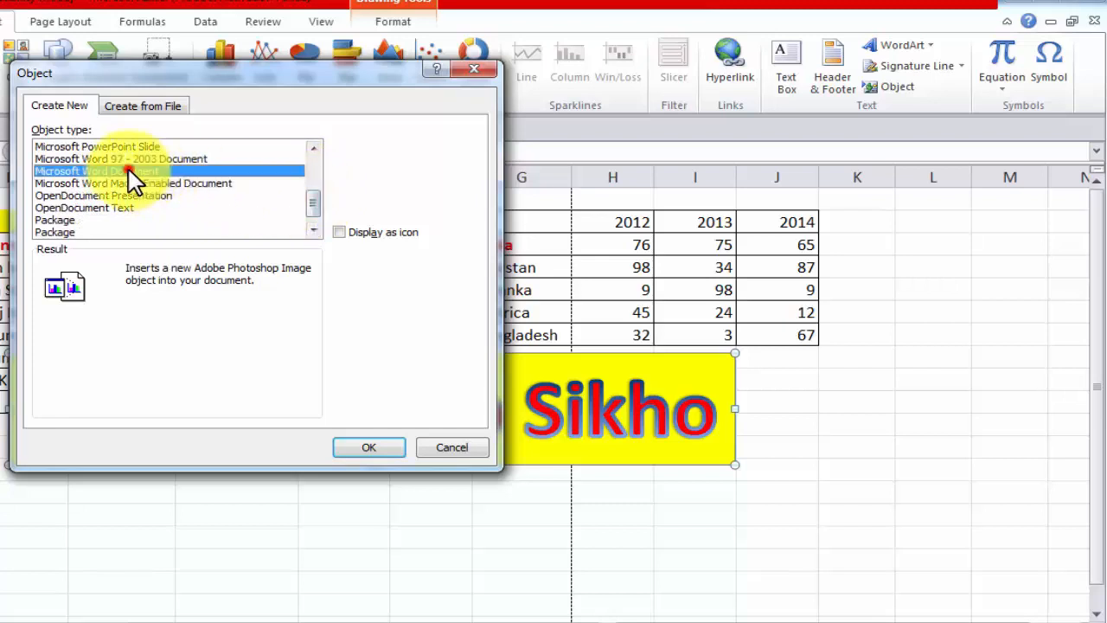
left_click(372, 448)
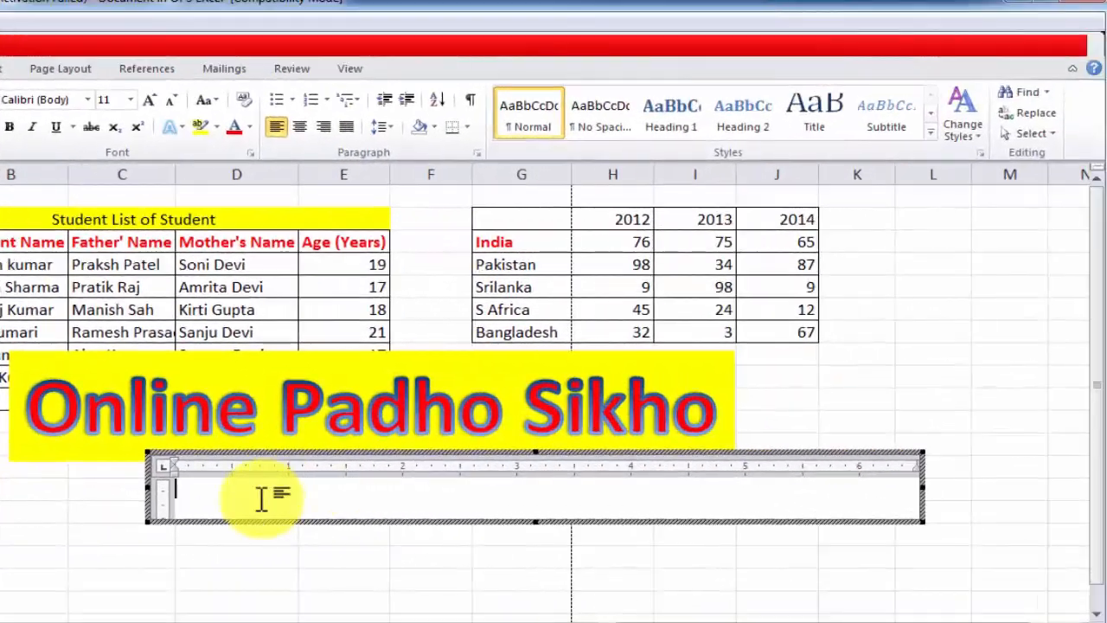
type("ghgtdhgcfhjvkjb")
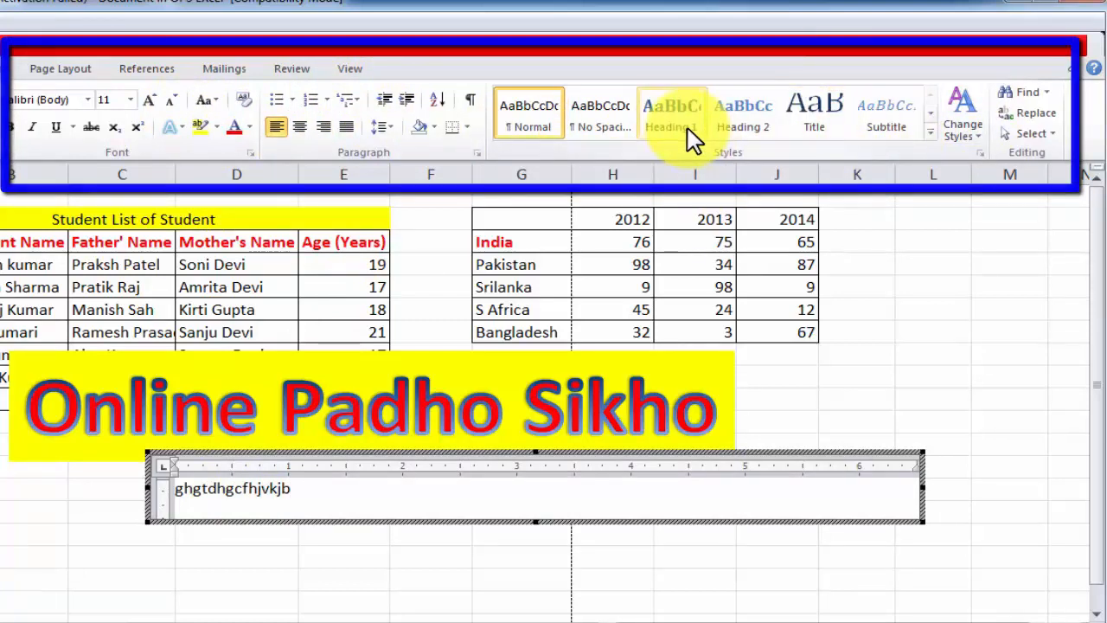
left_click(1075, 7)
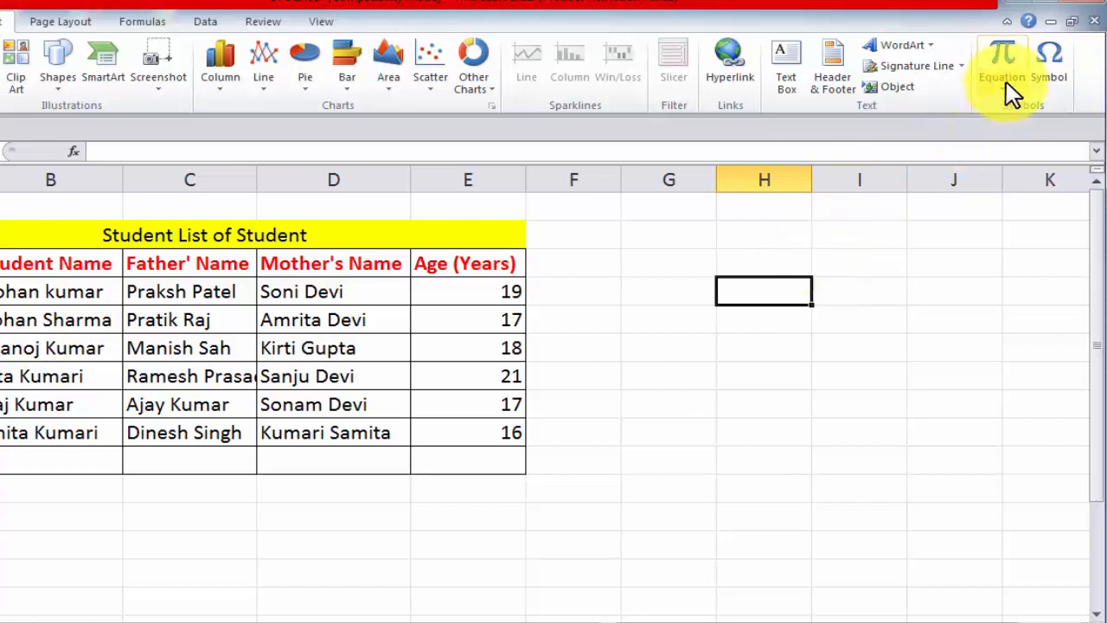
Insert the Fourier Series equation, widen its box to fit one line, and place it to the right of the student table.
left_click(572, 264)
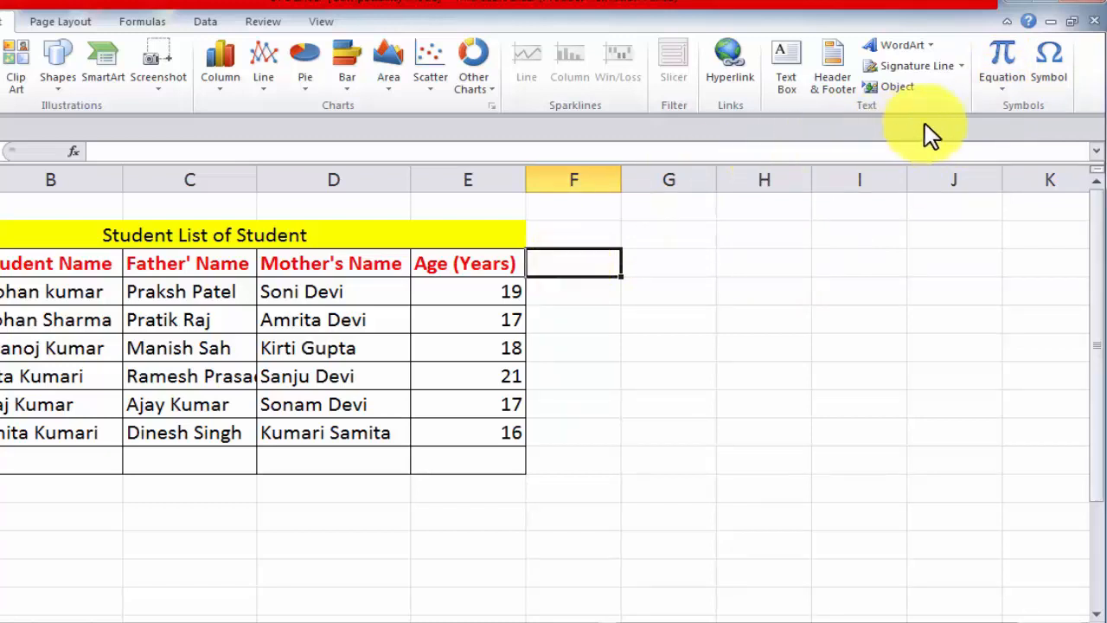
left_click(1000, 83)
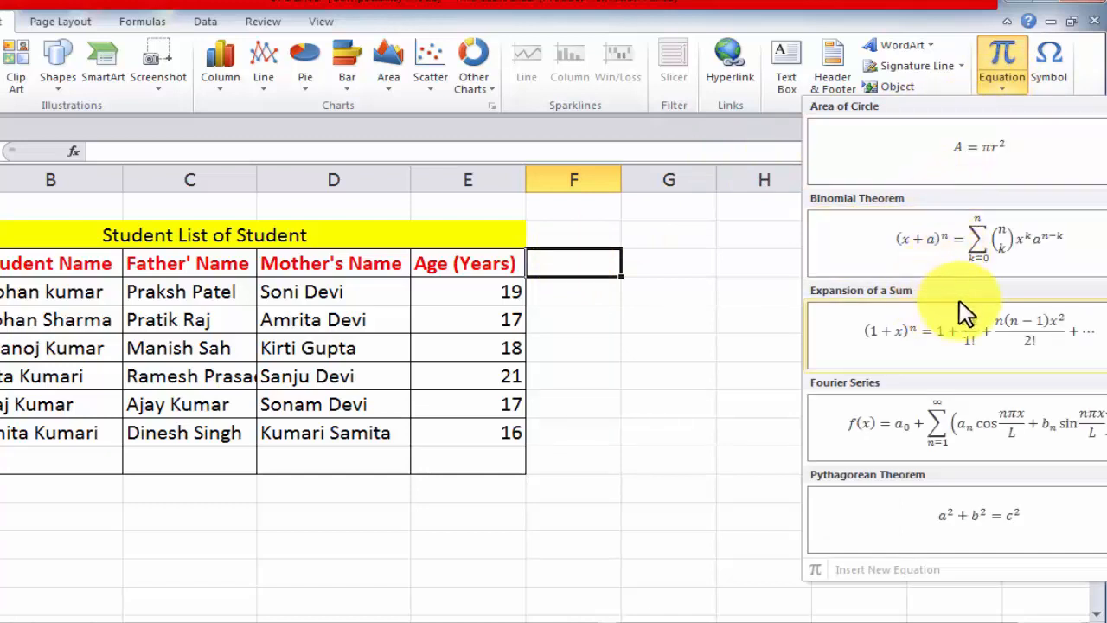
left_click(952, 420)
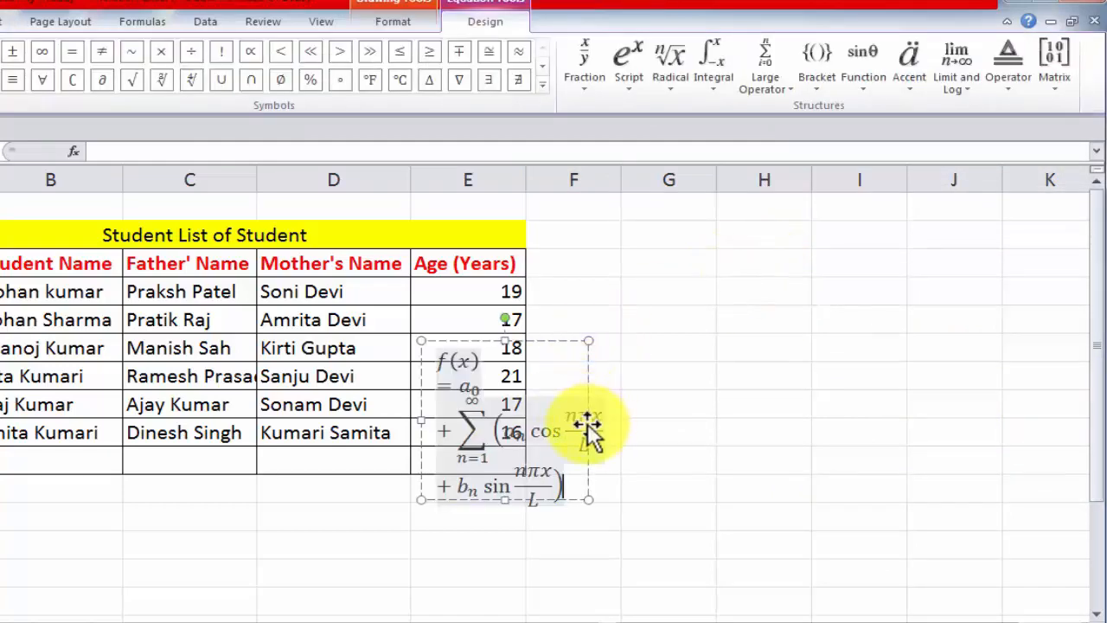
left_click_drag(589, 420, 932, 430)
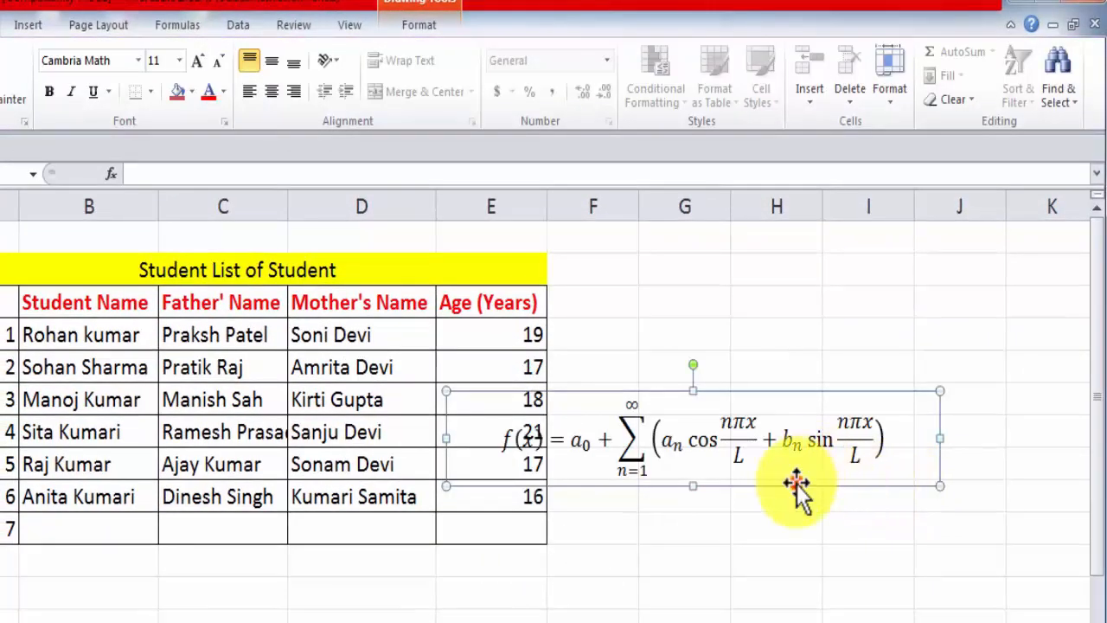
left_click_drag(795, 489, 920, 407)
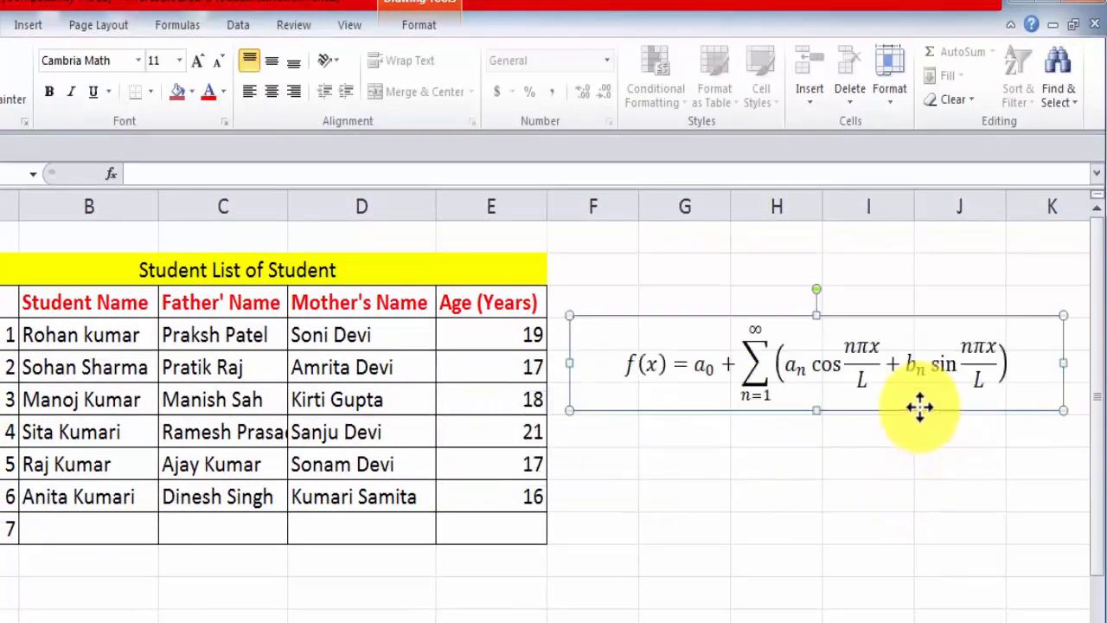
left_click(800, 475)
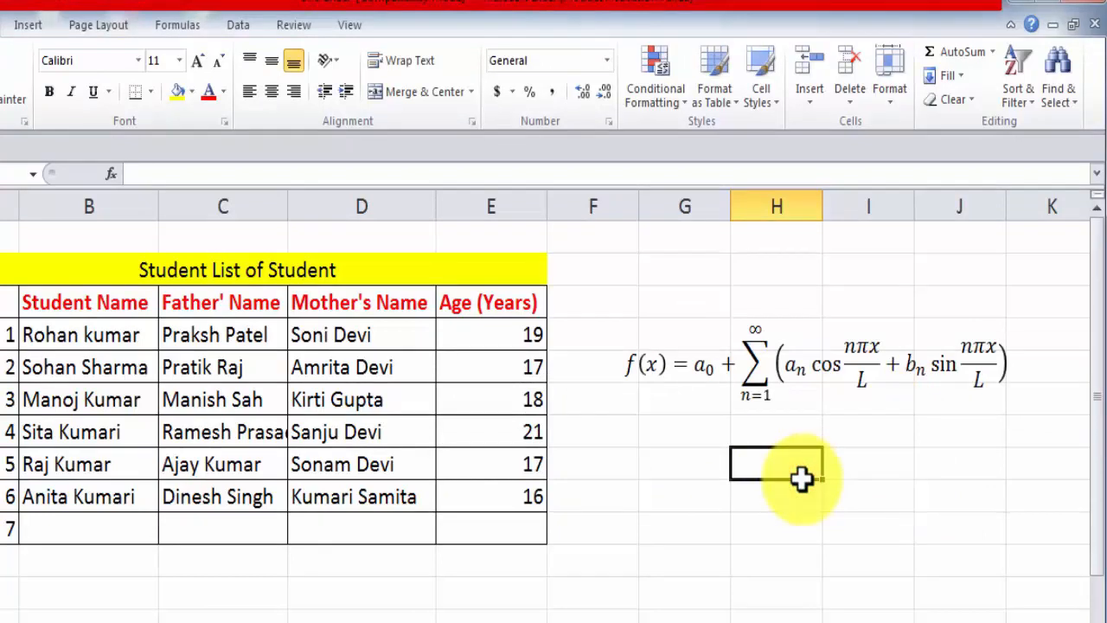
Change the lower limit of the equation's summation to n=2.
left_click(772, 396)
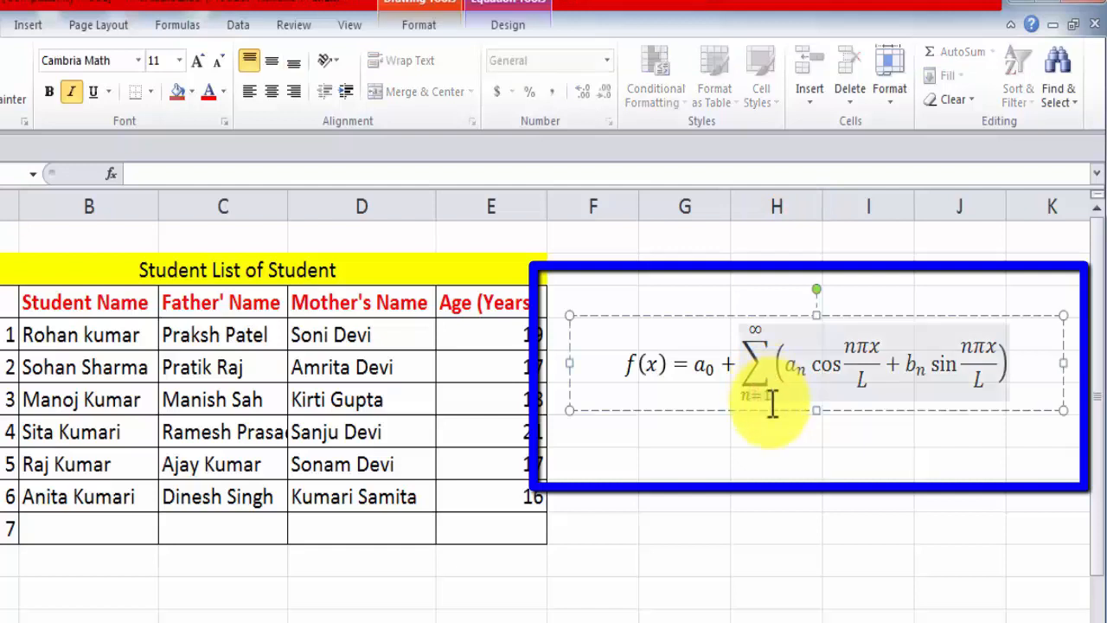
key("BackSpace")
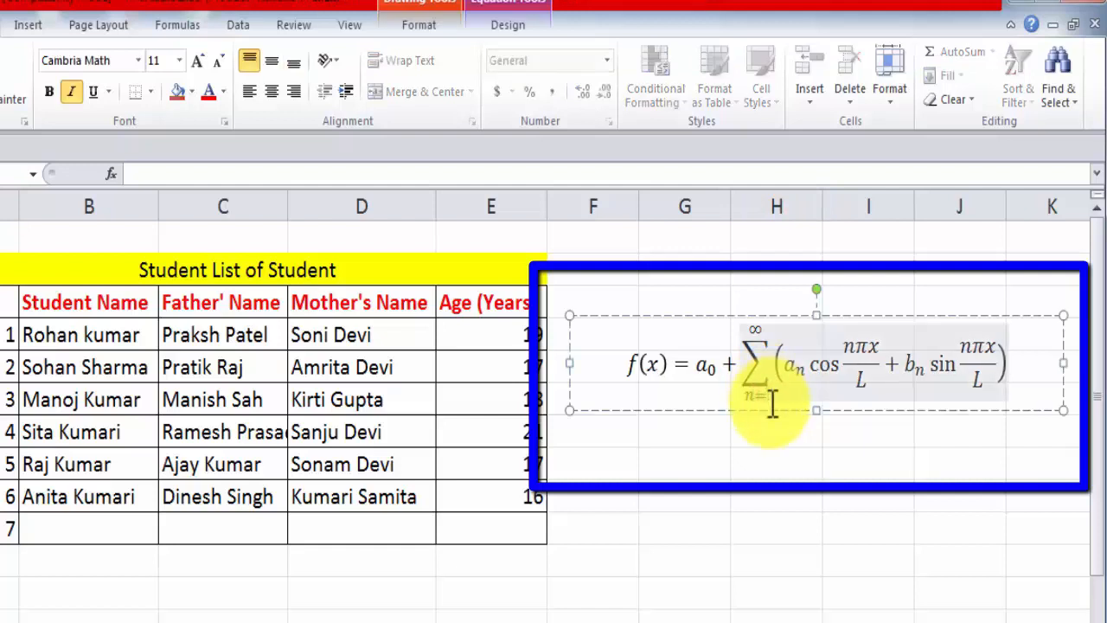
type("2")
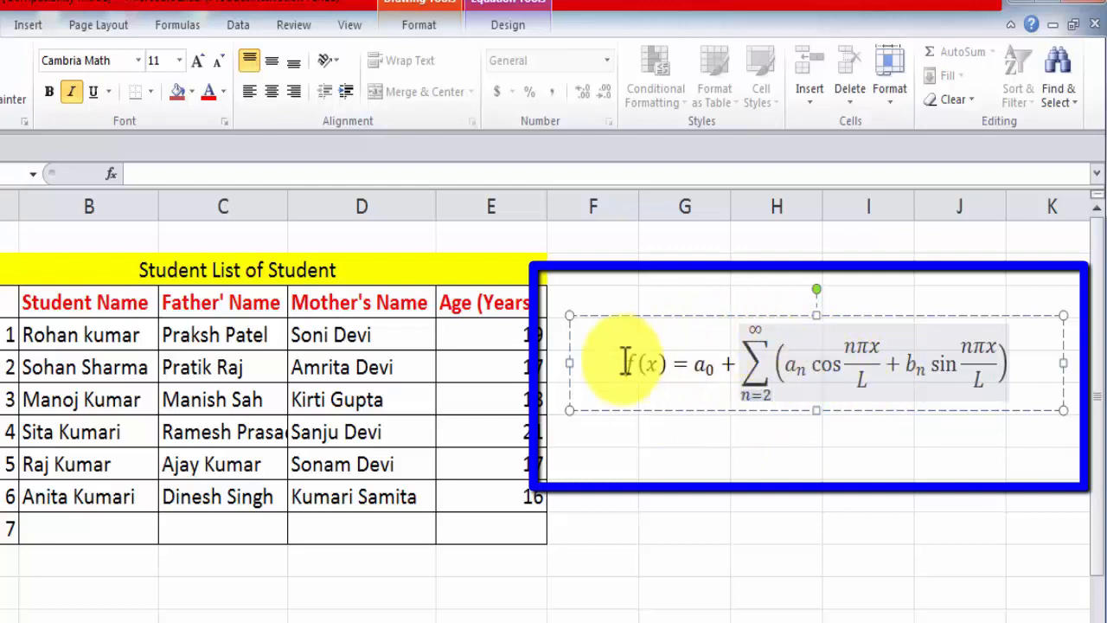
left_click(658, 309)
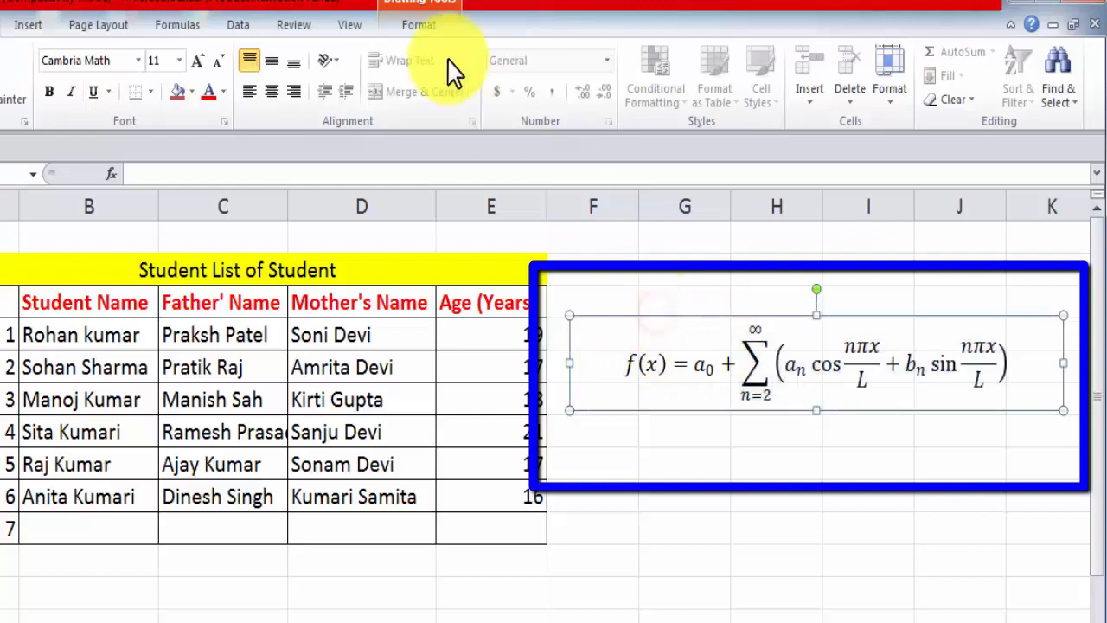
left_click(421, 28)
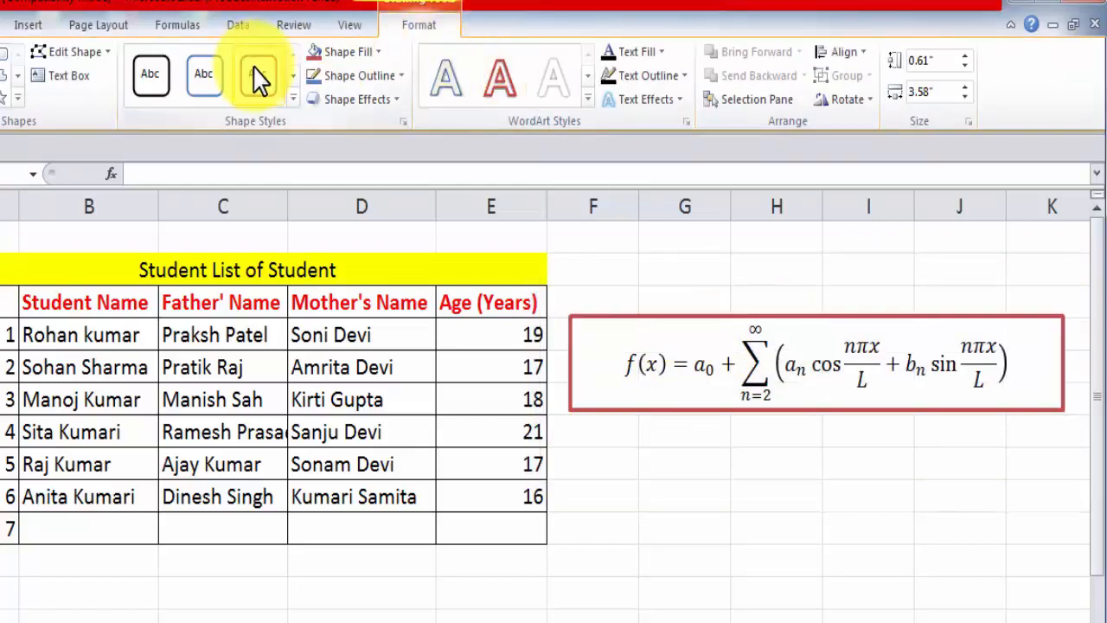
left_click(637, 361)
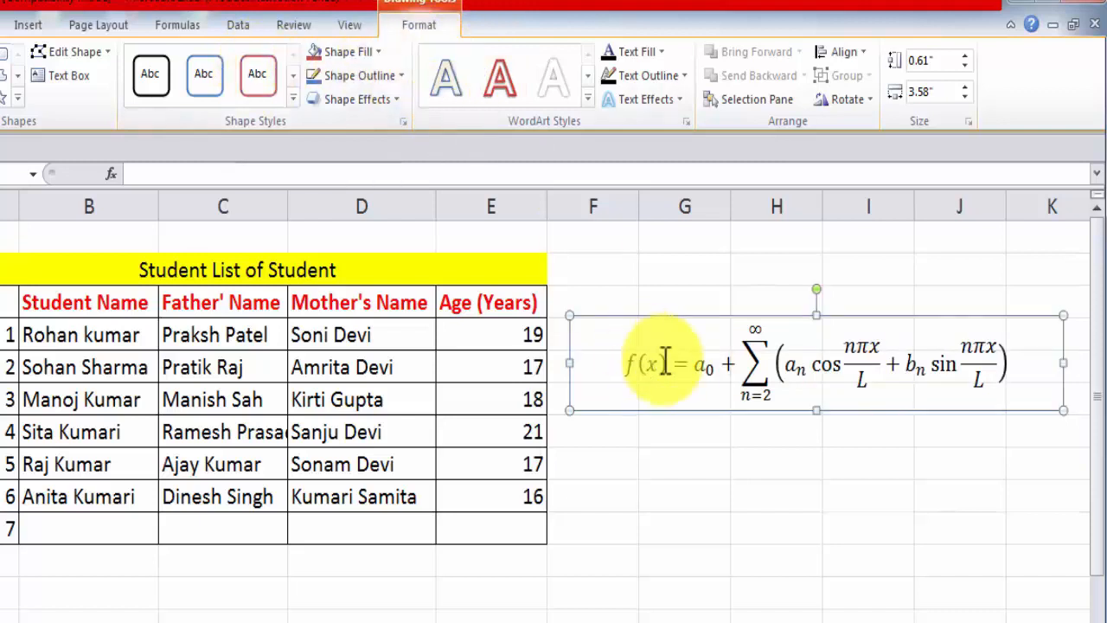
left_click(675, 363)
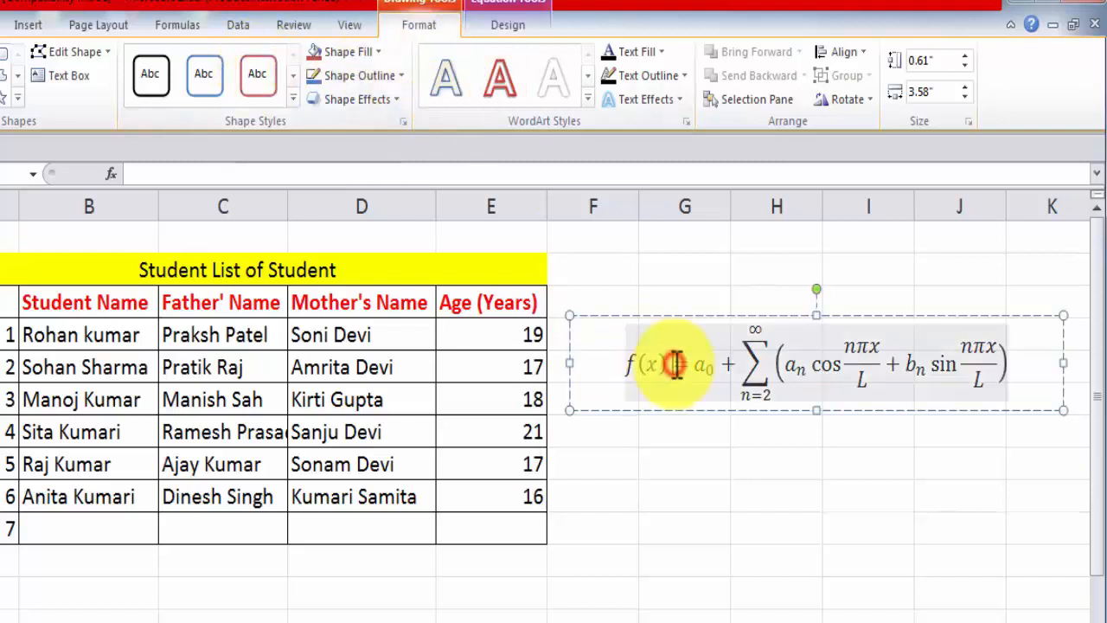
left_click(508, 24)
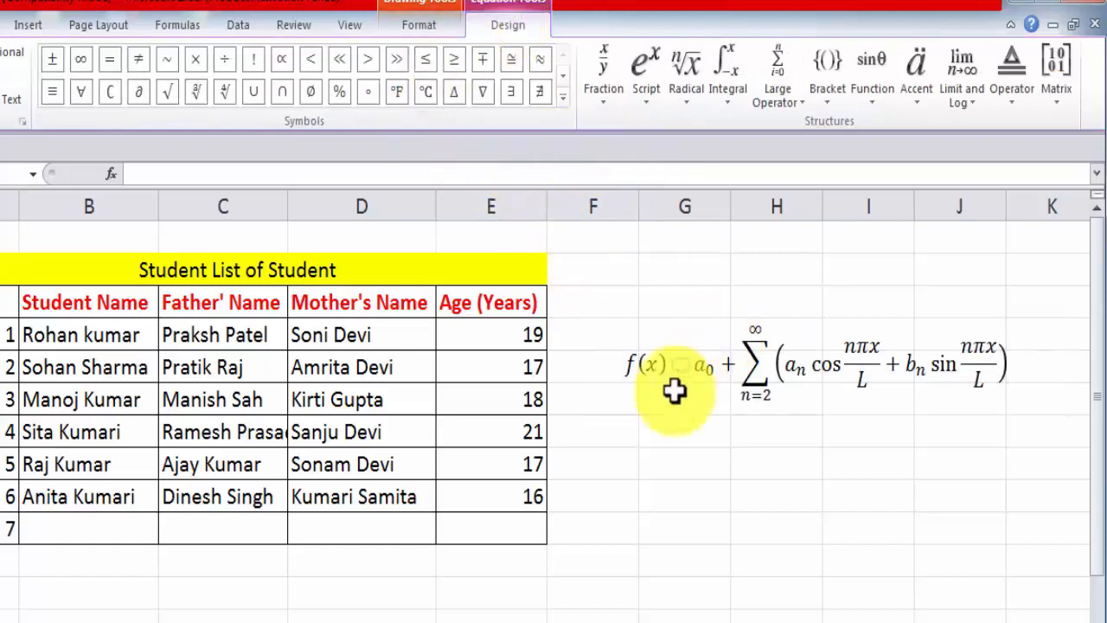
Delete the 2 from the summation's lower limit and replace the x in f(x) with 3.
left_click(707, 365)
key("Delete")
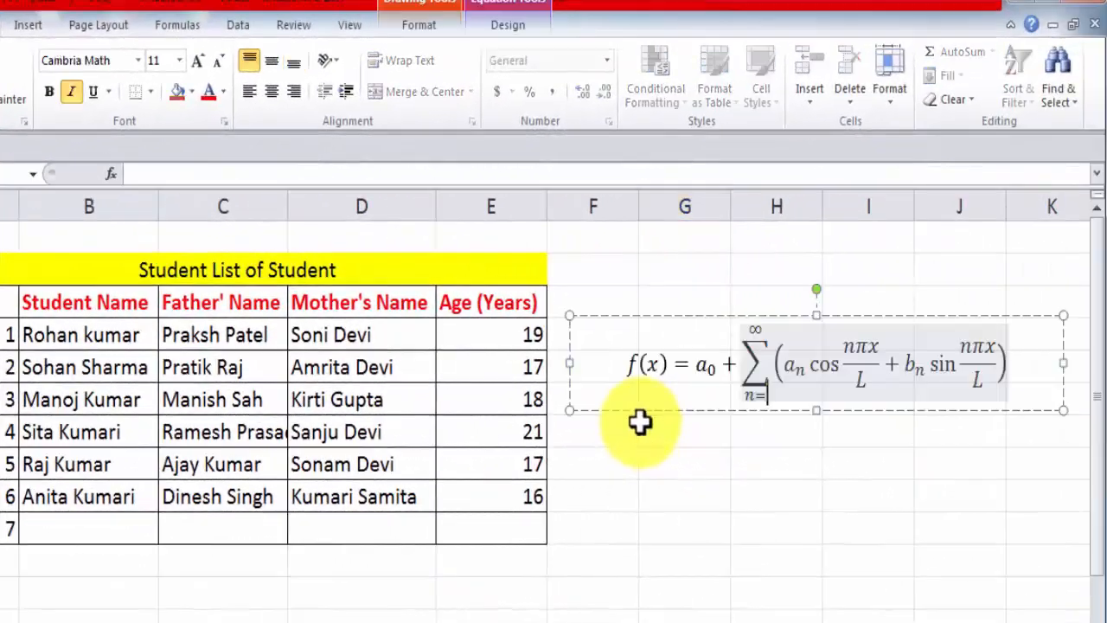
left_click(650, 367)
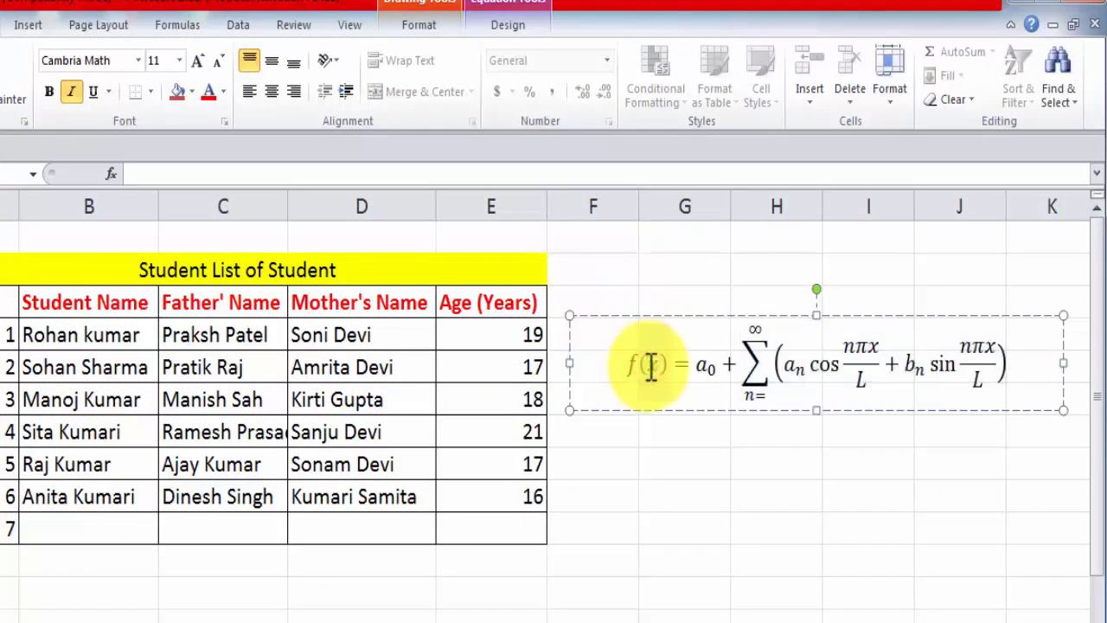
key("Delete")
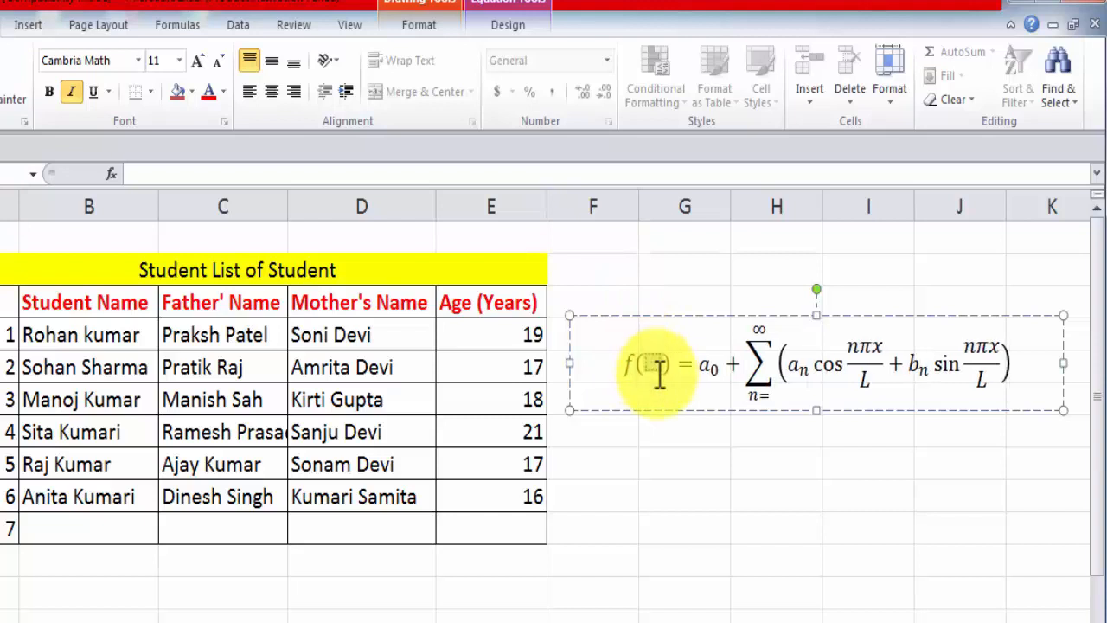
type("3")
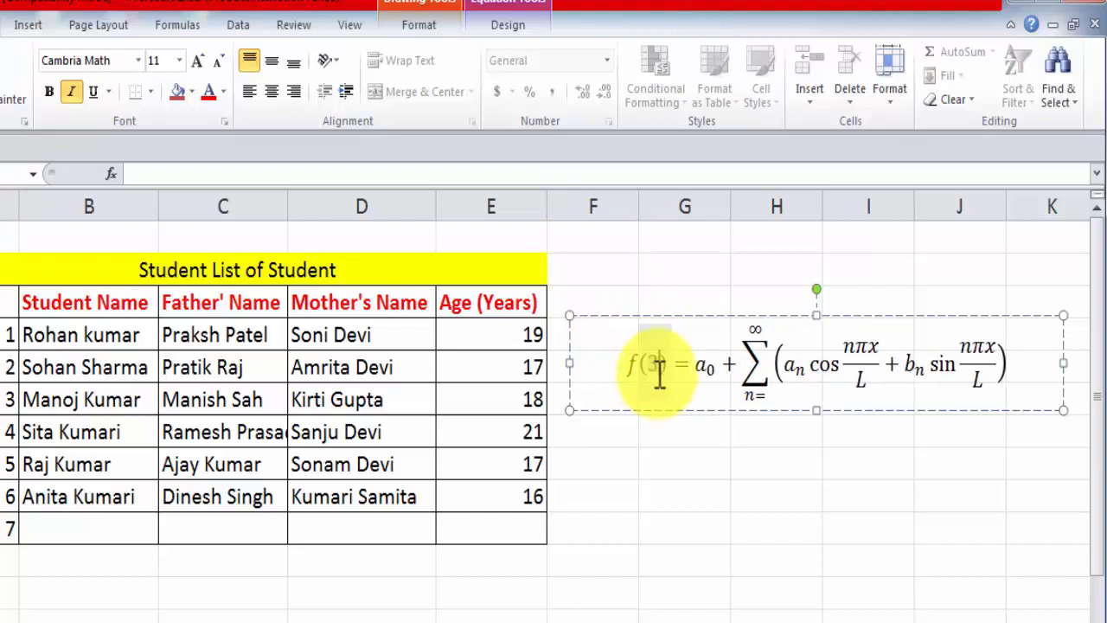
Insert the common fraction π/2 inside the parentheses of f and remove the 3 in front of it.
left_click(509, 25)
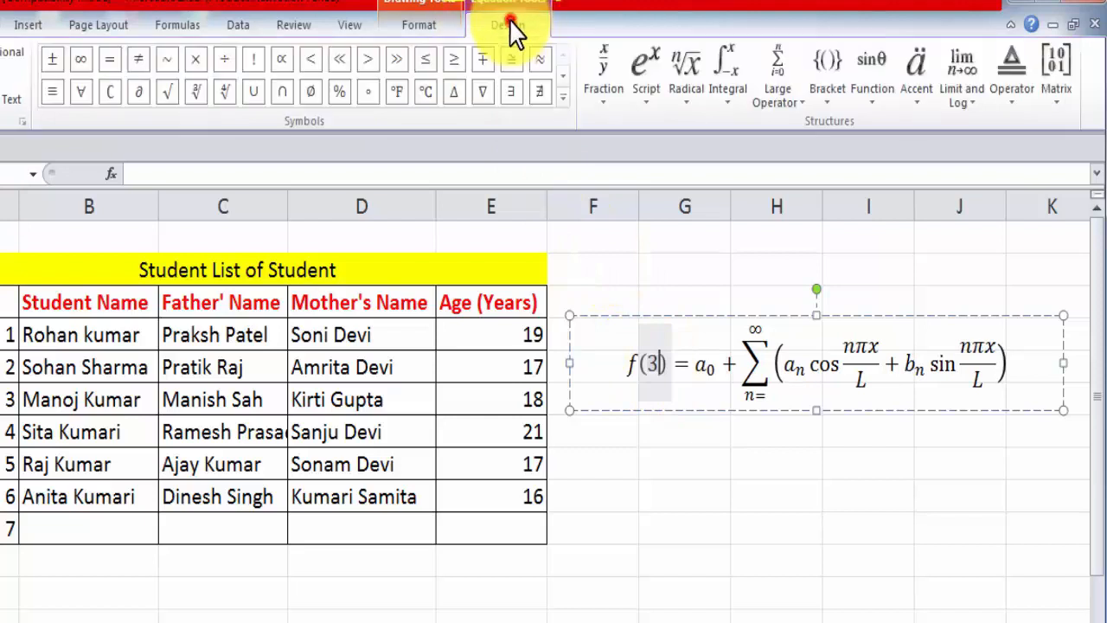
left_click(605, 70)
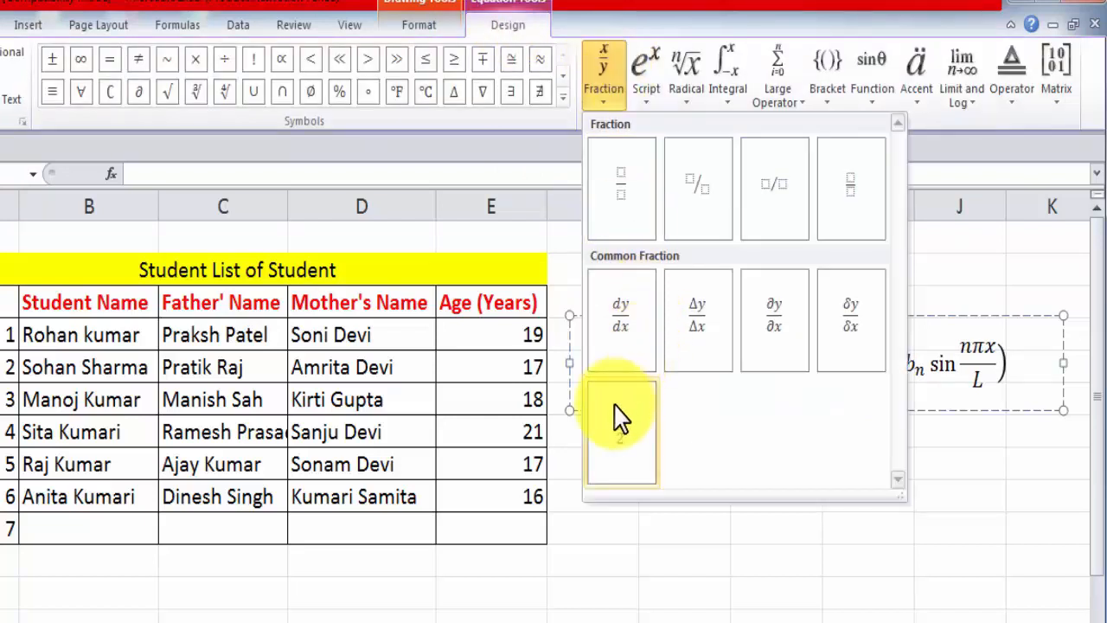
left_click(612, 437)
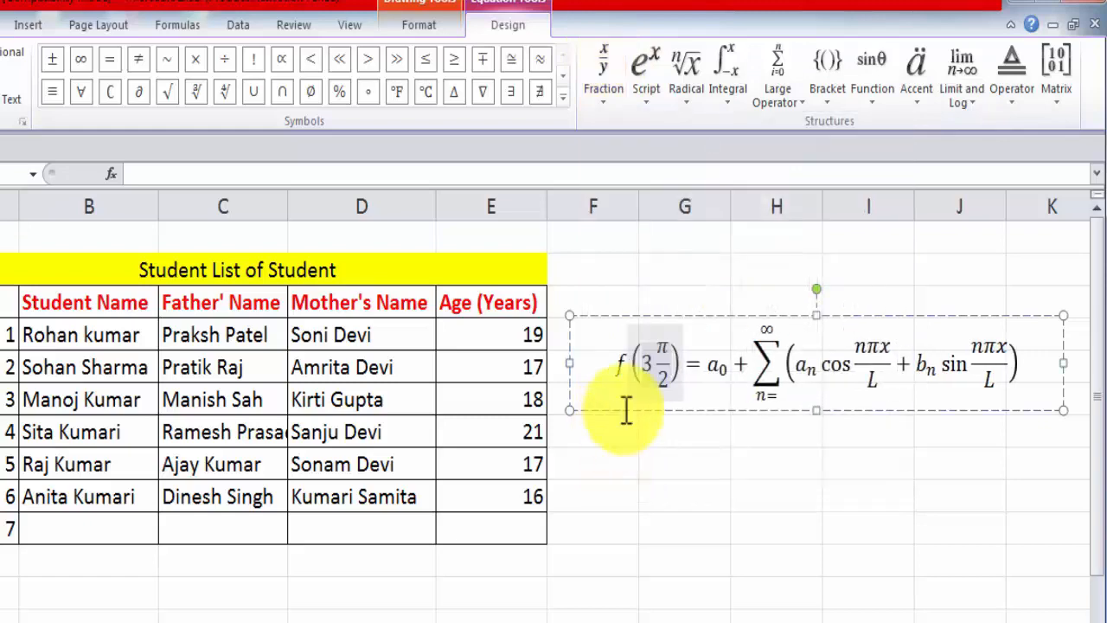
left_click(655, 358)
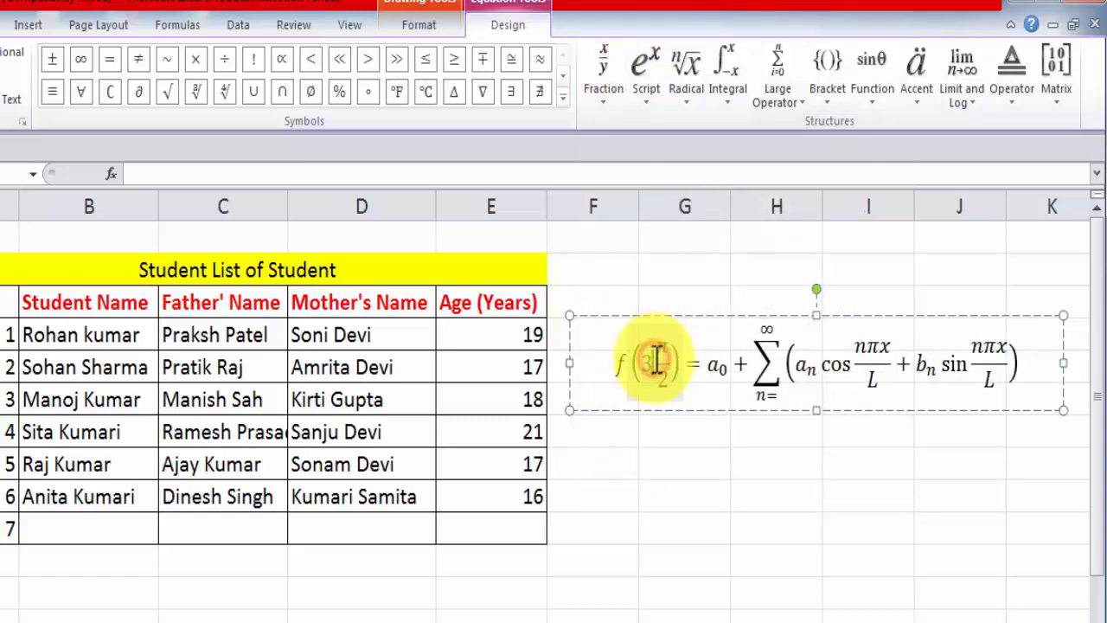
key("BackSpace")
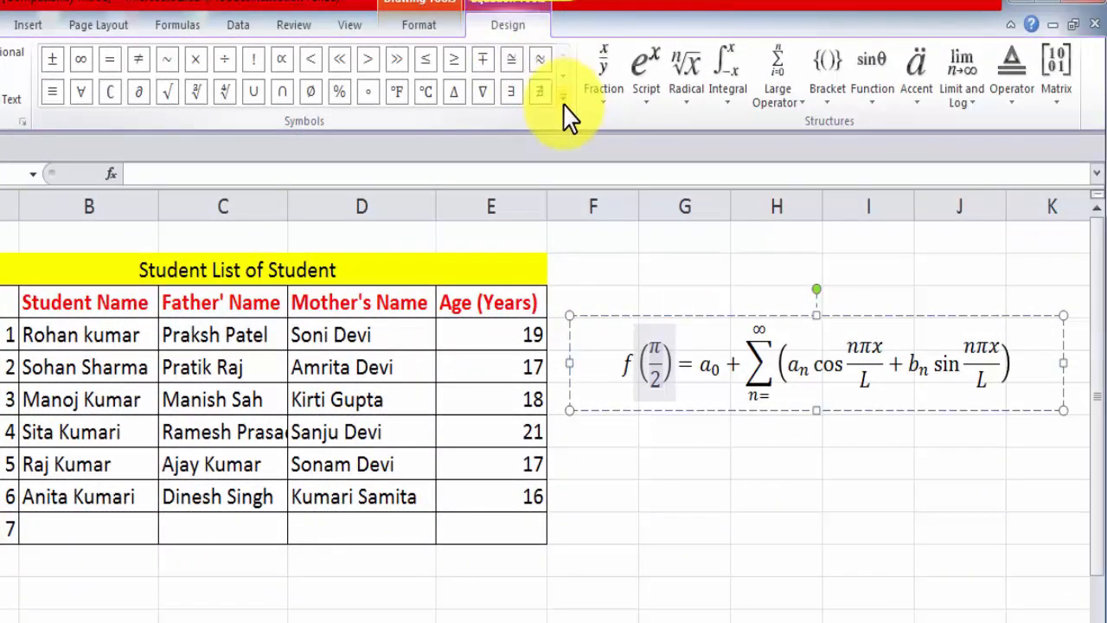
Review the equation's Basic Math symbols and its fraction, script, radical, integral, large operator, function and matrix structures, and leave the equation.
left_click(563, 102)
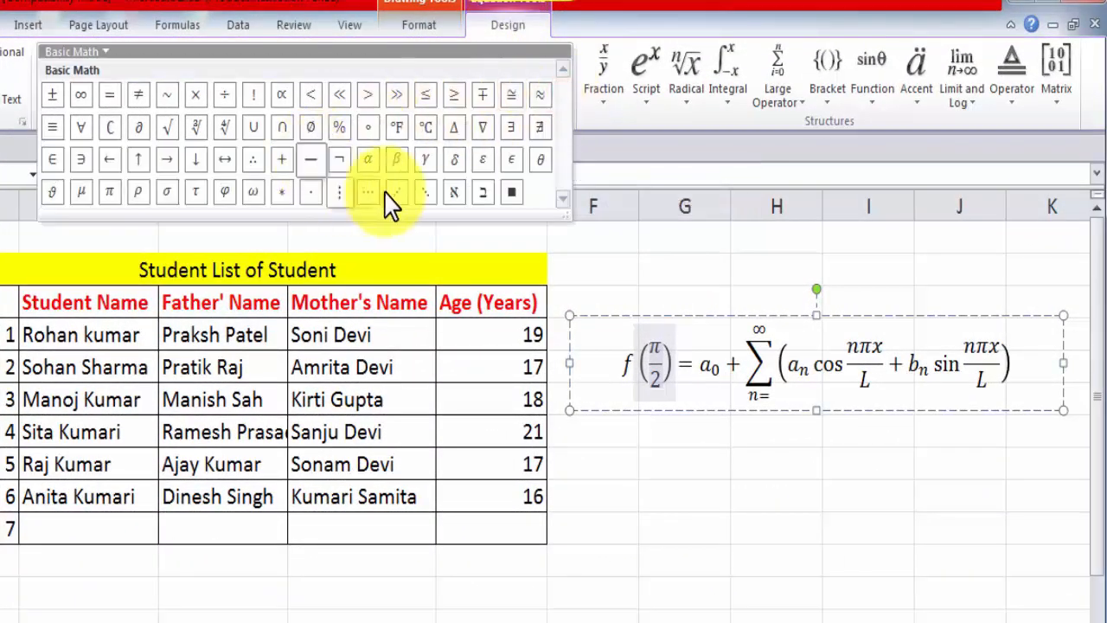
left_click(596, 104)
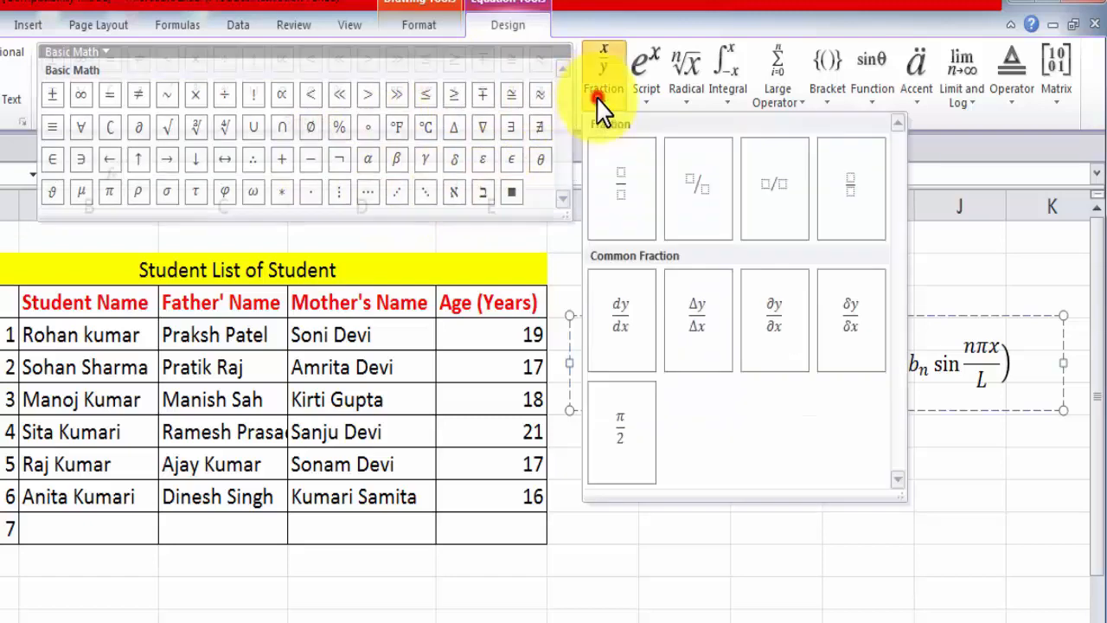
left_click(641, 102)
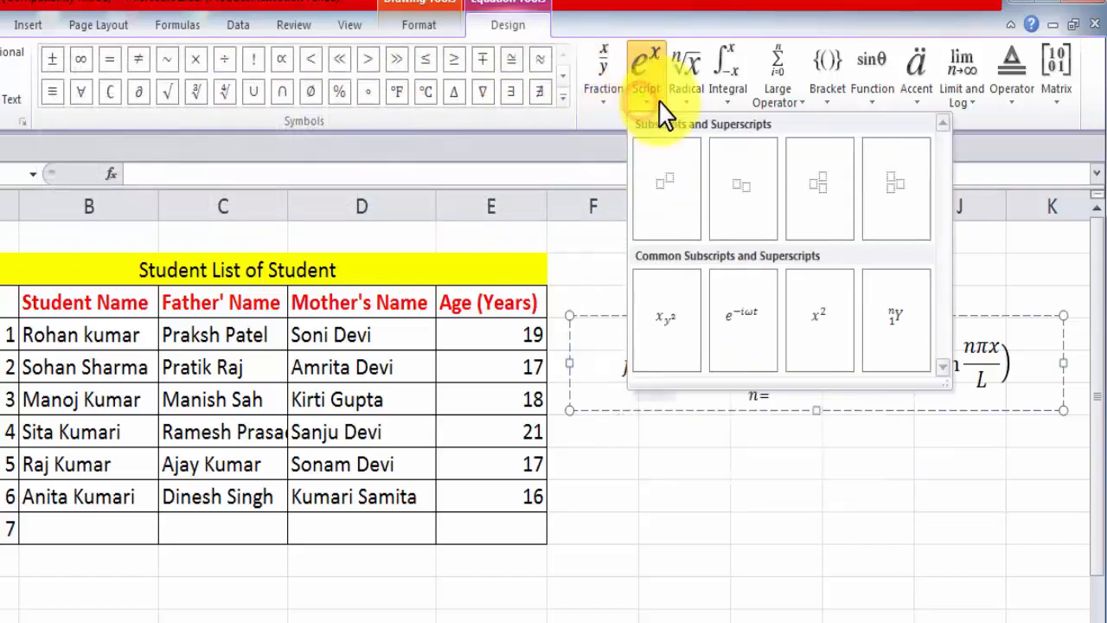
left_click(688, 104)
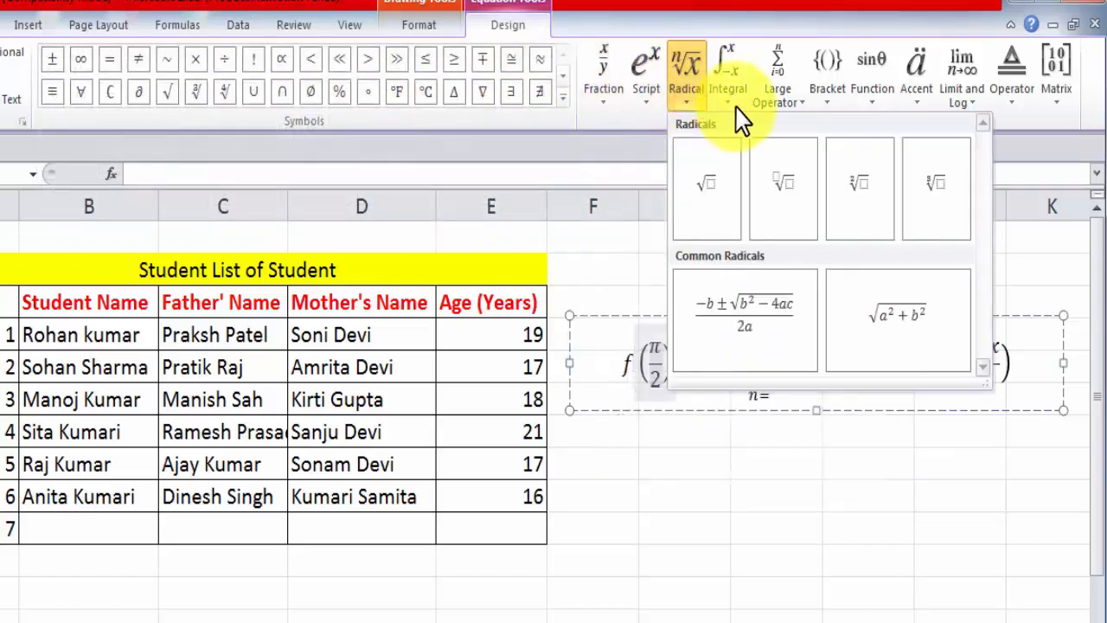
left_click(731, 103)
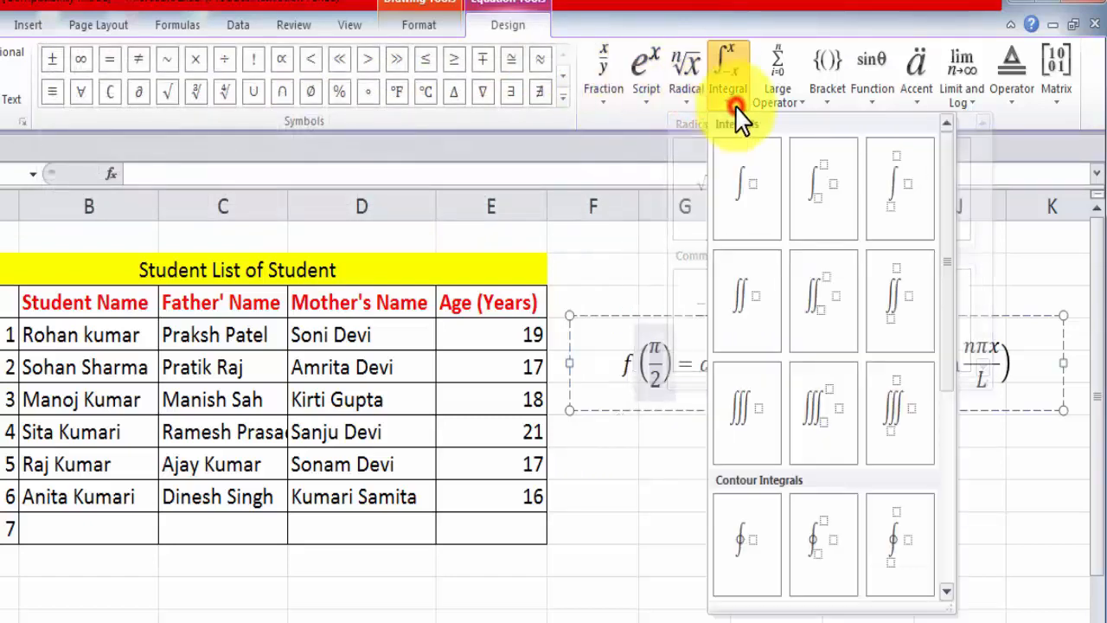
left_click(804, 104)
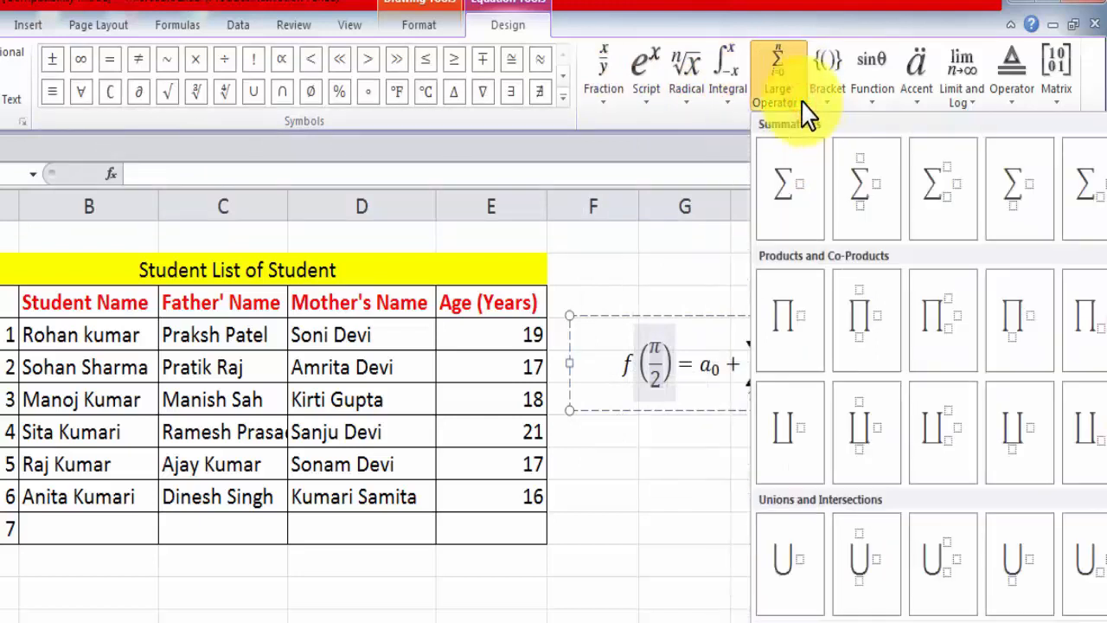
left_click(867, 106)
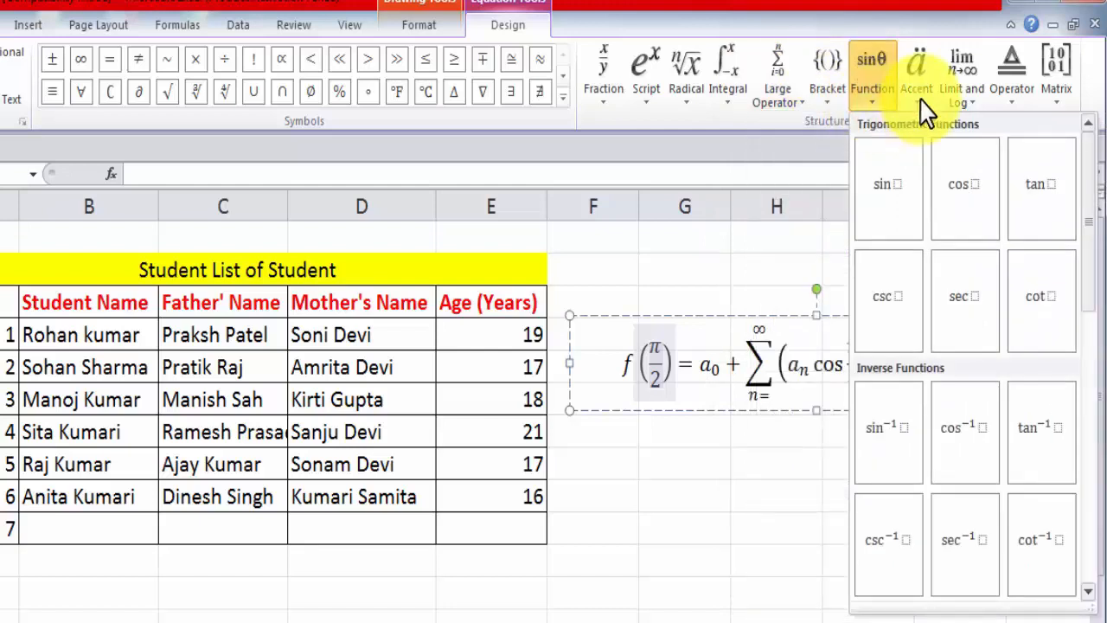
left_click(1054, 105)
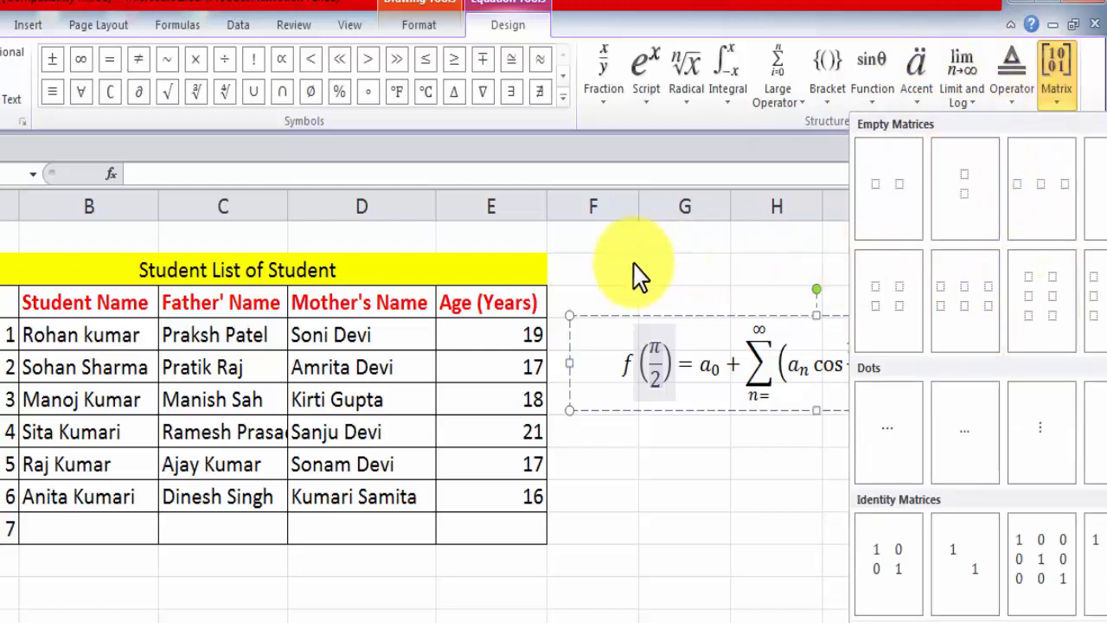
left_click(648, 444)
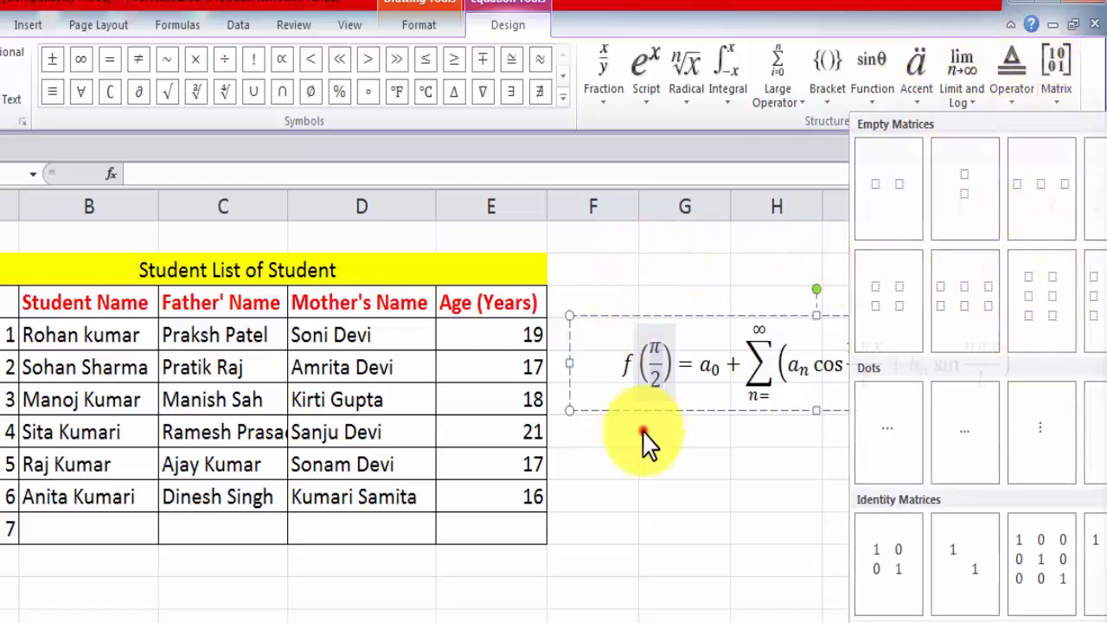
left_click(691, 478)
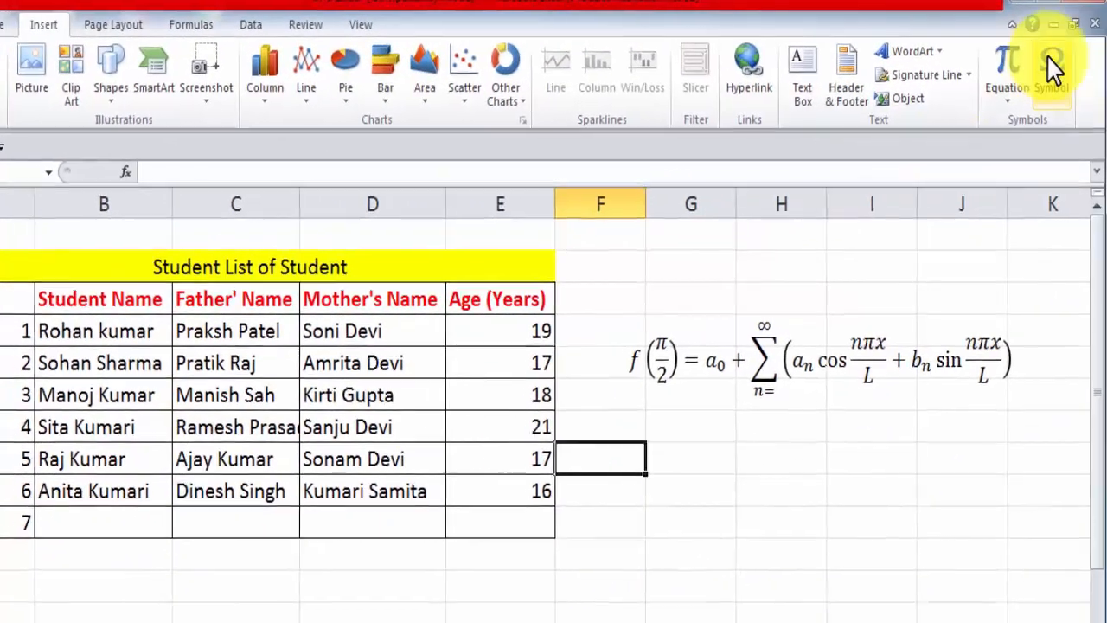
Insert the Wingdings 2 telephone (code 39) and printer (code 55) symbols into cell F8.
left_click(1052, 68)
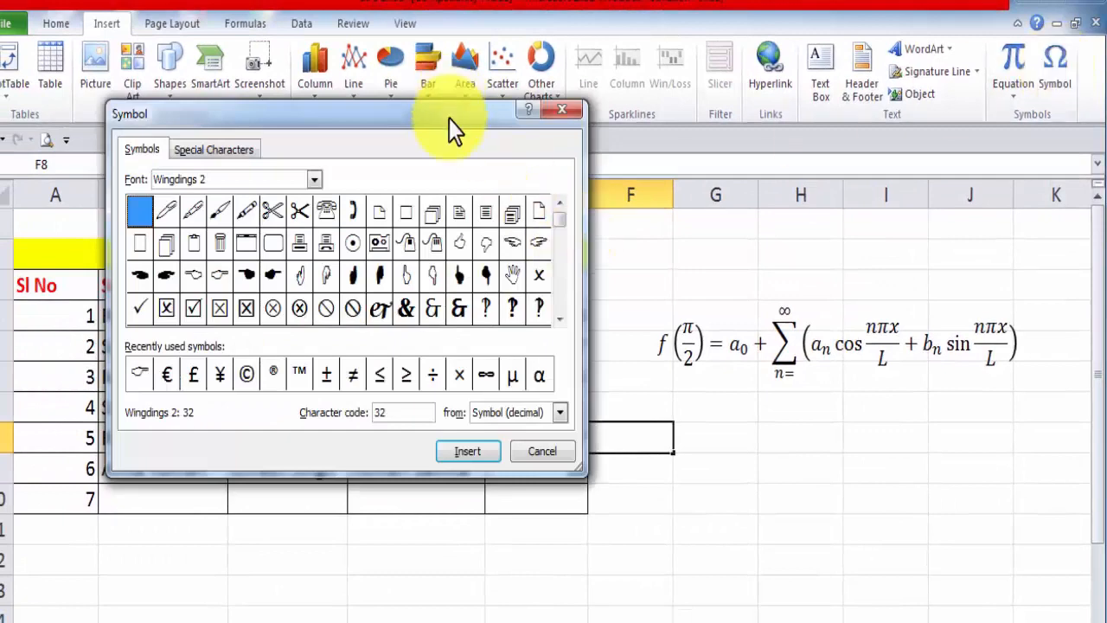
left_click_drag(448, 119, 376, 125)
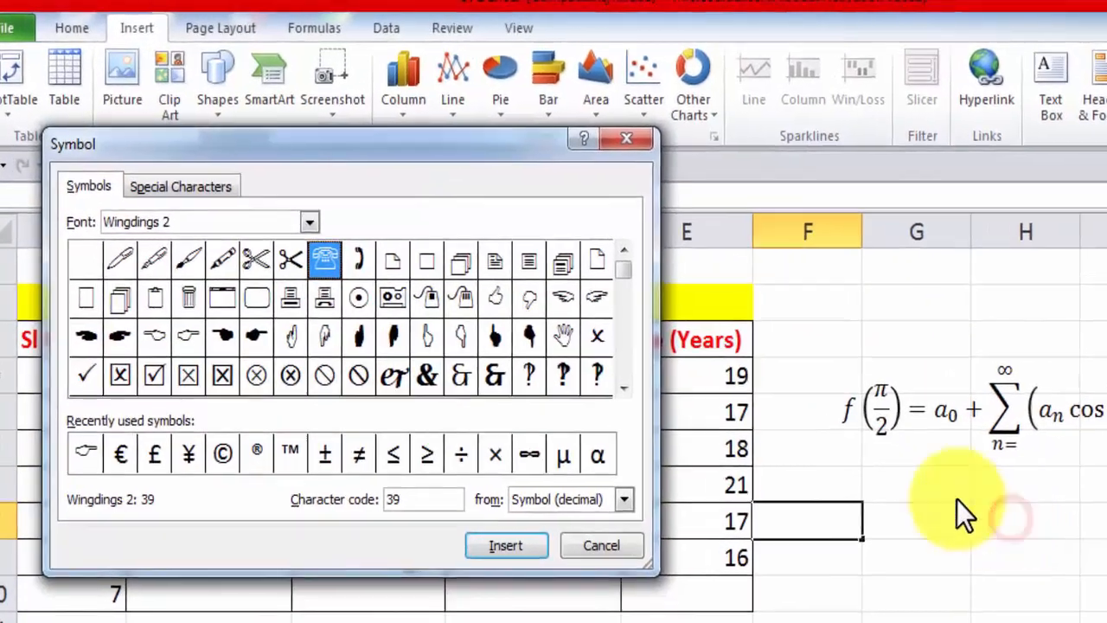
left_click(327, 266)
left_click(489, 549)
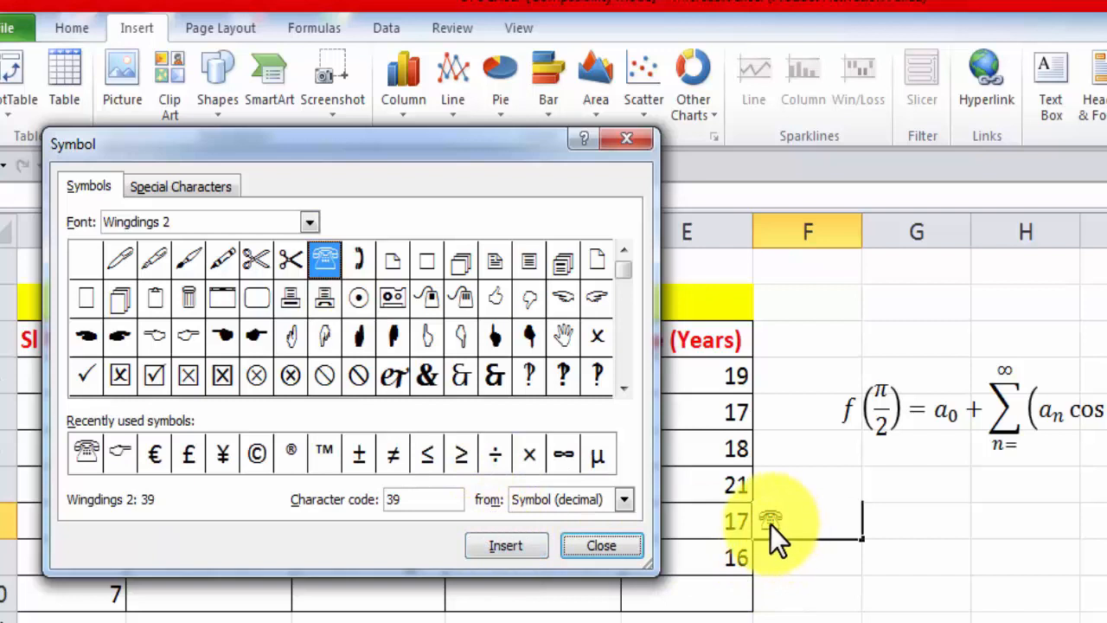
left_click(324, 299)
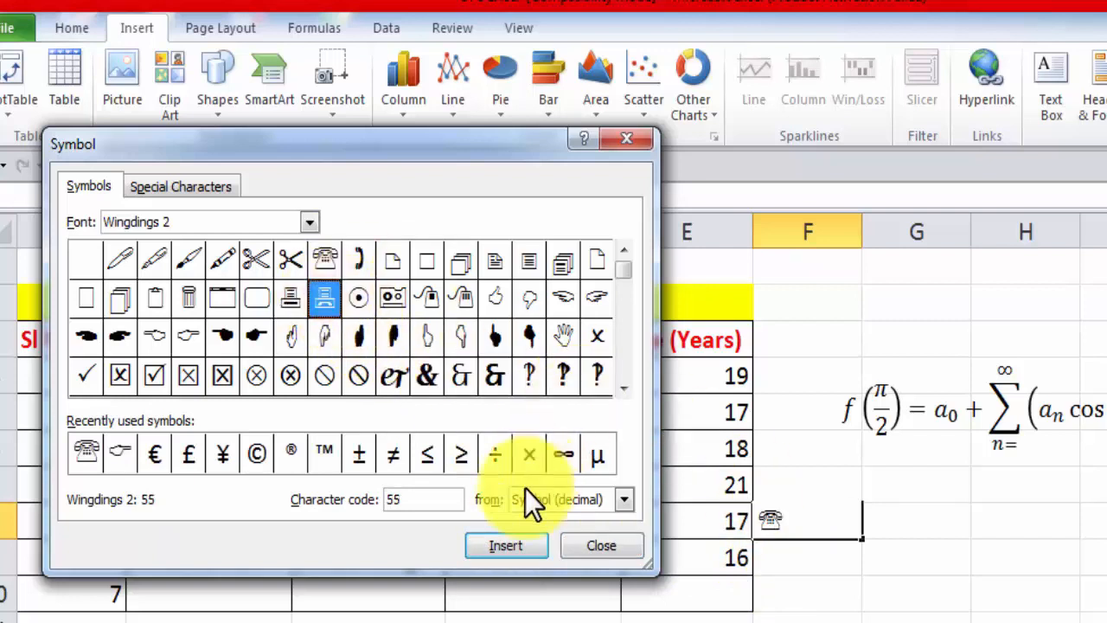
left_click(497, 543)
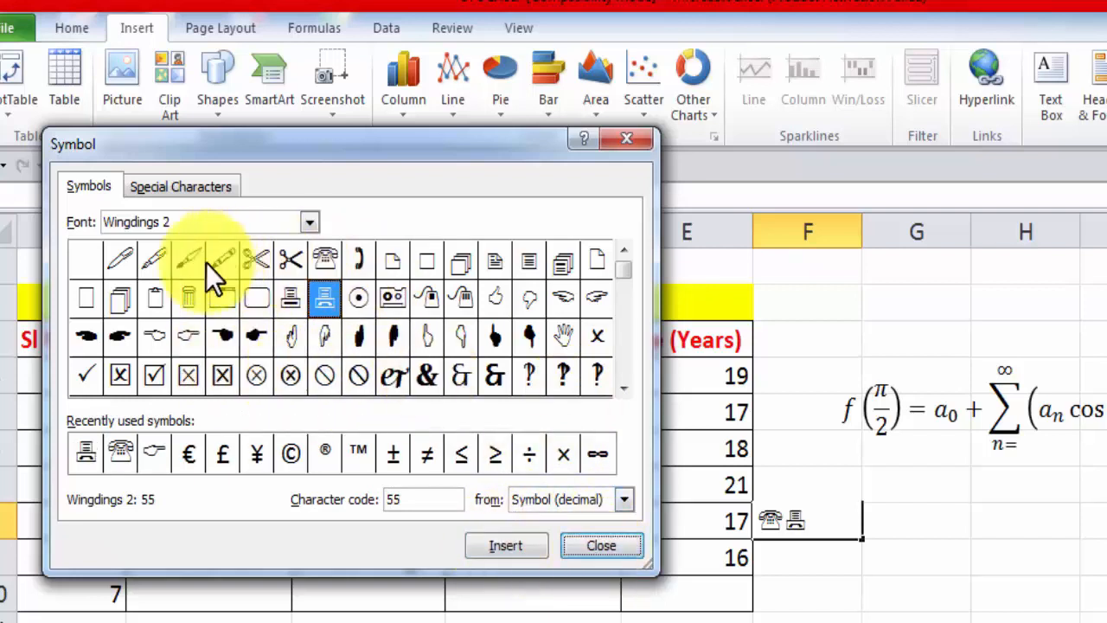
Add the Wingdings black telephone (code 40), mouse (code 56) and keyboard (code 55) symbols to cell F8.
left_click(310, 223)
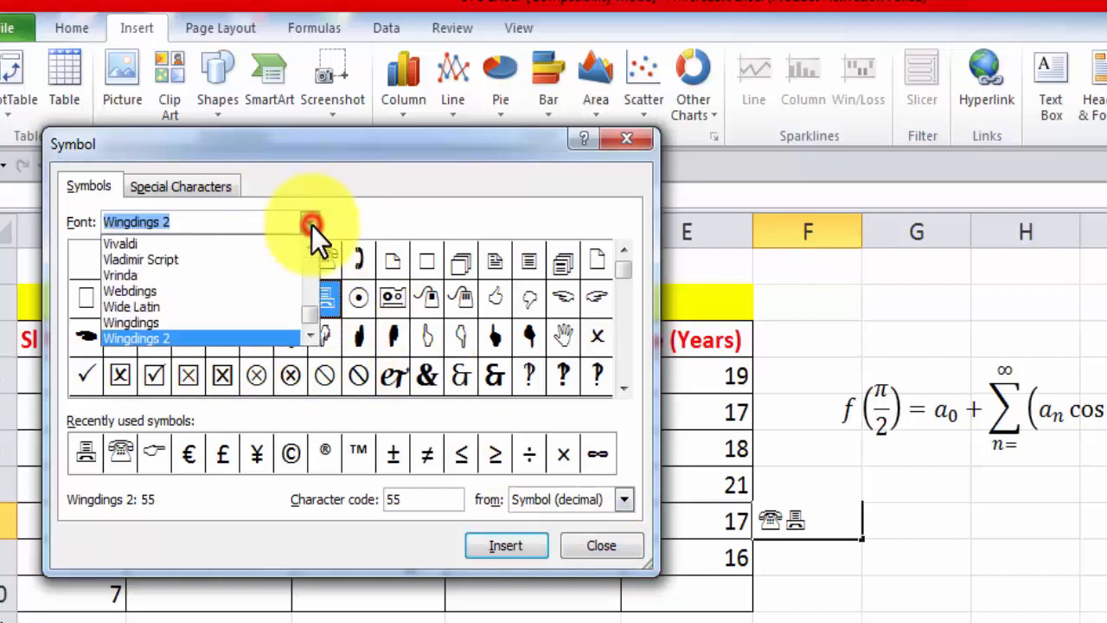
left_click(192, 338)
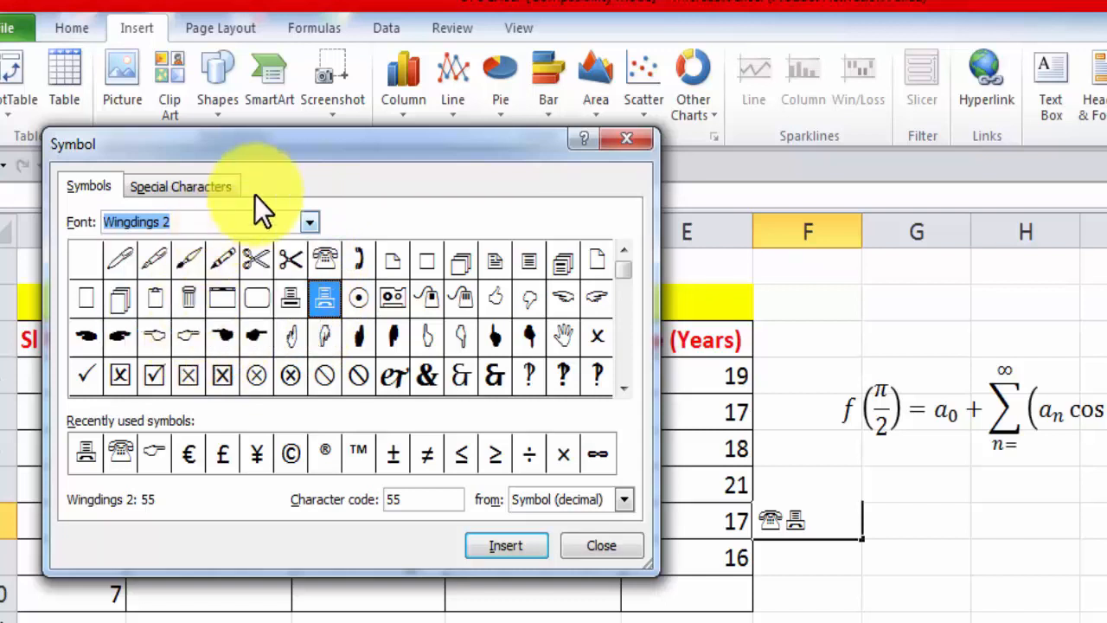
left_click(307, 222)
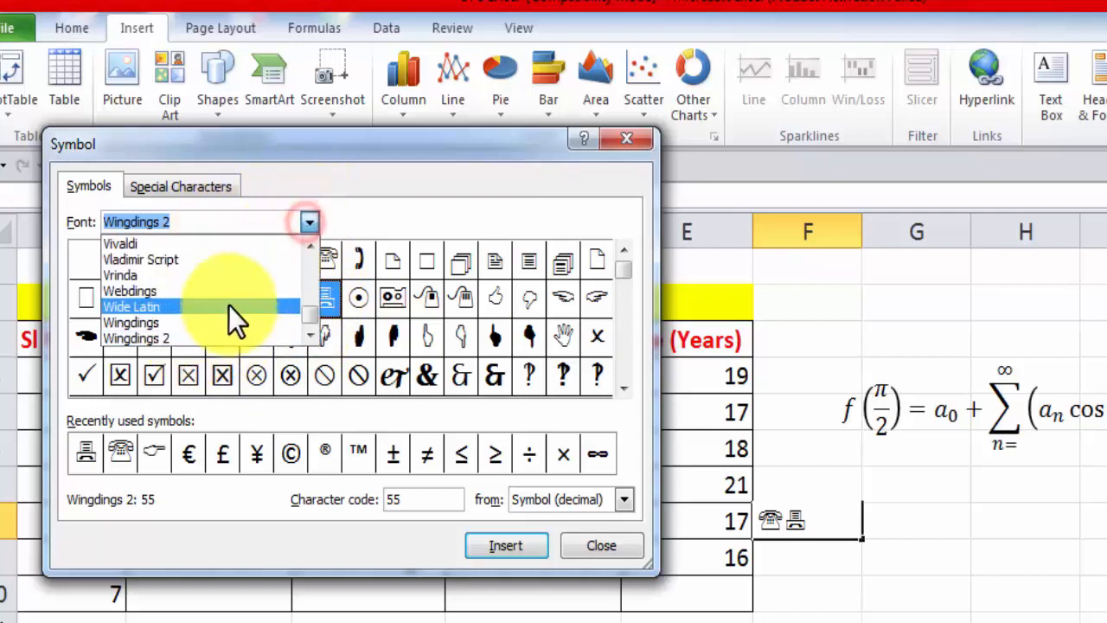
left_click(178, 322)
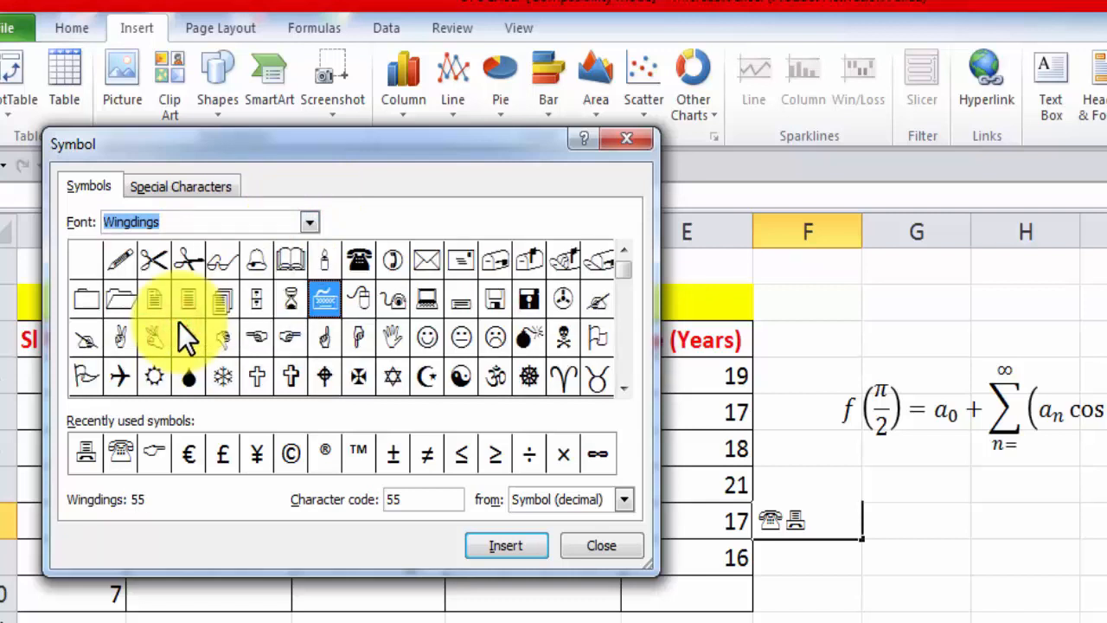
left_click(357, 259)
left_click(496, 552)
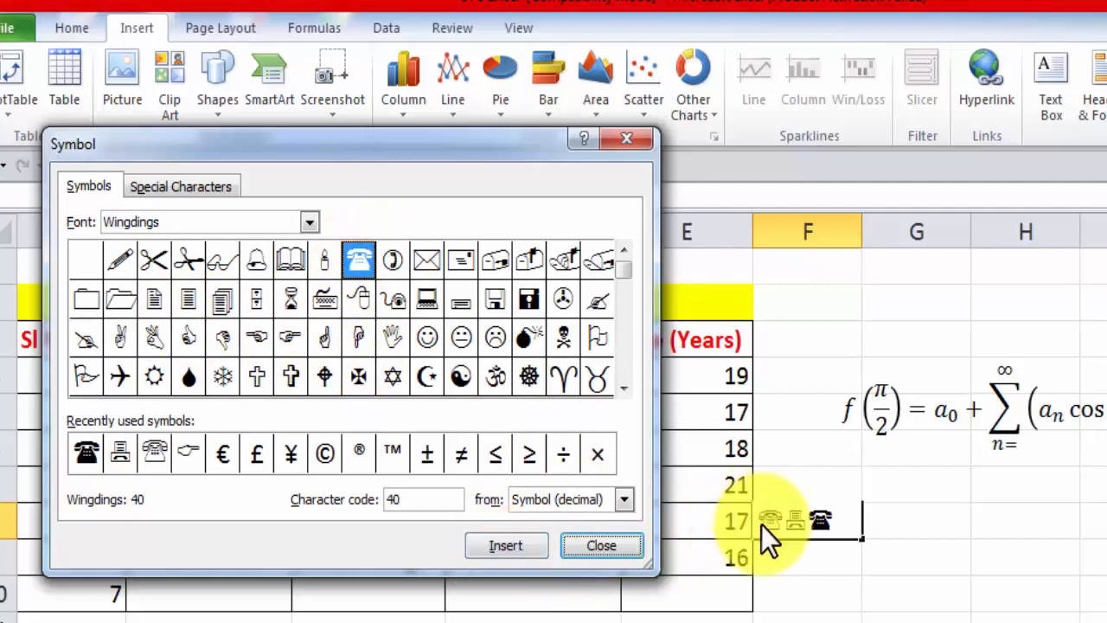
left_click(359, 295)
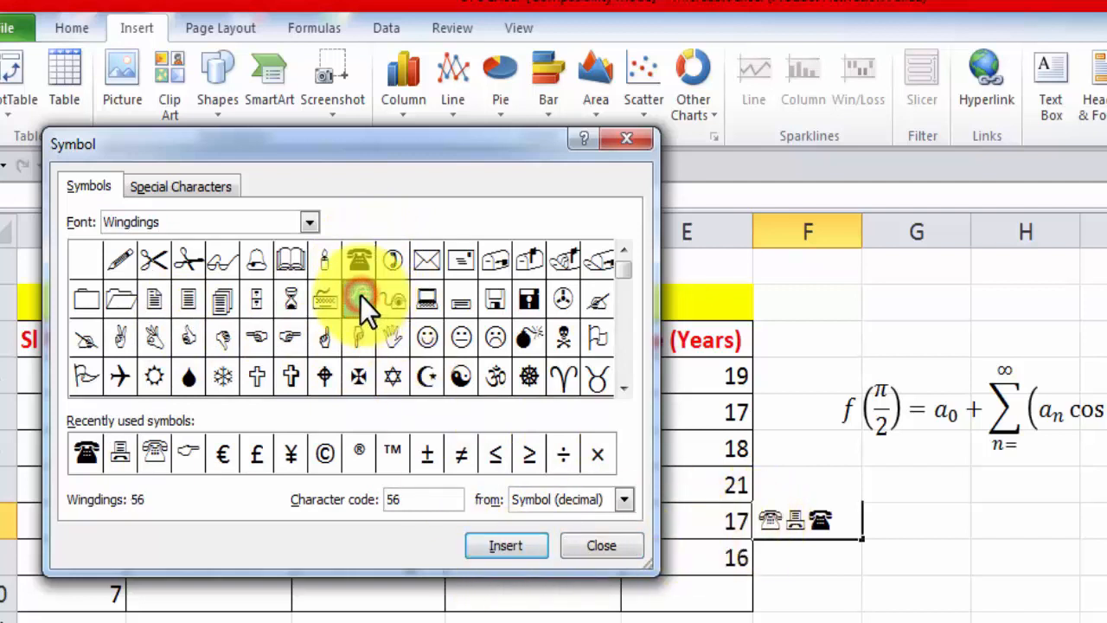
left_click(500, 545)
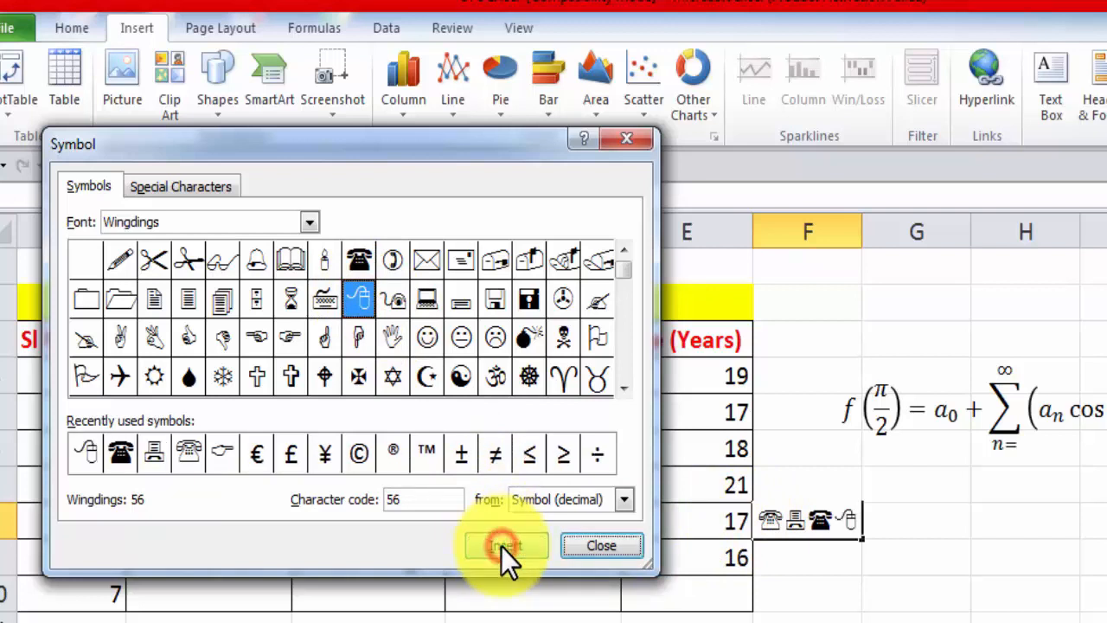
double_click(333, 294)
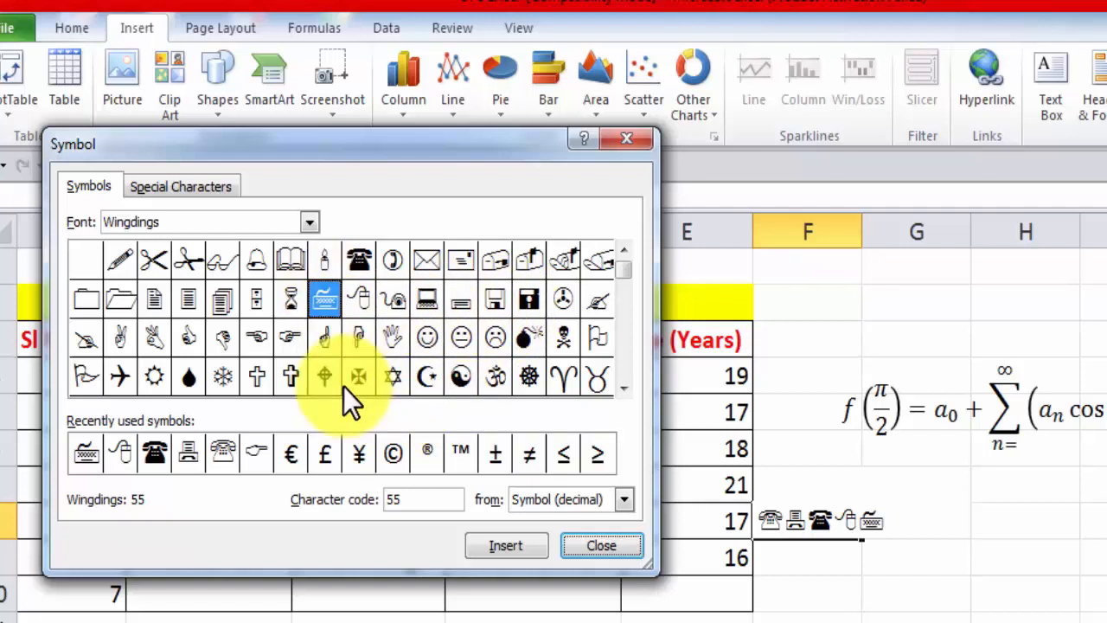
Set the font of the symbol list to Webdings.
left_click(311, 223)
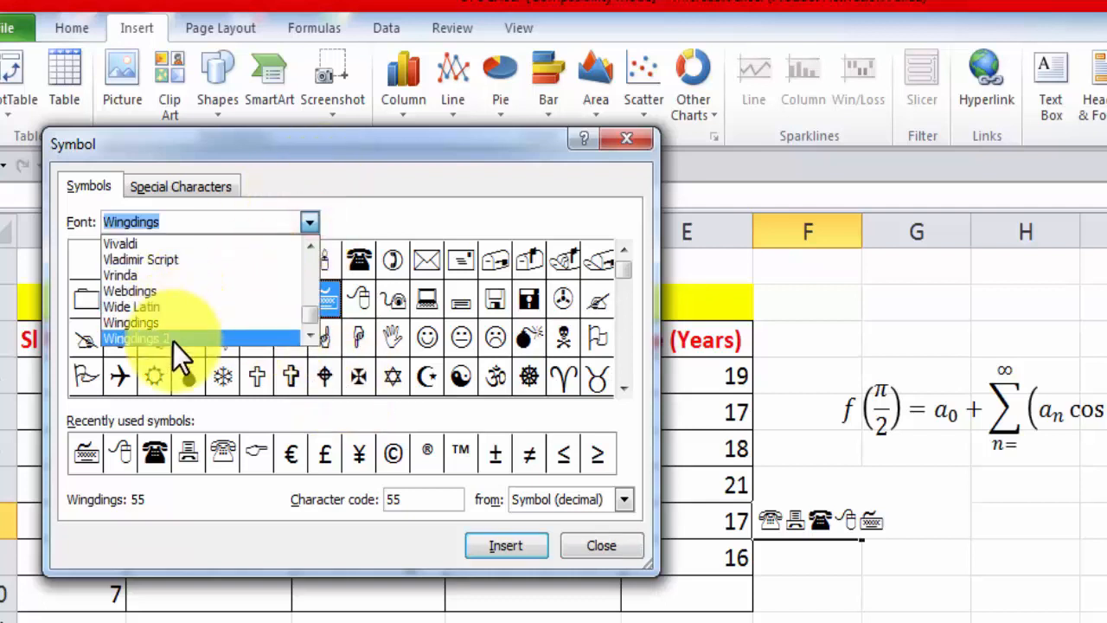
left_click(160, 288)
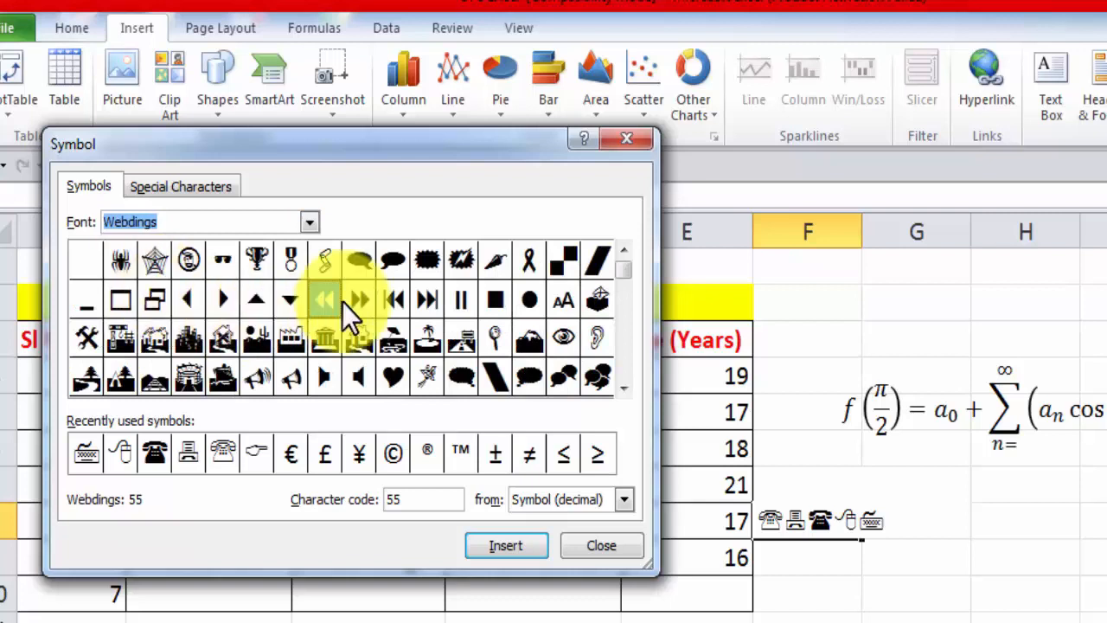